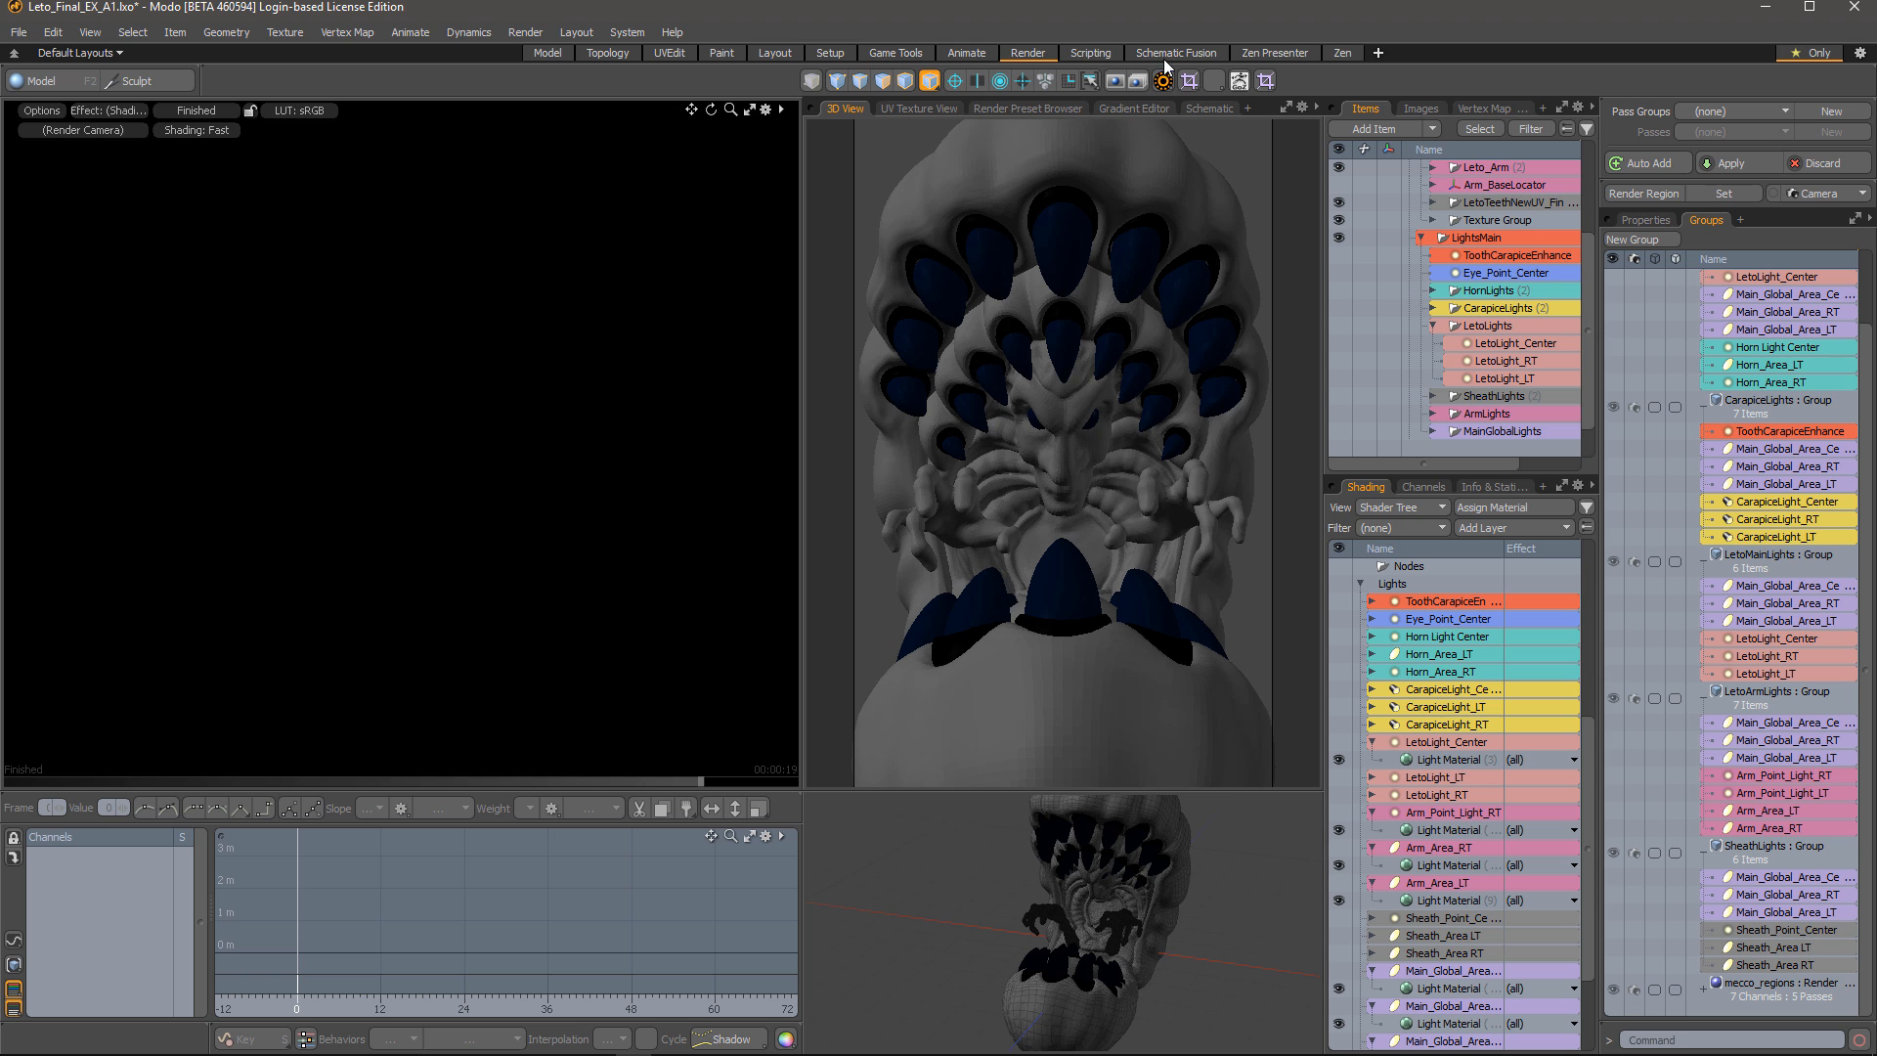
# Examine the finished creature render in the render window at different magnifications, including 25% and 50%, and close it
pyautogui.click(1138, 80)
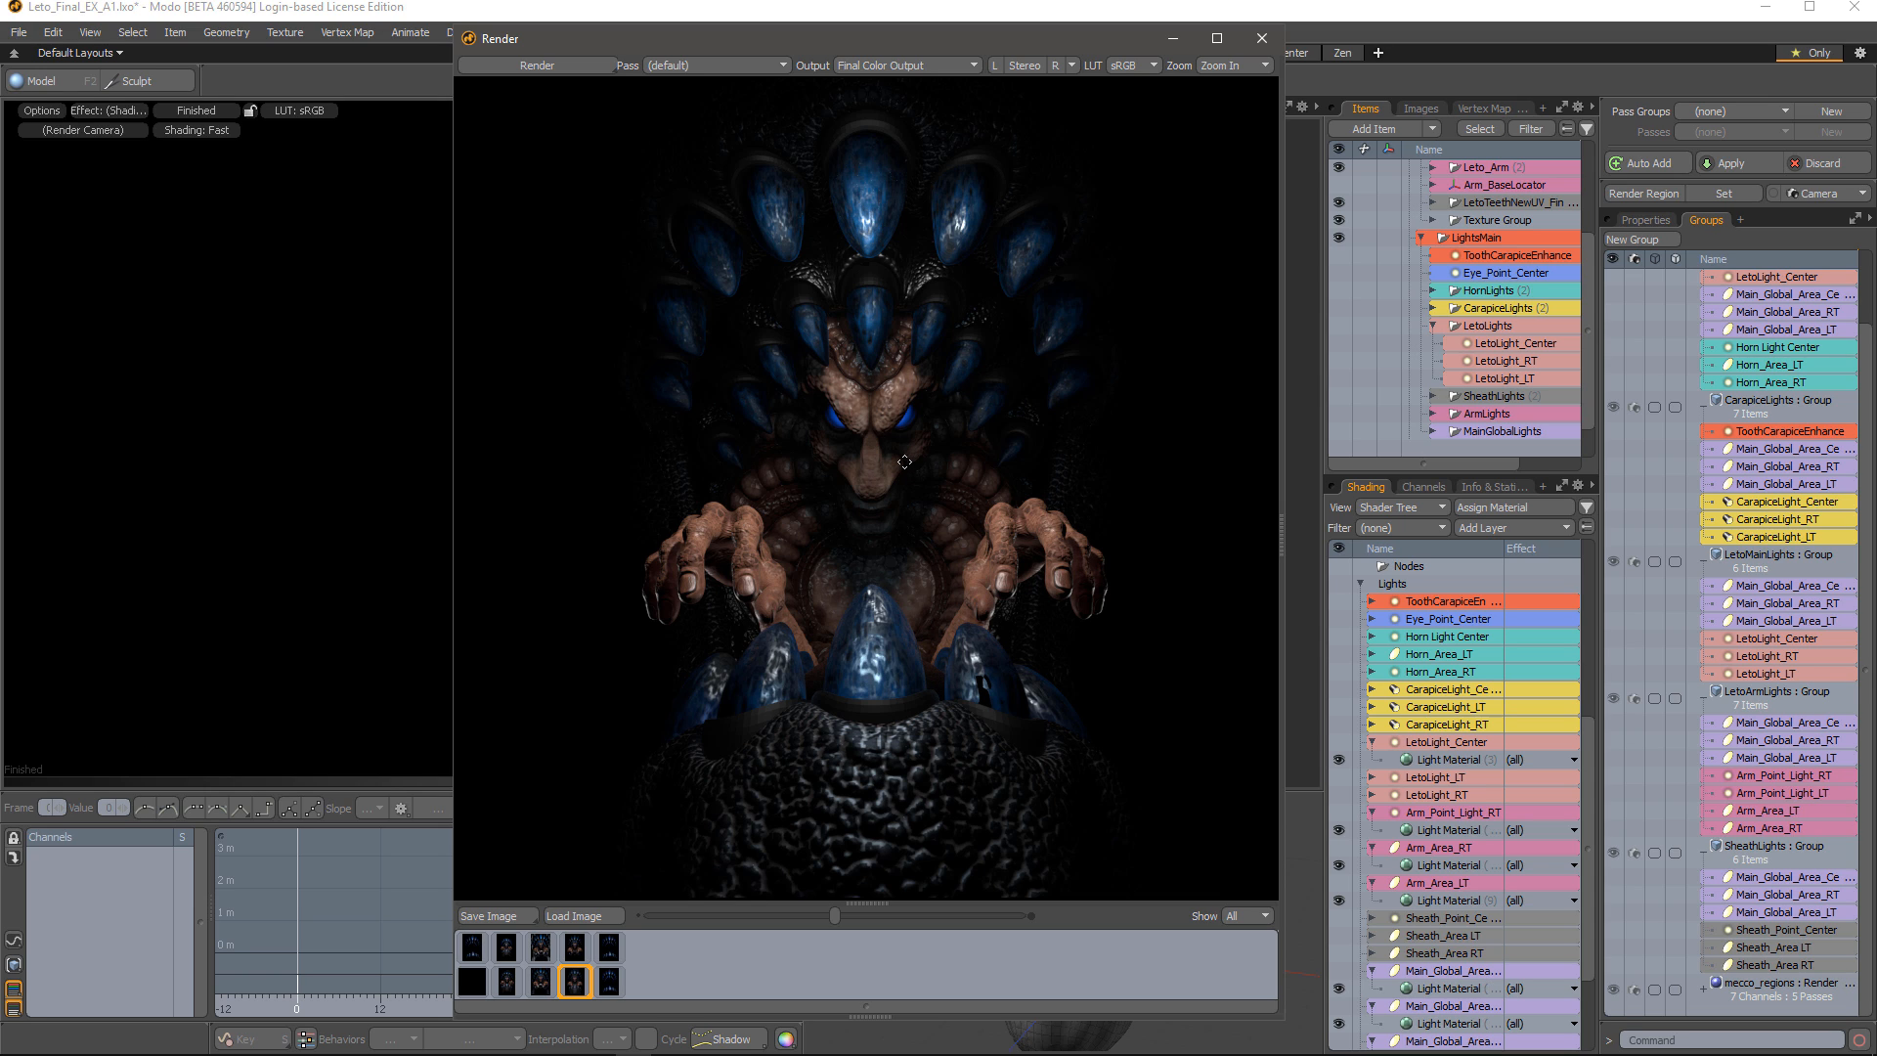
pyautogui.scroll(-3, 901, 489)
pyautogui.scroll(-1, 892, 489)
pyautogui.scroll(3, 880, 528)
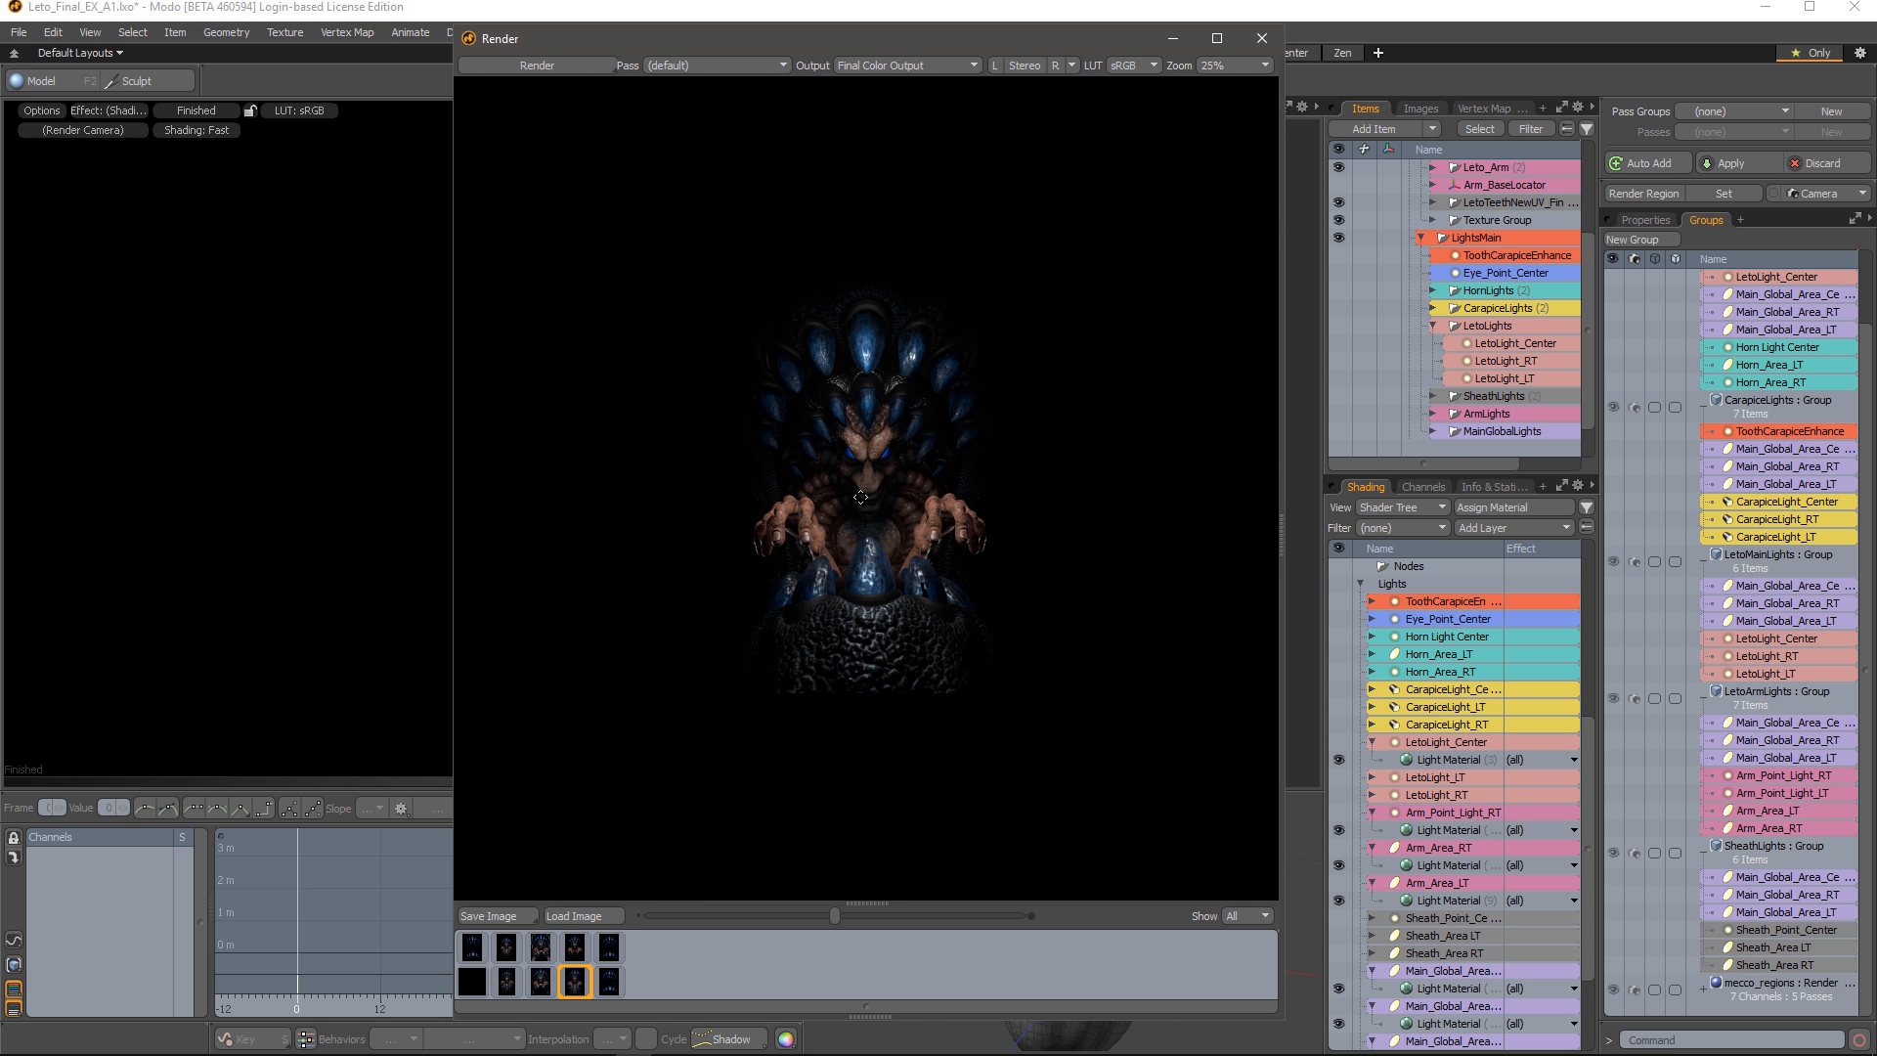
pyautogui.scroll(-1, 861, 496)
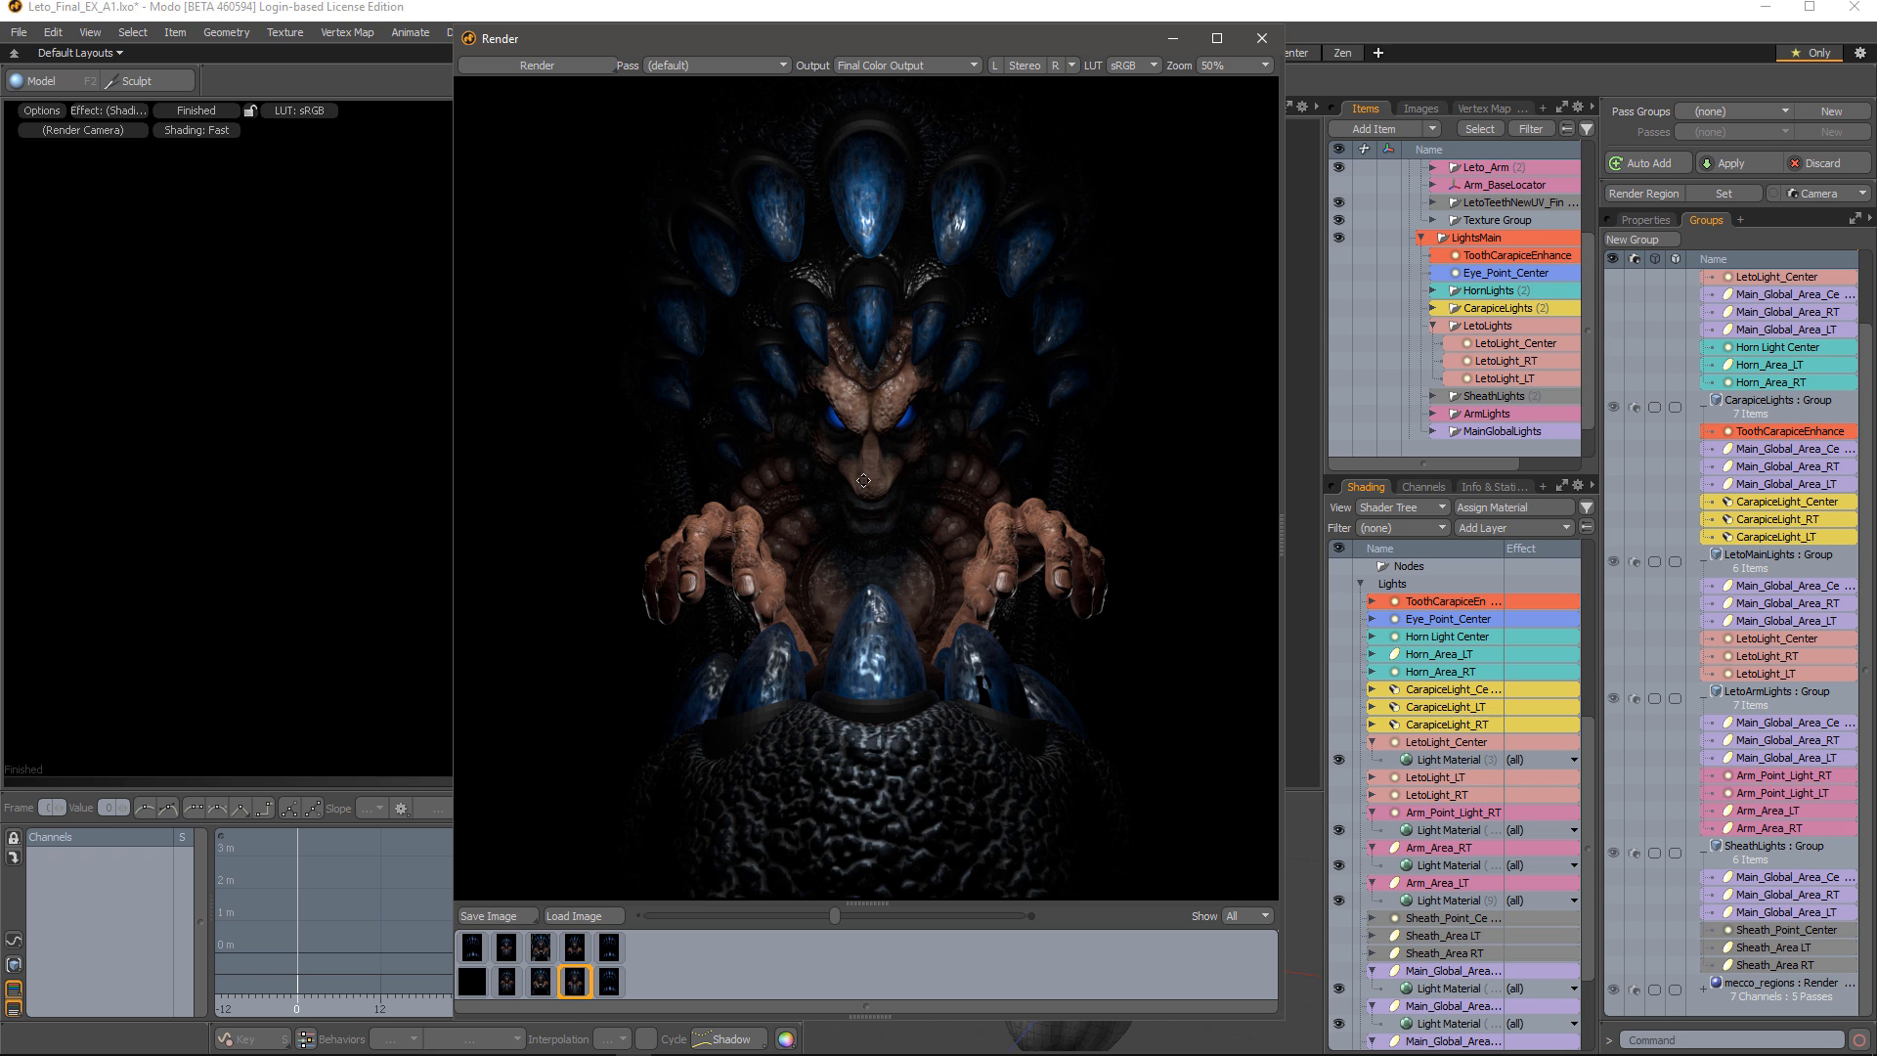
pyautogui.scroll(-1, 880, 428)
pyautogui.scroll(1, 870, 450)
pyautogui.scroll(1, 866, 462)
pyautogui.scroll(-1, 866, 463)
pyautogui.click(1261, 39)
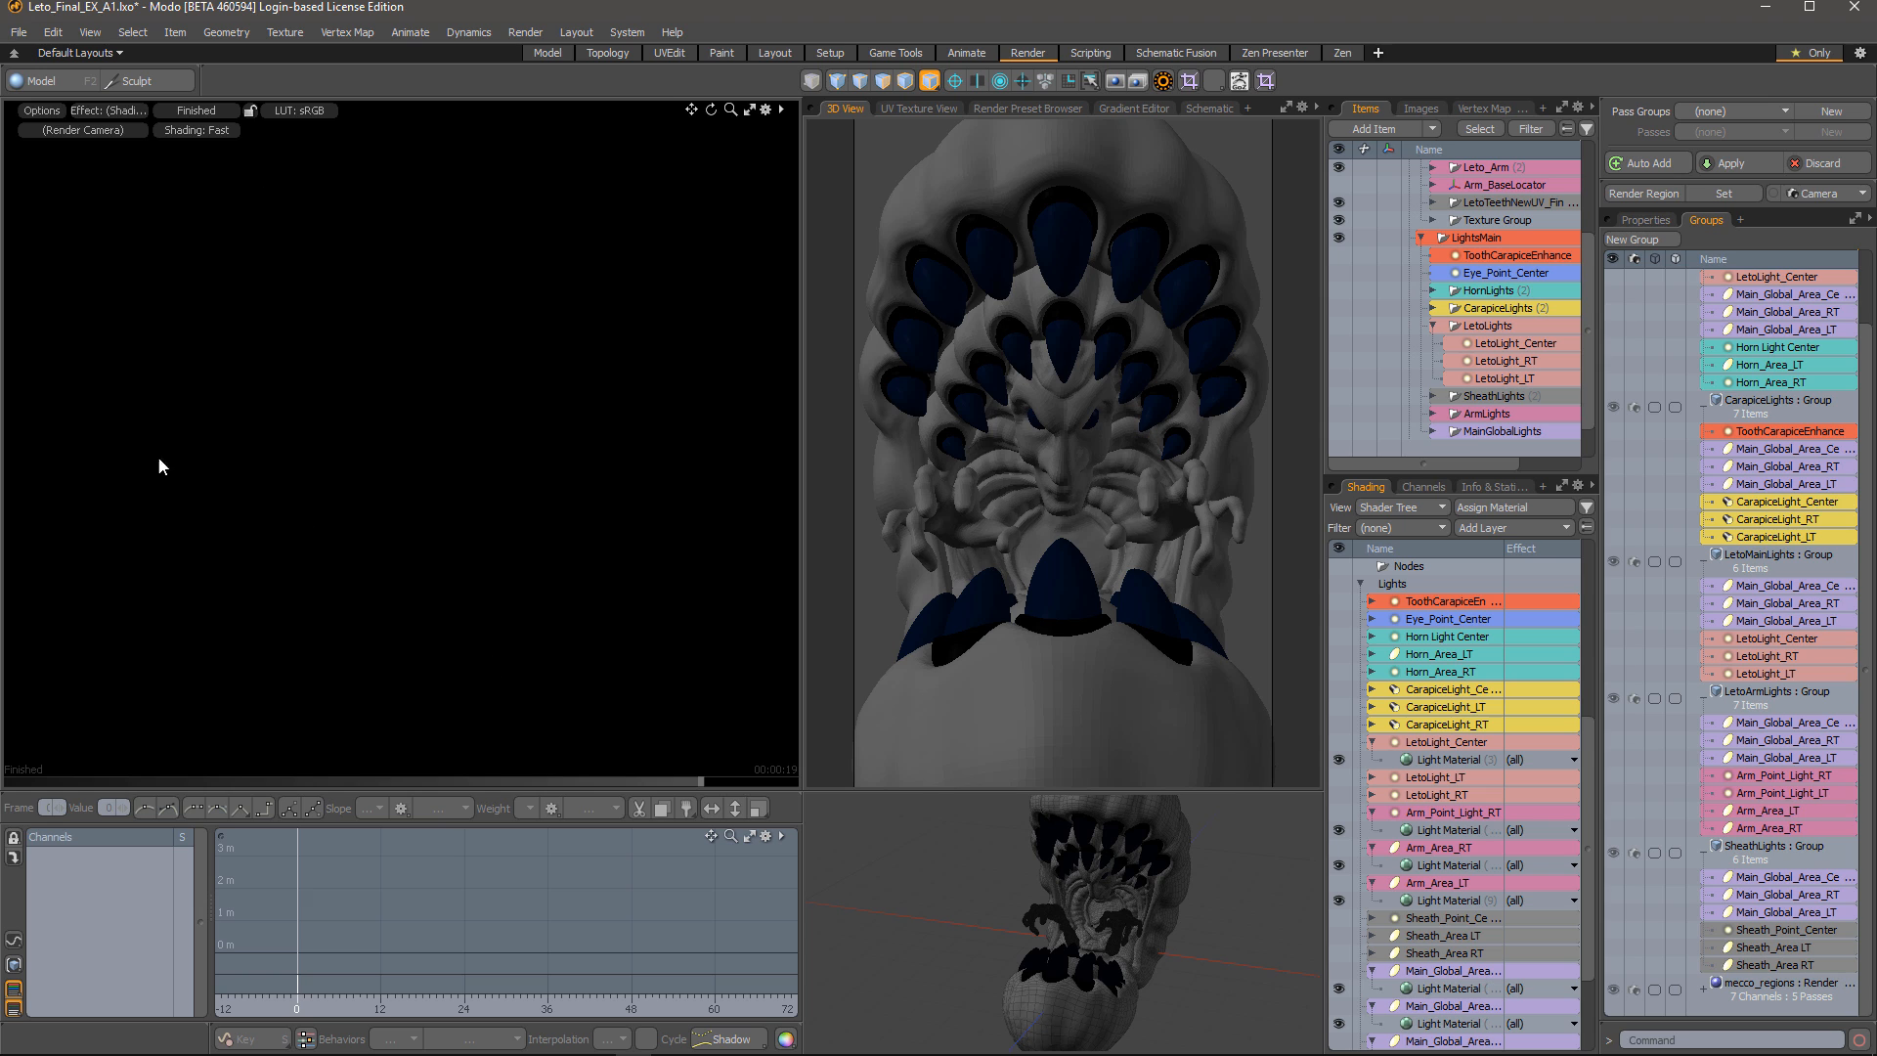
# Turn off Render Proxy in the render preview's options
pyautogui.click(44, 111)
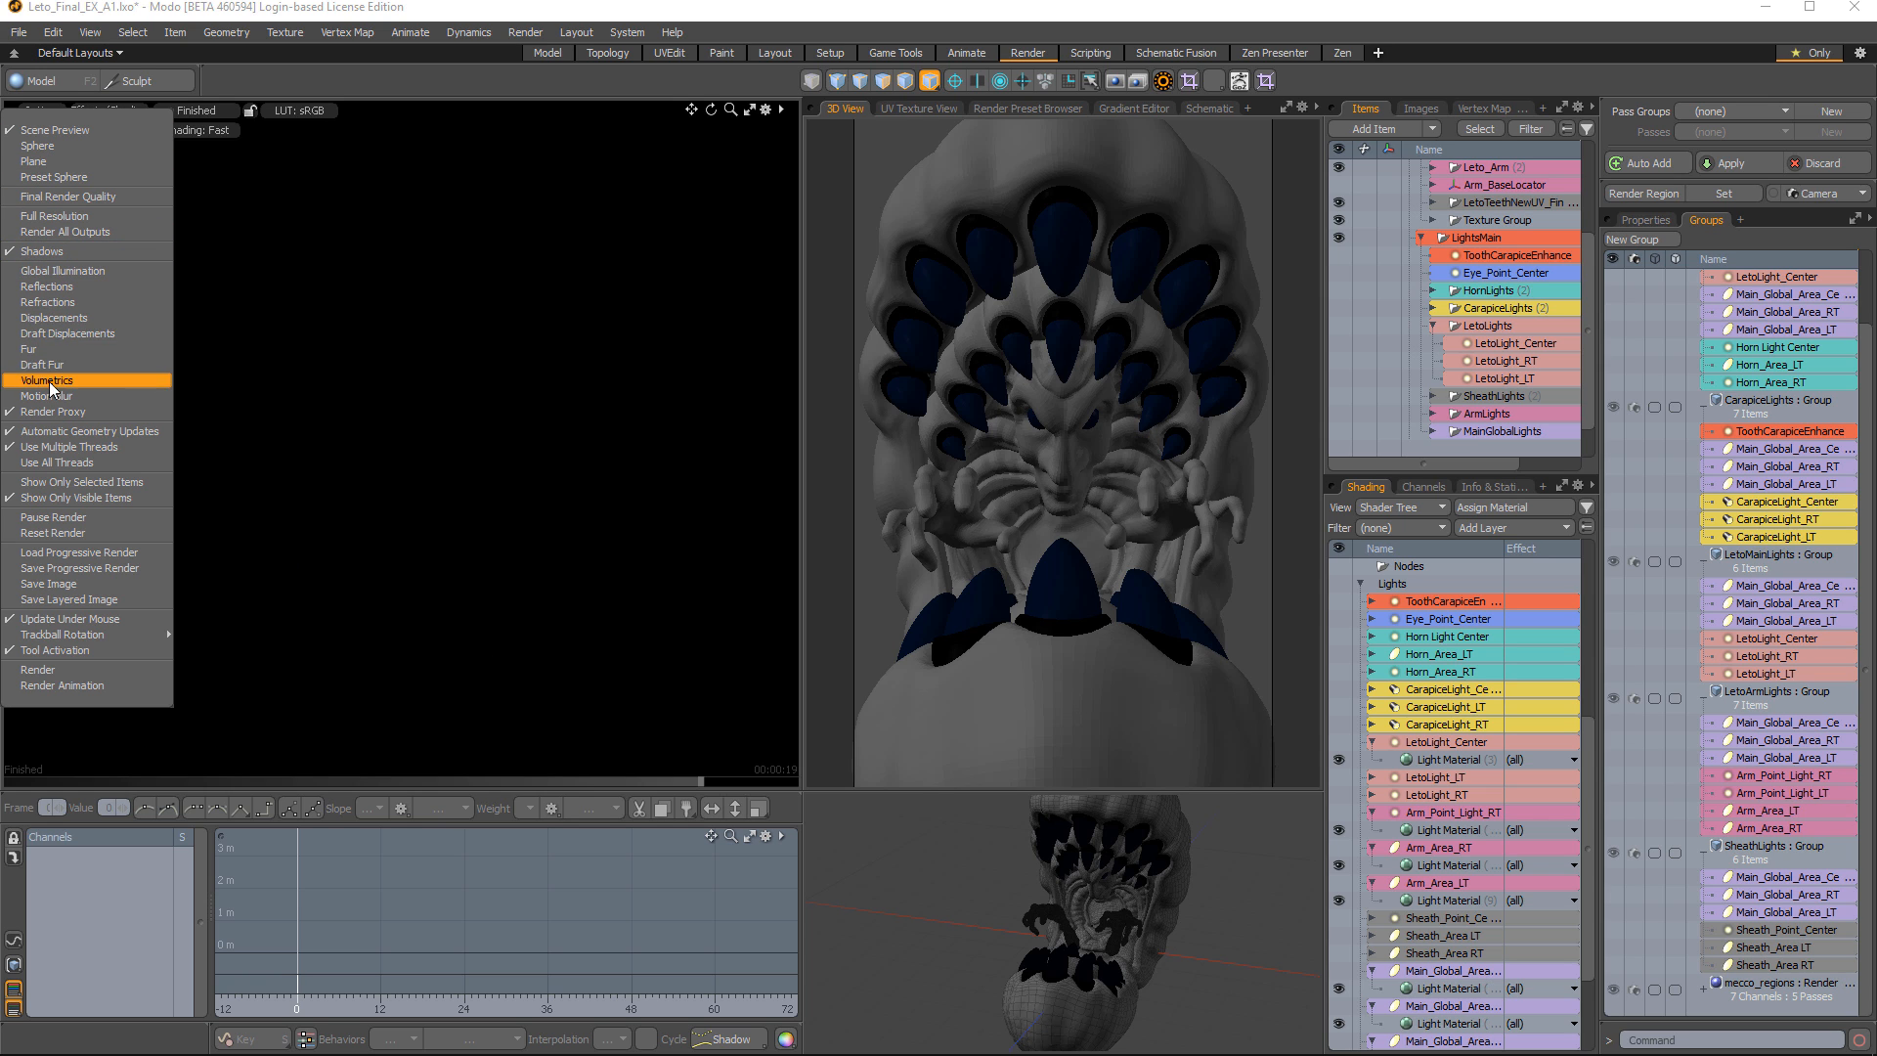
pyautogui.click(47, 411)
pyautogui.click(41, 112)
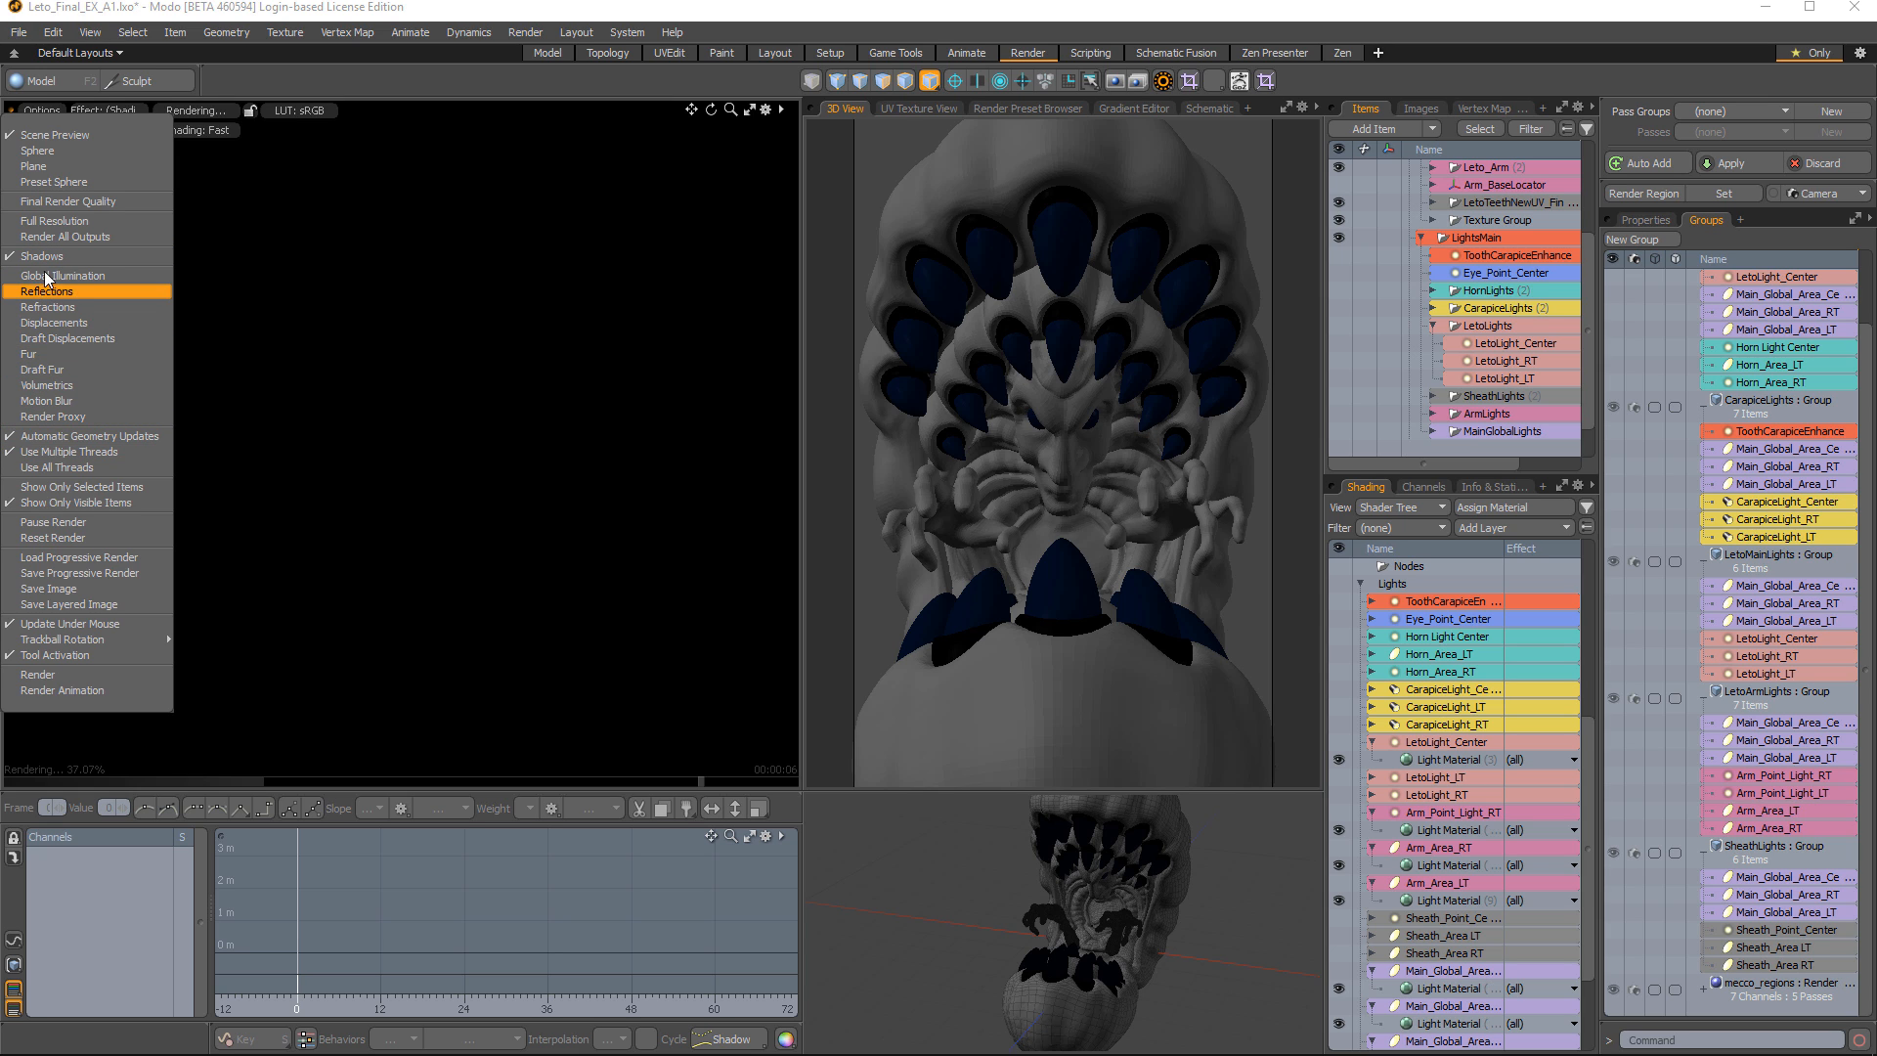
pyautogui.click(385, 84)
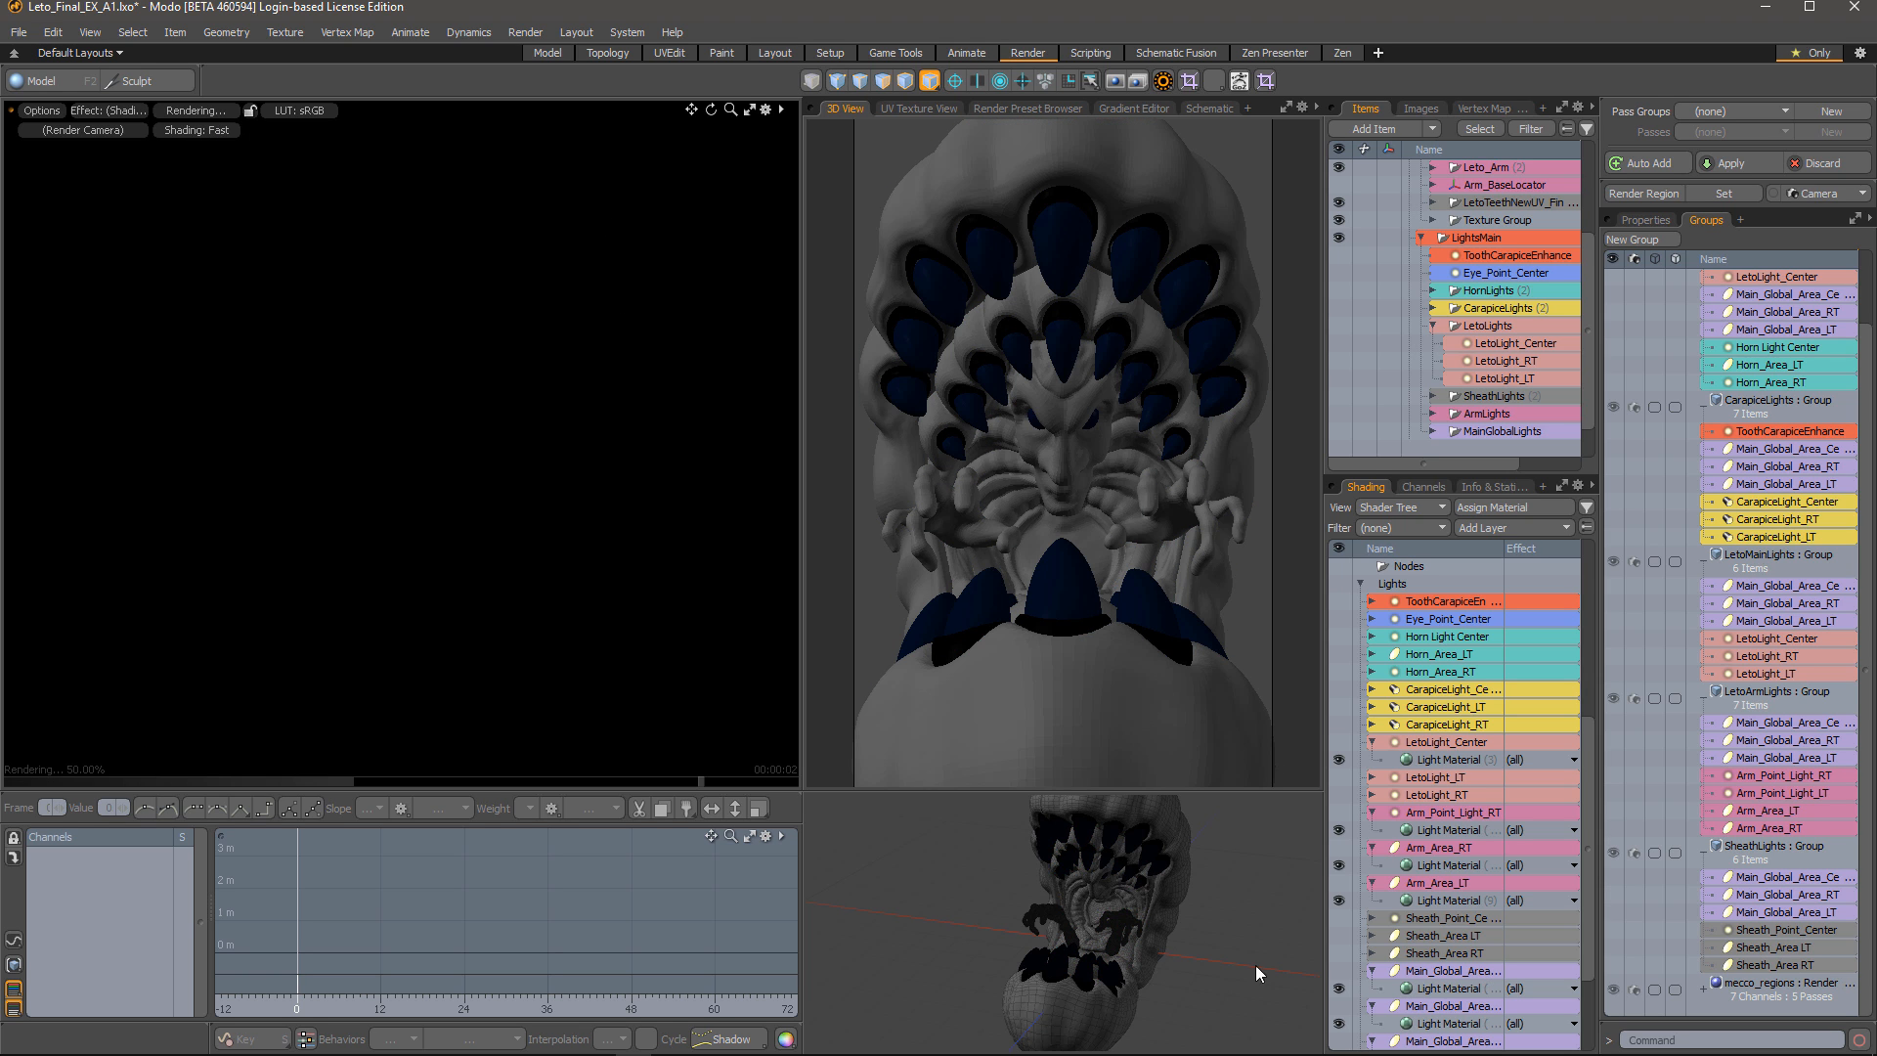
# Review the color-coded light groups and scene items, including the mesh inside LetoEyesFinalEX and the lights under LightsMain
pyautogui.keyDown('alt'); pyautogui.moveTo(1257, 972); pyautogui.dragTo(1247, 812); pyautogui.keyUp('alt')
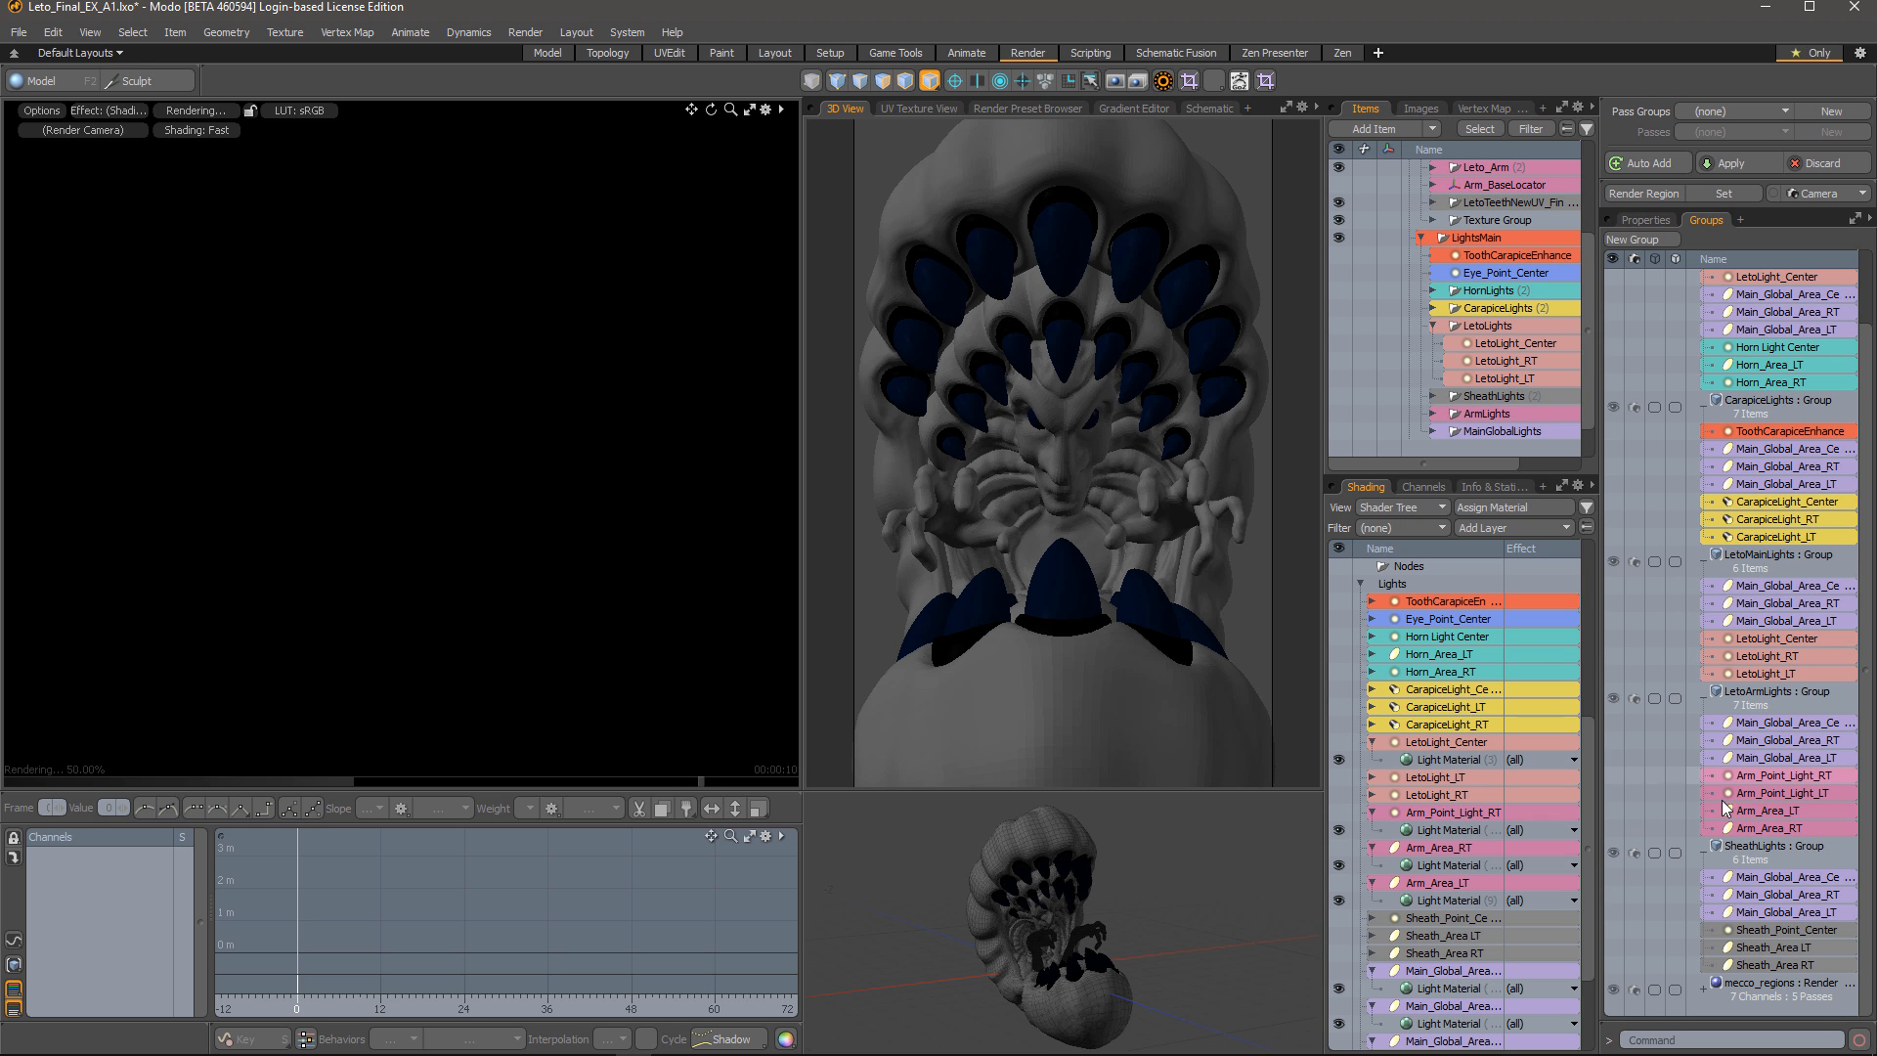
pyautogui.scroll(2, 1711, 621)
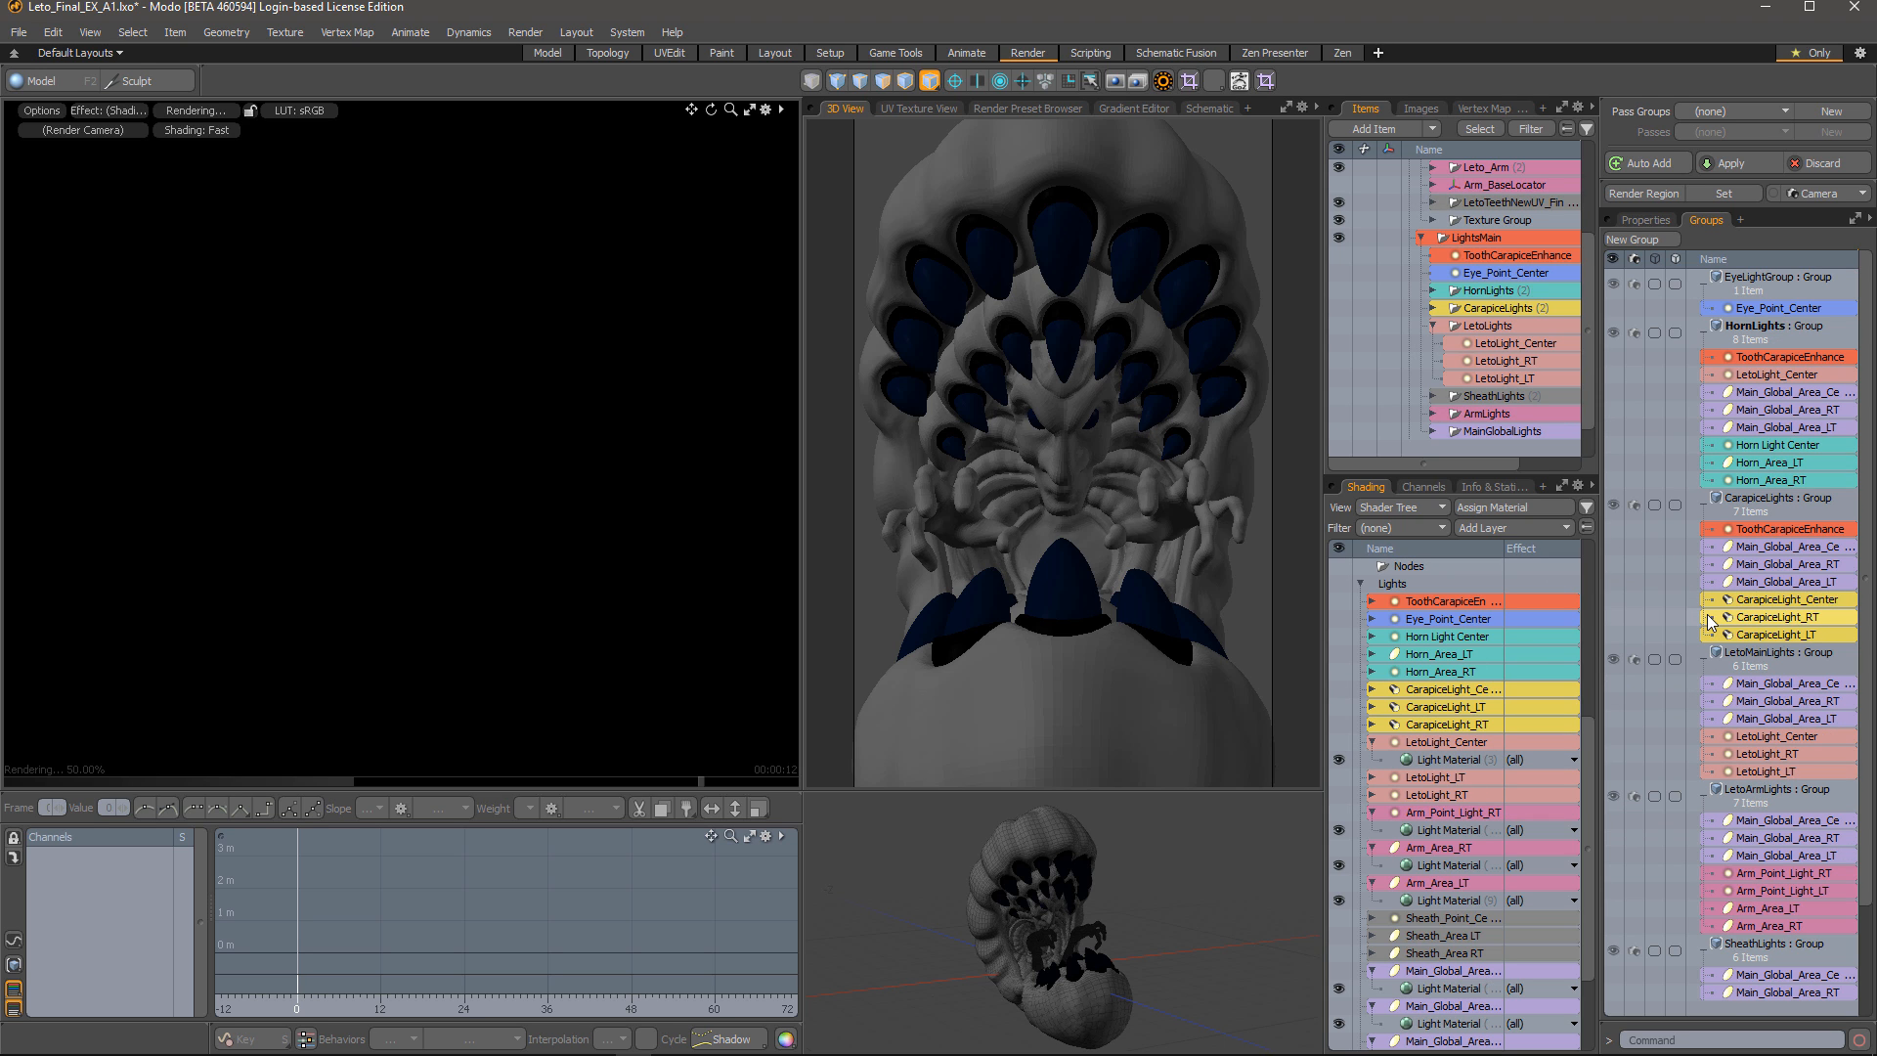
pyautogui.scroll(-1, 1711, 621)
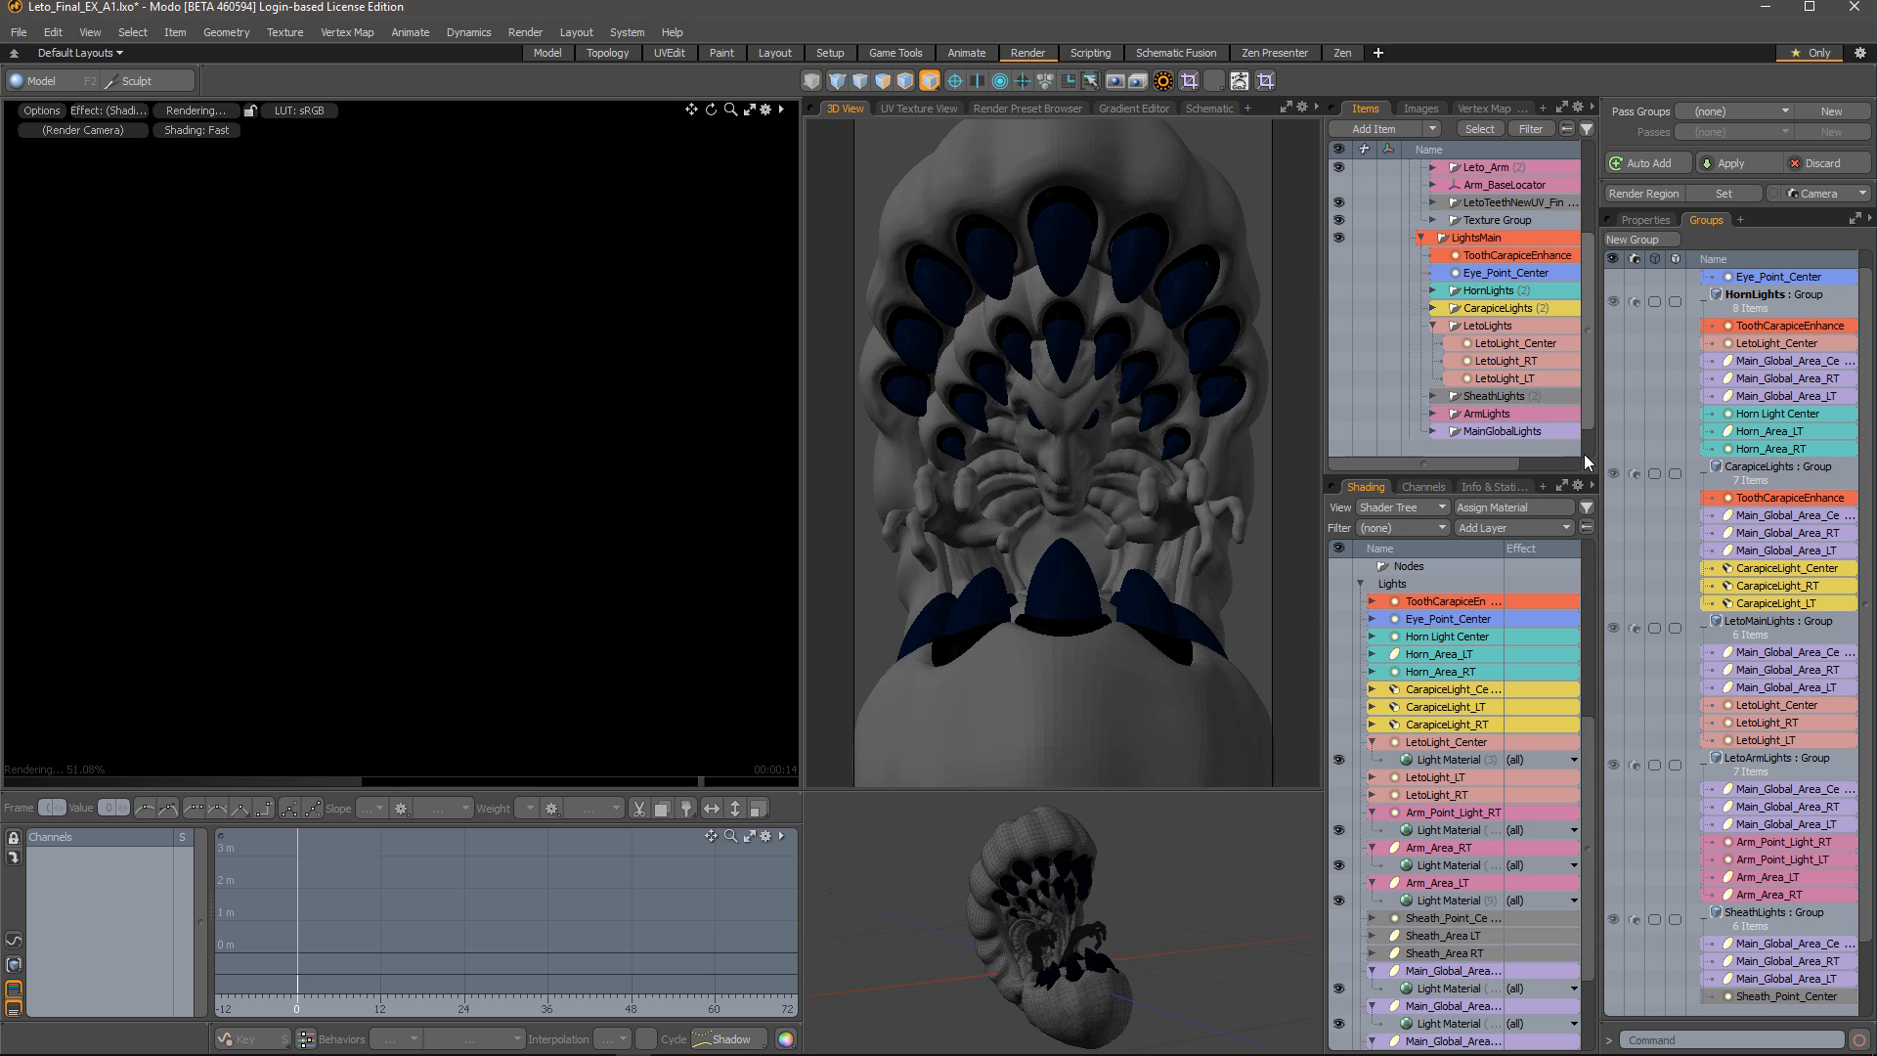
pyautogui.scroll(3, 1588, 420)
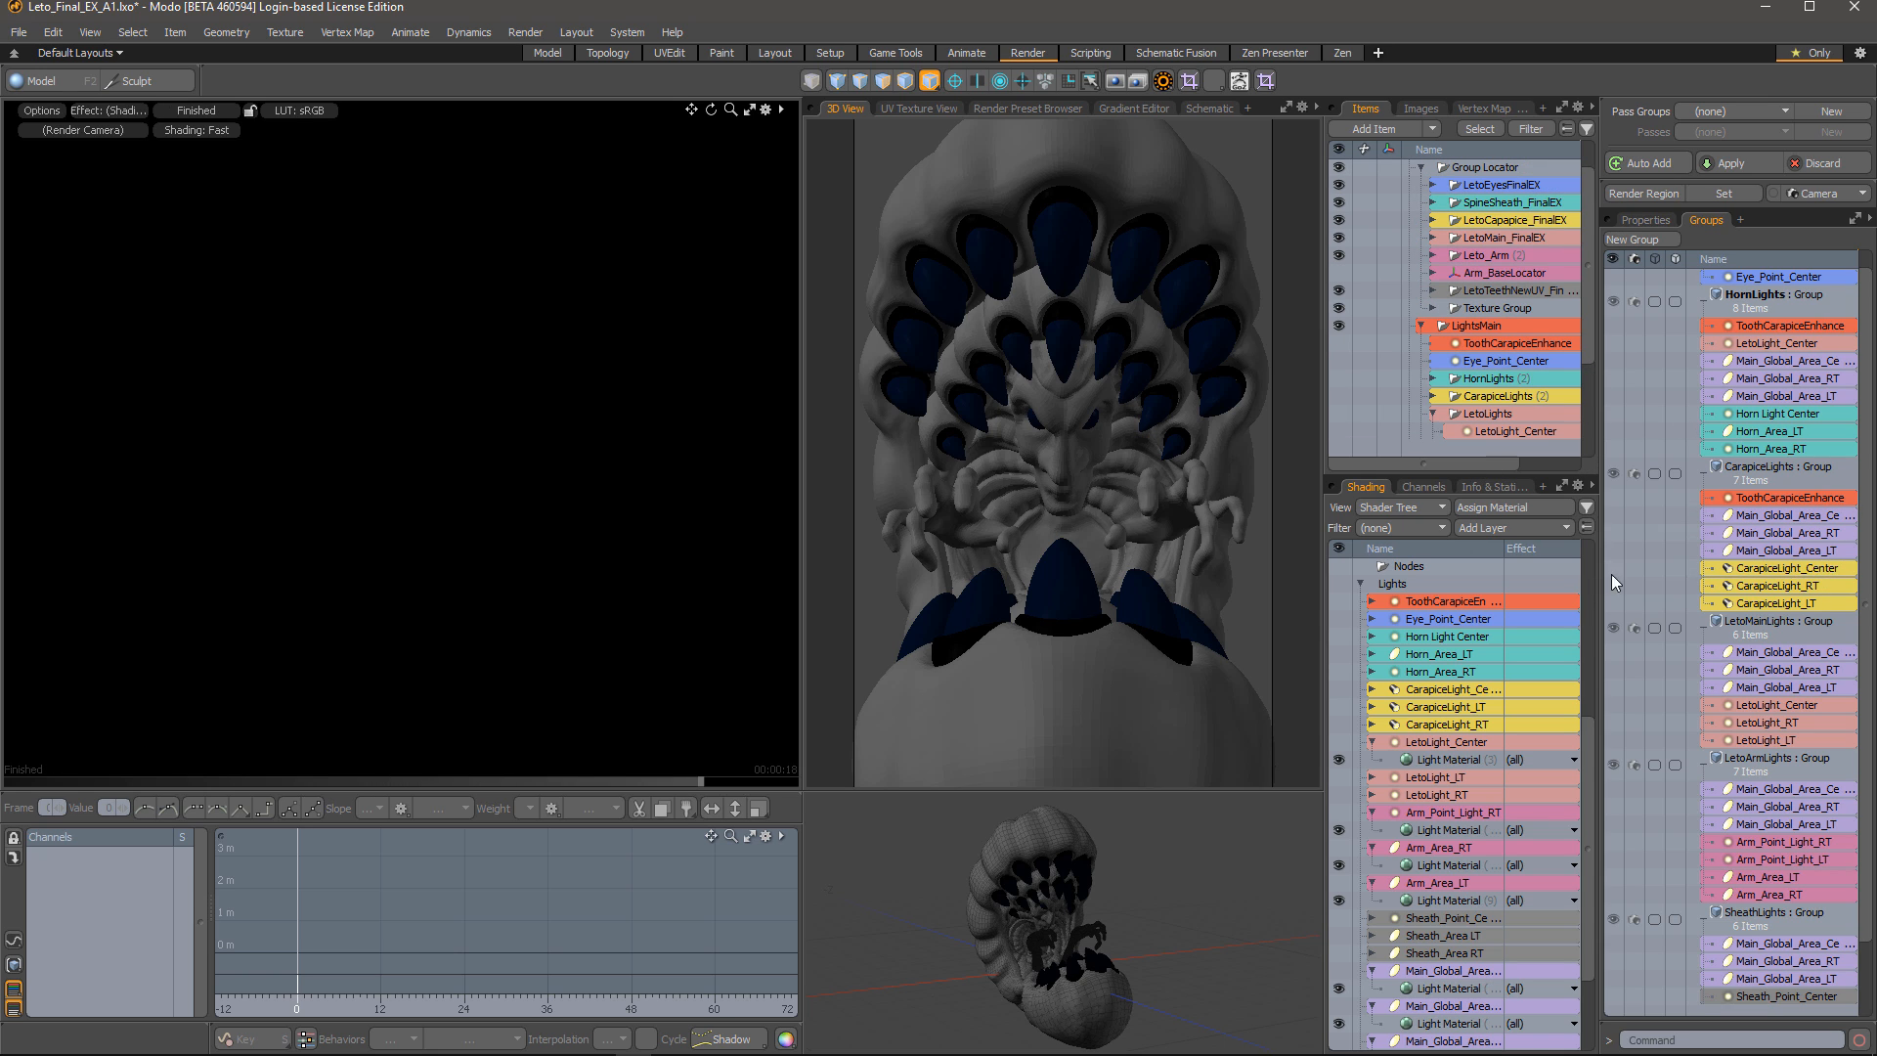
pyautogui.moveTo(1592, 332)
pyautogui.mouseDown()
pyautogui.moveTo(1593, 385)
pyautogui.moveTo(1593, 331)
pyautogui.mouseUp()
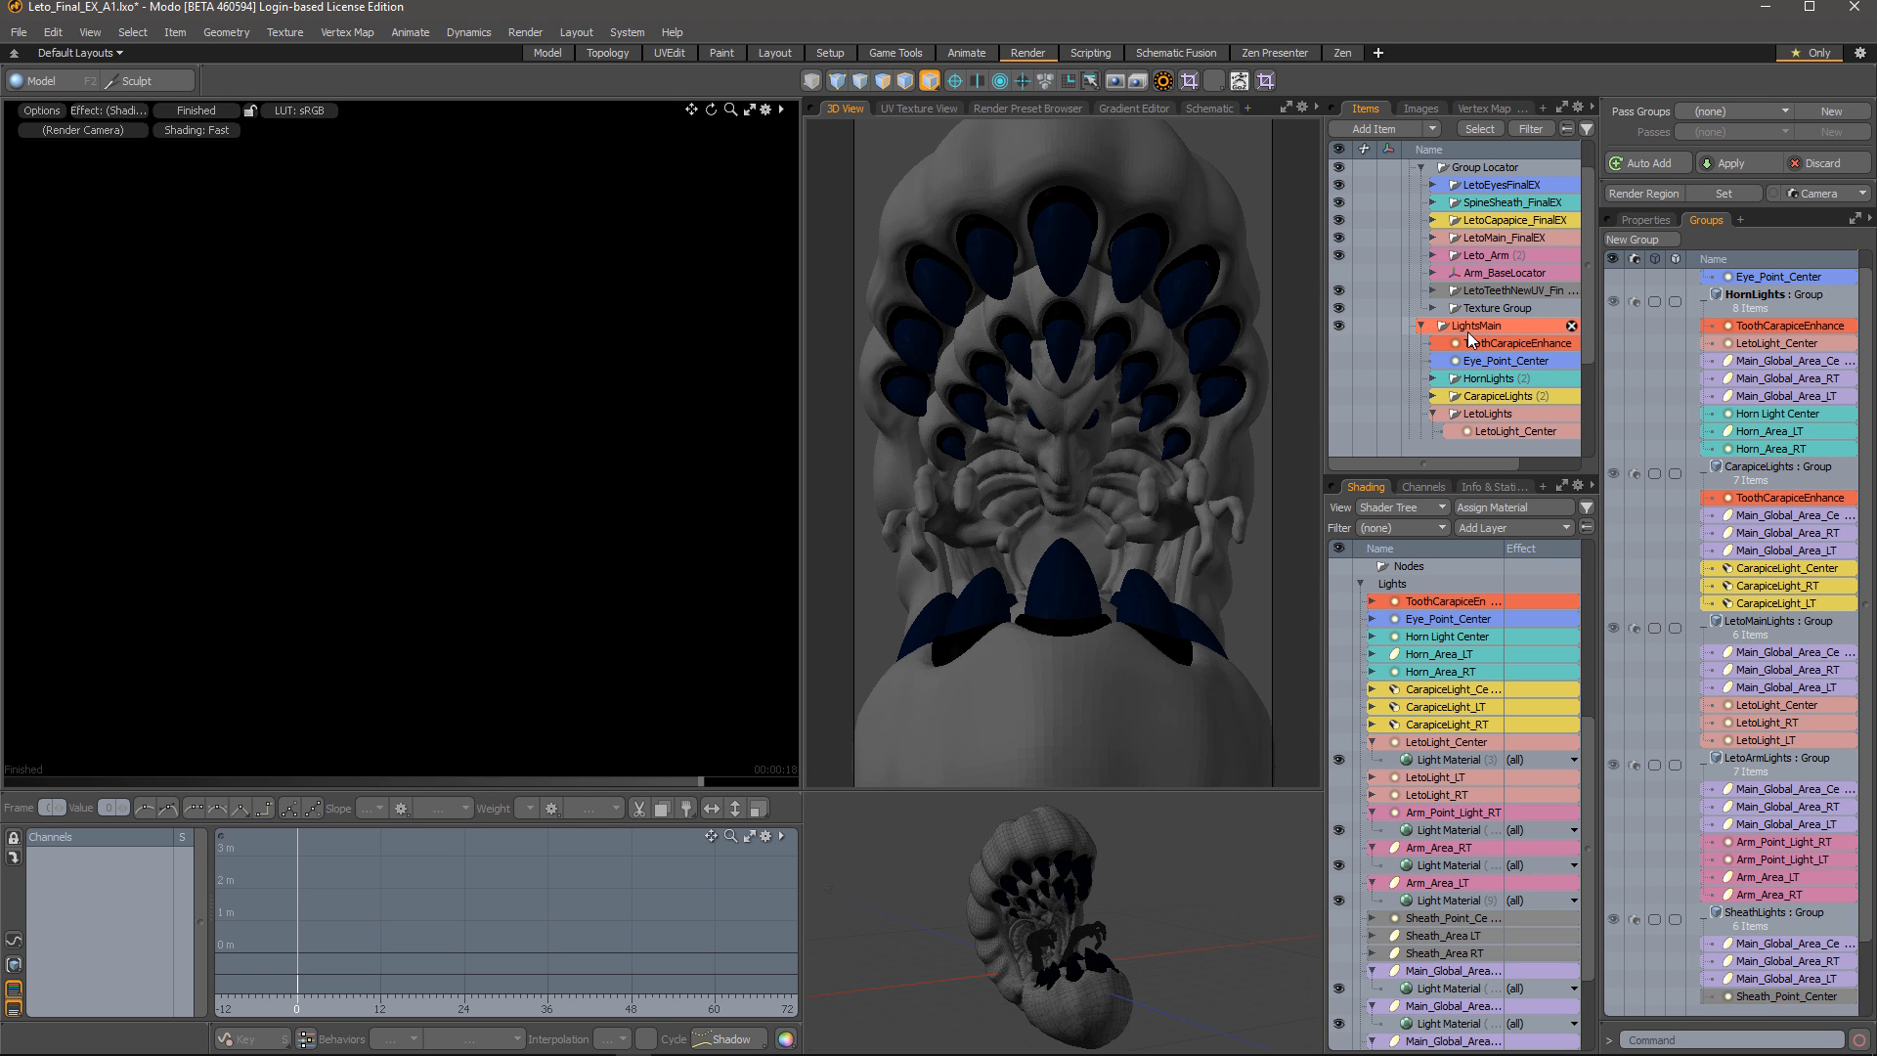
pyautogui.scroll(1, 1481, 293)
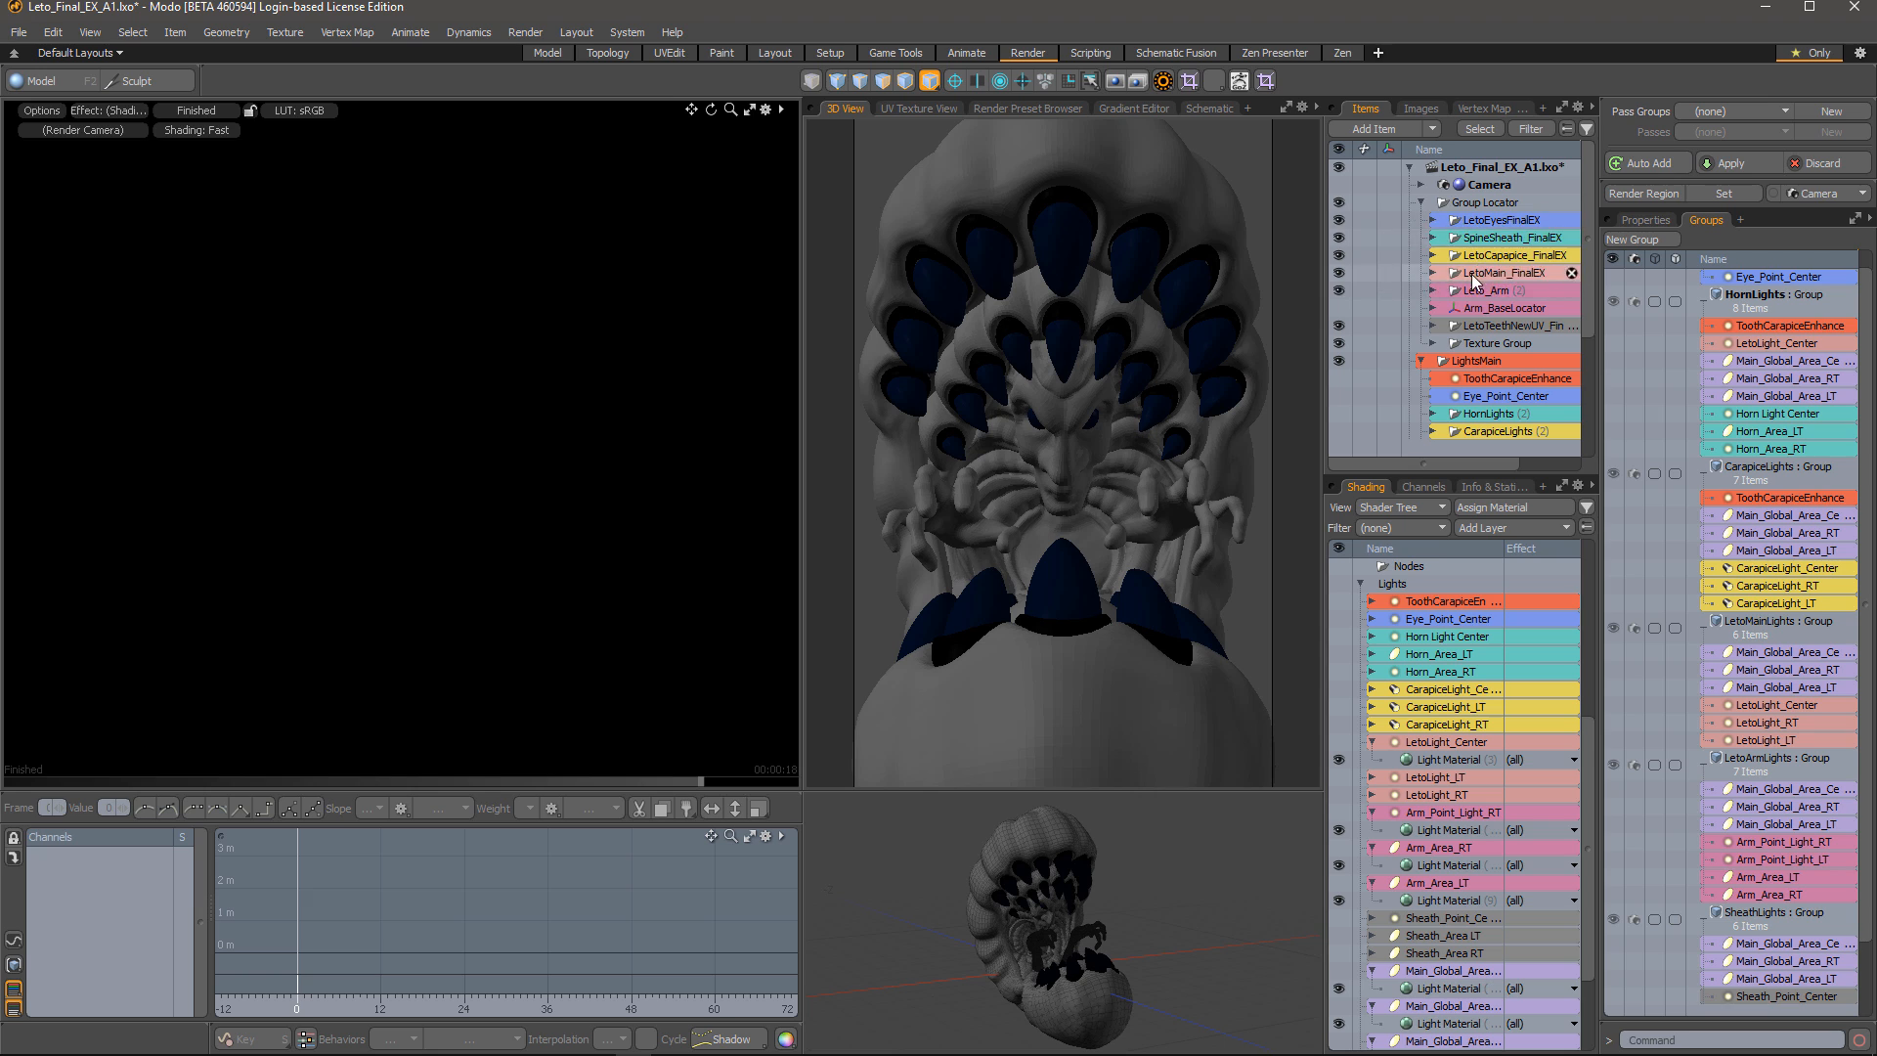
pyautogui.click(1433, 220)
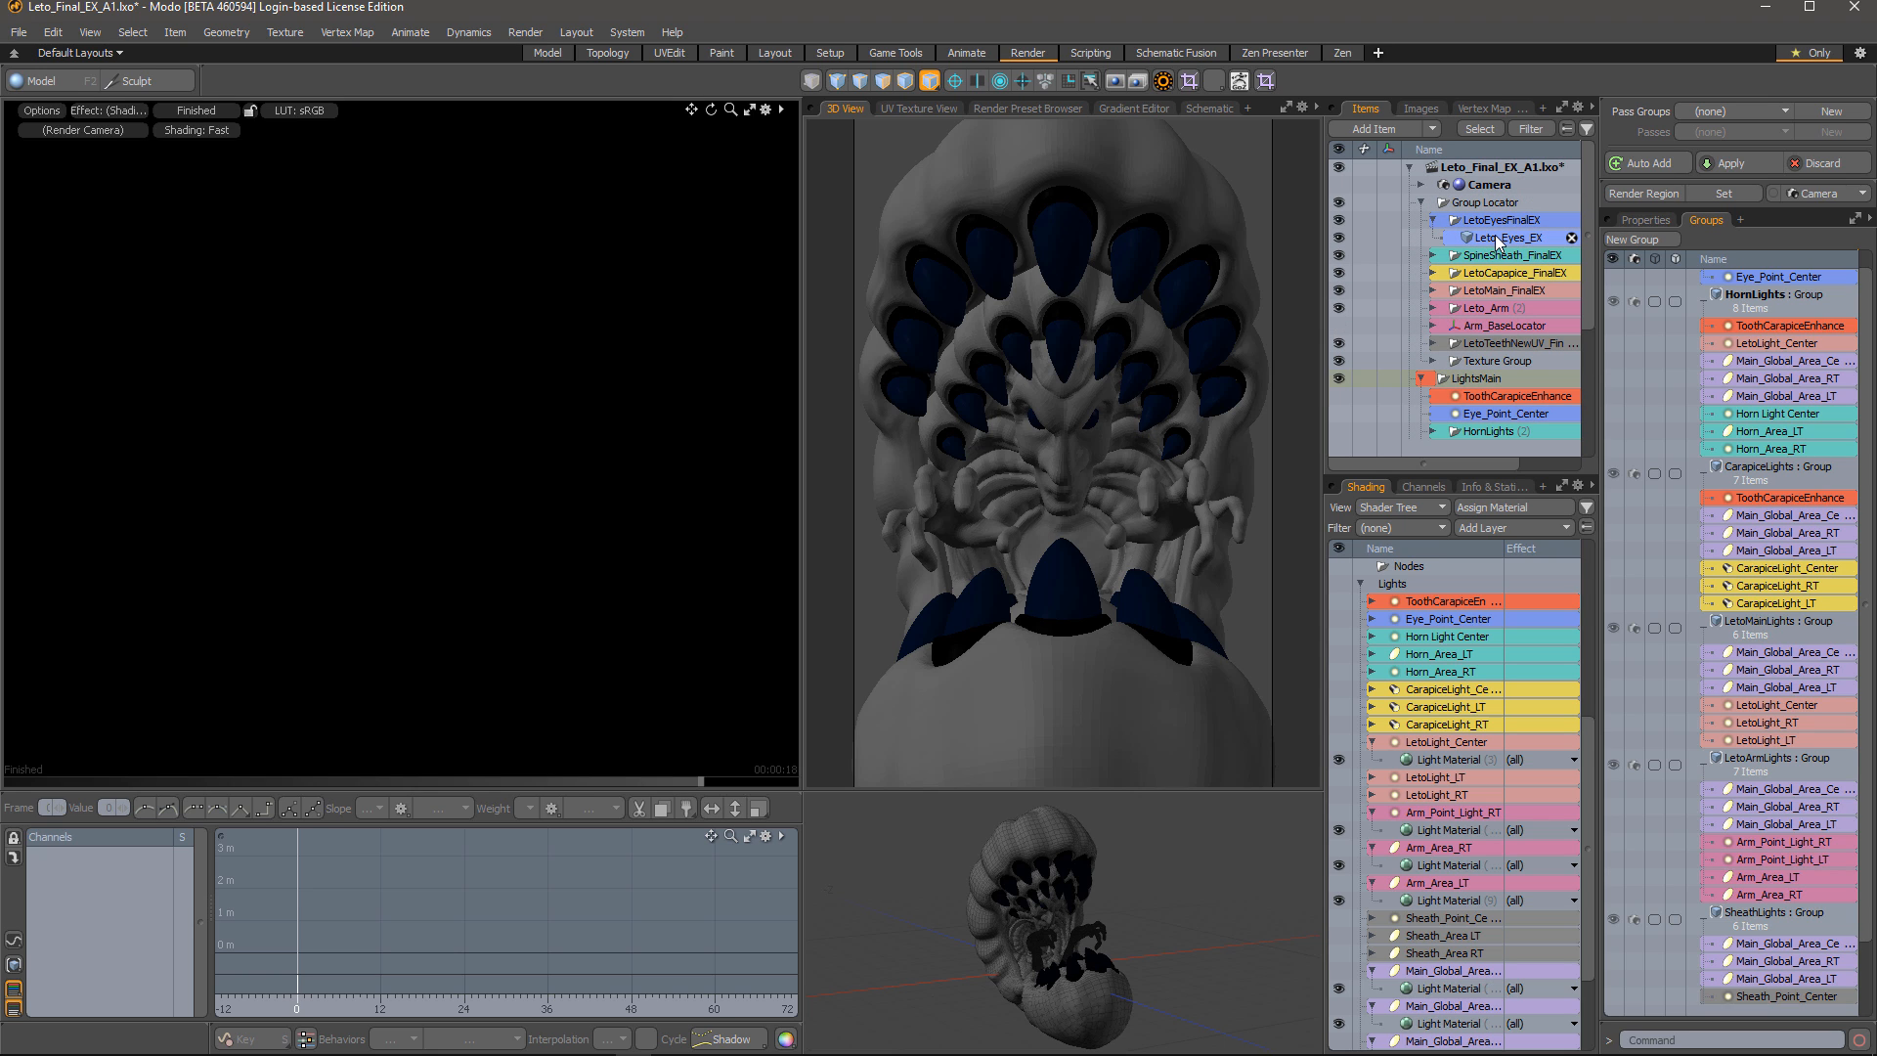
pyautogui.click(1433, 220)
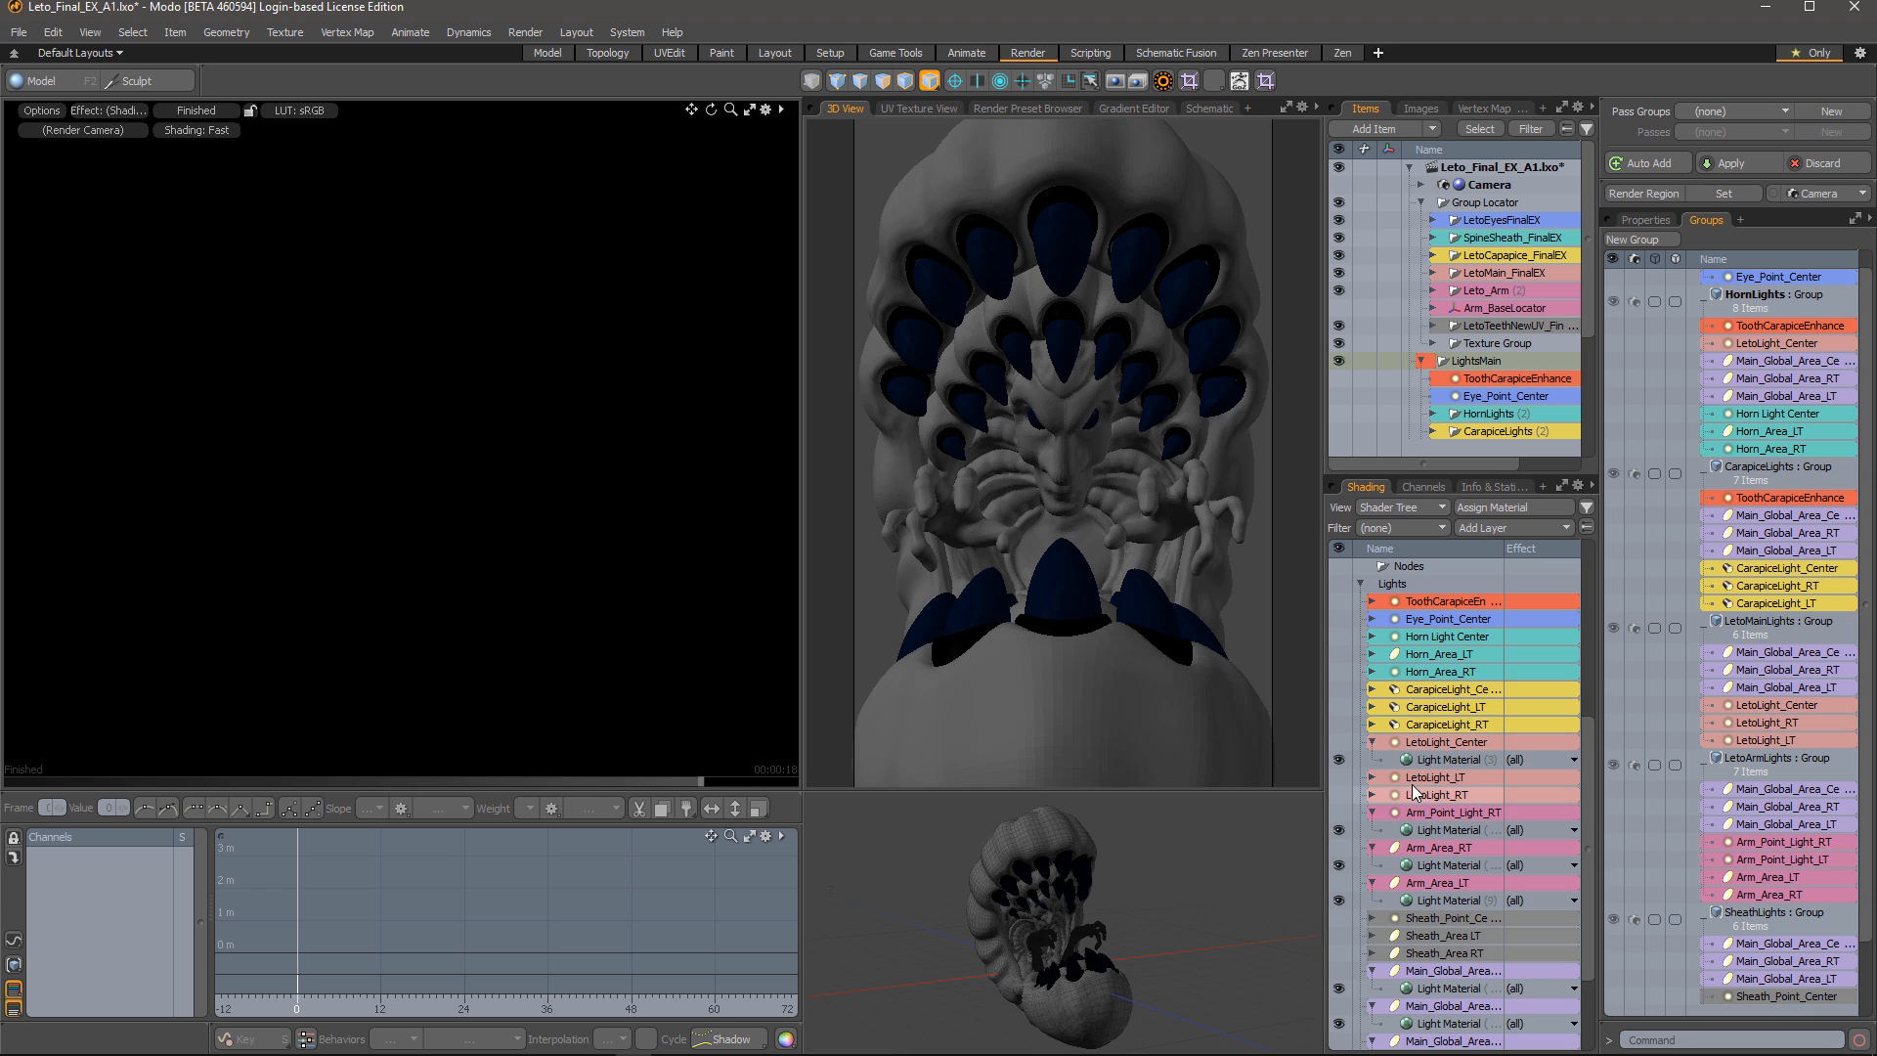
# Check the light linking of Eye_shader in the Leto_Eyes material against the lights contained in EyeLightGroup
pyautogui.scroll(3, 1408, 773)
pyautogui.scroll(3, 1404, 765)
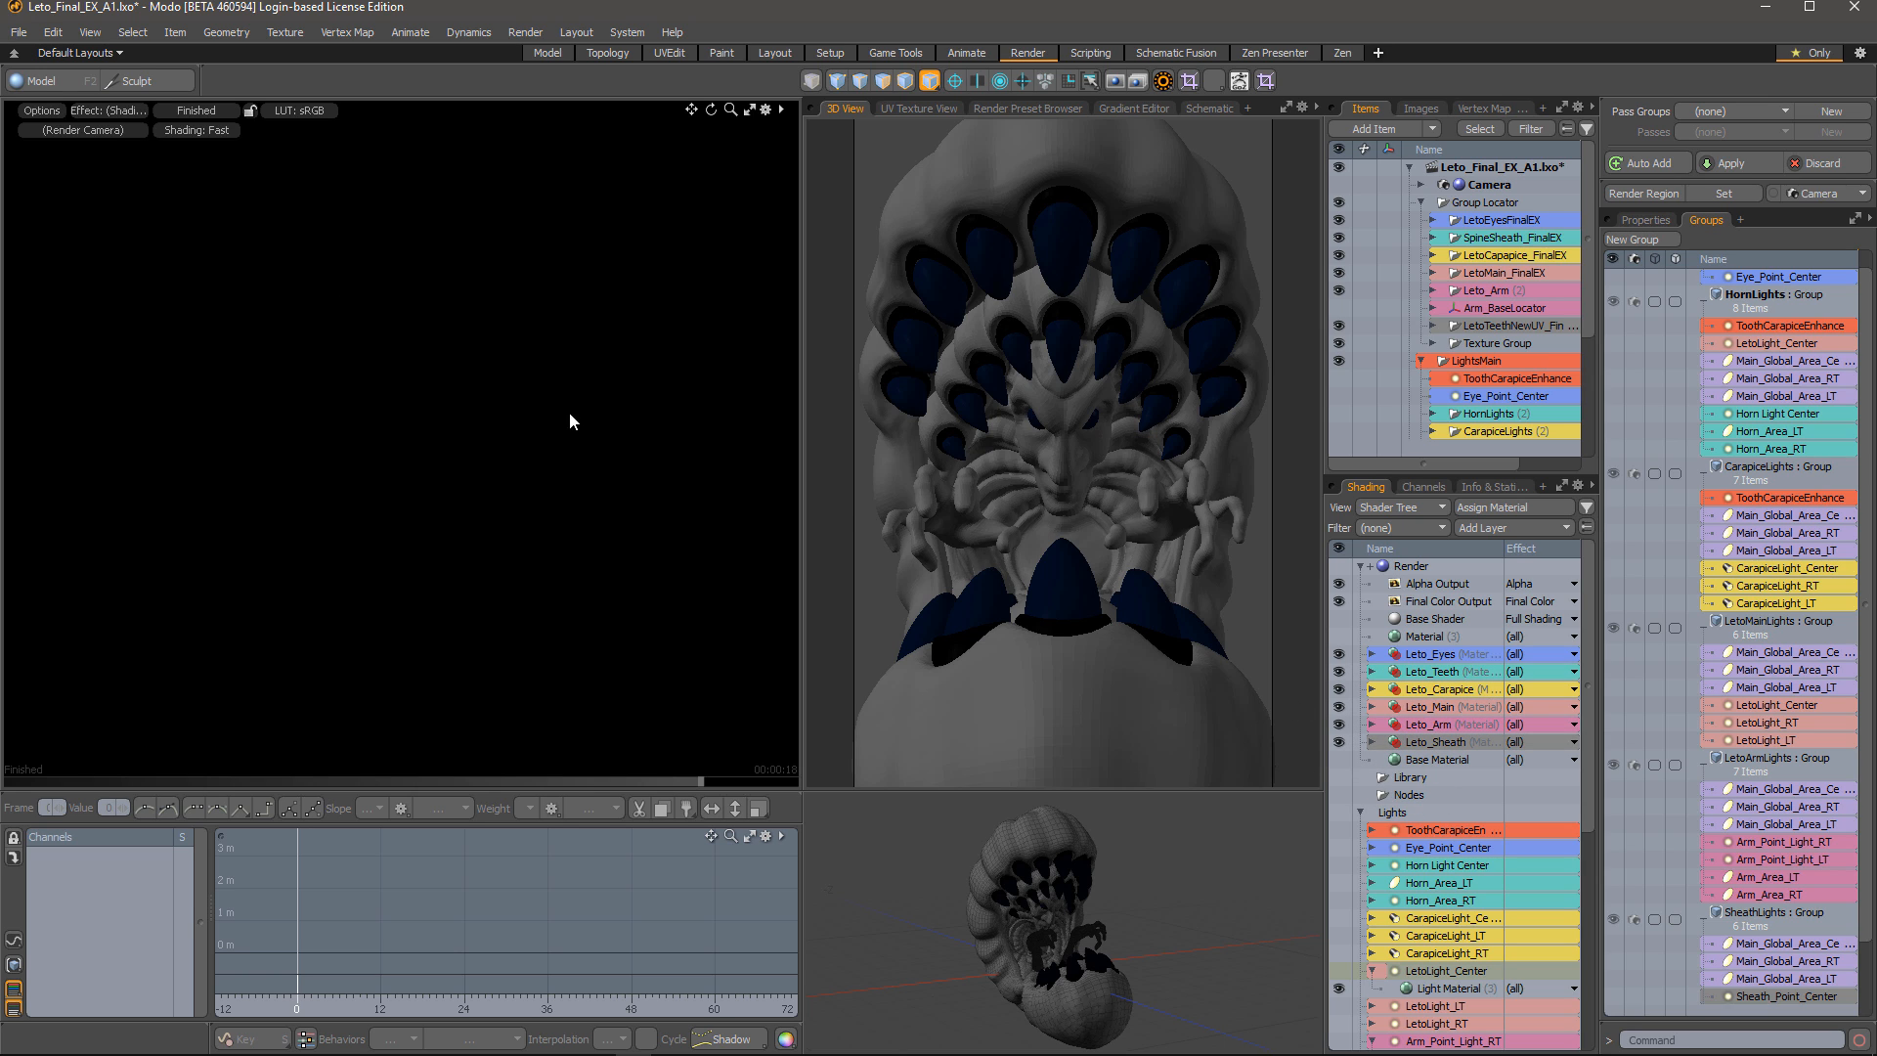
pyautogui.click(1370, 654)
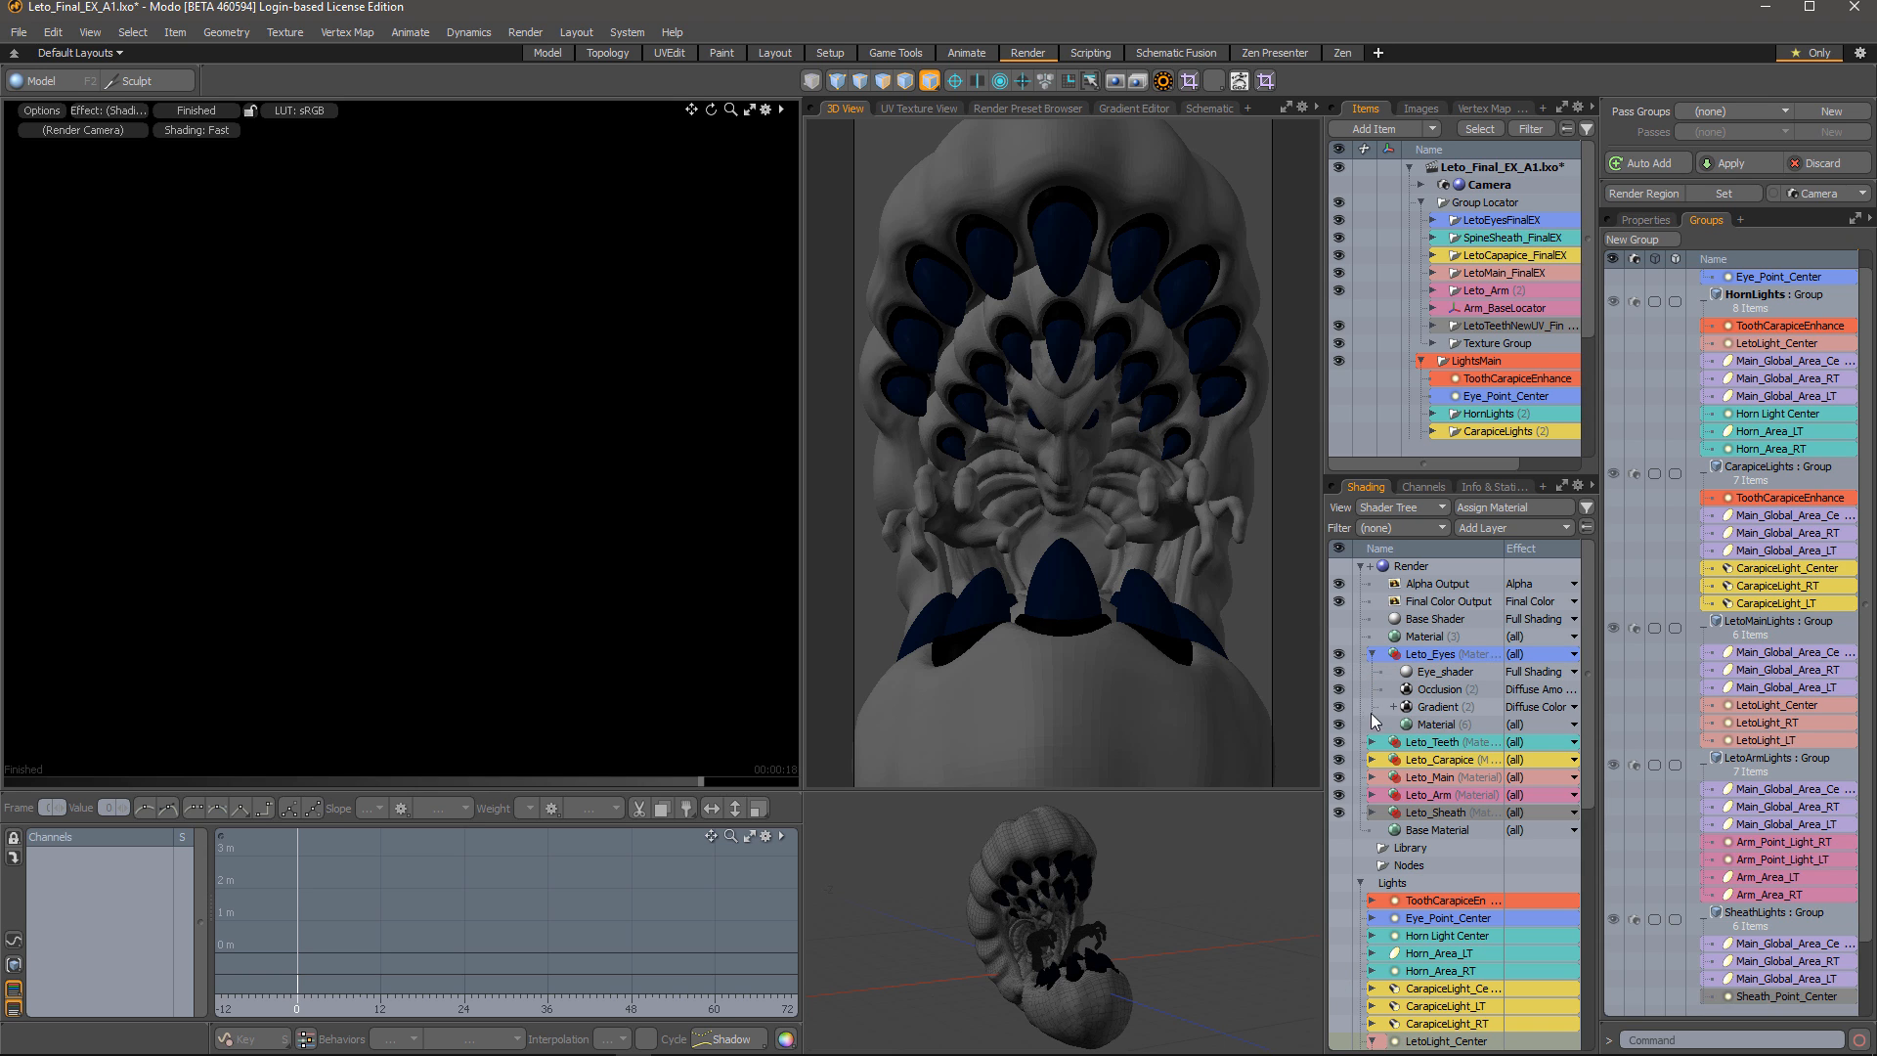
pyautogui.click(1439, 675)
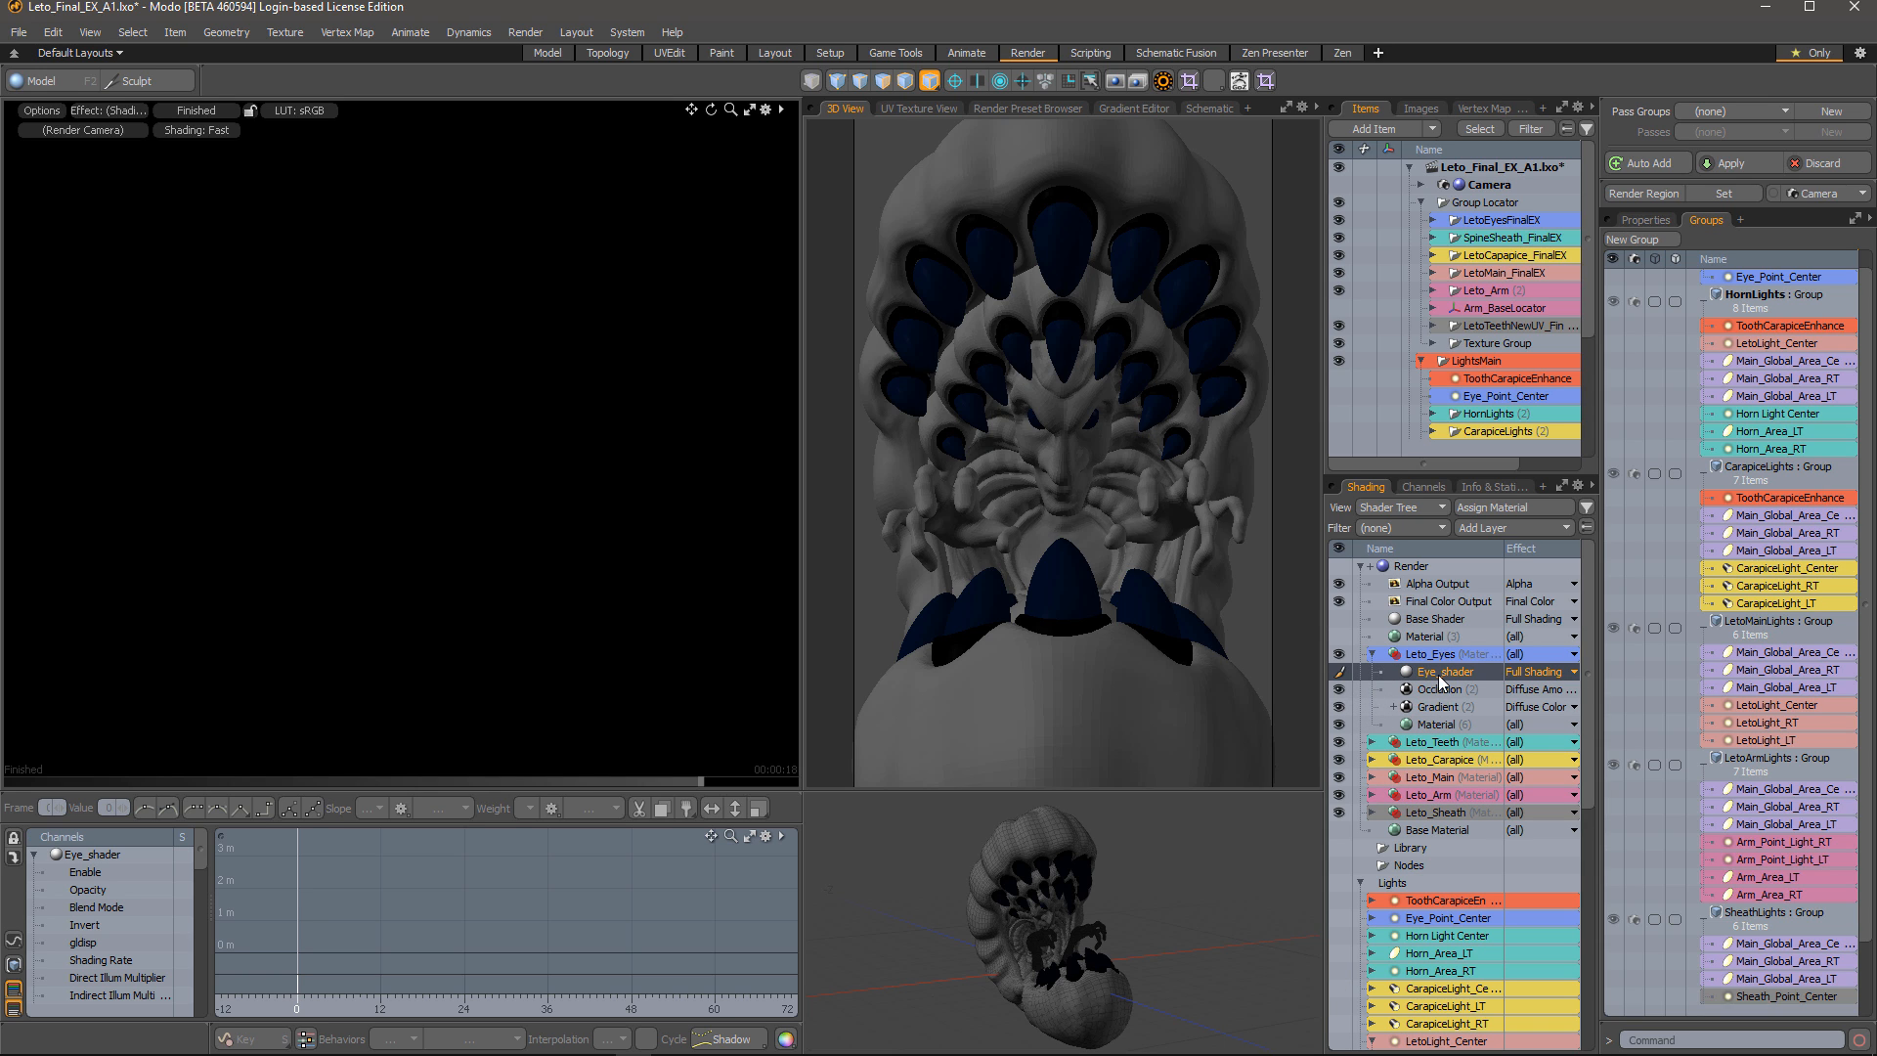
pyautogui.click(1627, 223)
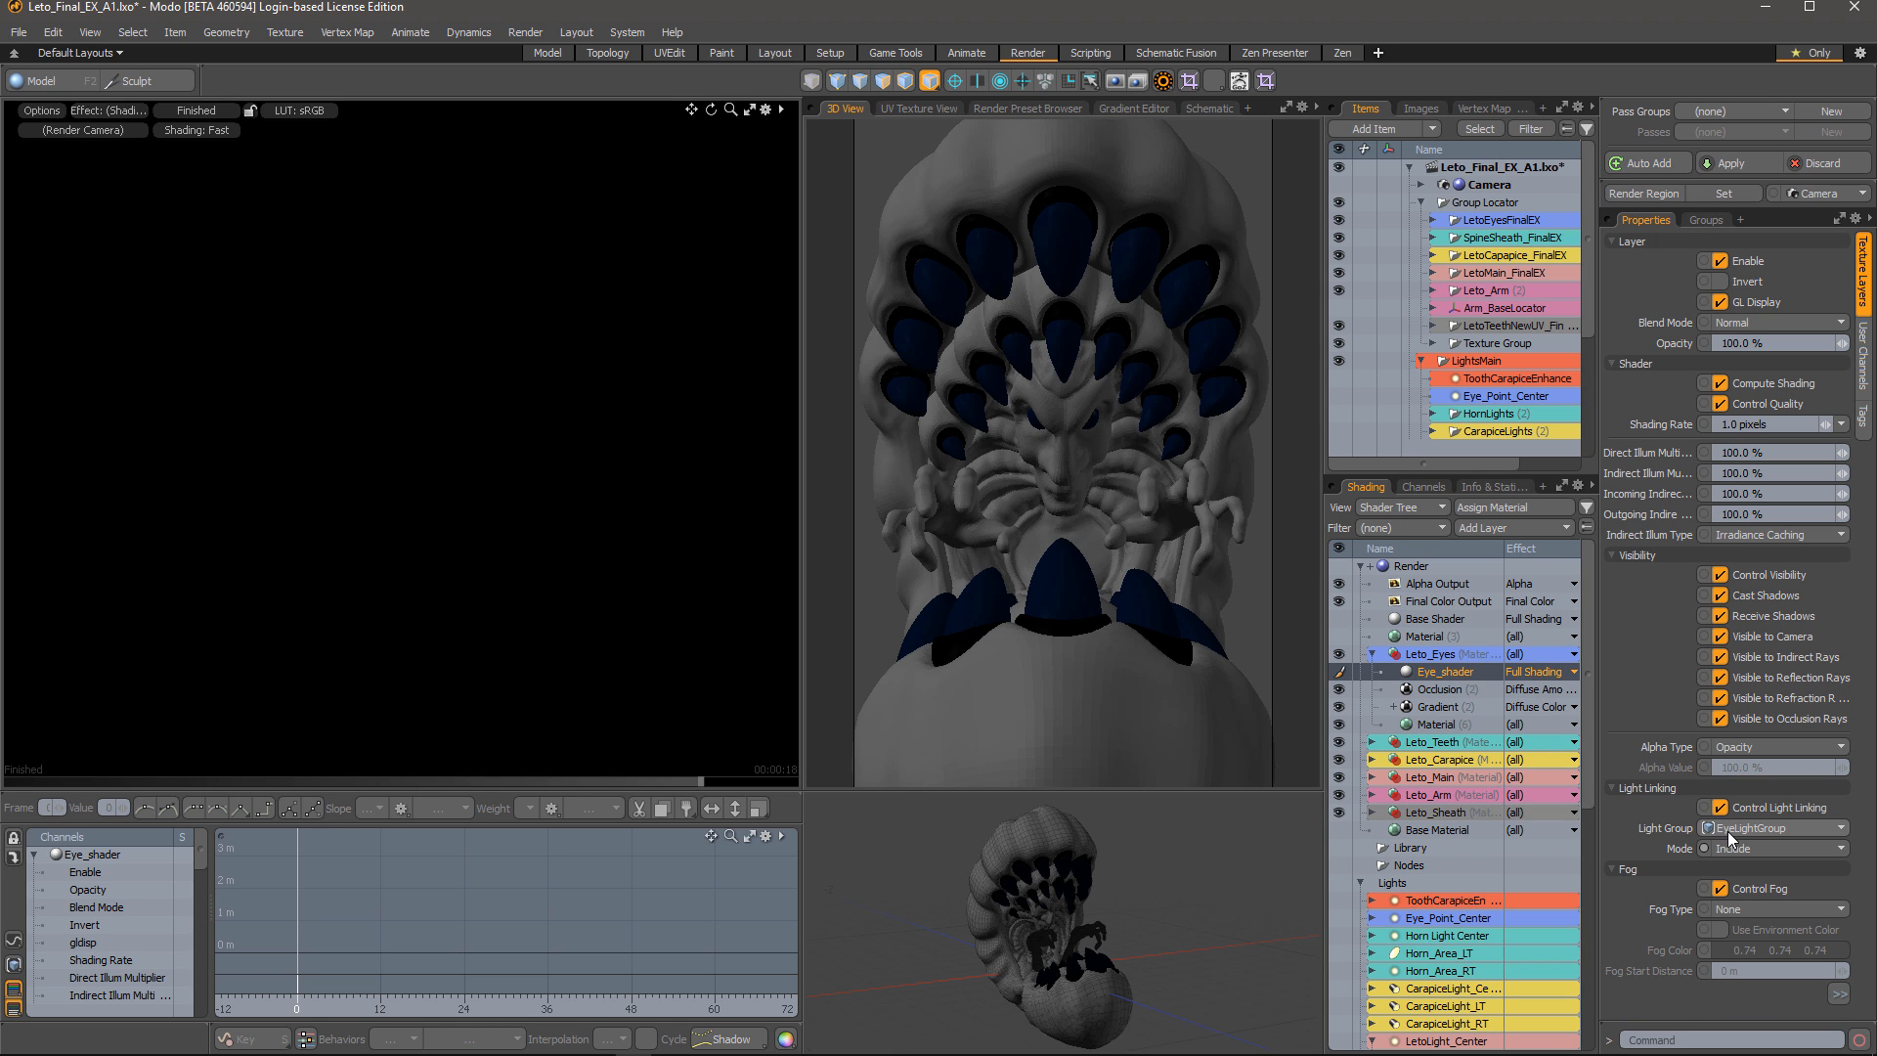
pyautogui.click(1706, 221)
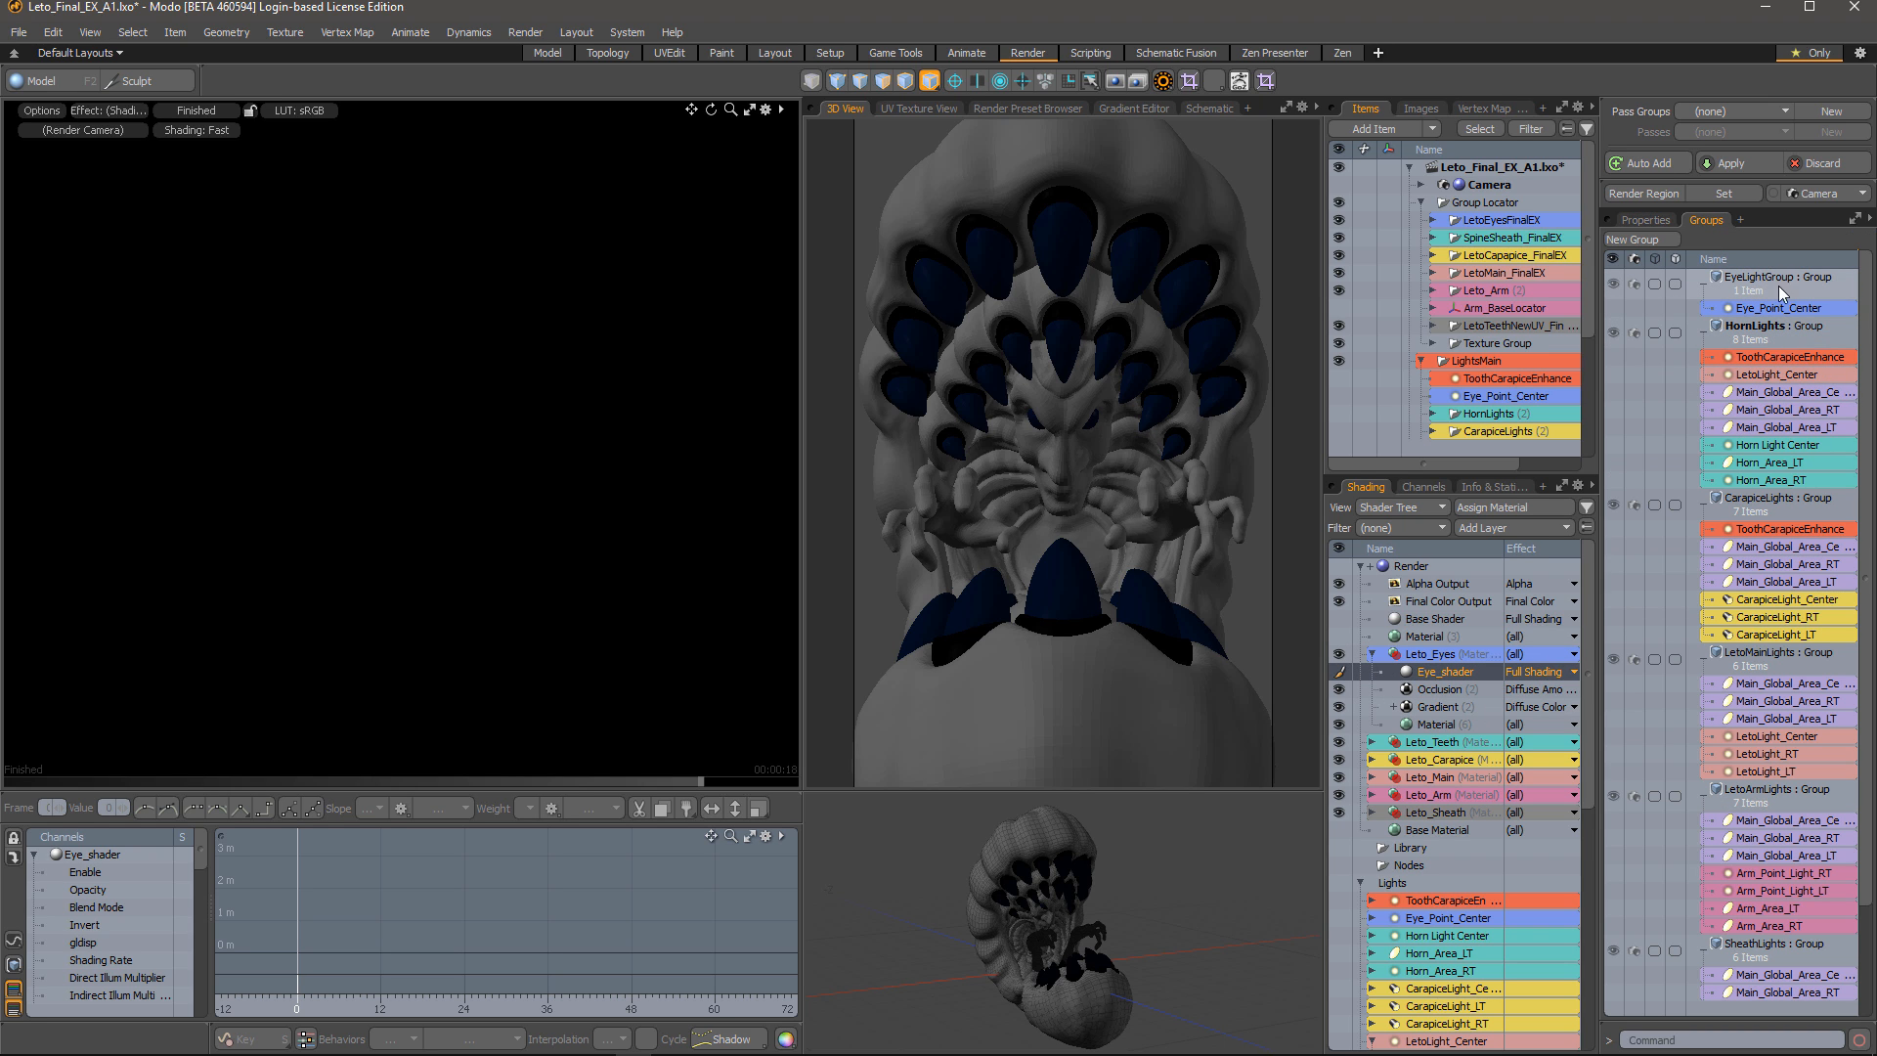
pyautogui.scroll(-3, 1498, 393)
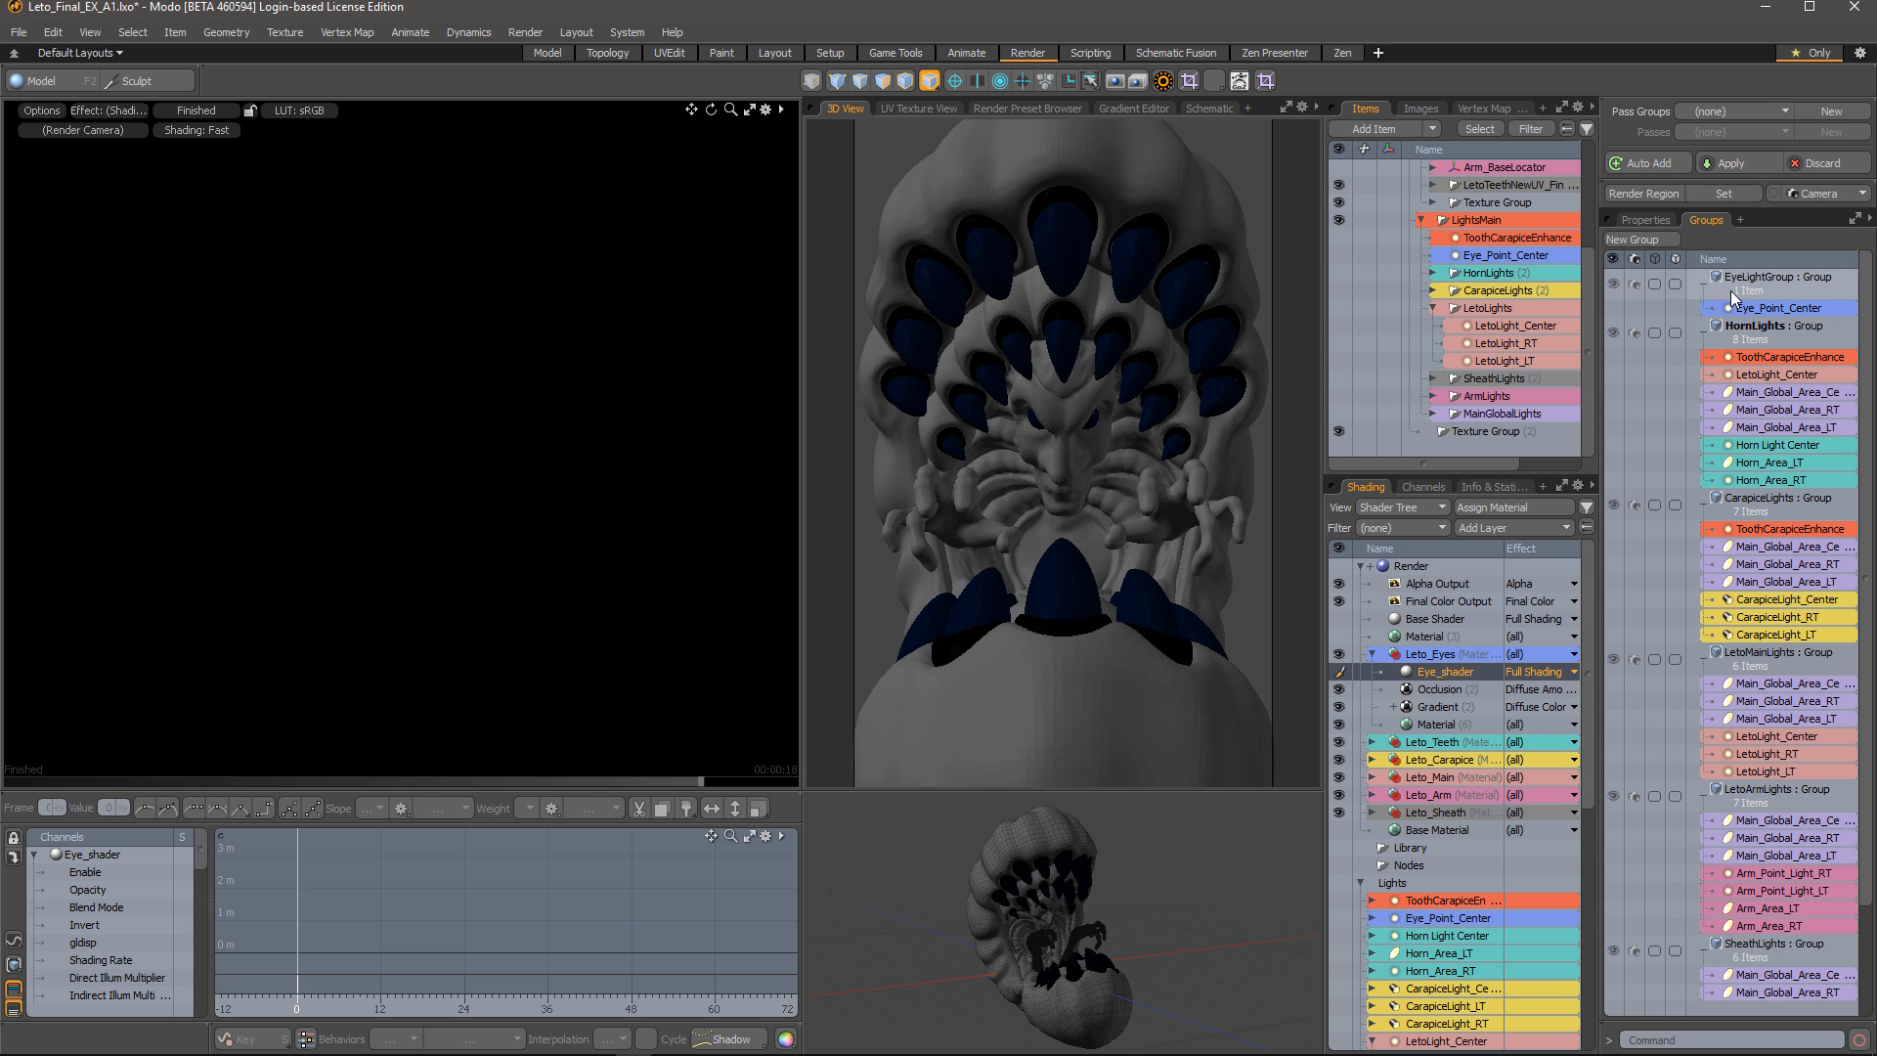
pyautogui.click(1646, 220)
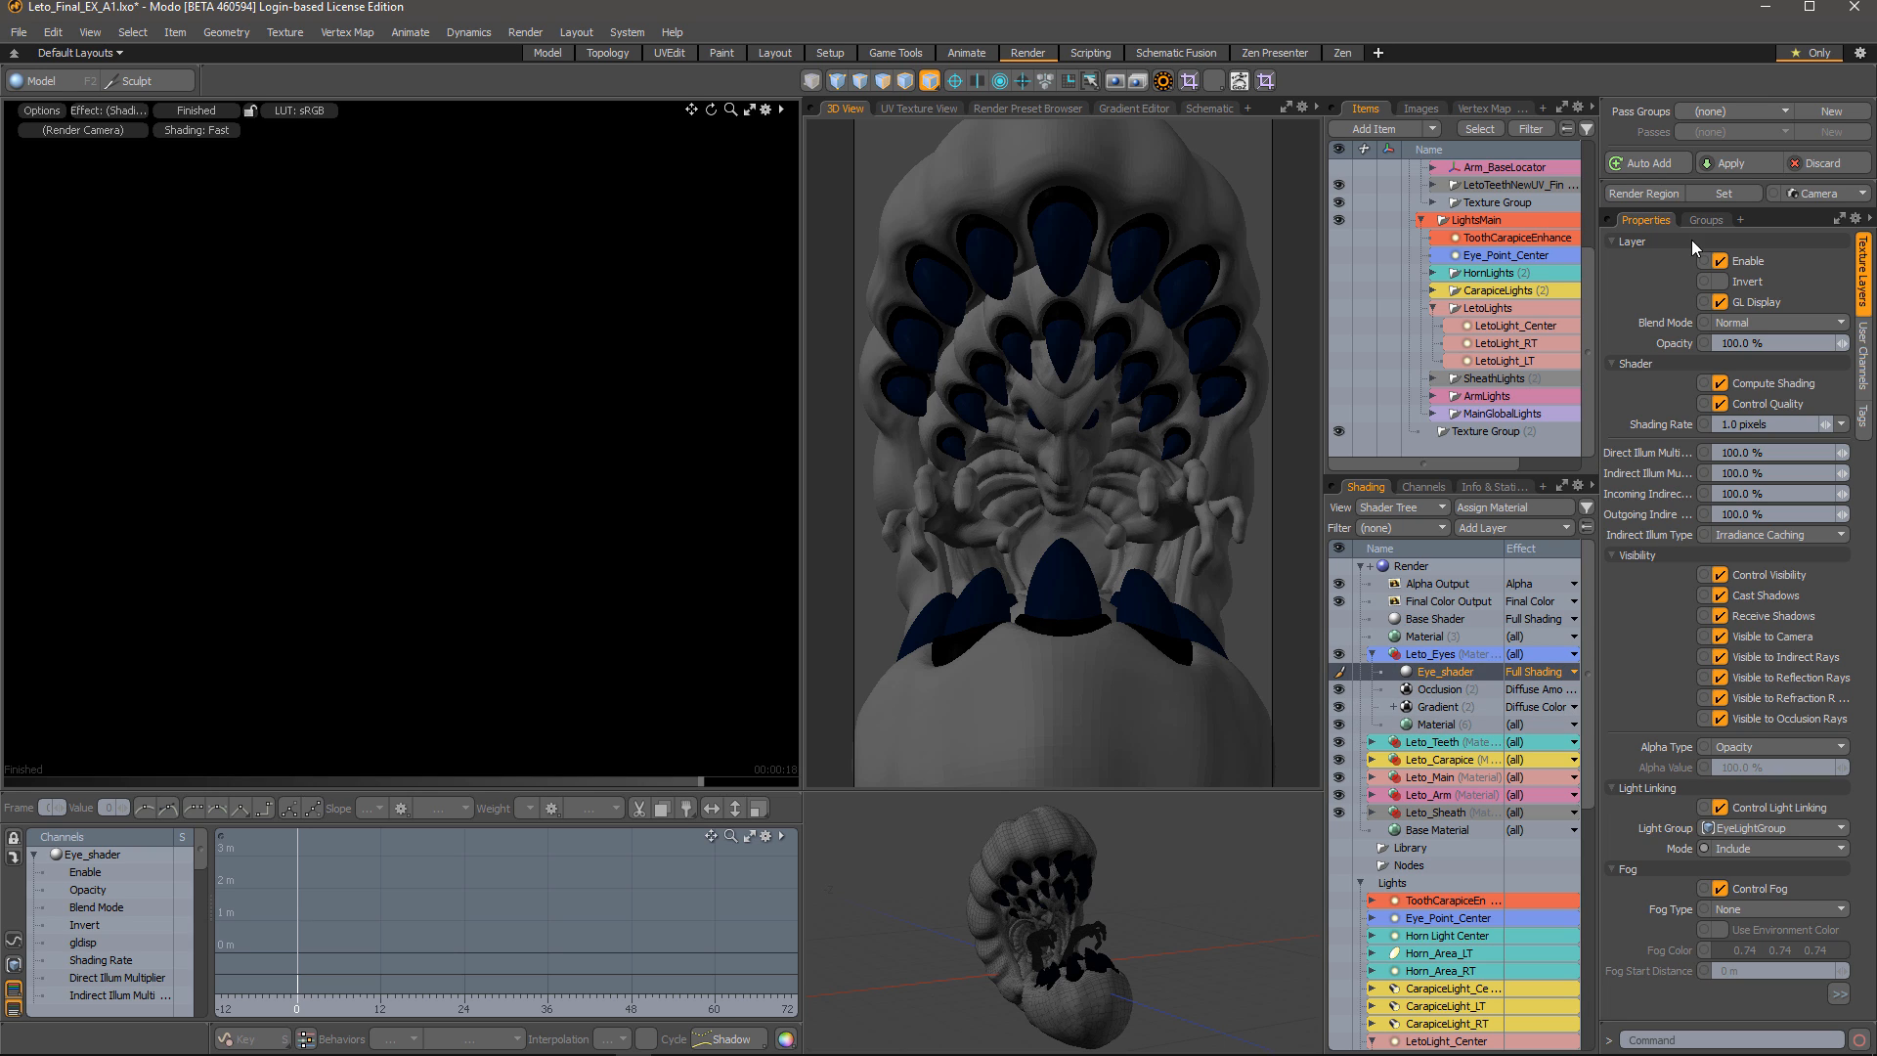
pyautogui.click(1707, 220)
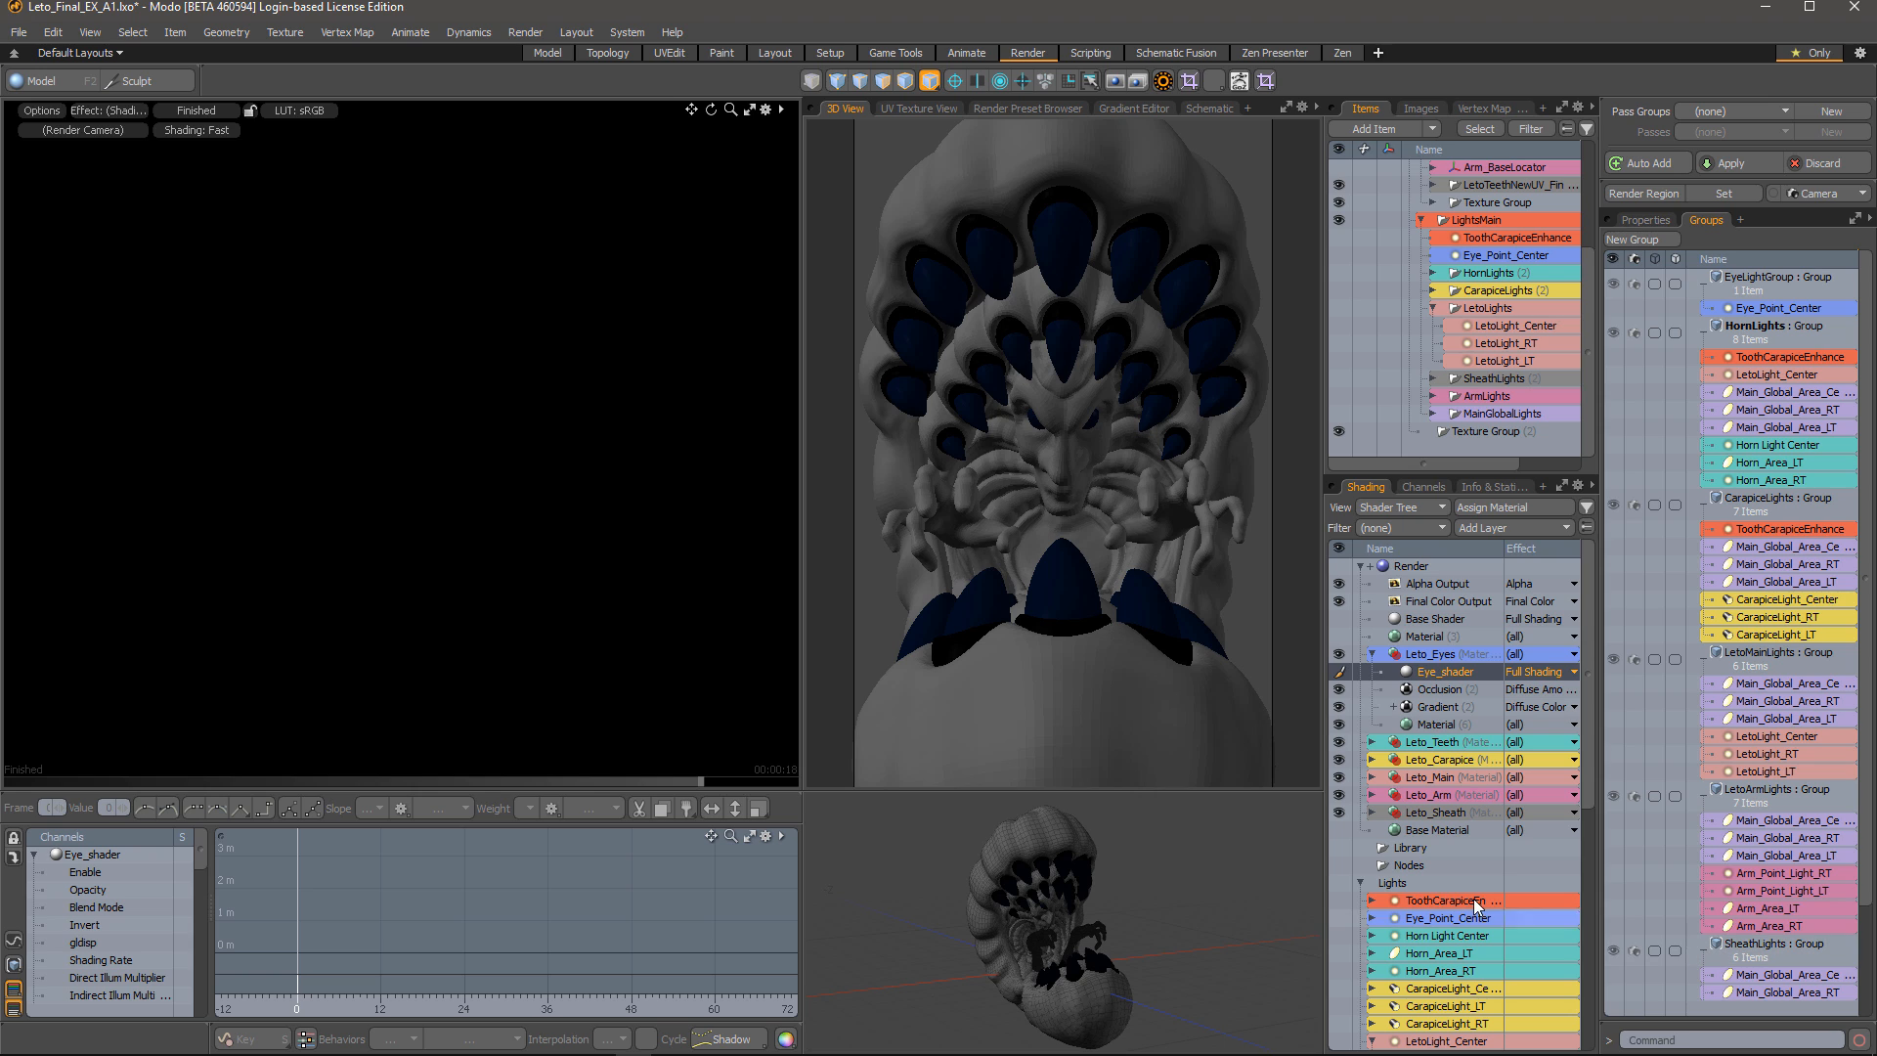
# Check which light group Main_Shader in the Leto_Main material is linked to, and collapse the Leto_Main and Leto_Eyes materials
pyautogui.click(1373, 777)
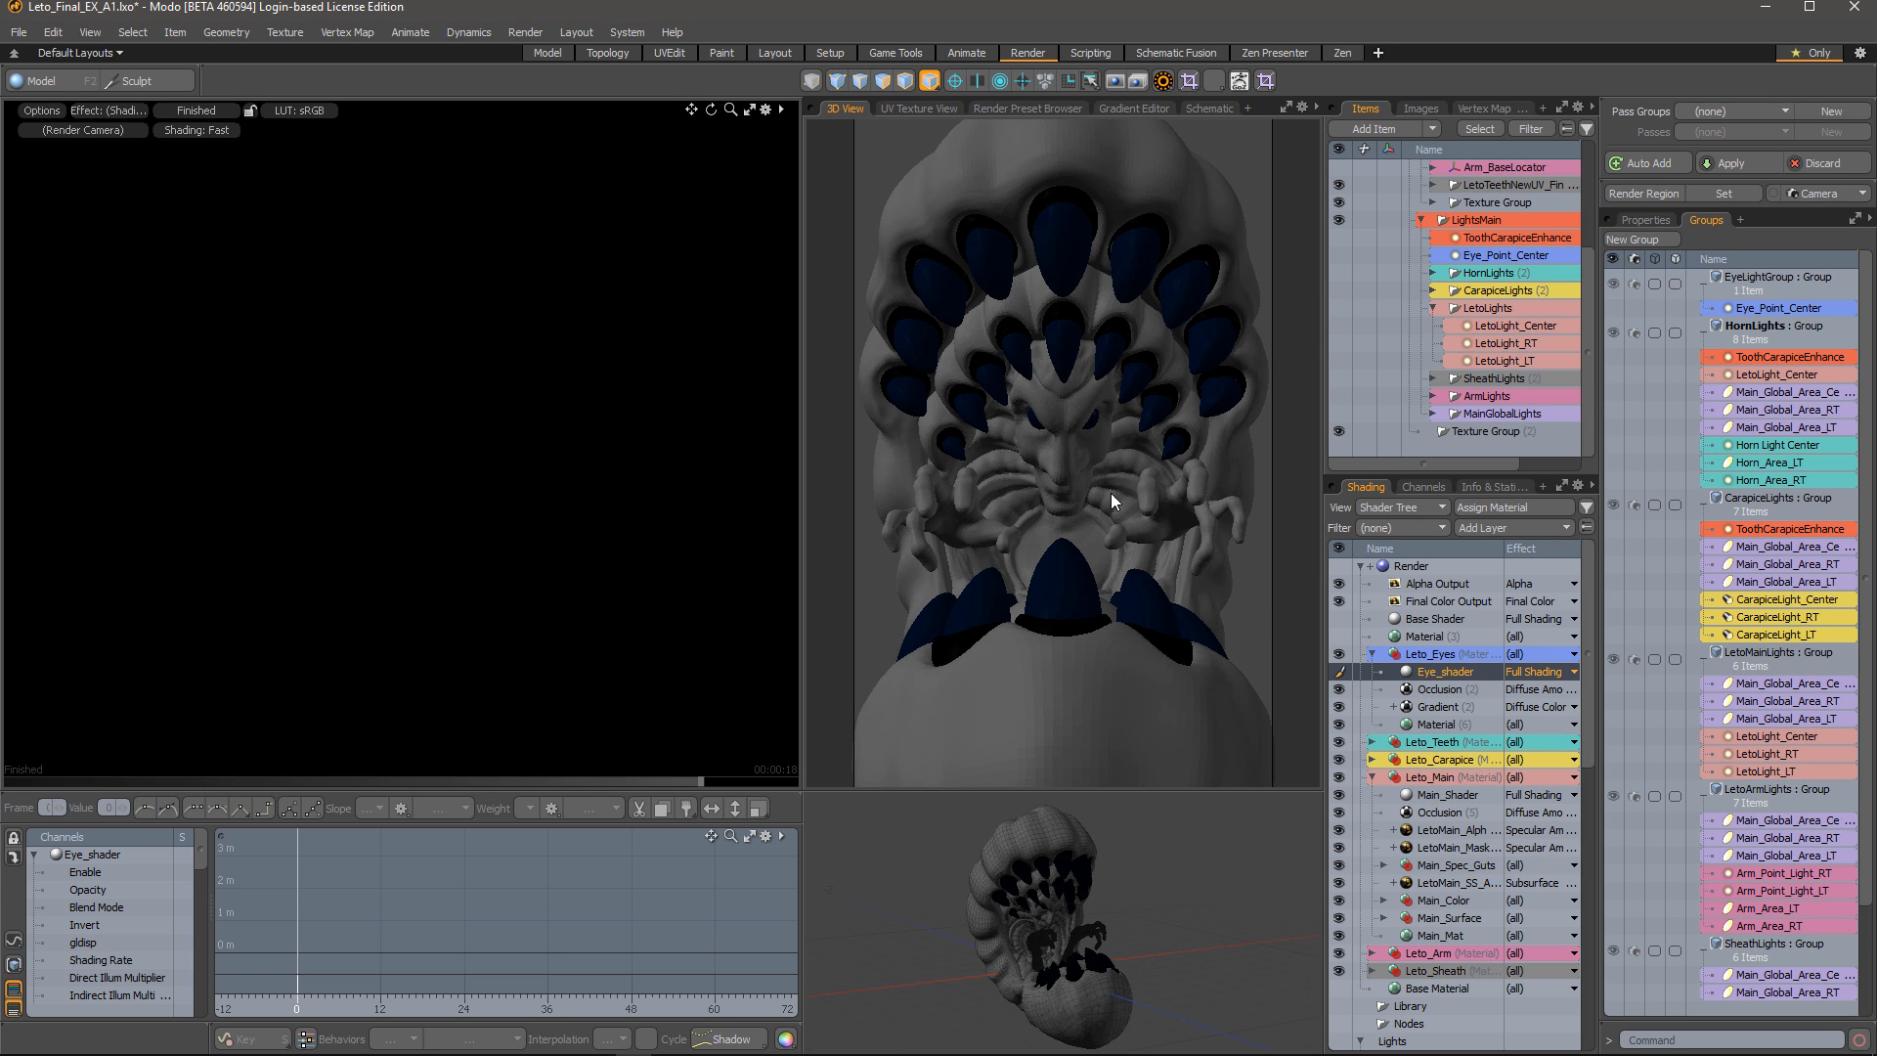
pyautogui.click(1432, 796)
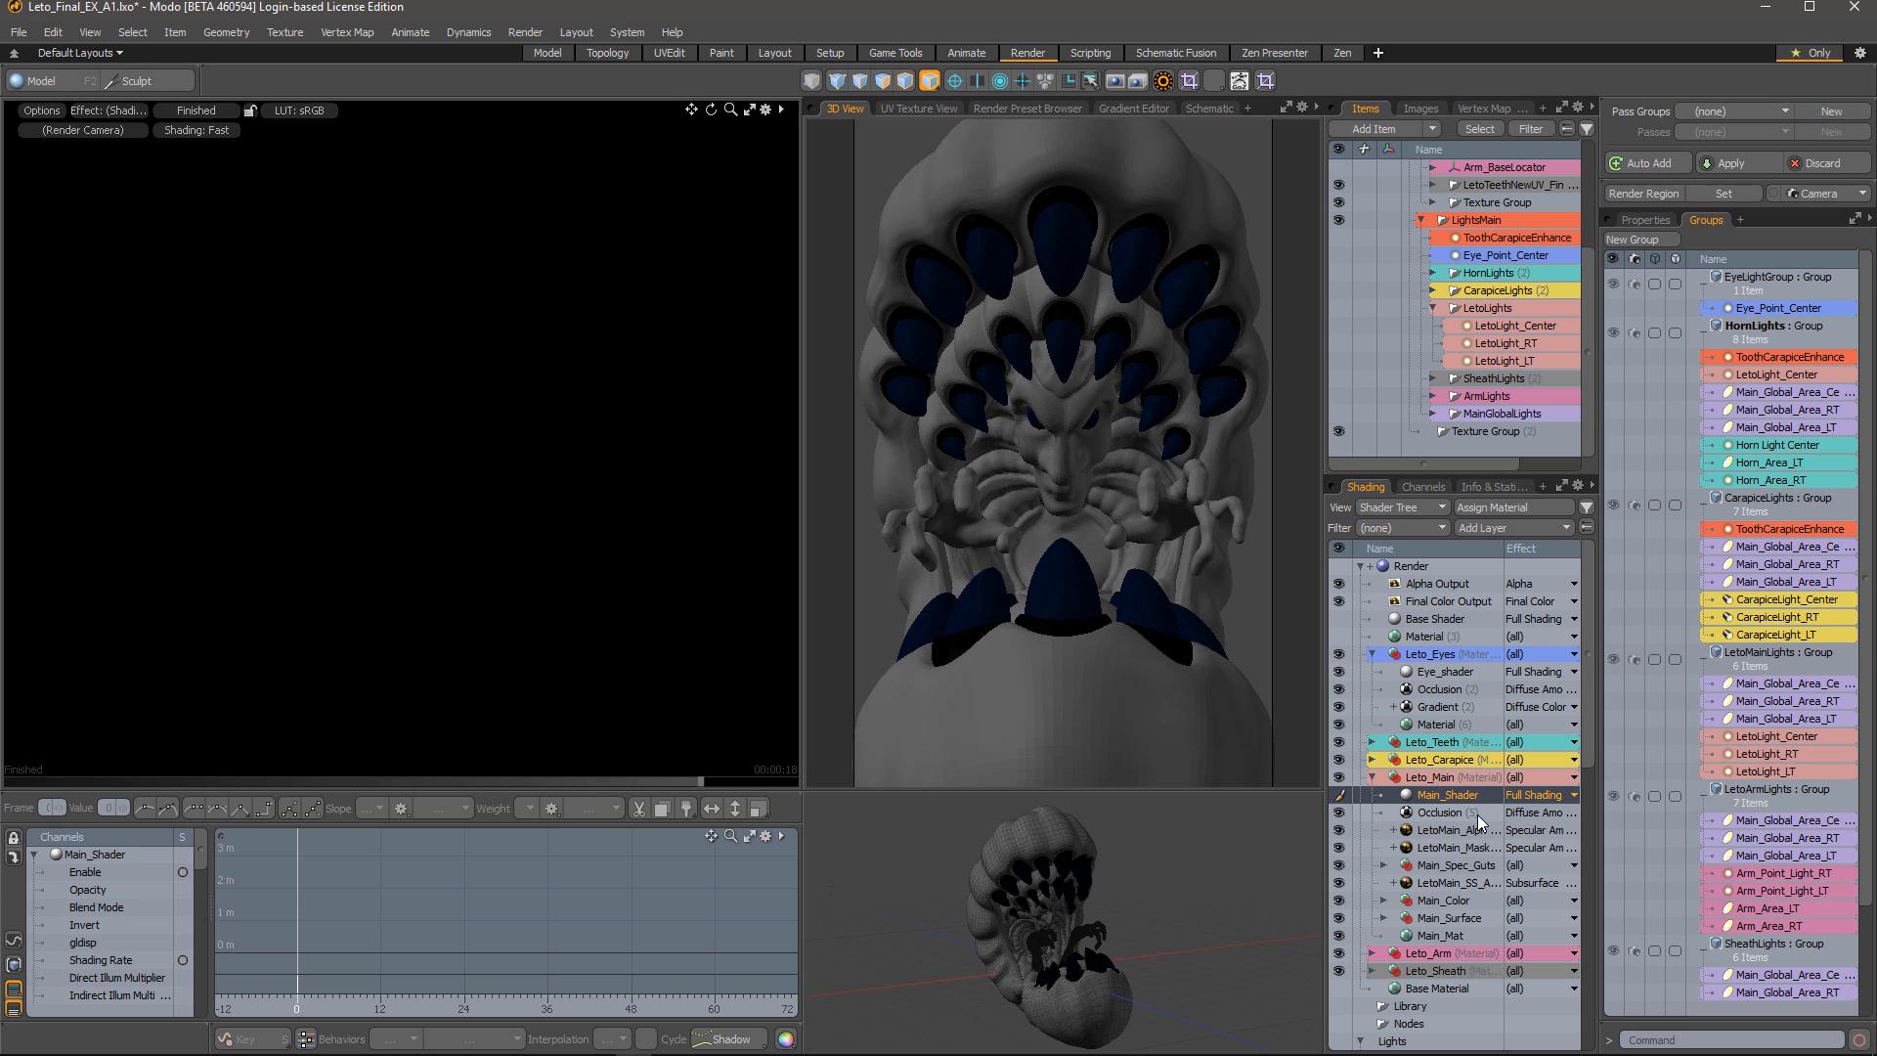
pyautogui.click(1637, 227)
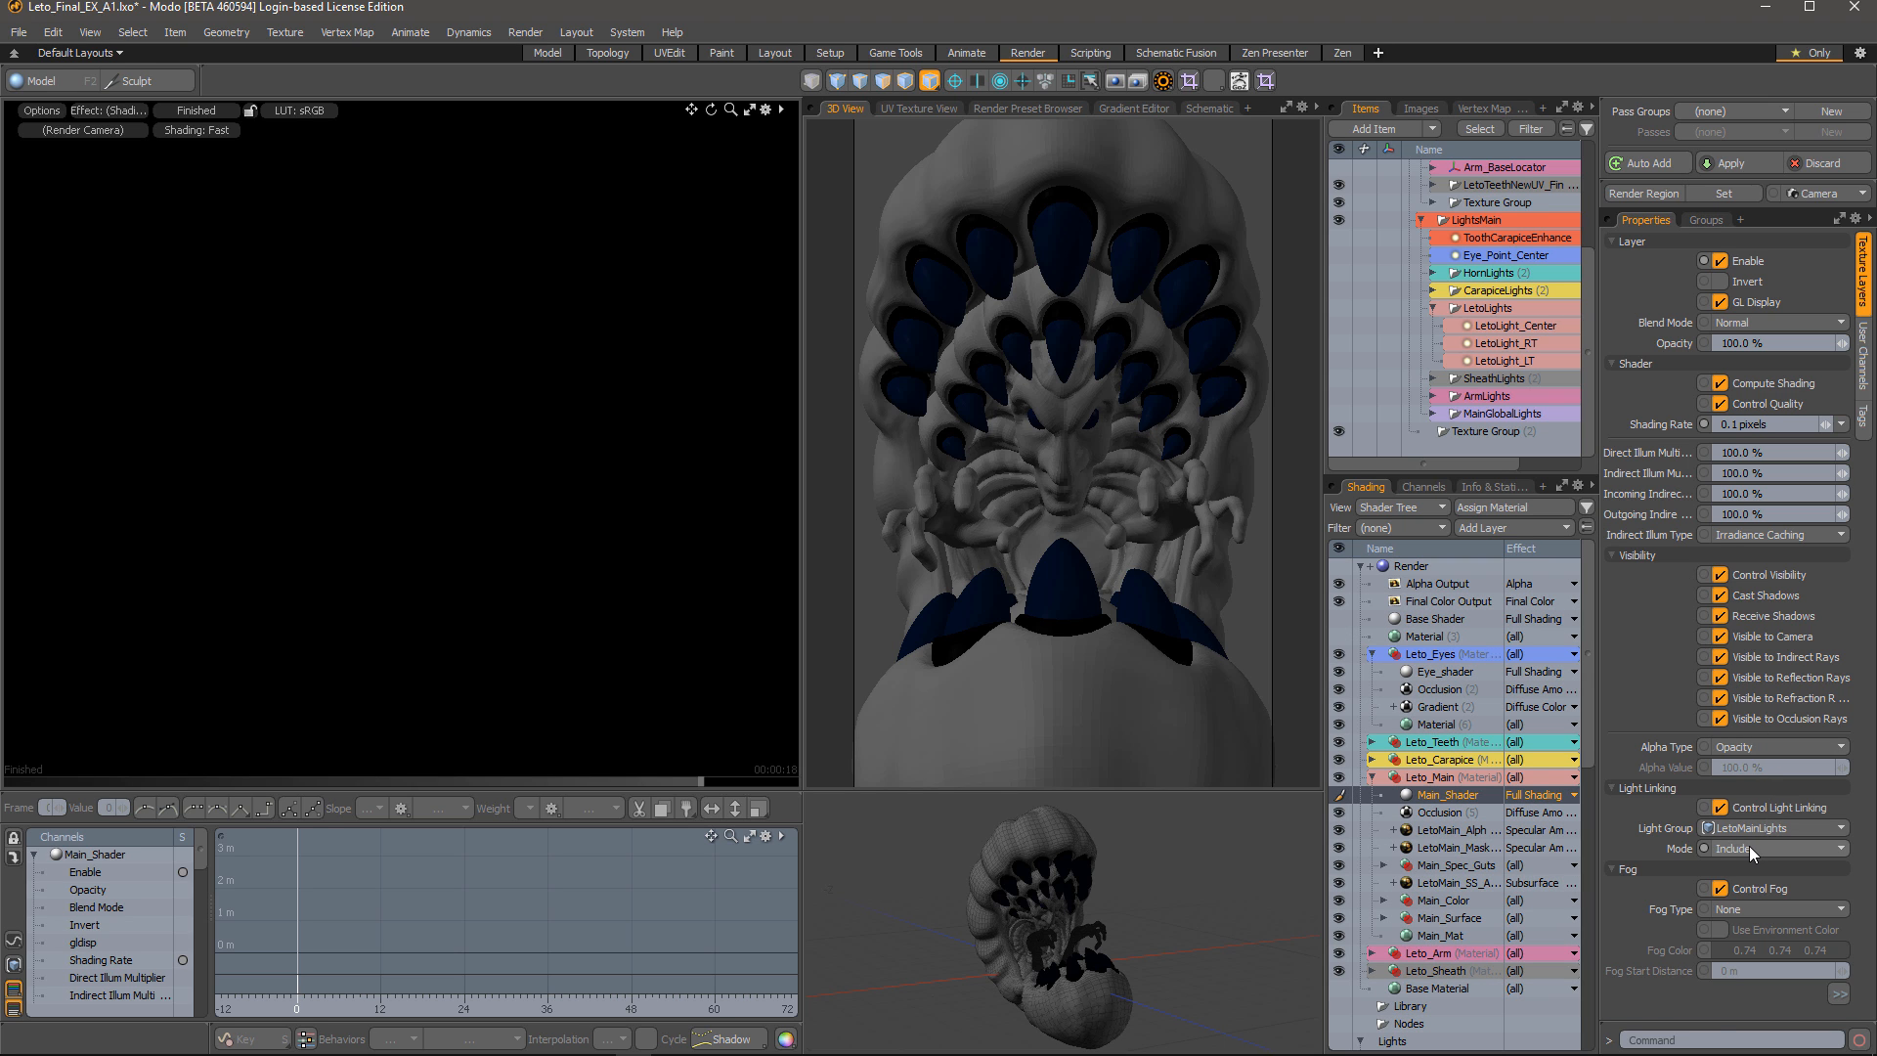
pyautogui.click(1699, 223)
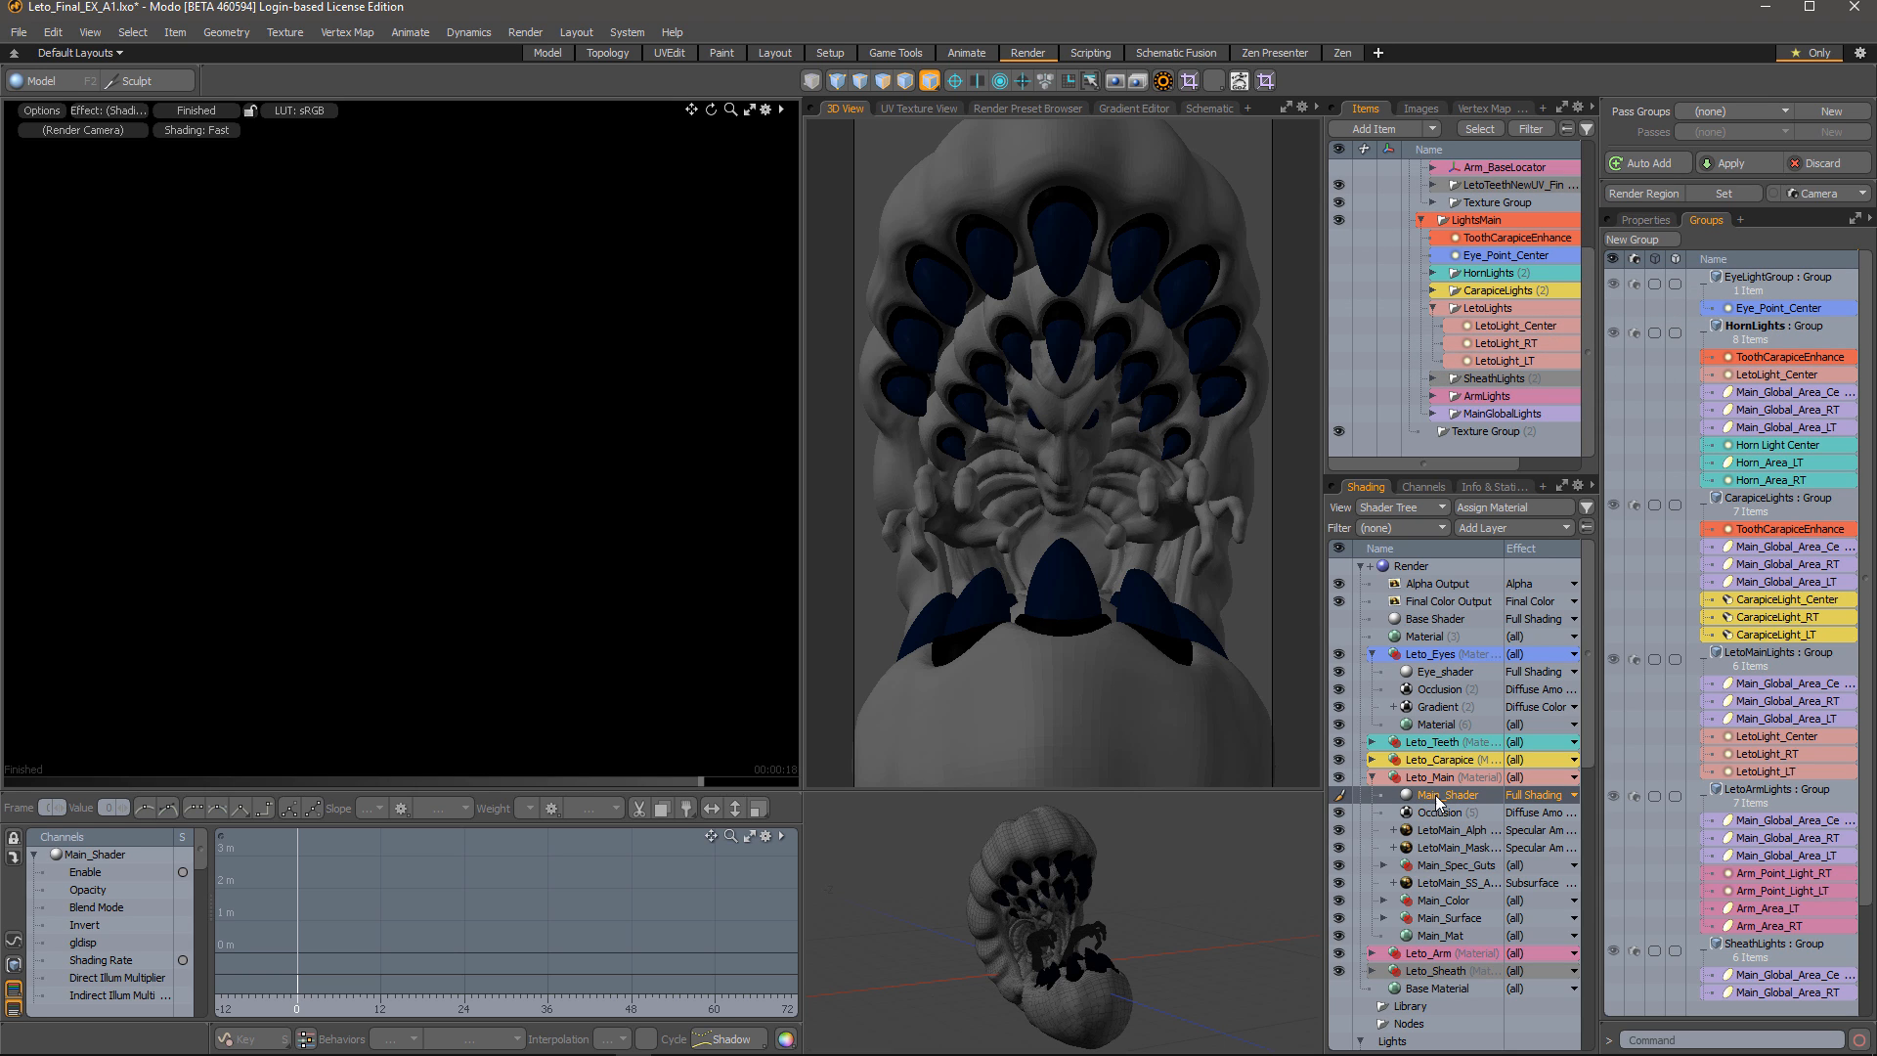
pyautogui.click(1373, 778)
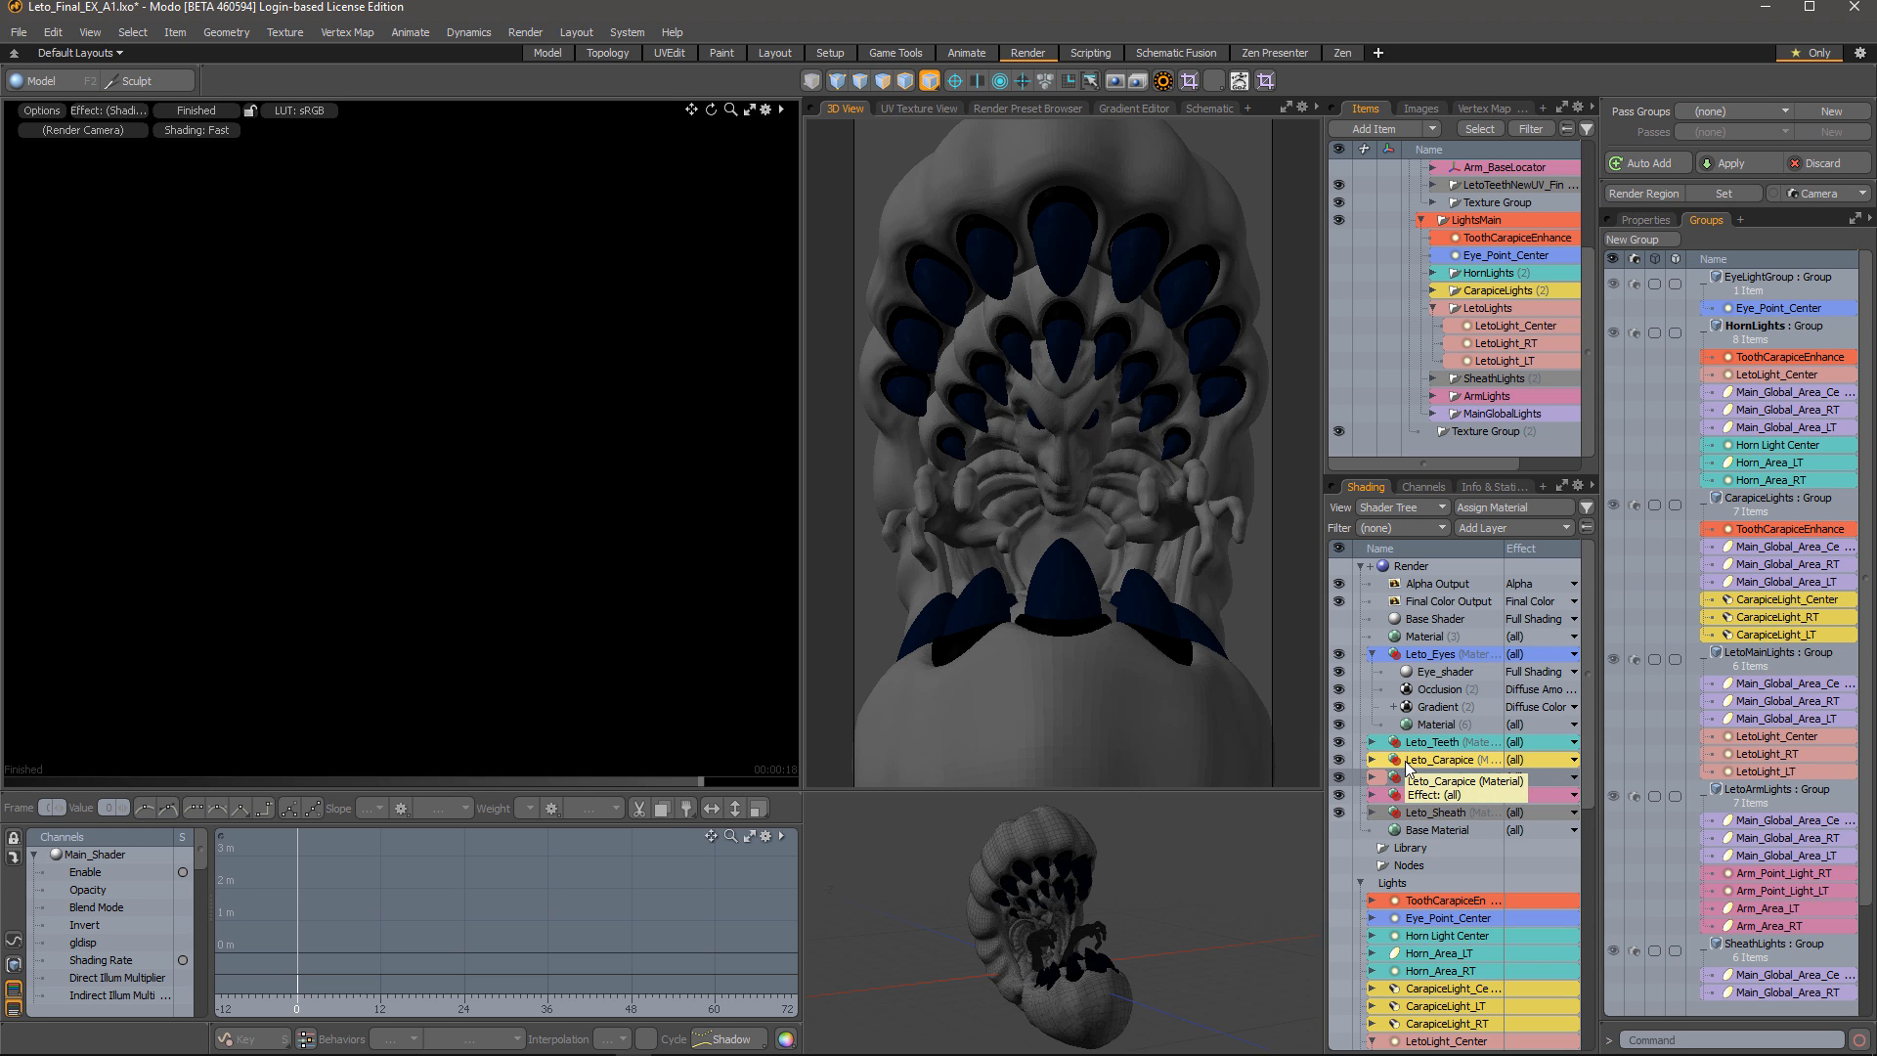
pyautogui.click(1372, 654)
# Make the Eye_Point_Center light under LightsMain visible so that it illuminates the preview render
pyautogui.scroll(-4, 1437, 831)
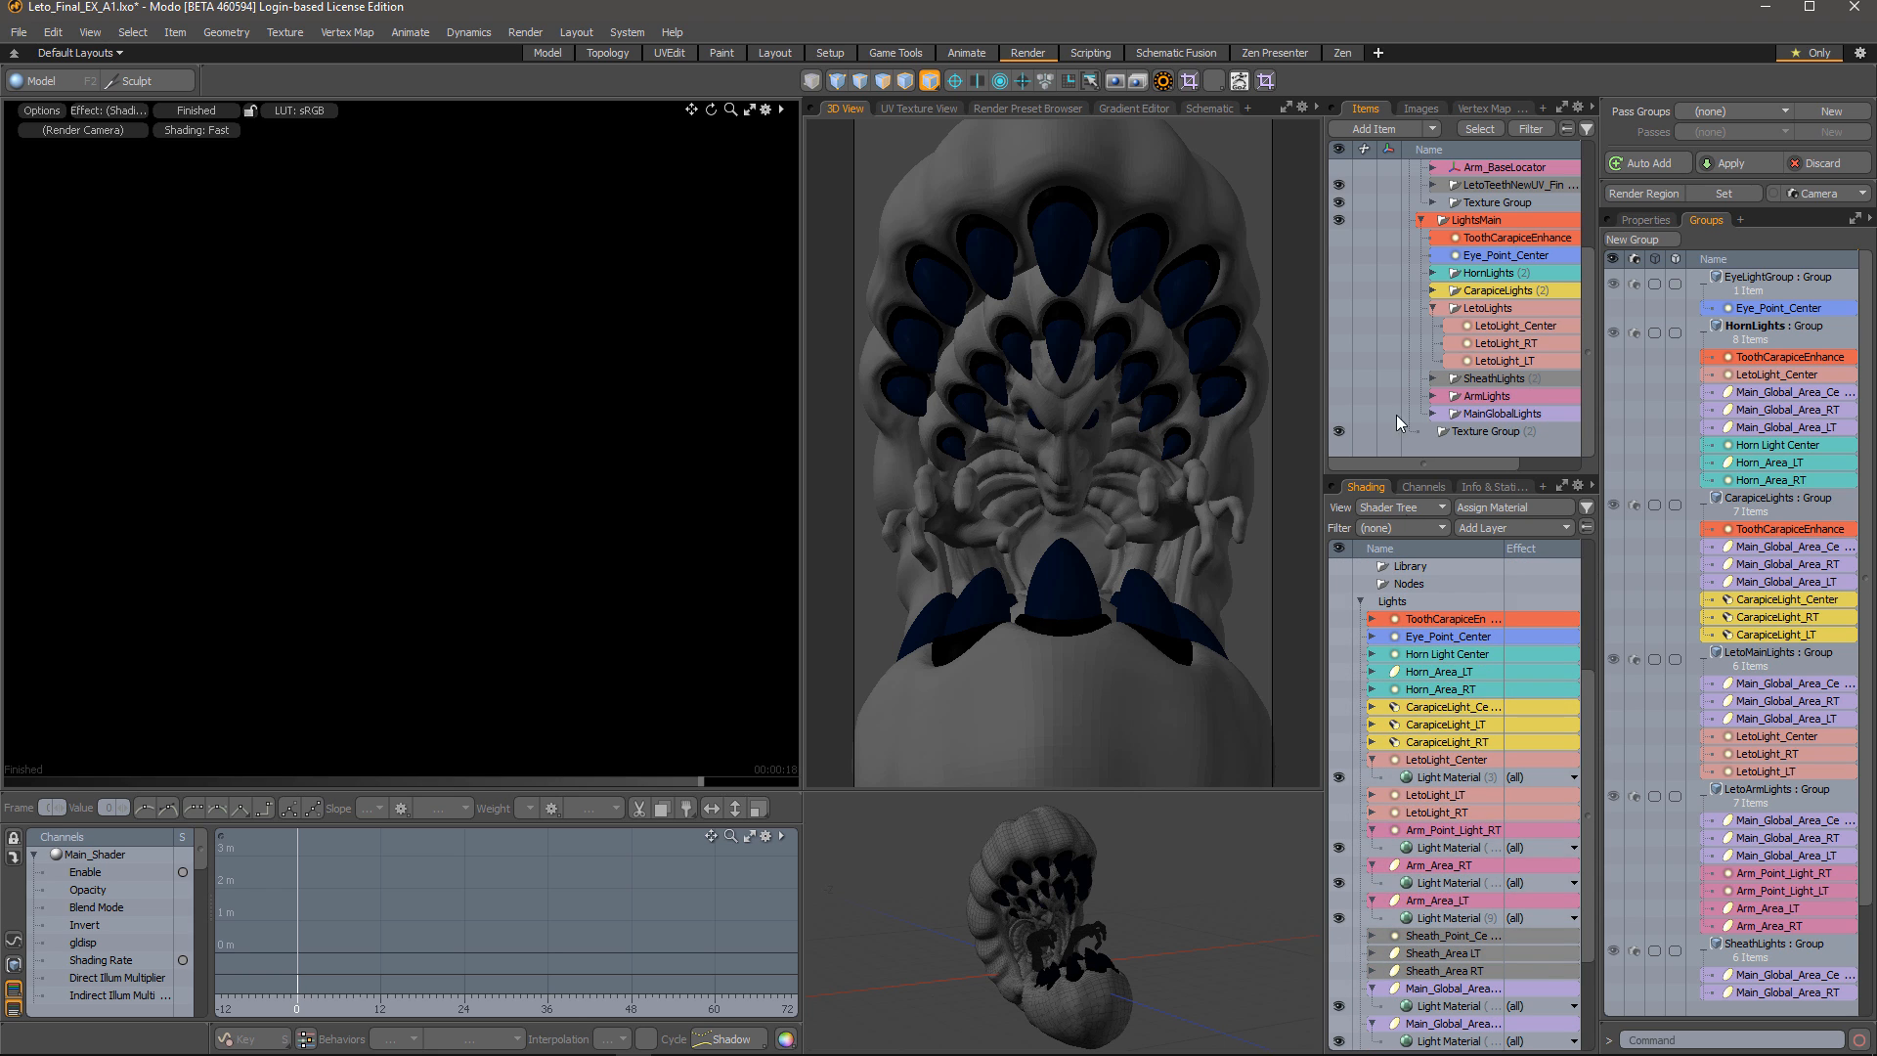
pyautogui.scroll(2, 1396, 415)
pyautogui.scroll(4, 1422, 696)
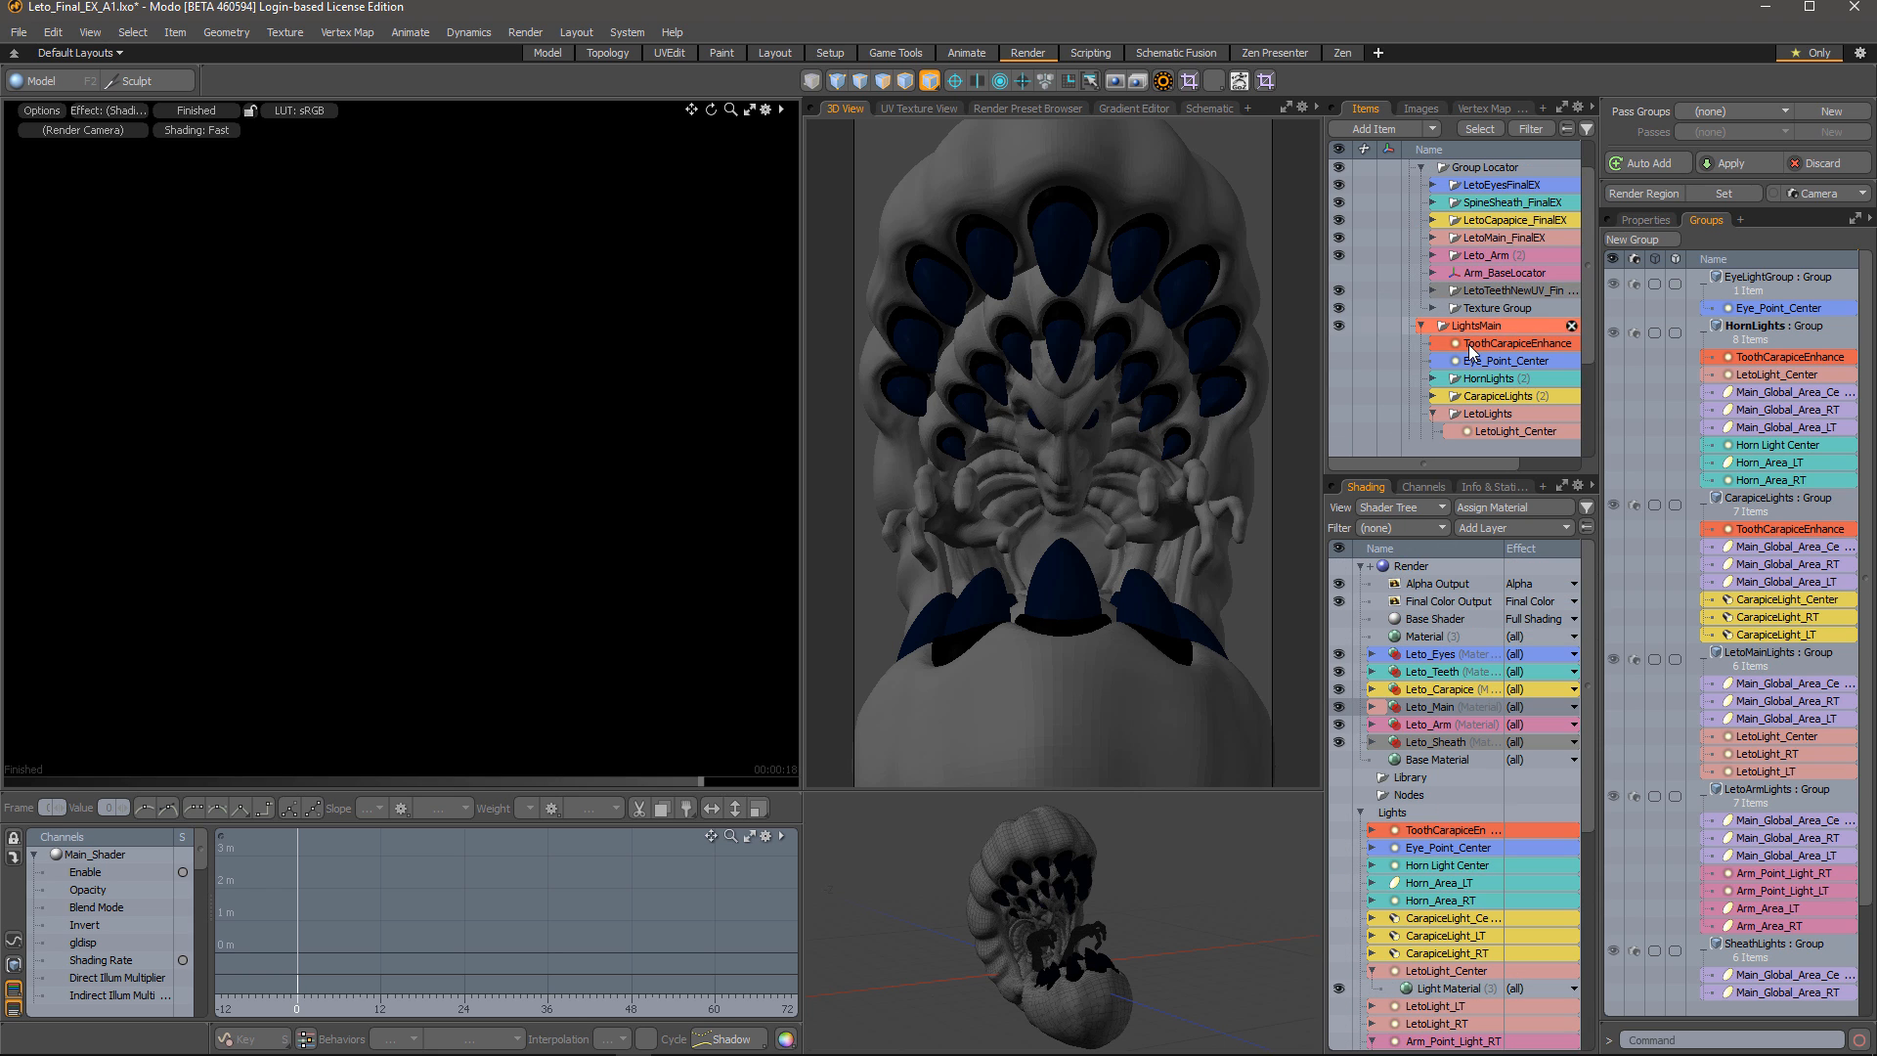
pyautogui.scroll(-1, 1500, 344)
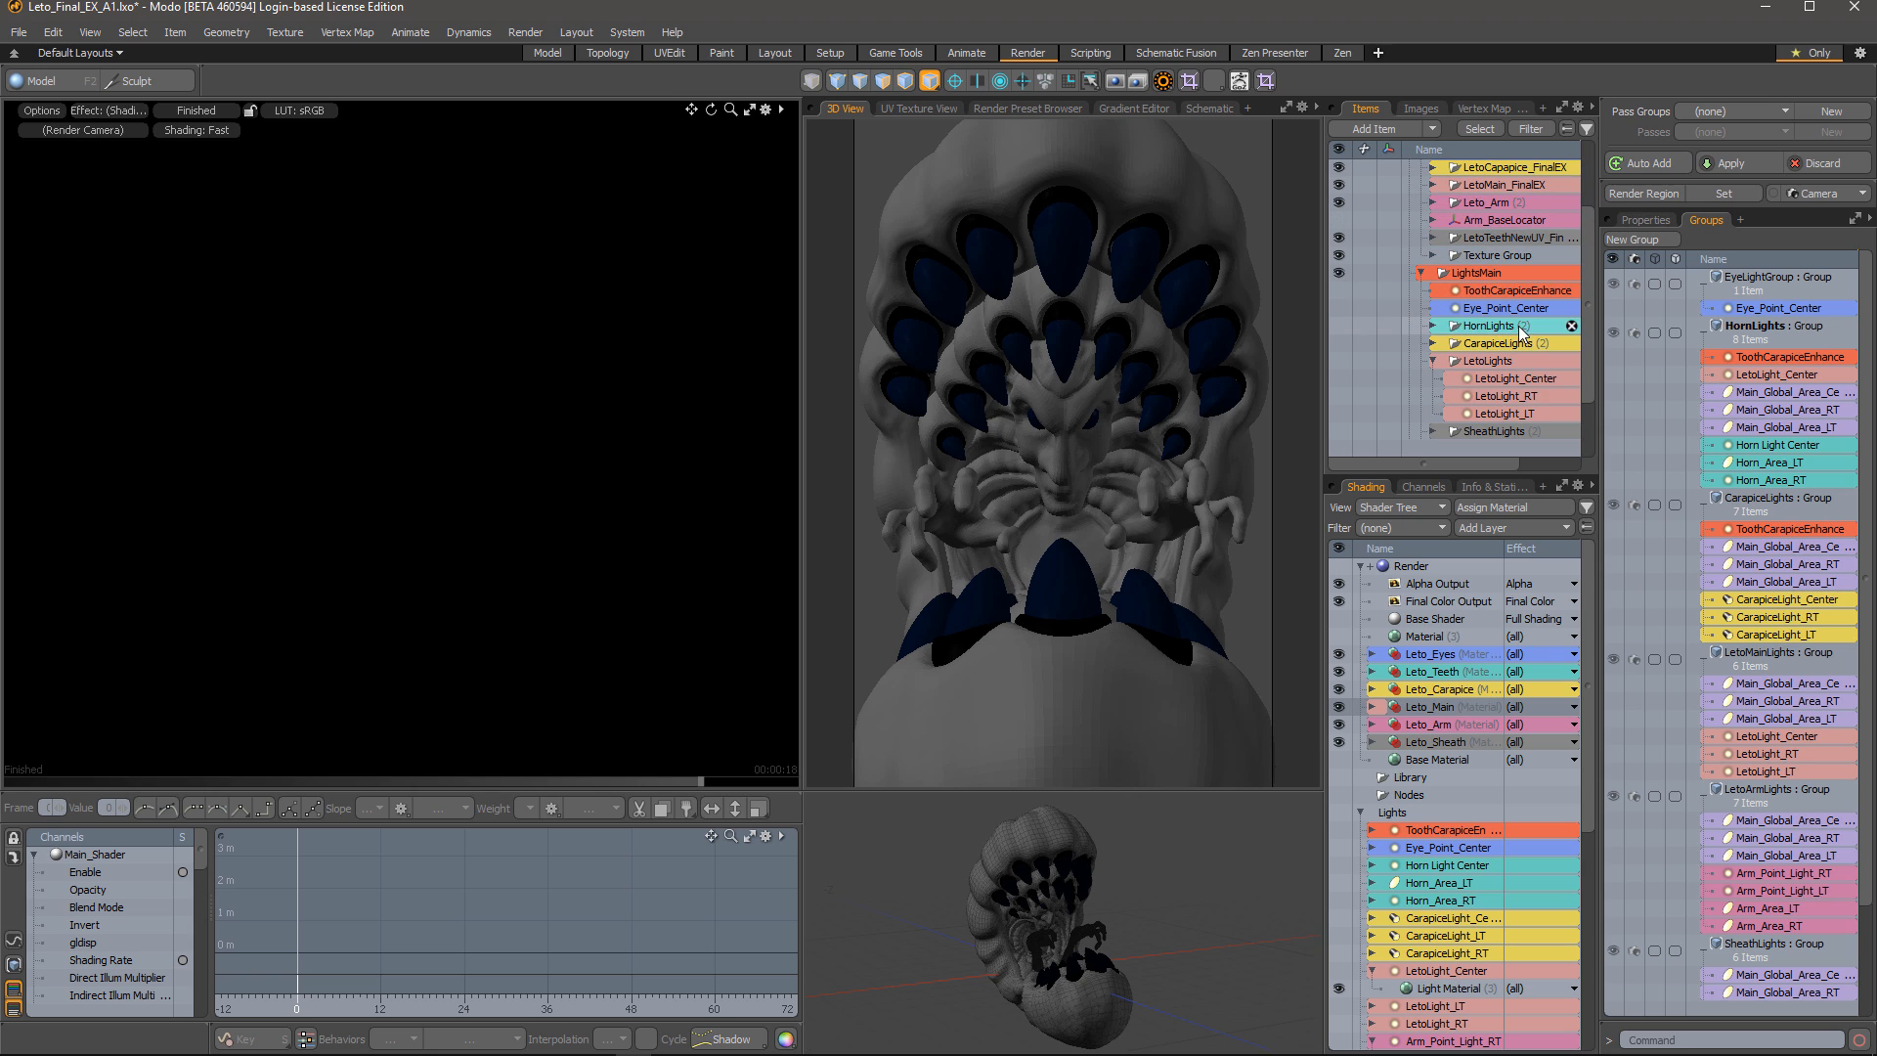
pyautogui.click(1339, 308)
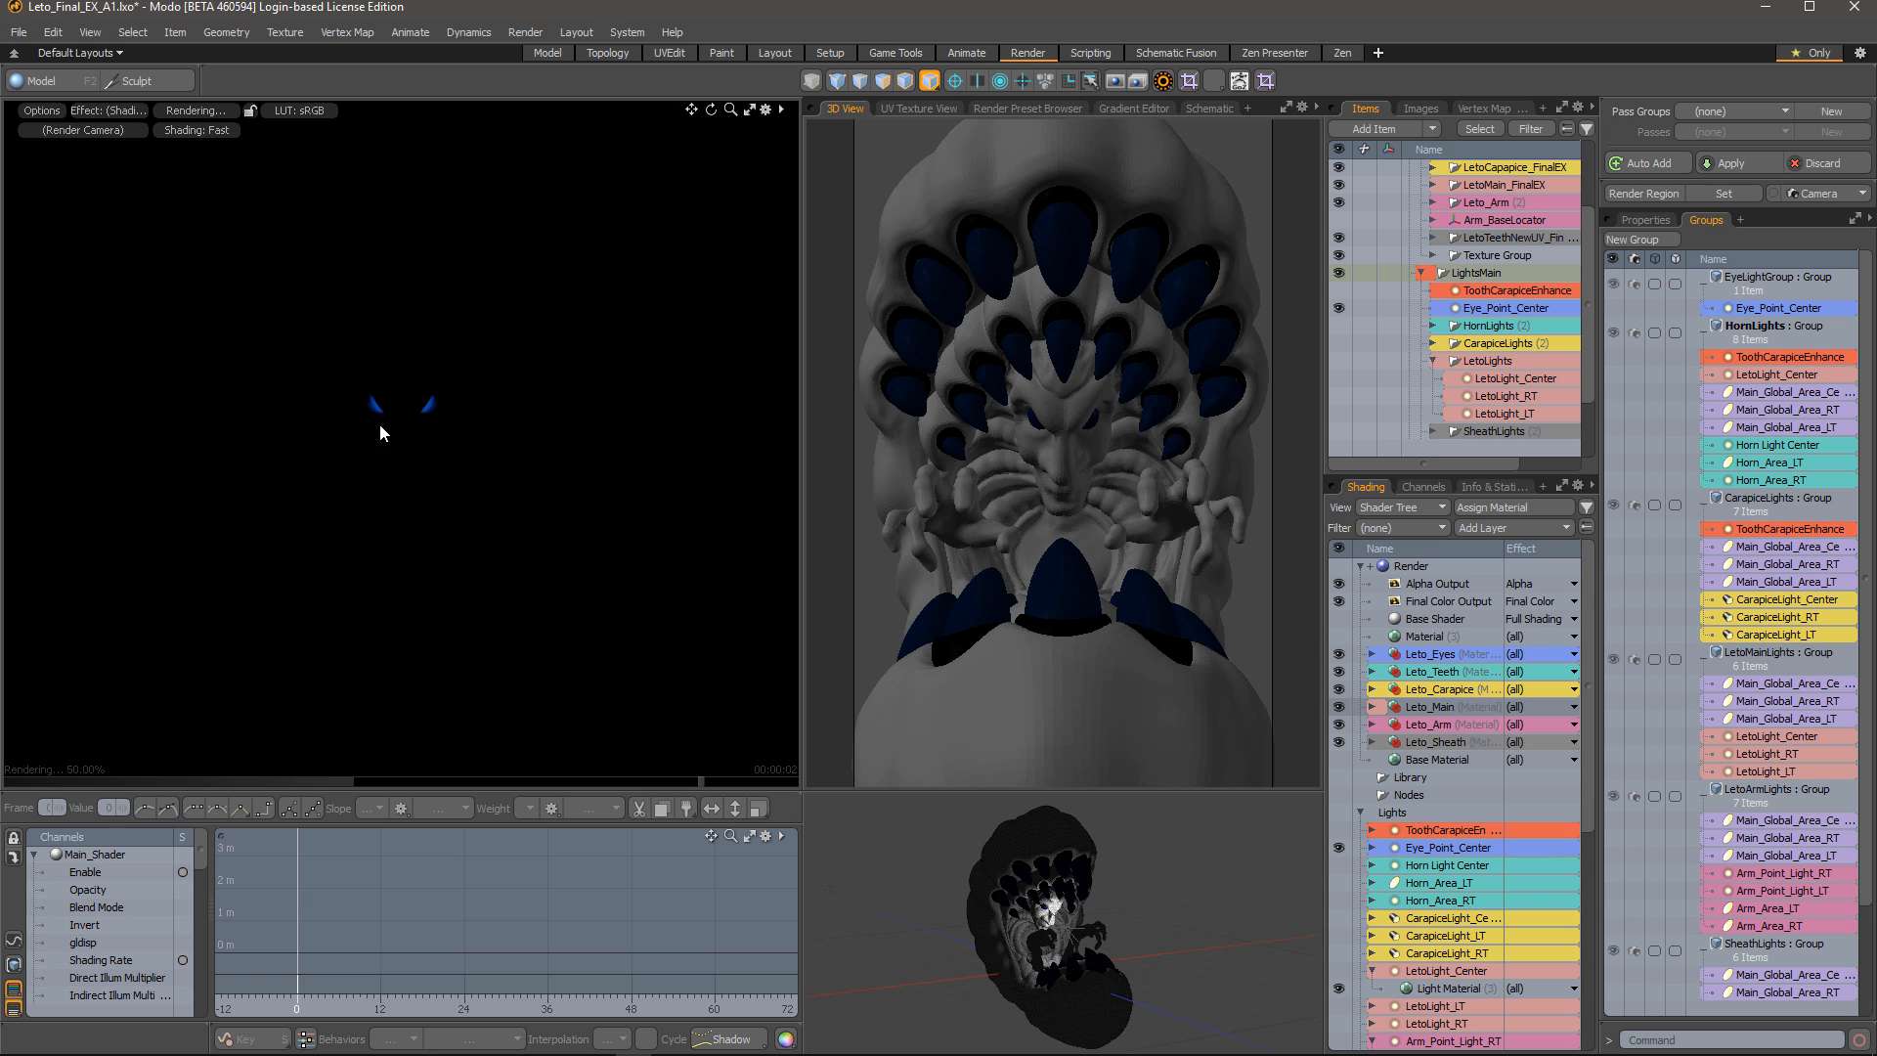
# Select the Eye_Point_Center light in the viewport, and expand the Leto_Eyes material to check it against EyeLightGroup
pyautogui.keyDown('alt'); pyautogui.moveTo(1046, 912); pyautogui.dragTo(1156, 955); pyautogui.keyUp('alt')
pyautogui.scroll(3, 1144, 939)
pyautogui.click(1049, 908)
pyautogui.scroll(-3, 1085, 929)
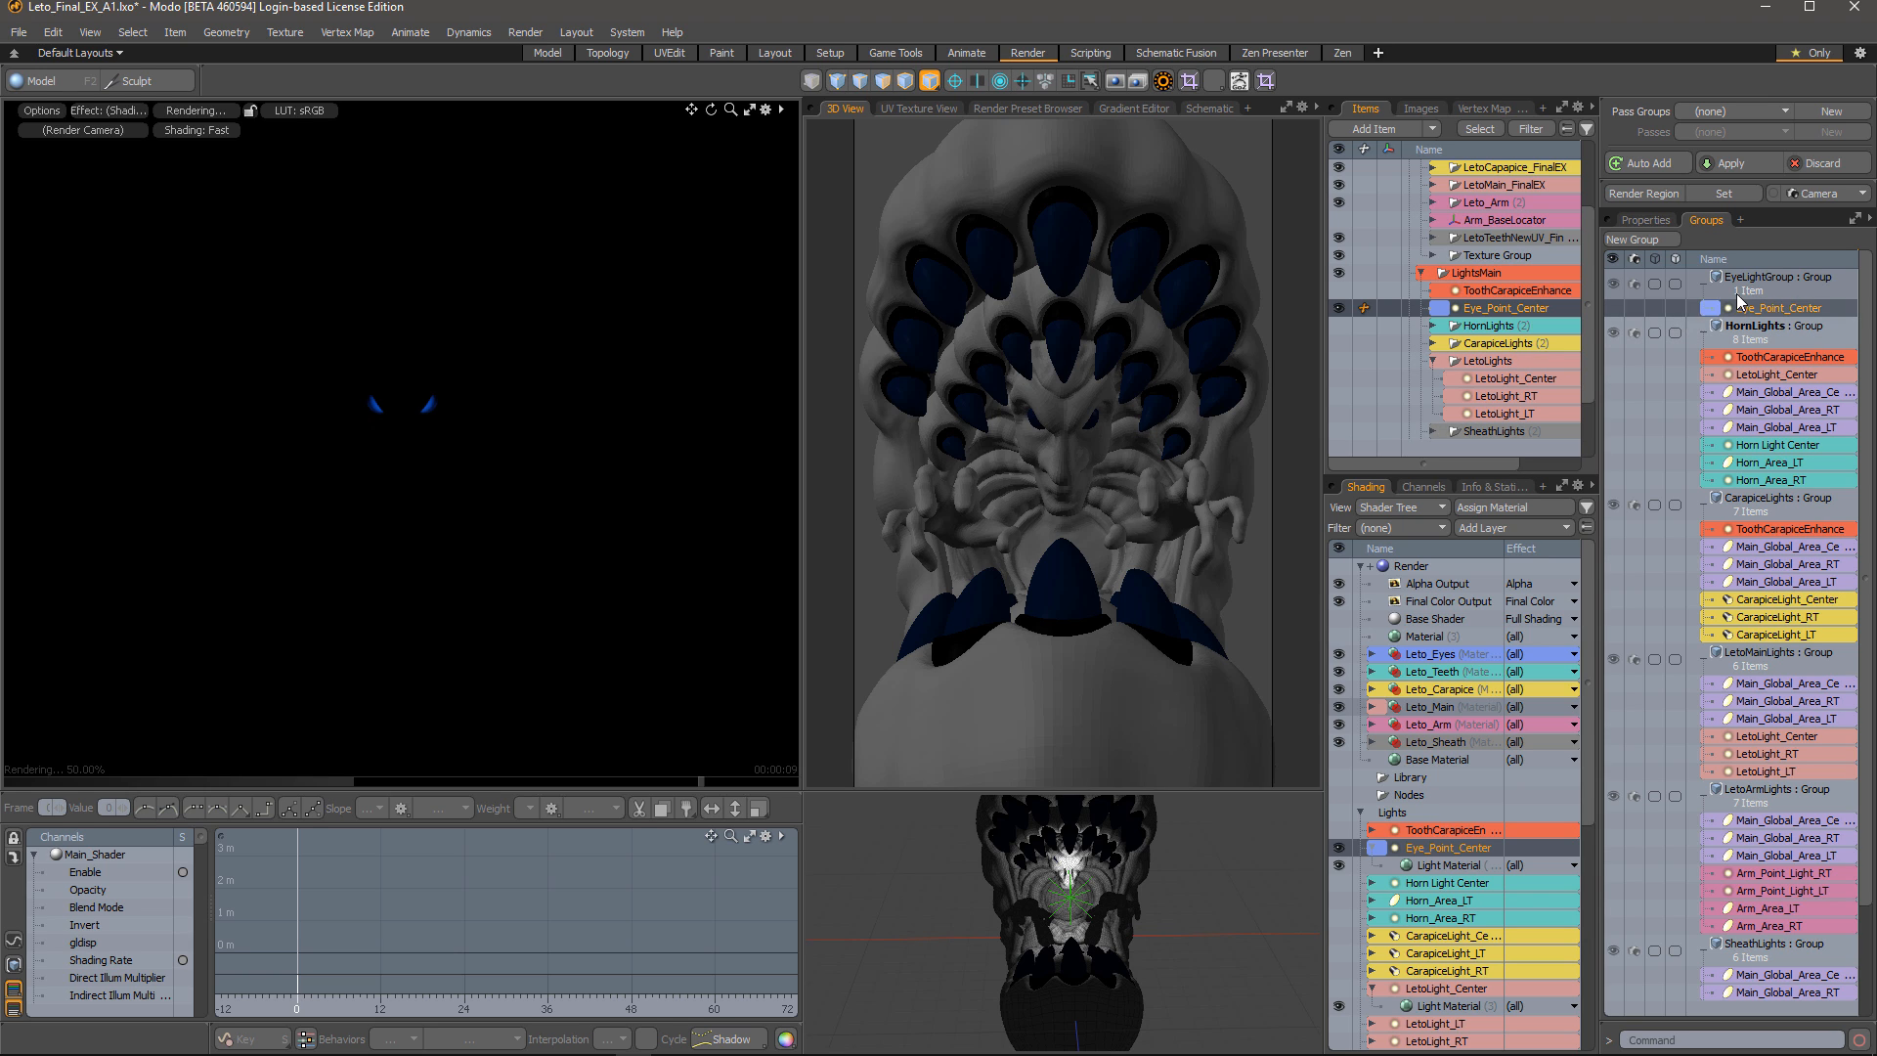
pyautogui.click(1373, 654)
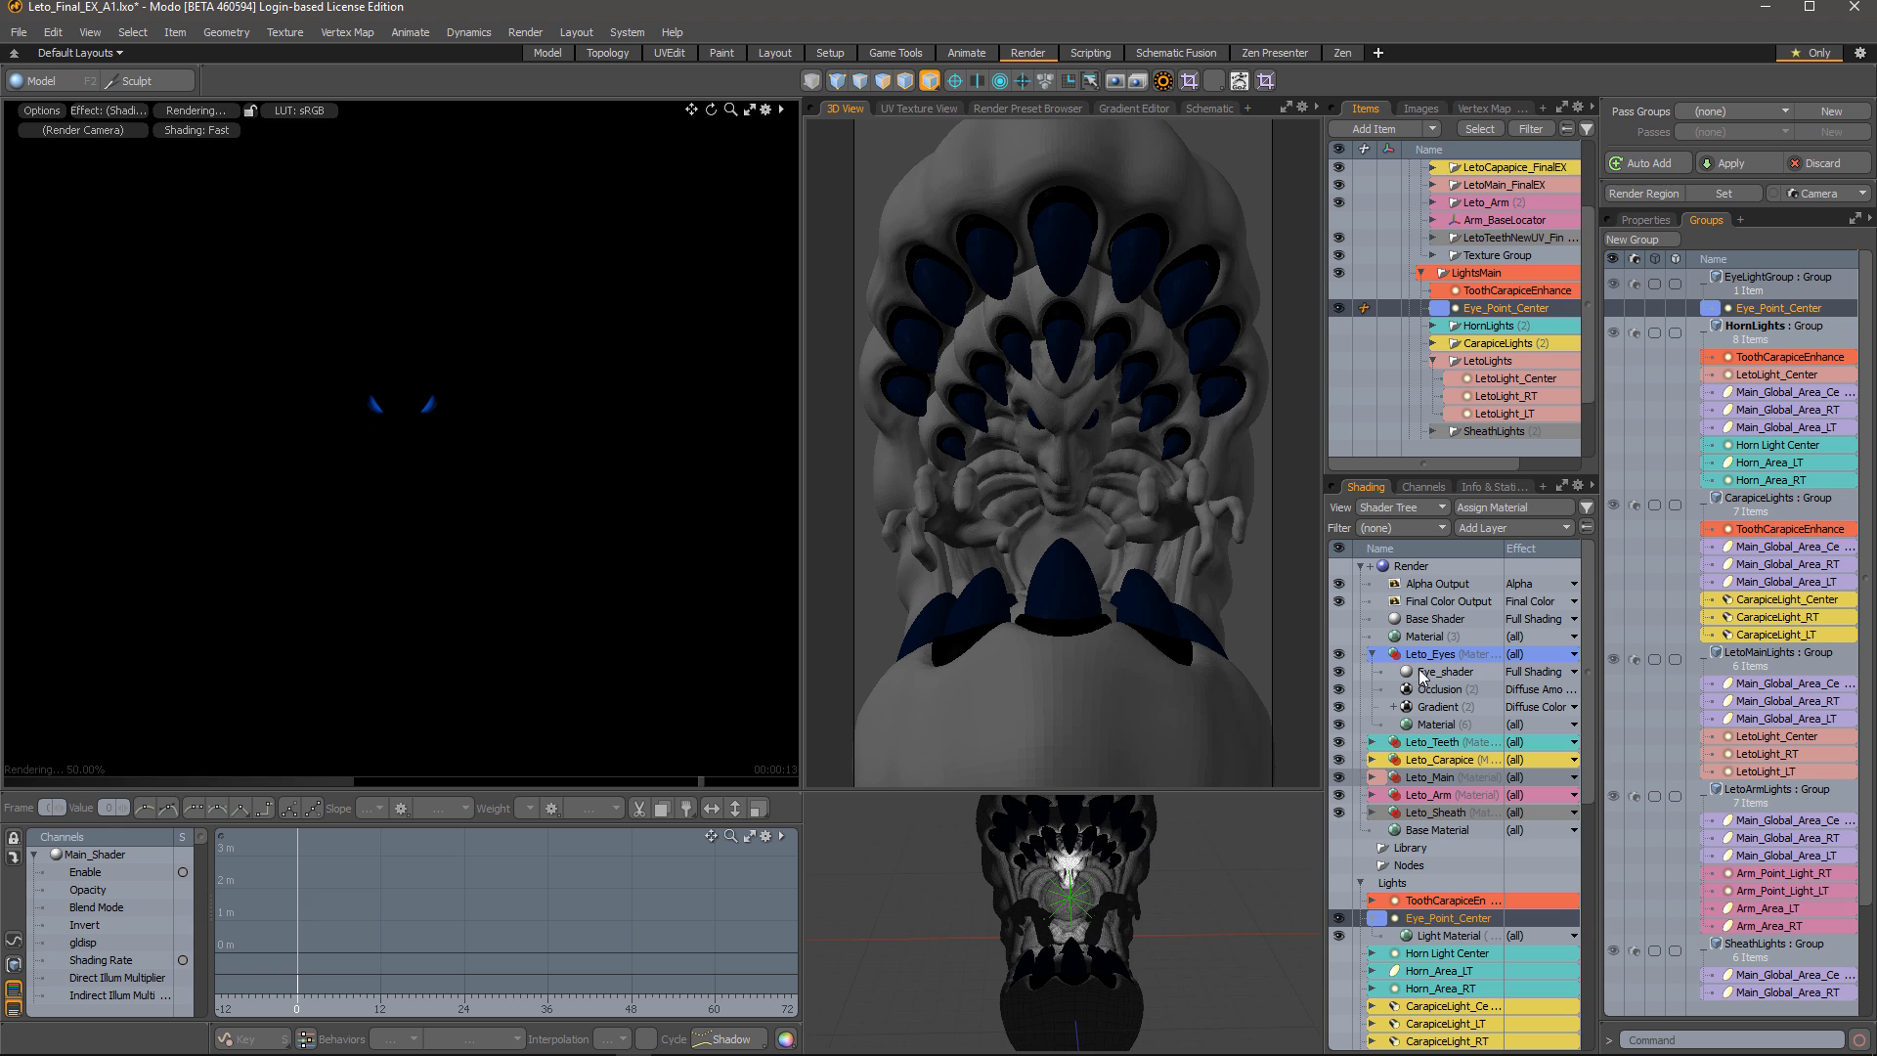
# Try moving the Eye_Point_Center light with the Move tool, and undo the move
pyautogui.press('w')
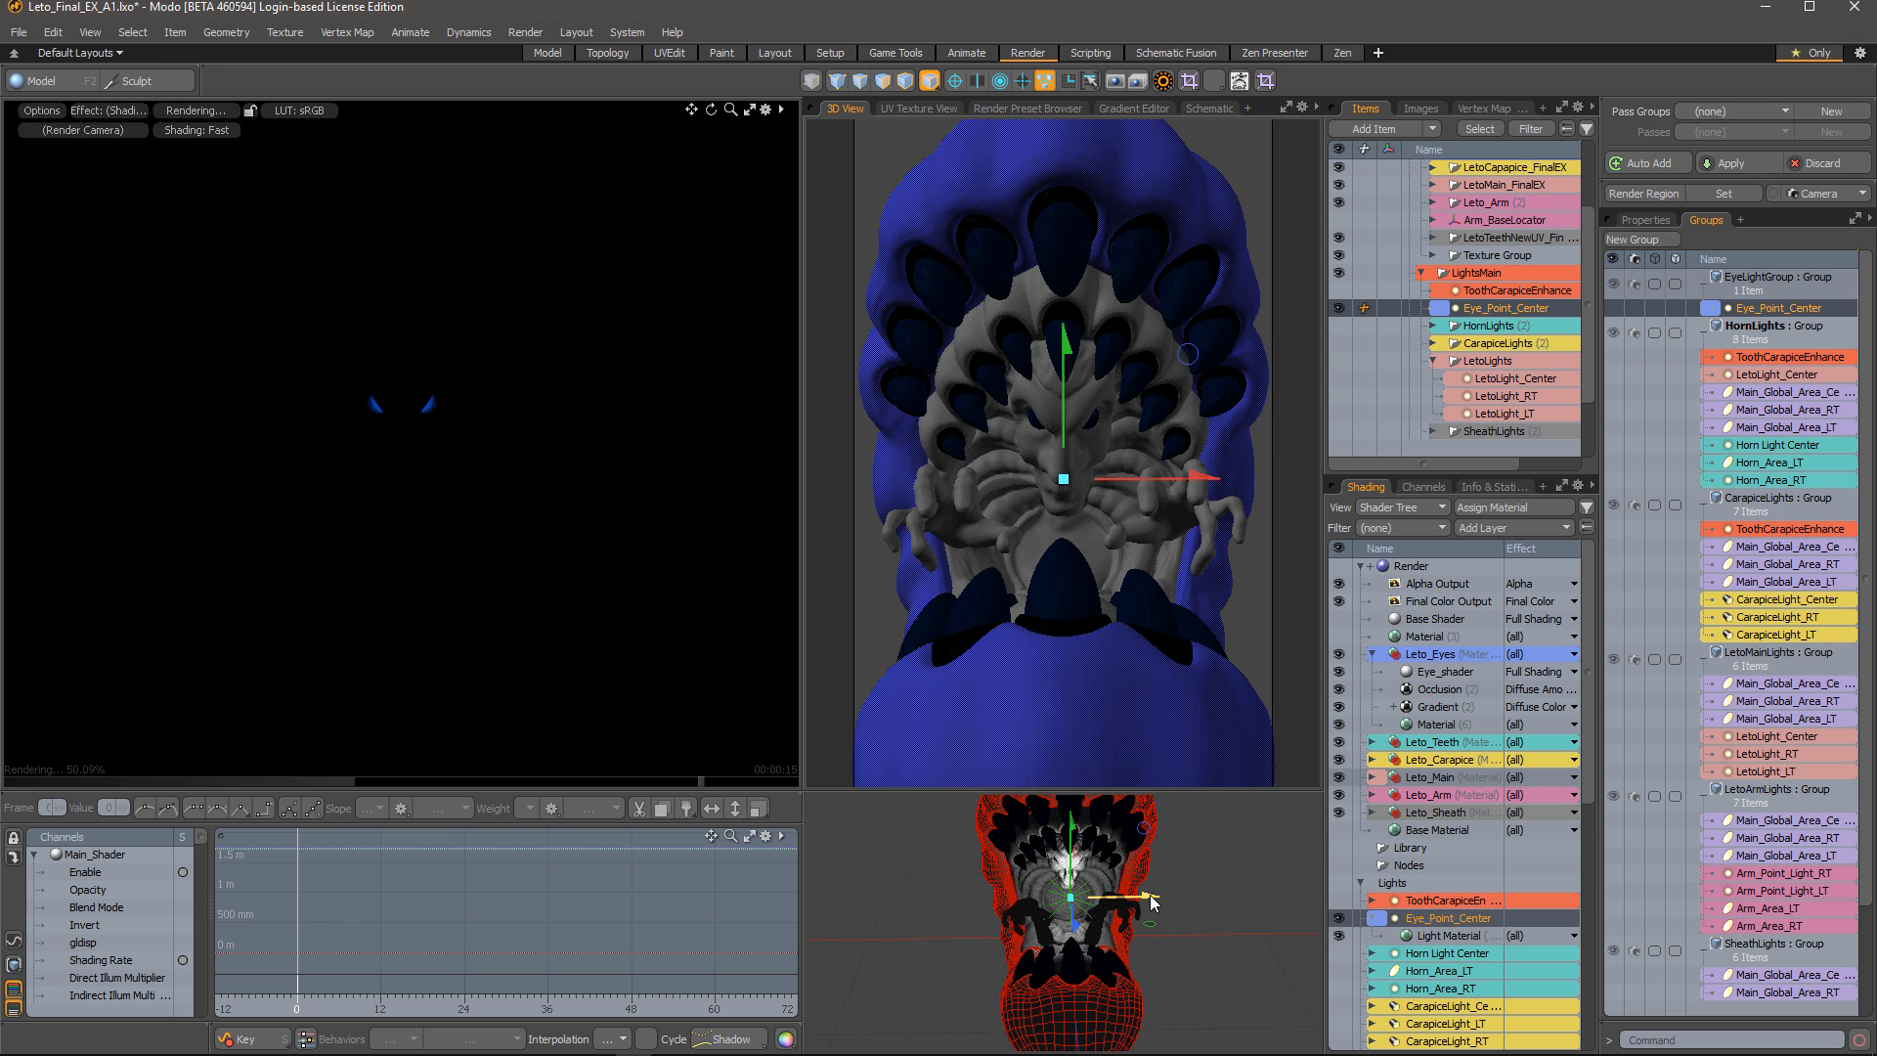
pyautogui.moveTo(1152, 902); pyautogui.dragTo(1178, 939)
pyautogui.hotkey('ctrl', 'z')
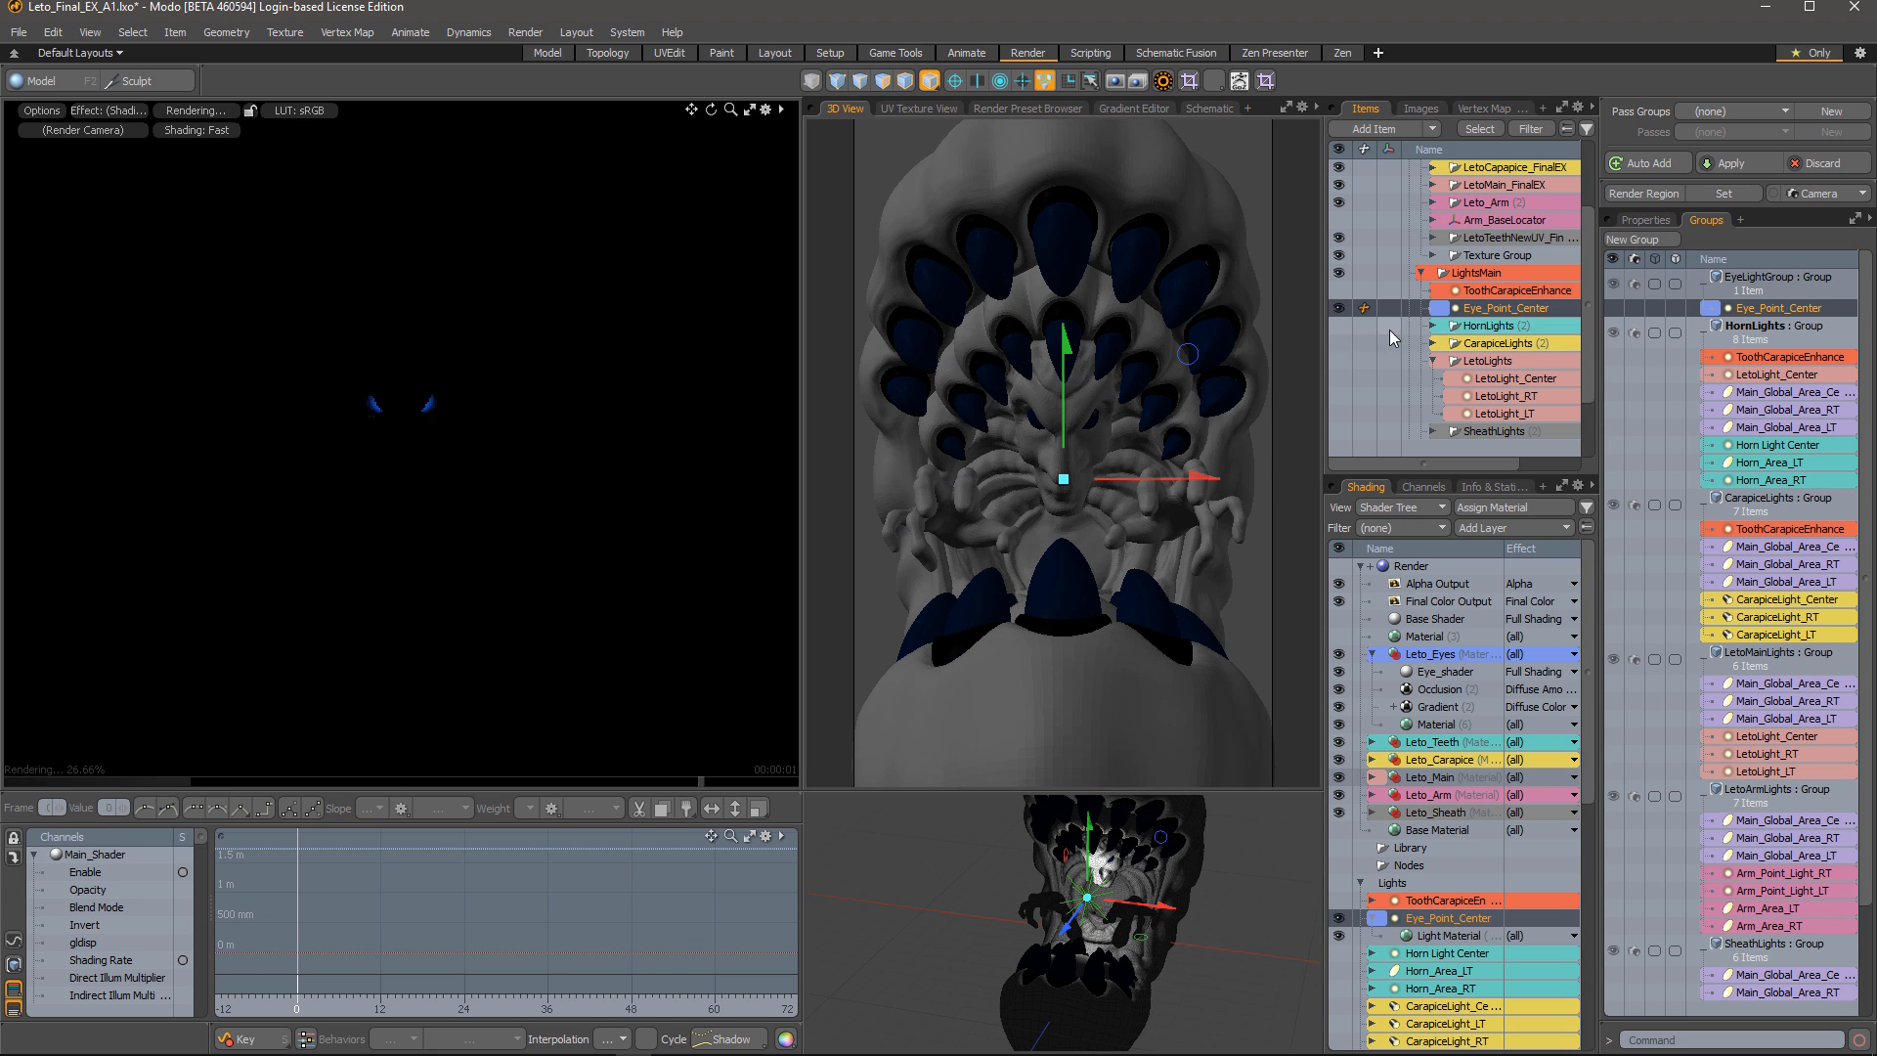
# Hide Eye_Point_Center, expand HornLights, and make HornLights visible with Horn Light Center, Horn_Area_RT and Horn_Area_LT
pyautogui.click(1339, 308)
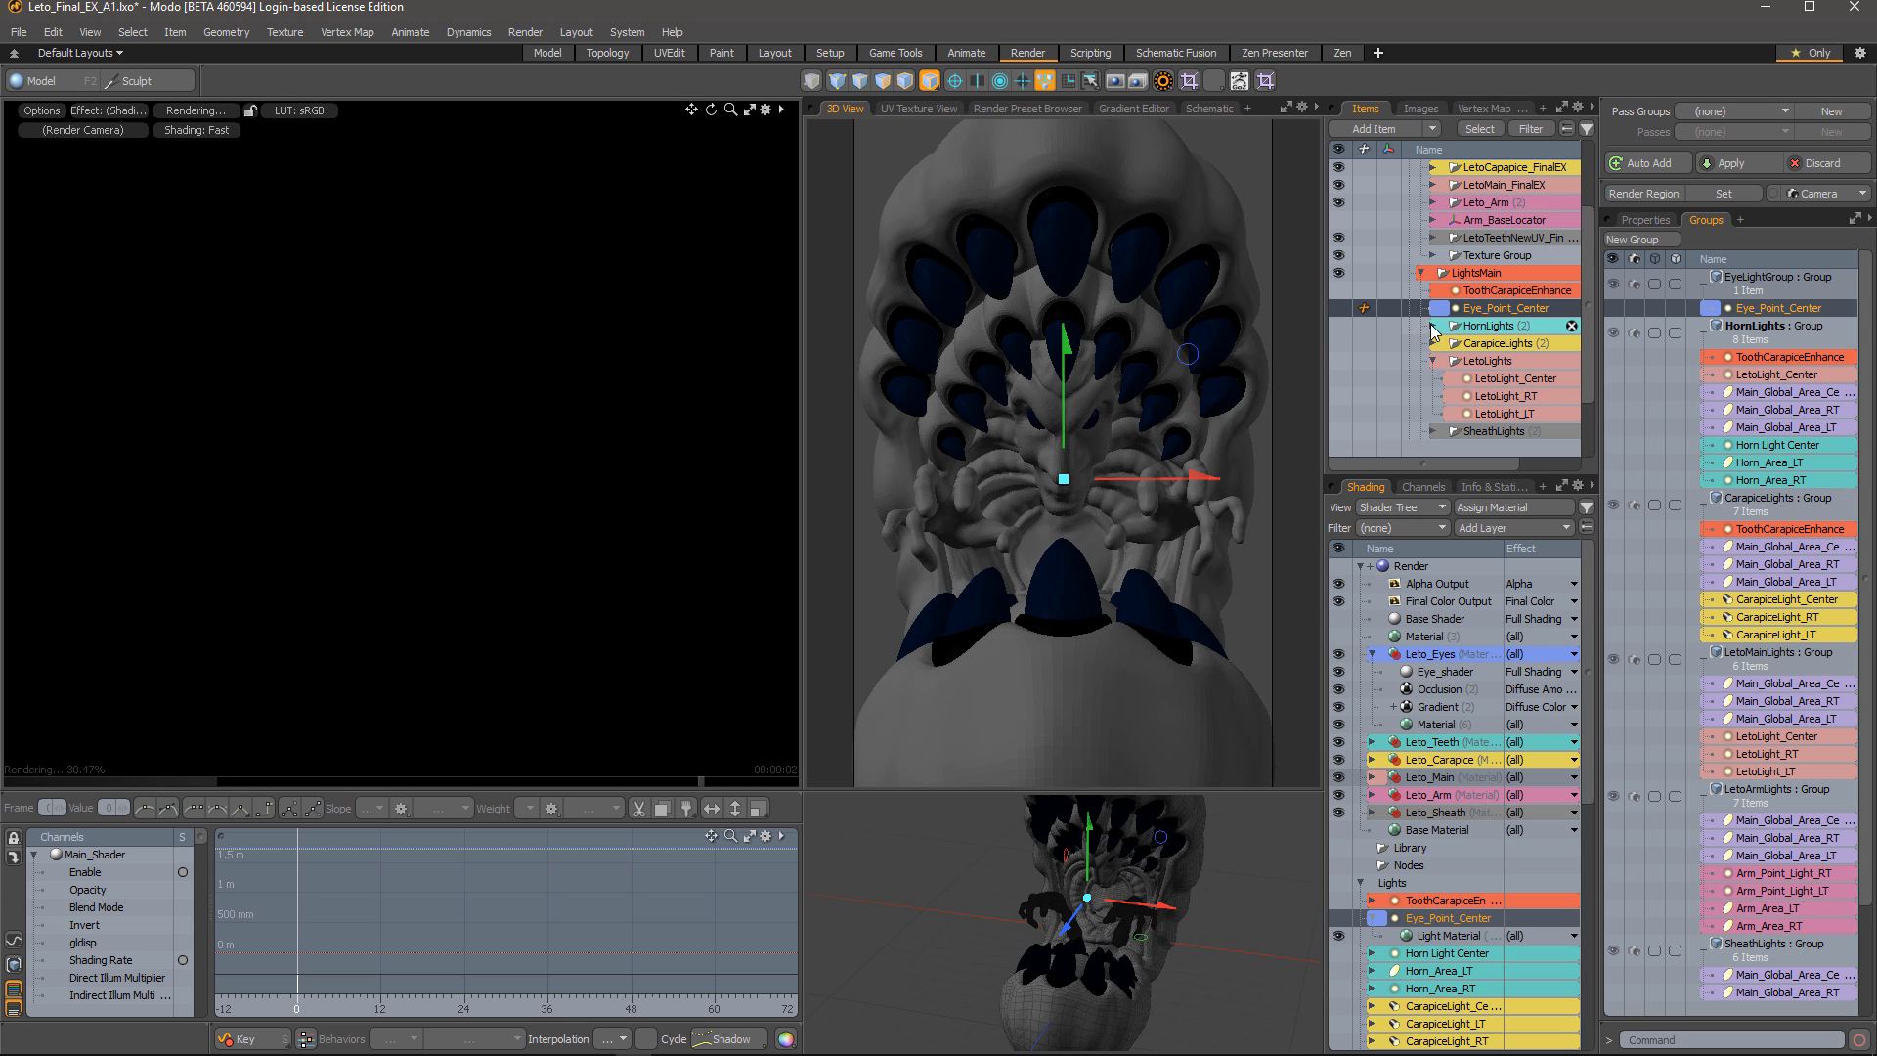
pyautogui.click(1432, 326)
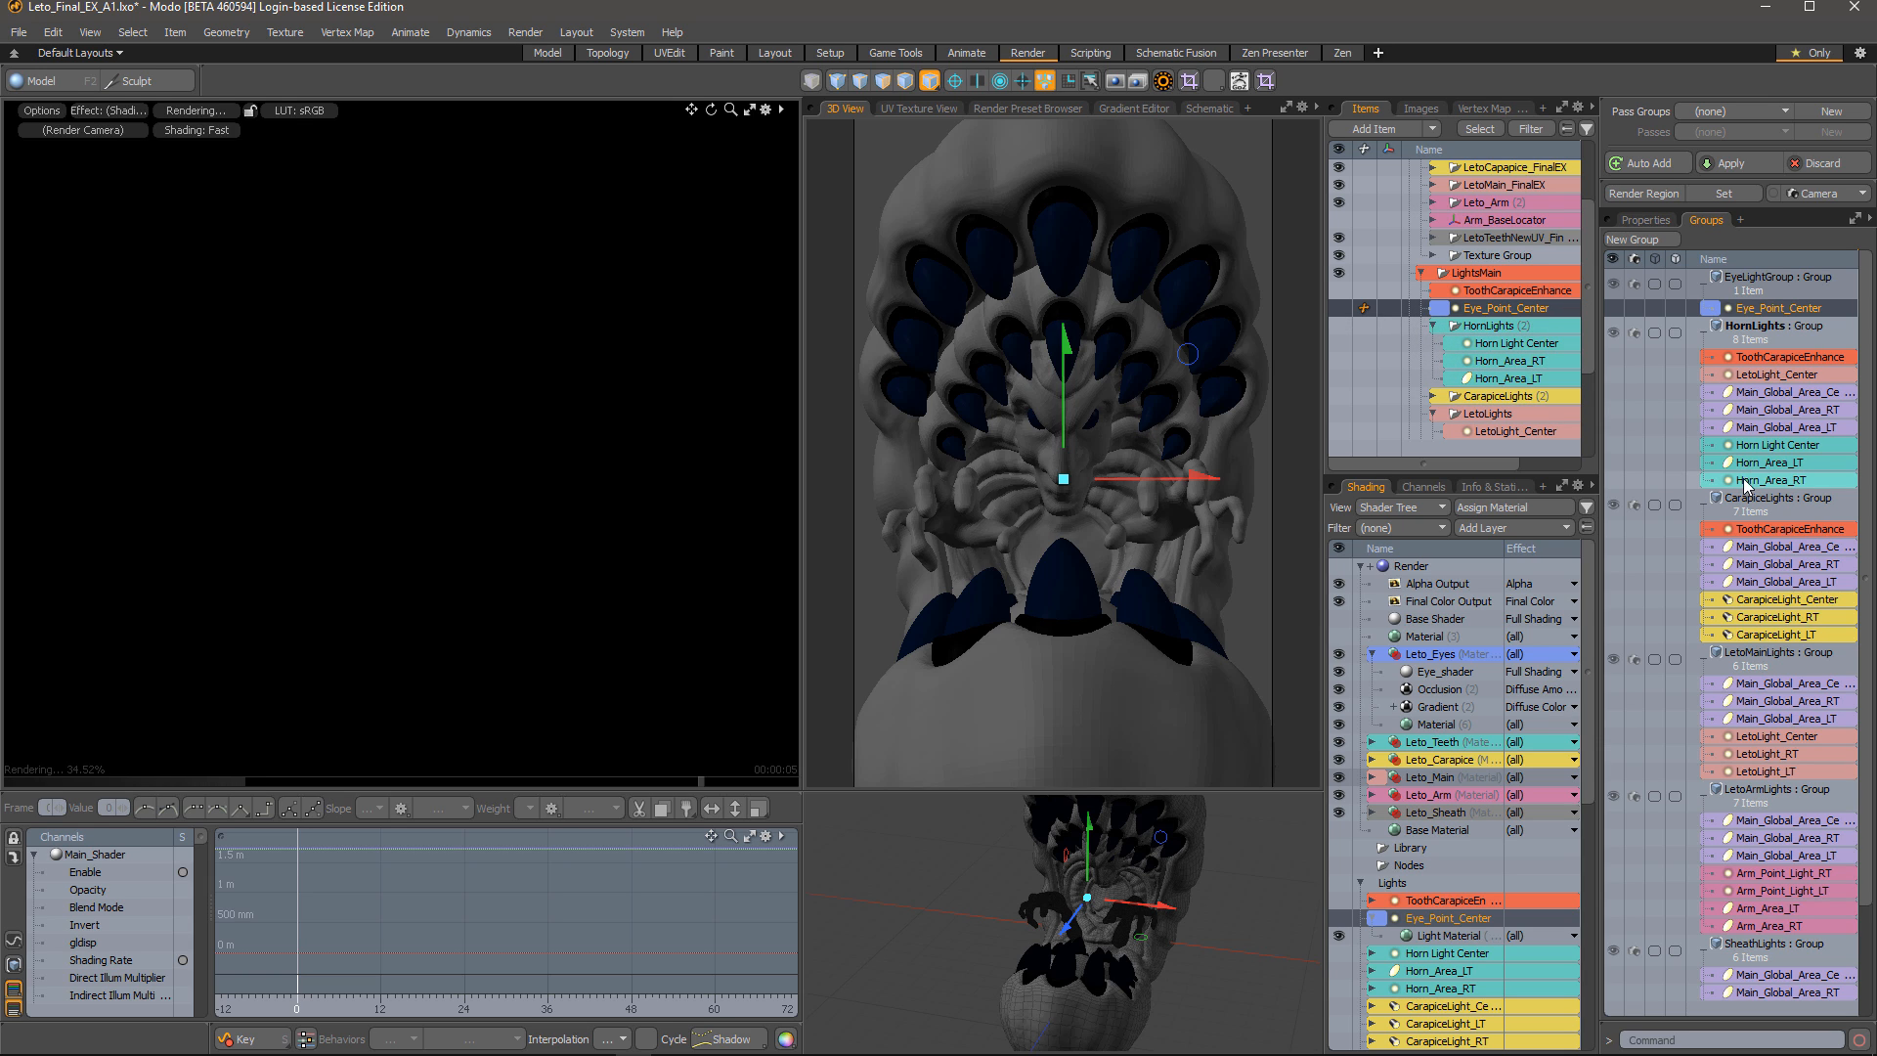
pyautogui.click(1338, 325)
pyautogui.click(1338, 343)
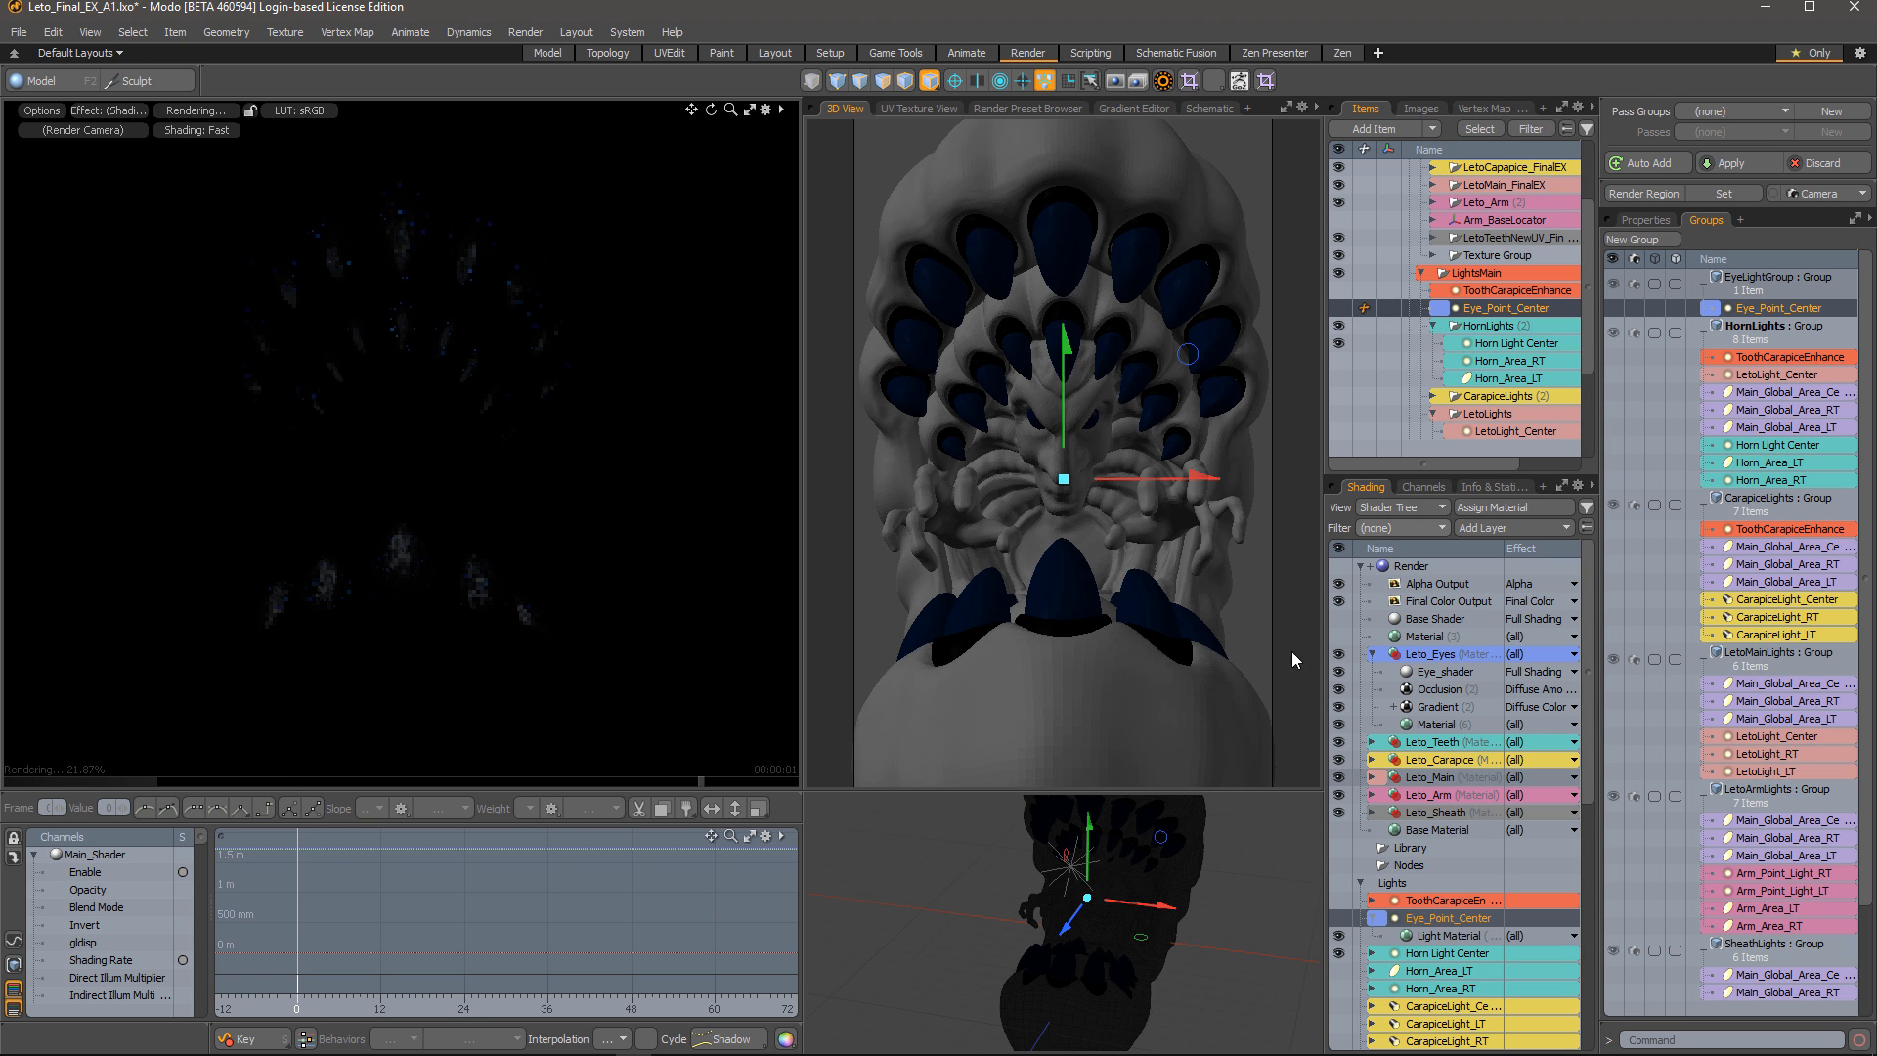
pyautogui.click(1338, 361)
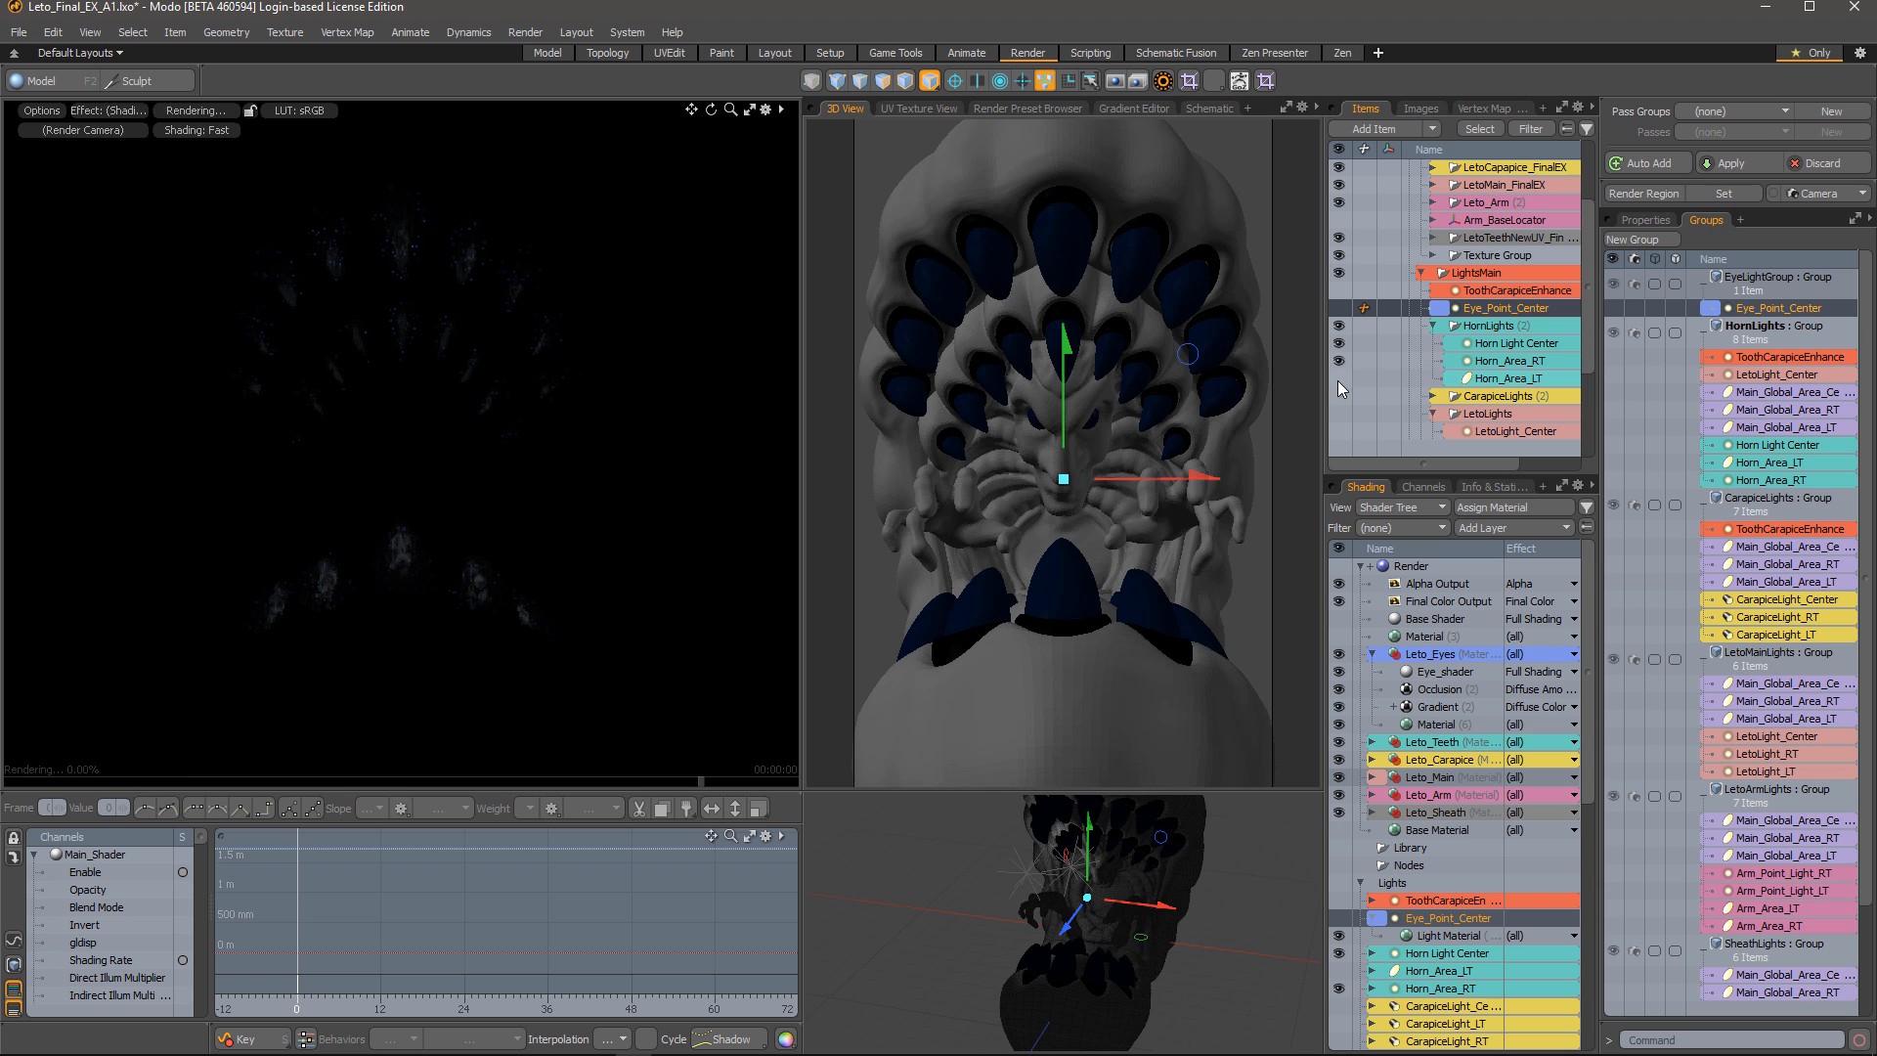
pyautogui.click(1339, 379)
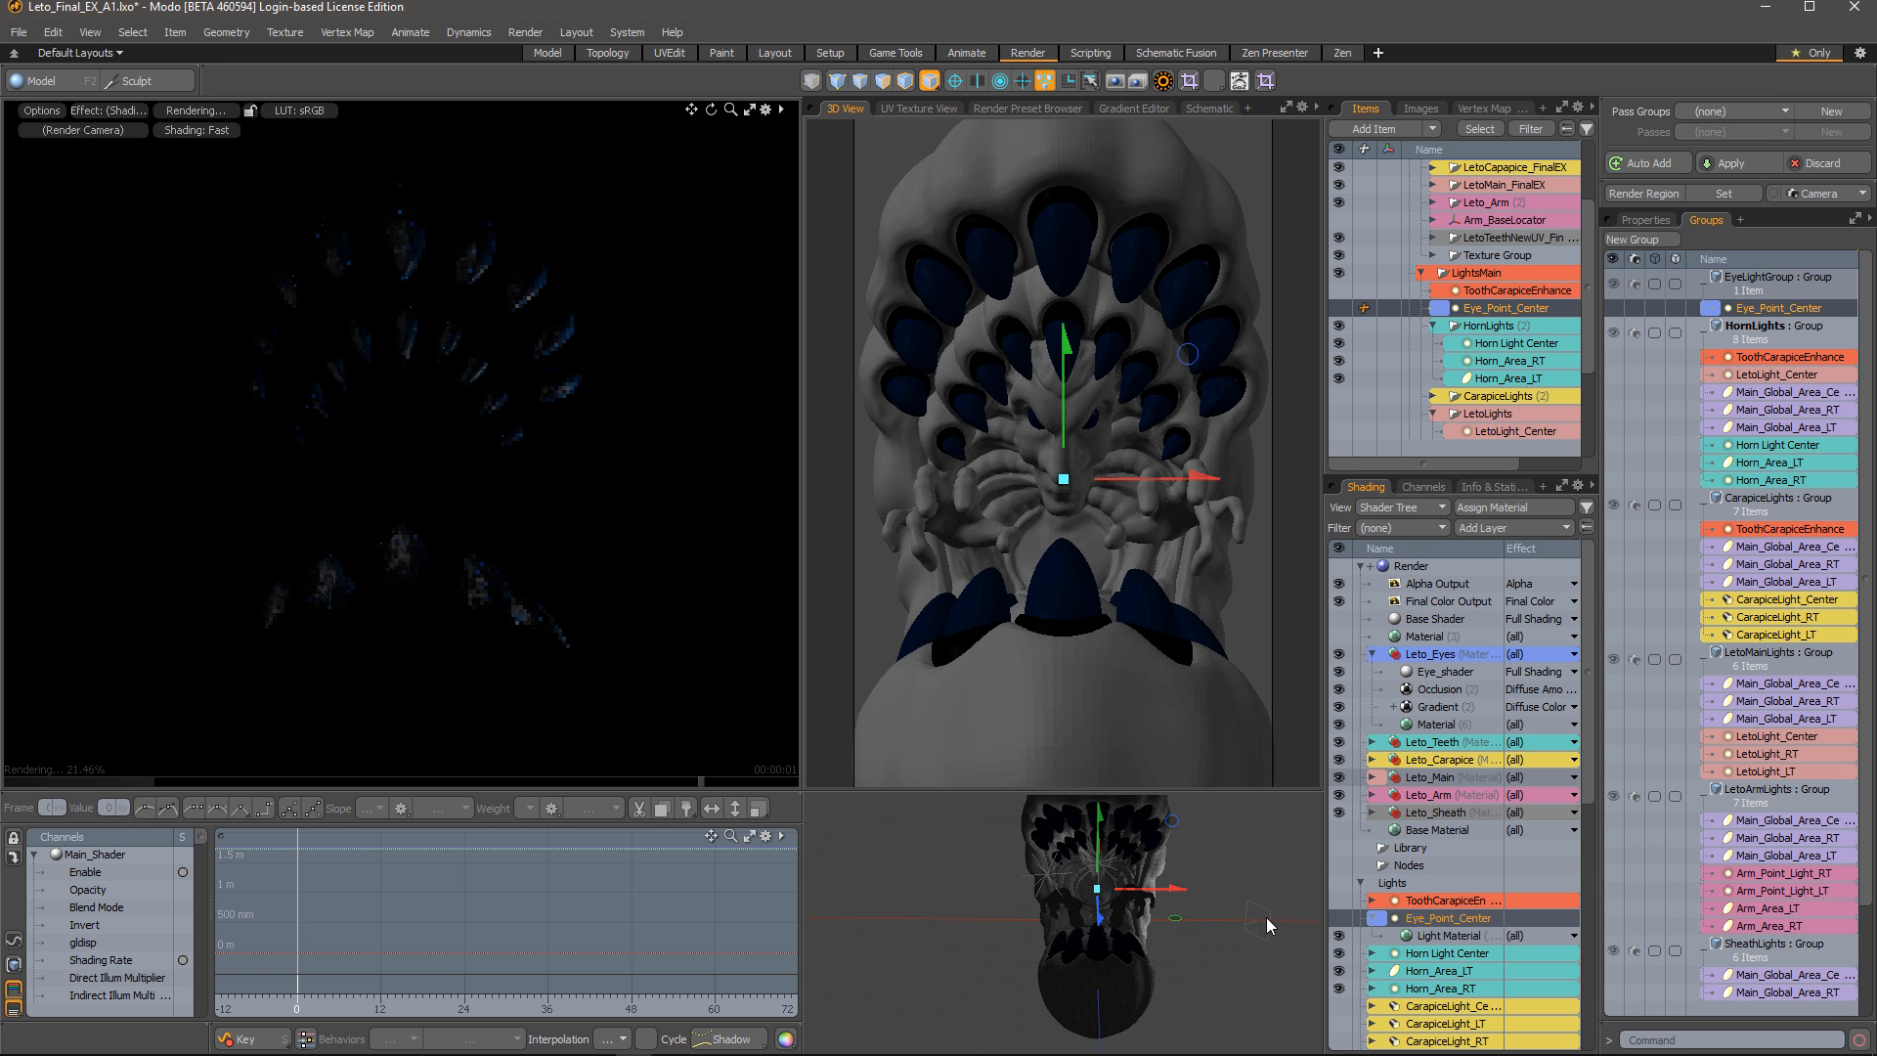
# Inspect the horn lights' placement around the creature, and hide Horn_Area_RT and Horn_Area_LT
pyautogui.scroll(2, 1049, 888)
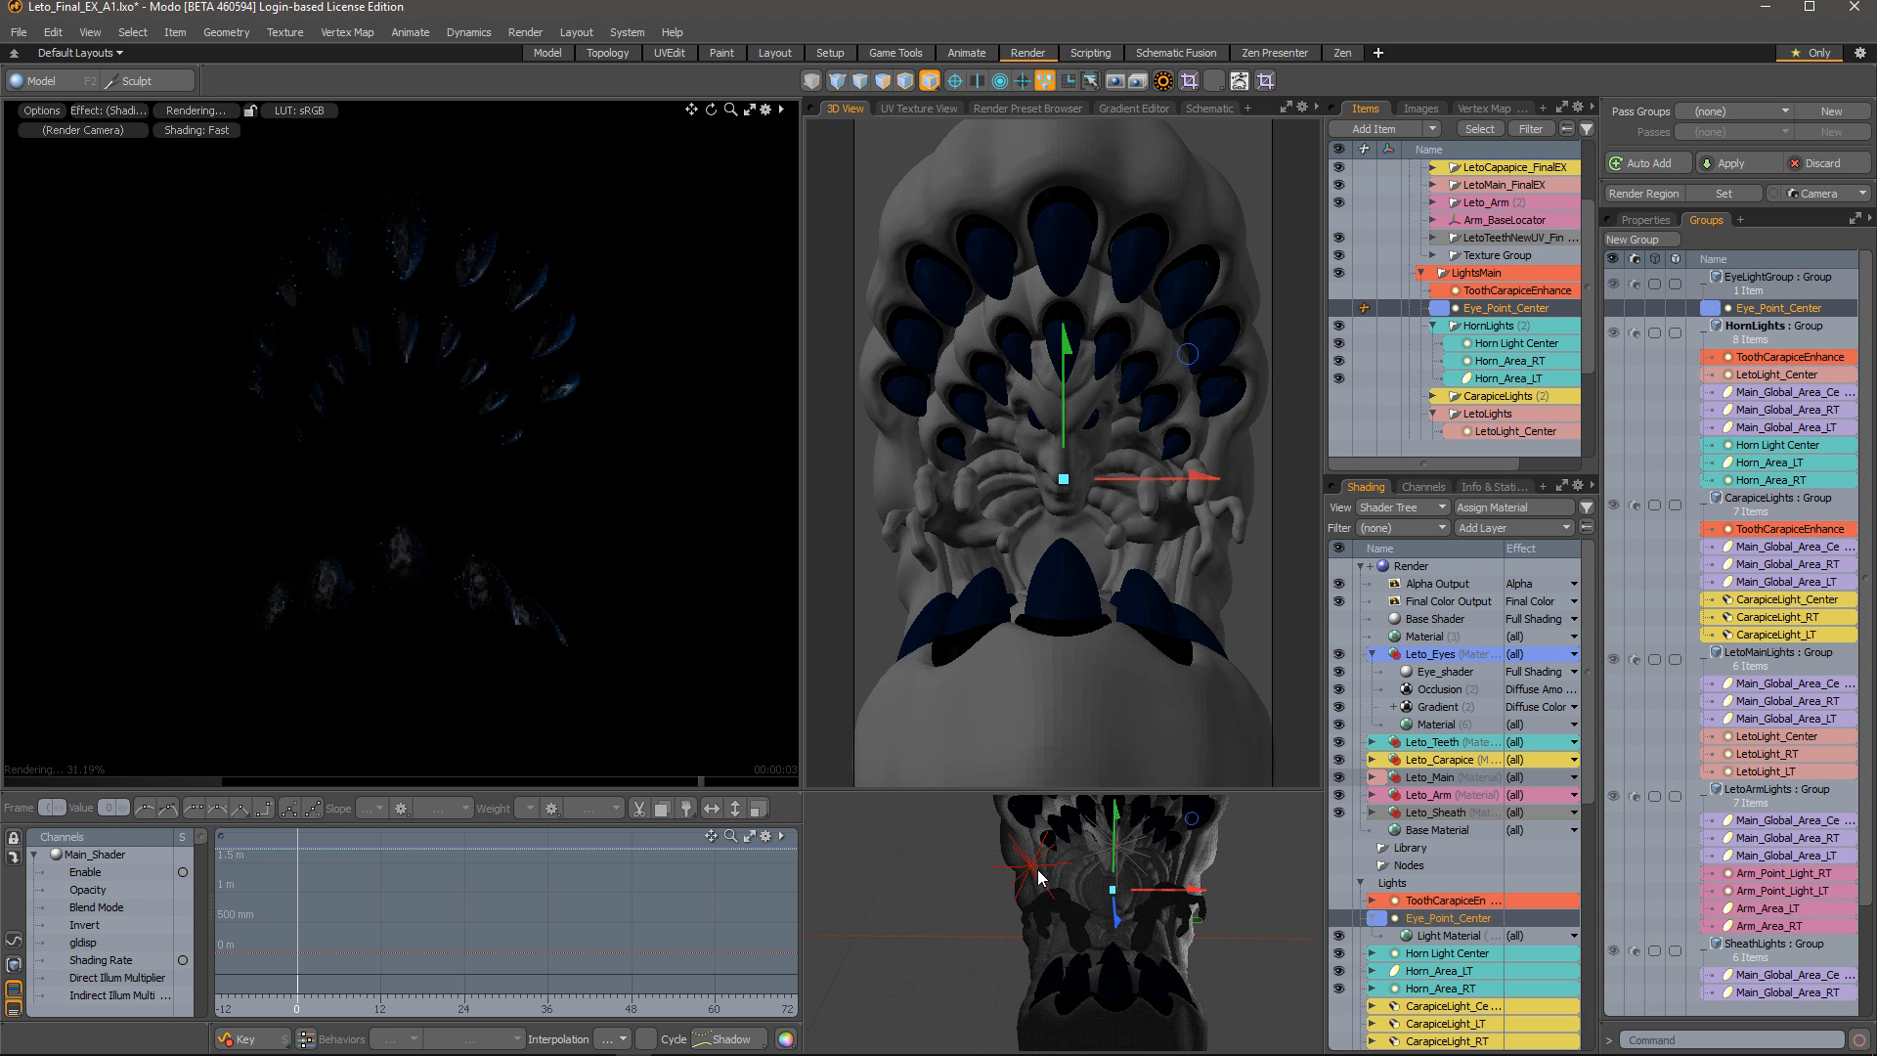
pyautogui.scroll(-2, 1153, 893)
pyautogui.keyDown('alt'); pyautogui.moveTo(1157, 894); pyautogui.dragTo(1087, 919); pyautogui.keyUp('alt')
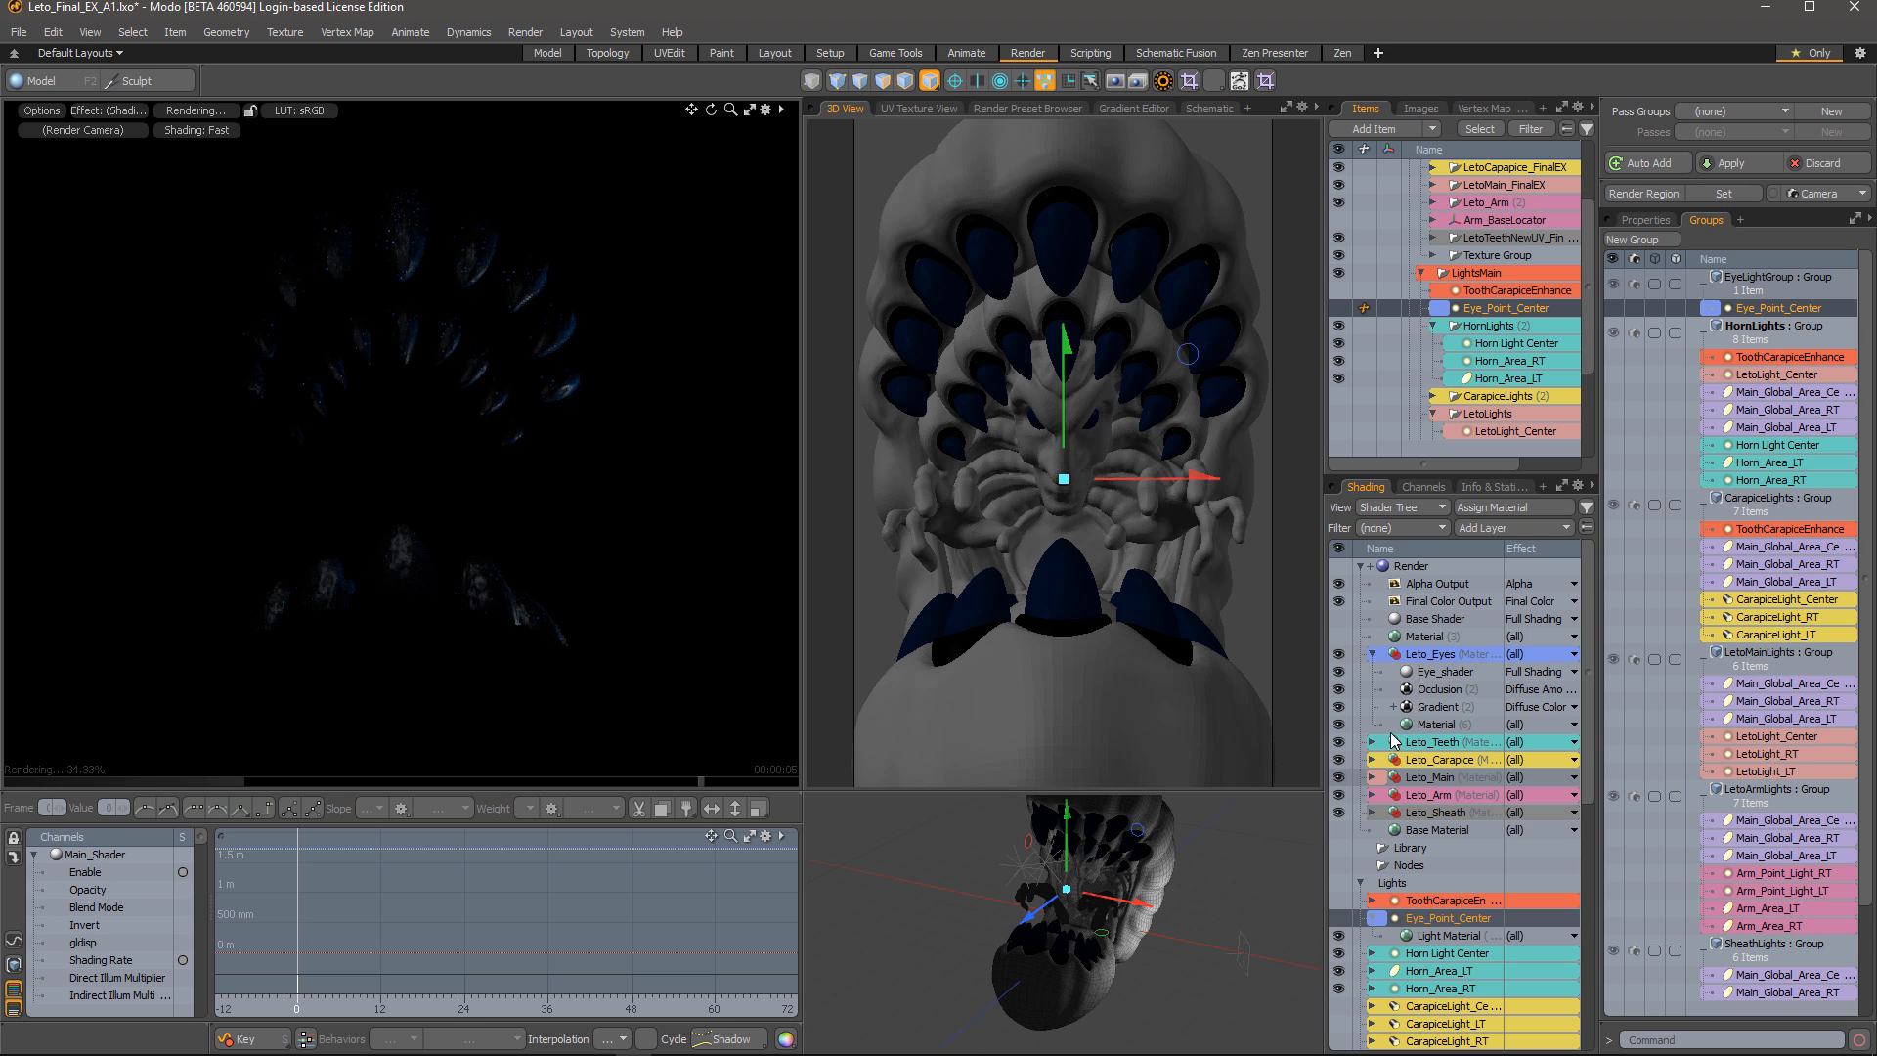
pyautogui.click(1339, 361)
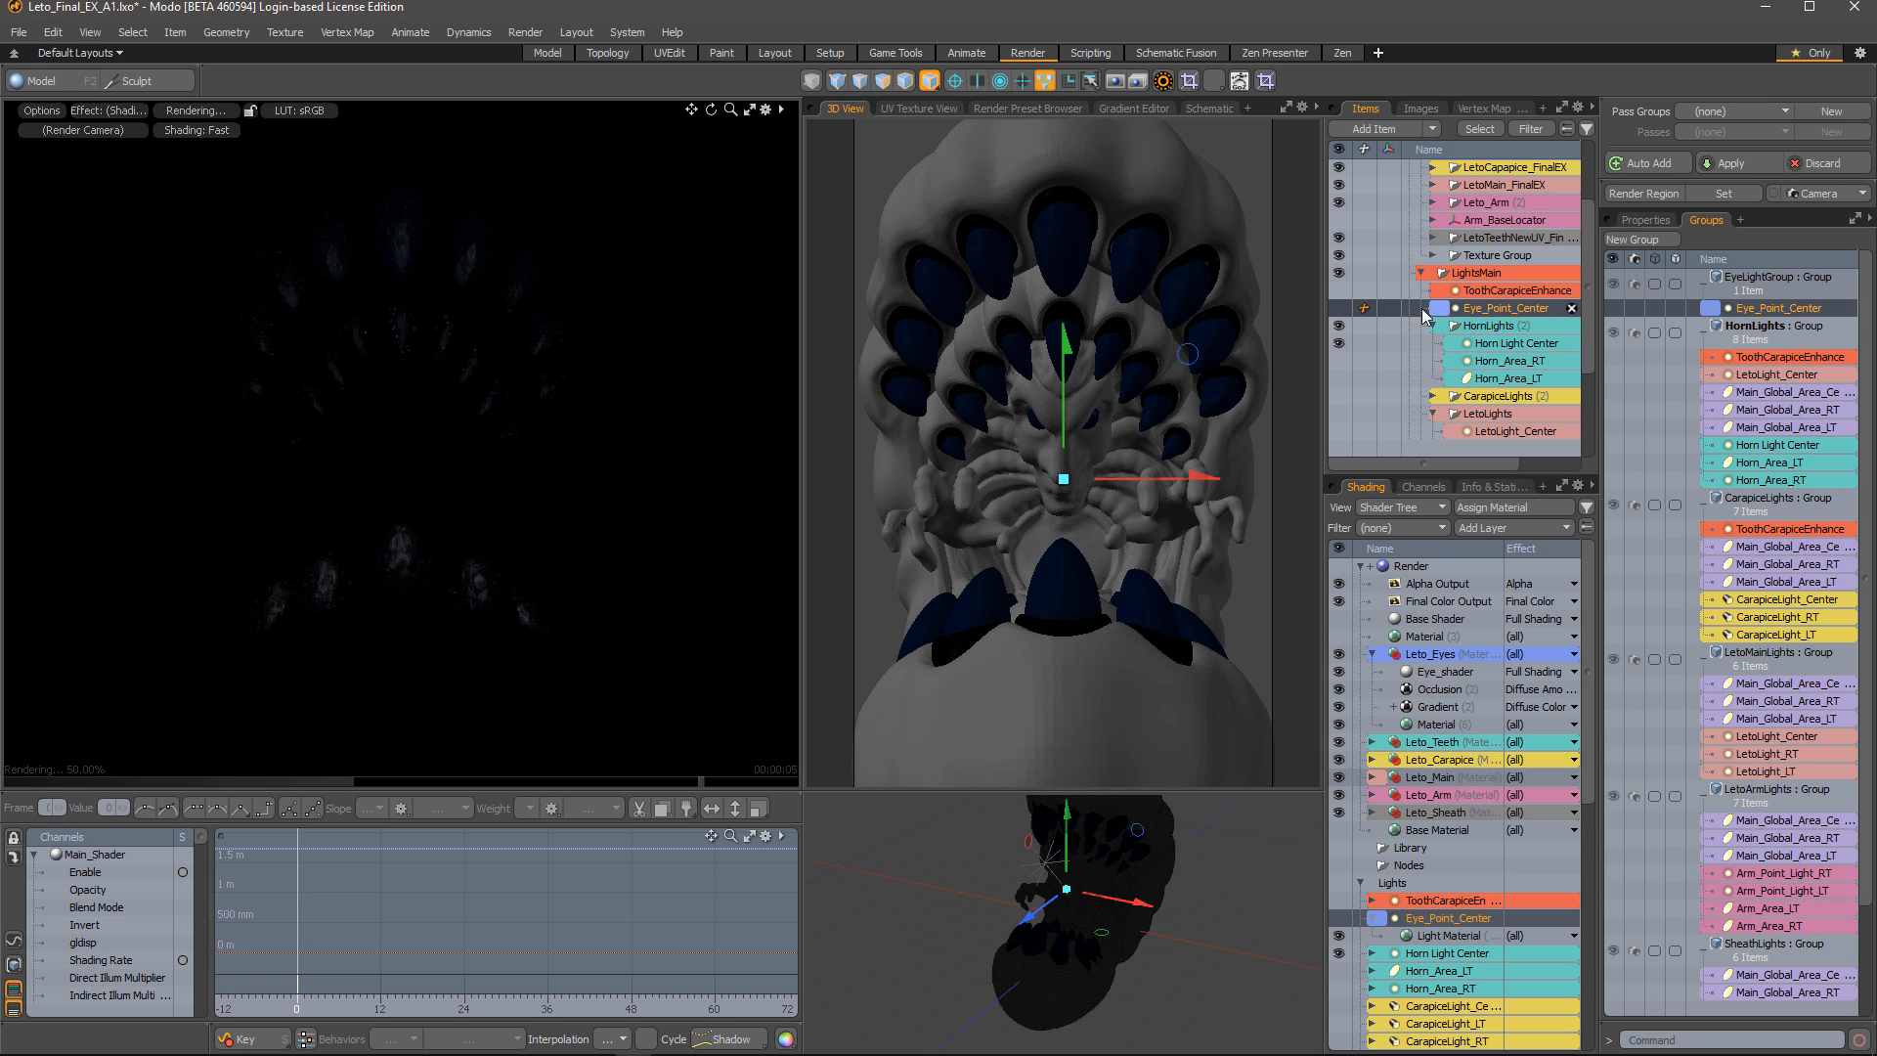
# Show the properties of the light material under Horn Light Center in the shader tree
pyautogui.scroll(-4, 1401, 887)
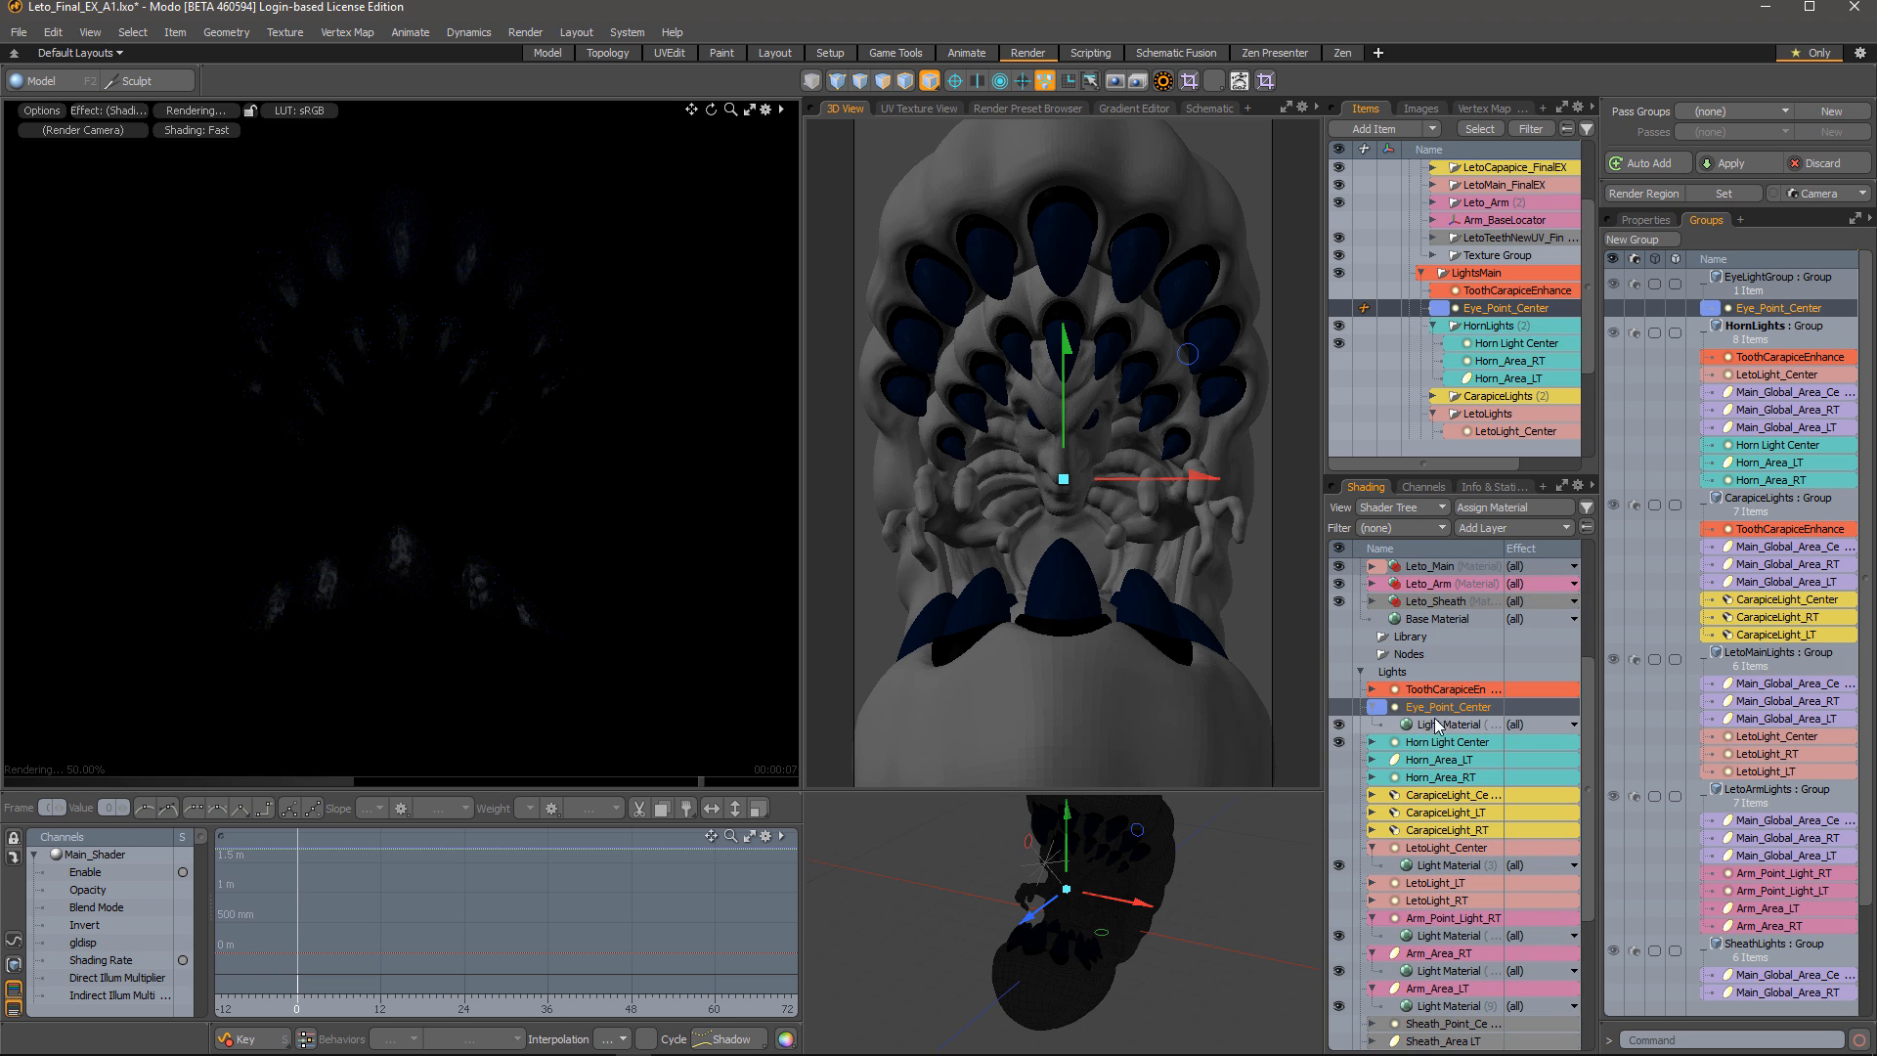
pyautogui.click(1372, 742)
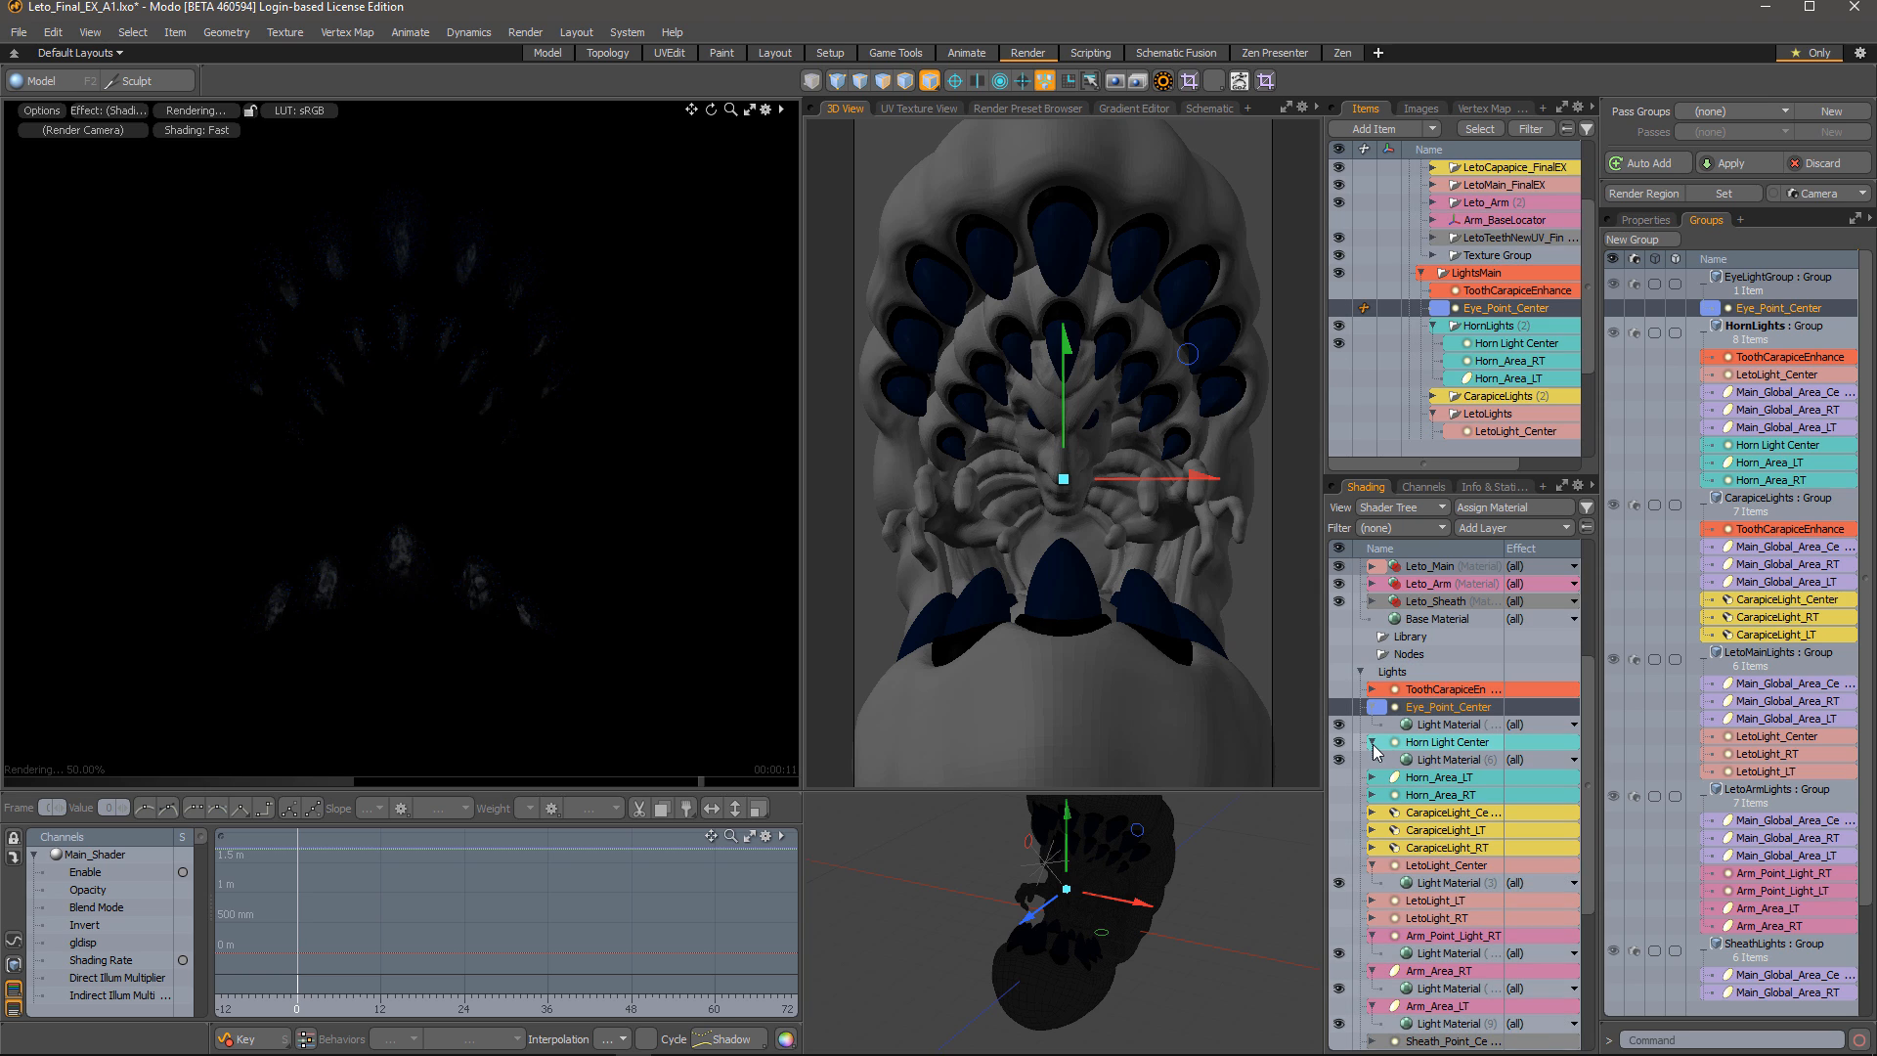
pyautogui.click(1458, 758)
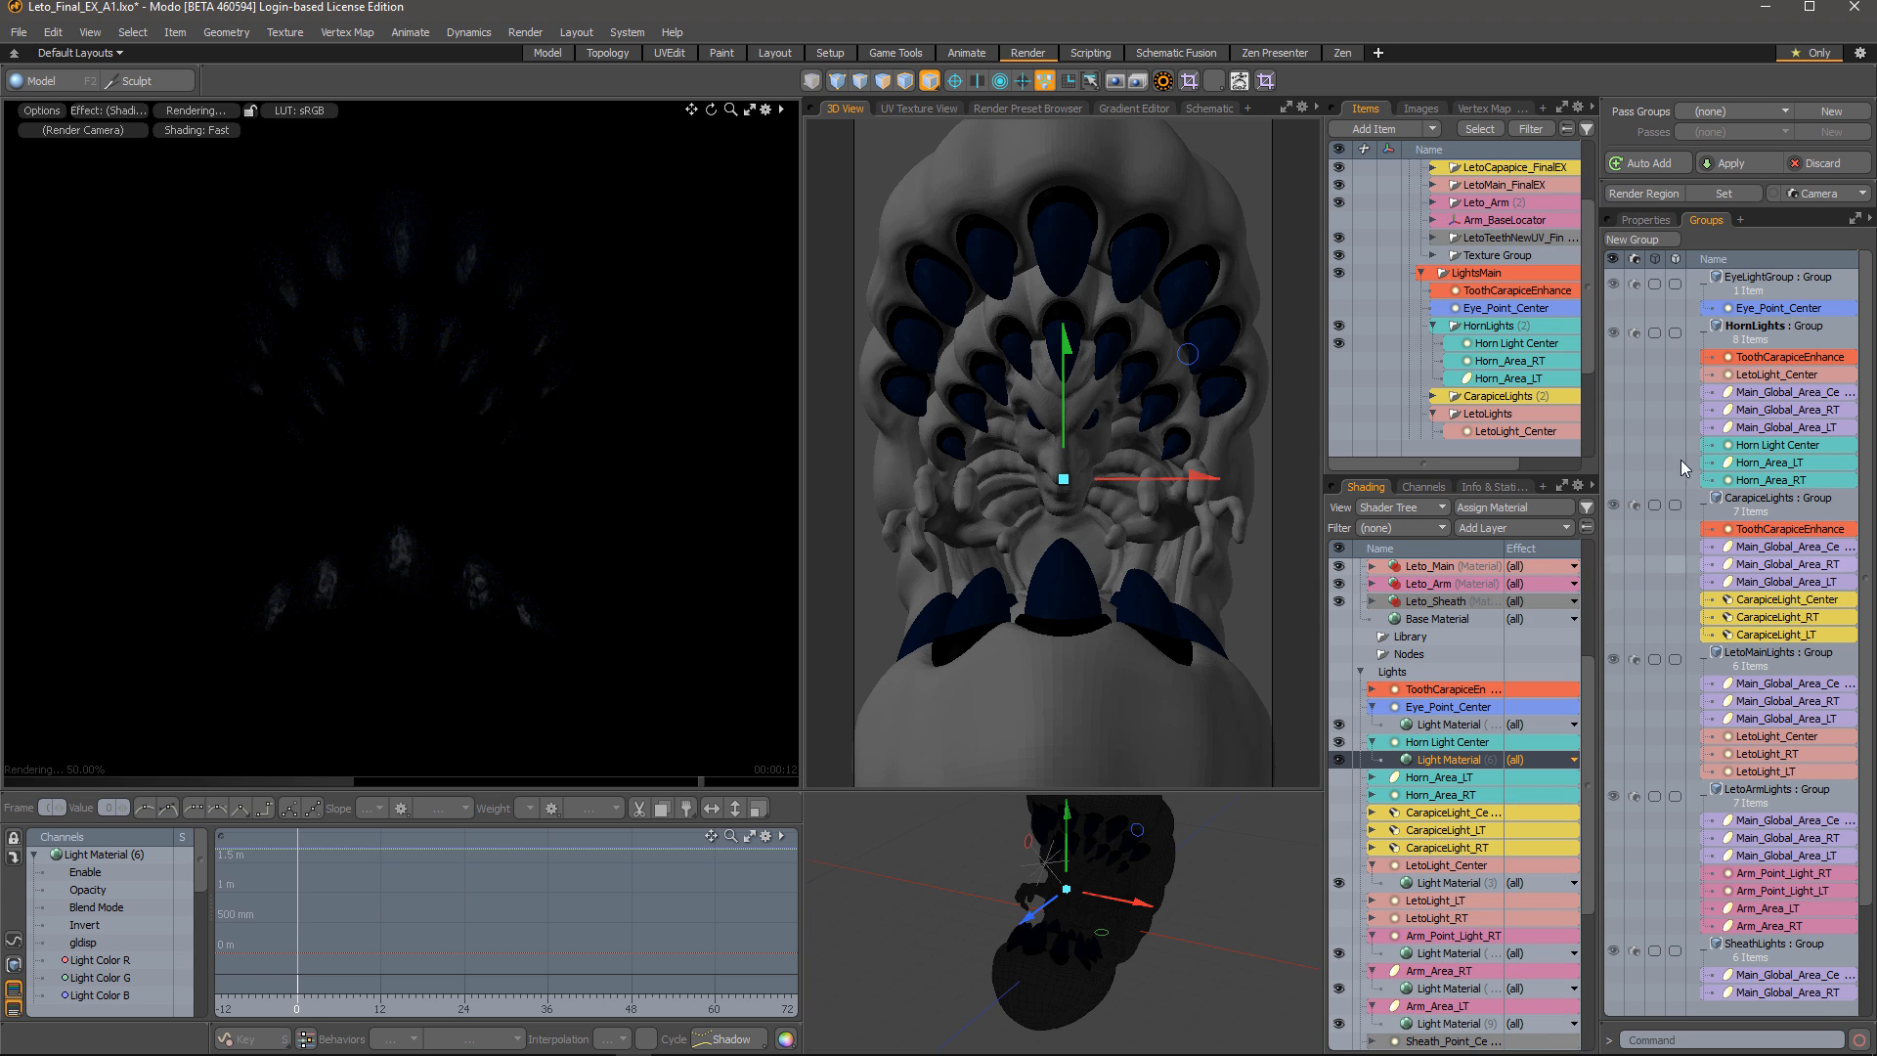
pyautogui.click(1653, 219)
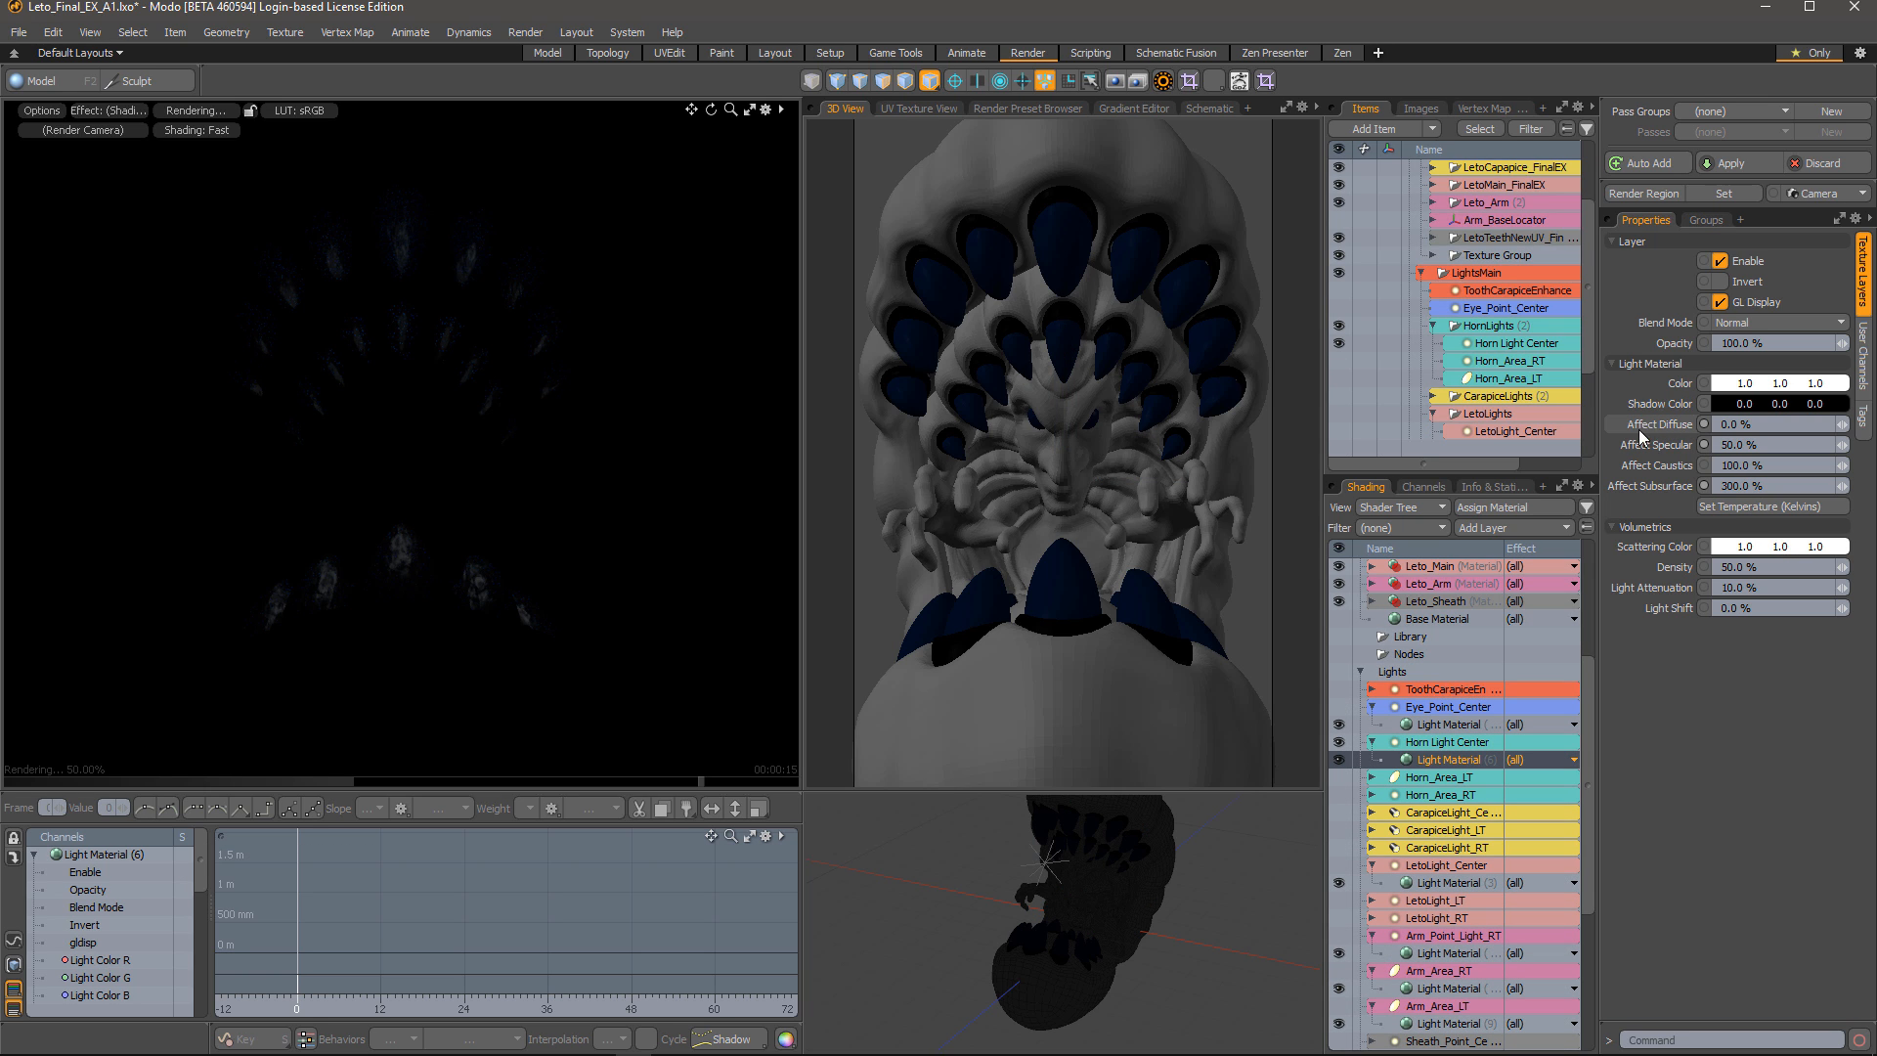
# Try Affect Diffuse at 100% on the Horn Light Center light material, and set it back to 0%
pyautogui.click(1767, 424)
pyautogui.write('100')
pyautogui.press('Return')
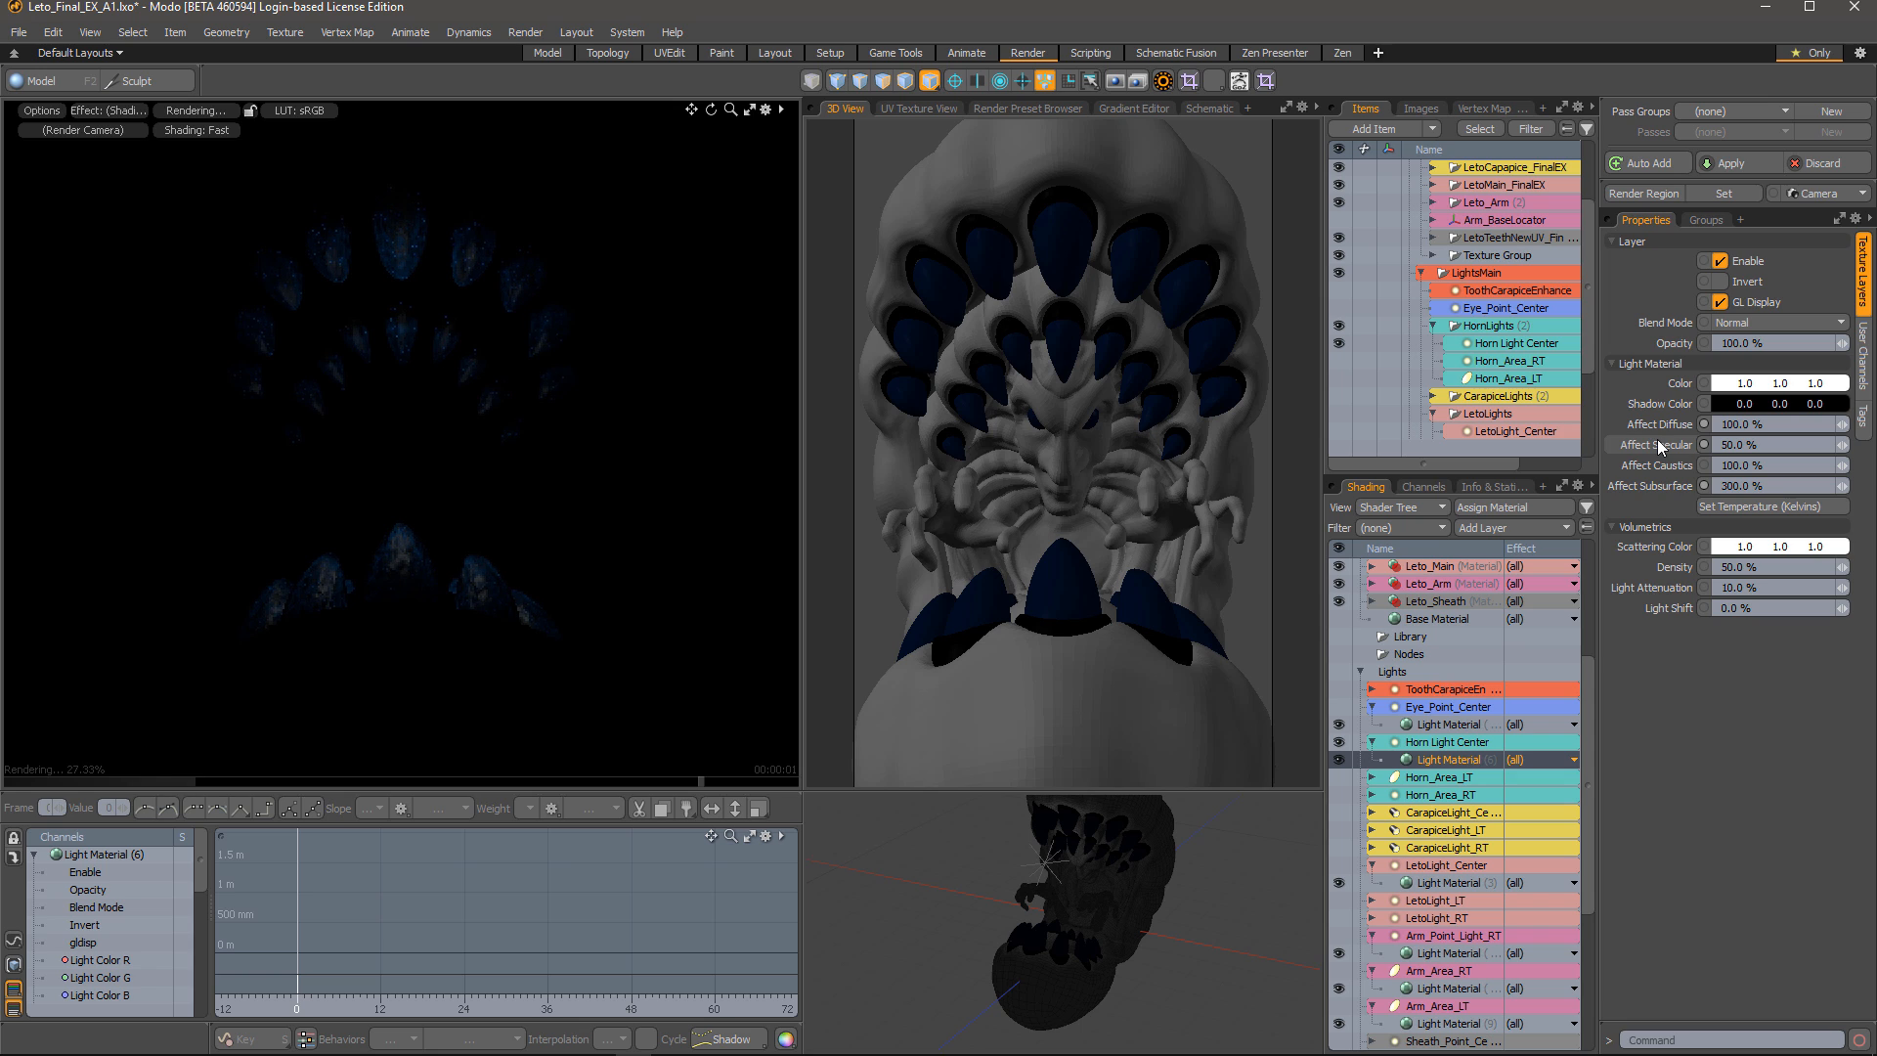
pyautogui.click(1655, 444)
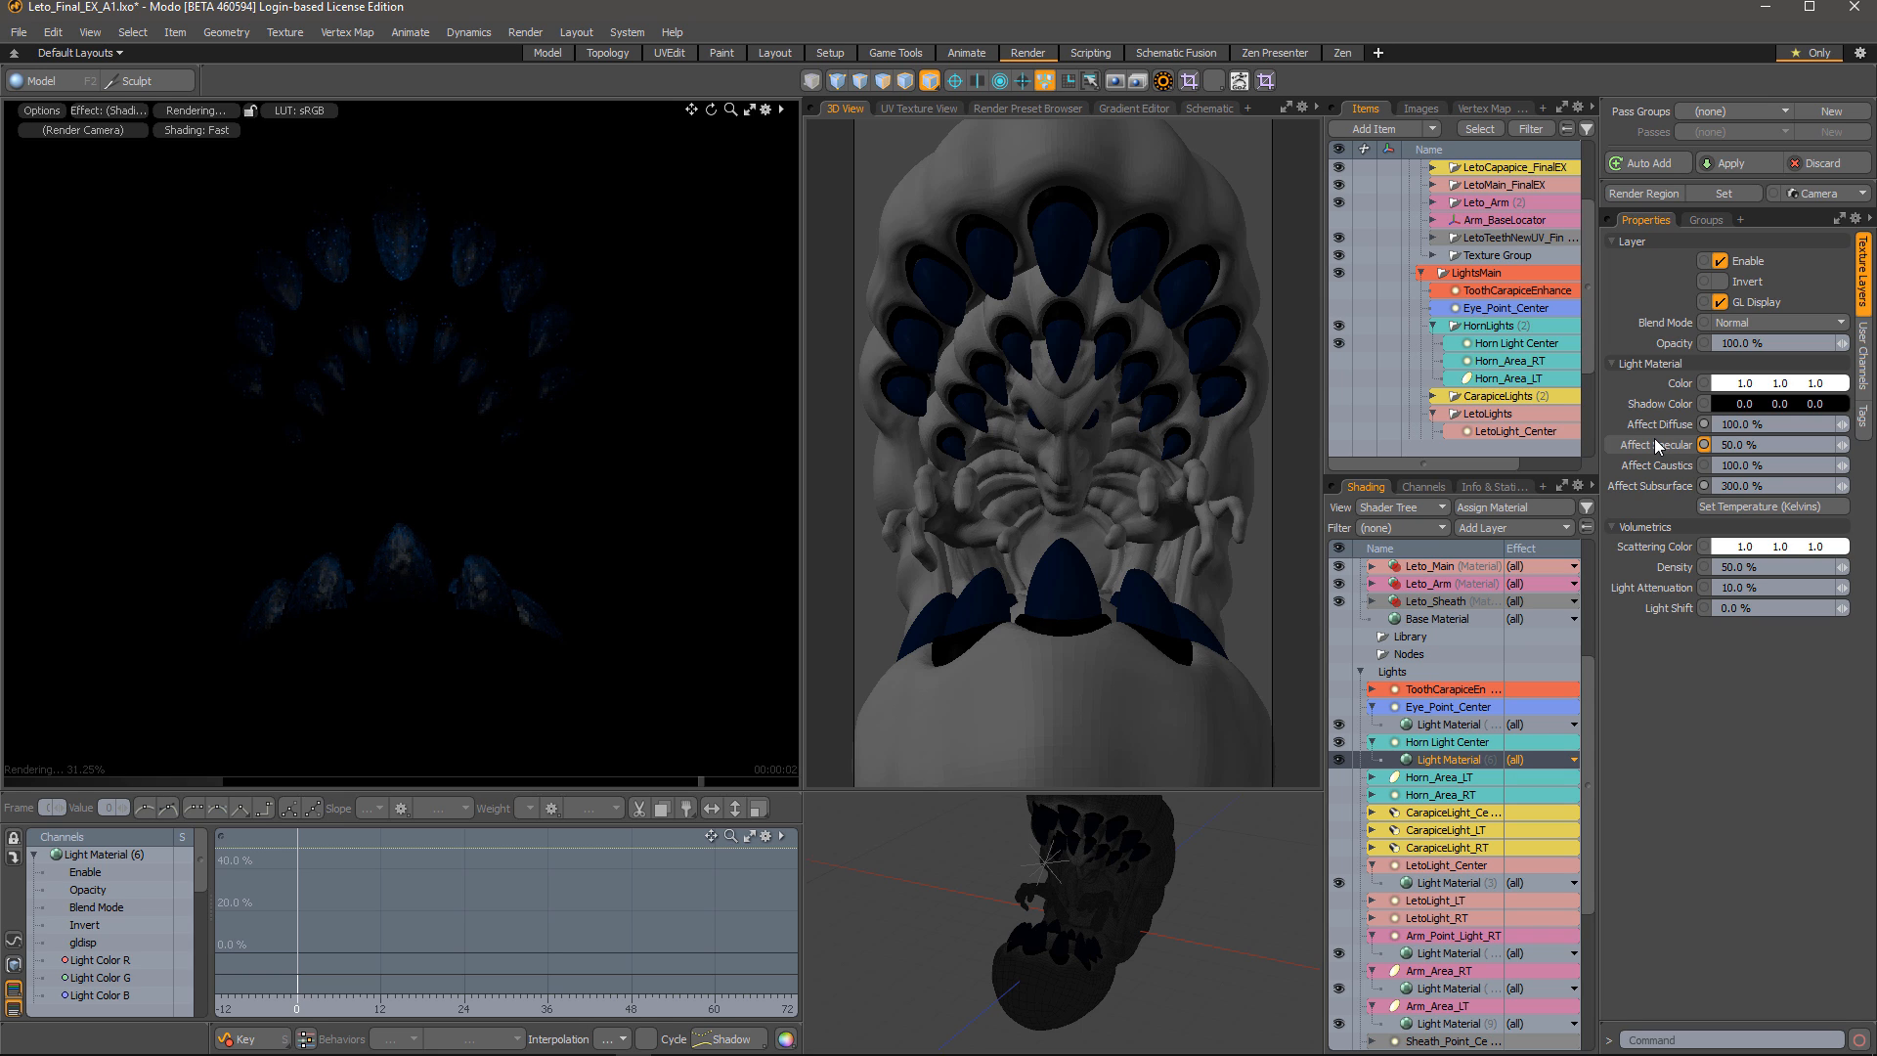
pyautogui.click(1789, 421)
pyautogui.write('0')
pyautogui.press('Return')
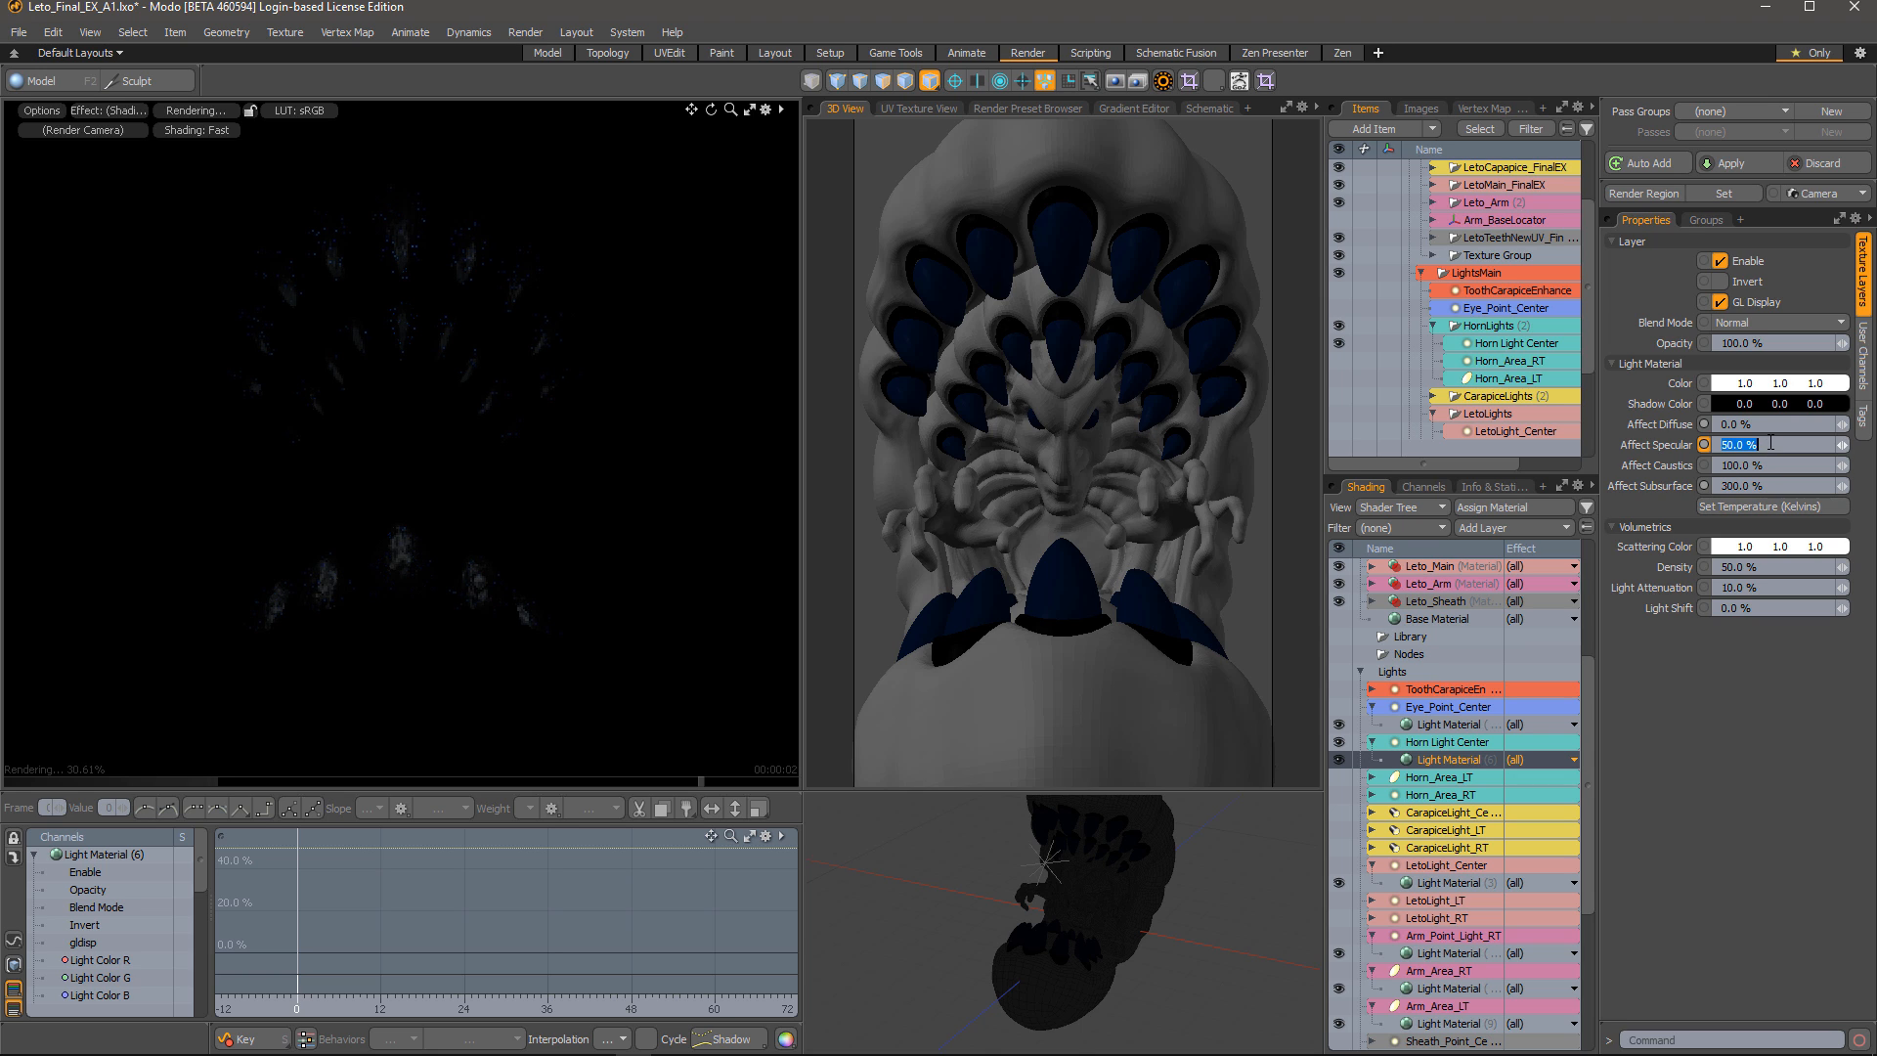
# Try Affect Specular at 100% on the Horn Light Center light material, and return it to 50%
pyautogui.click(1771, 444)
pyautogui.write('100')
pyautogui.press('Return')
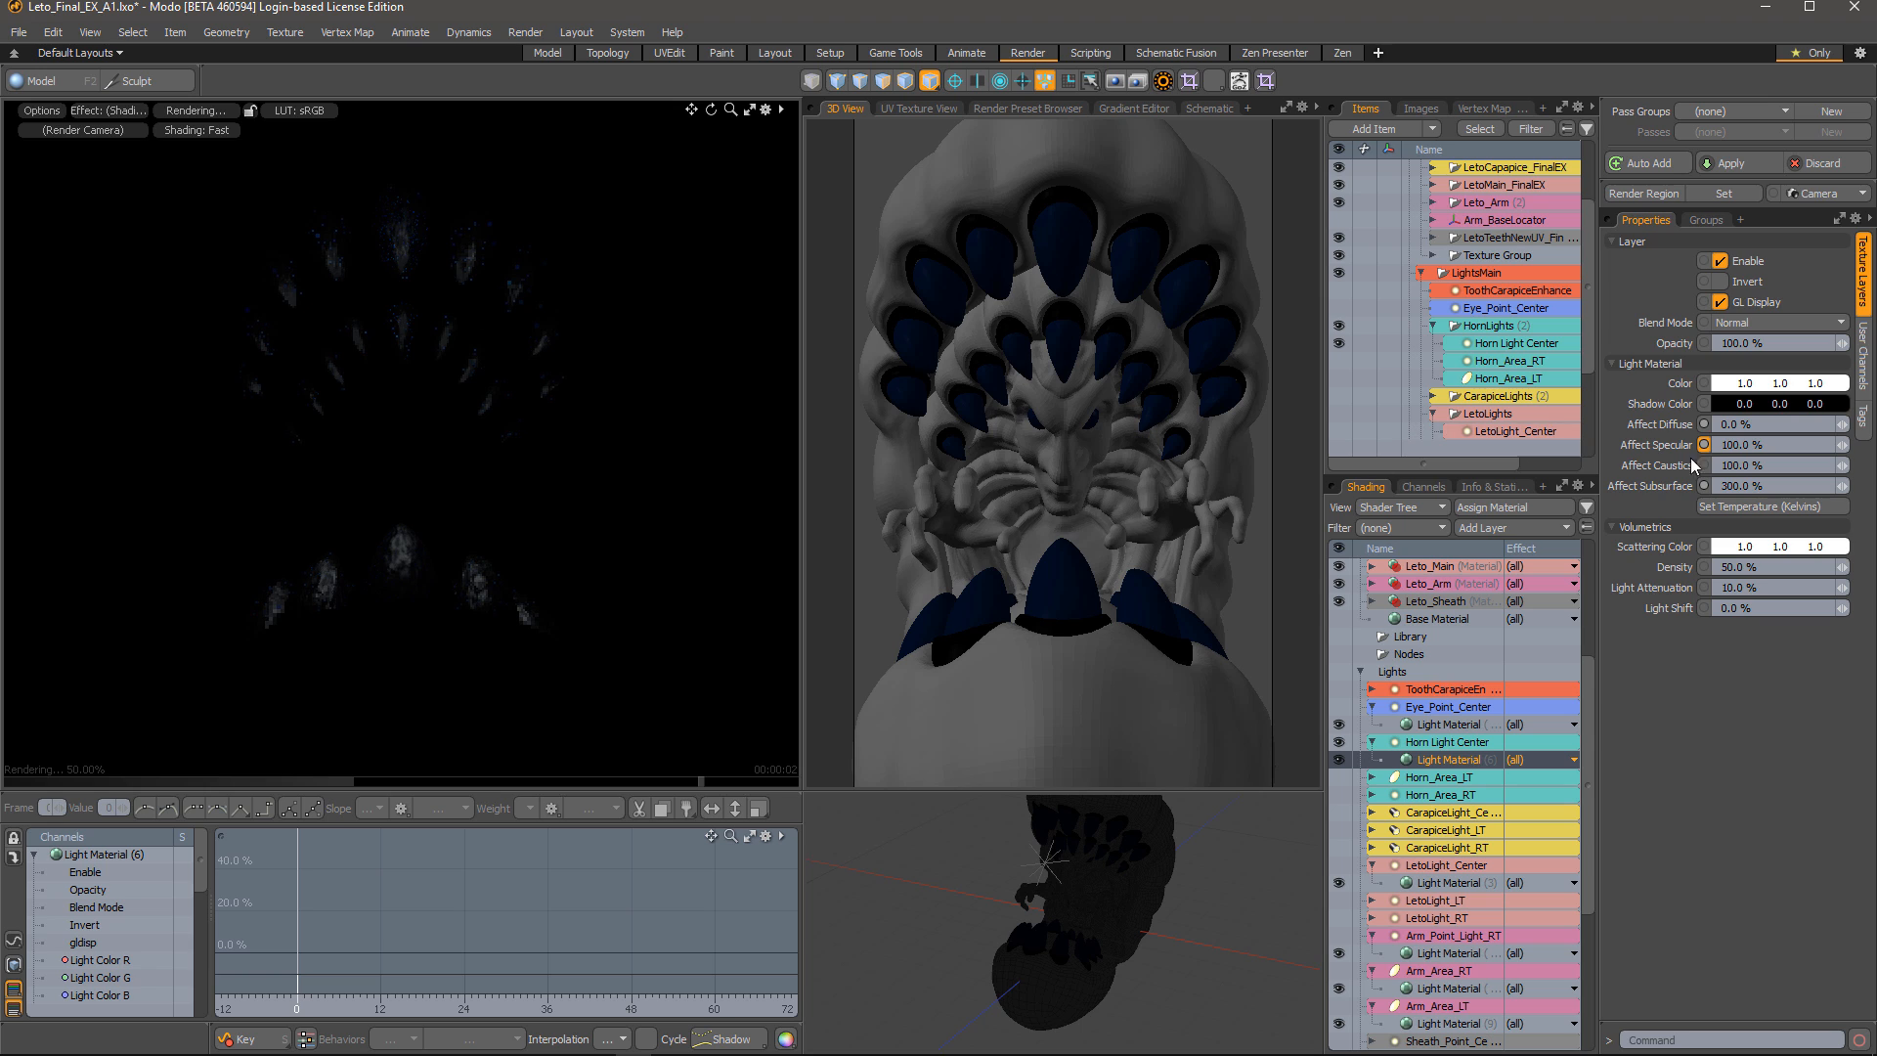
pyautogui.press('Return')
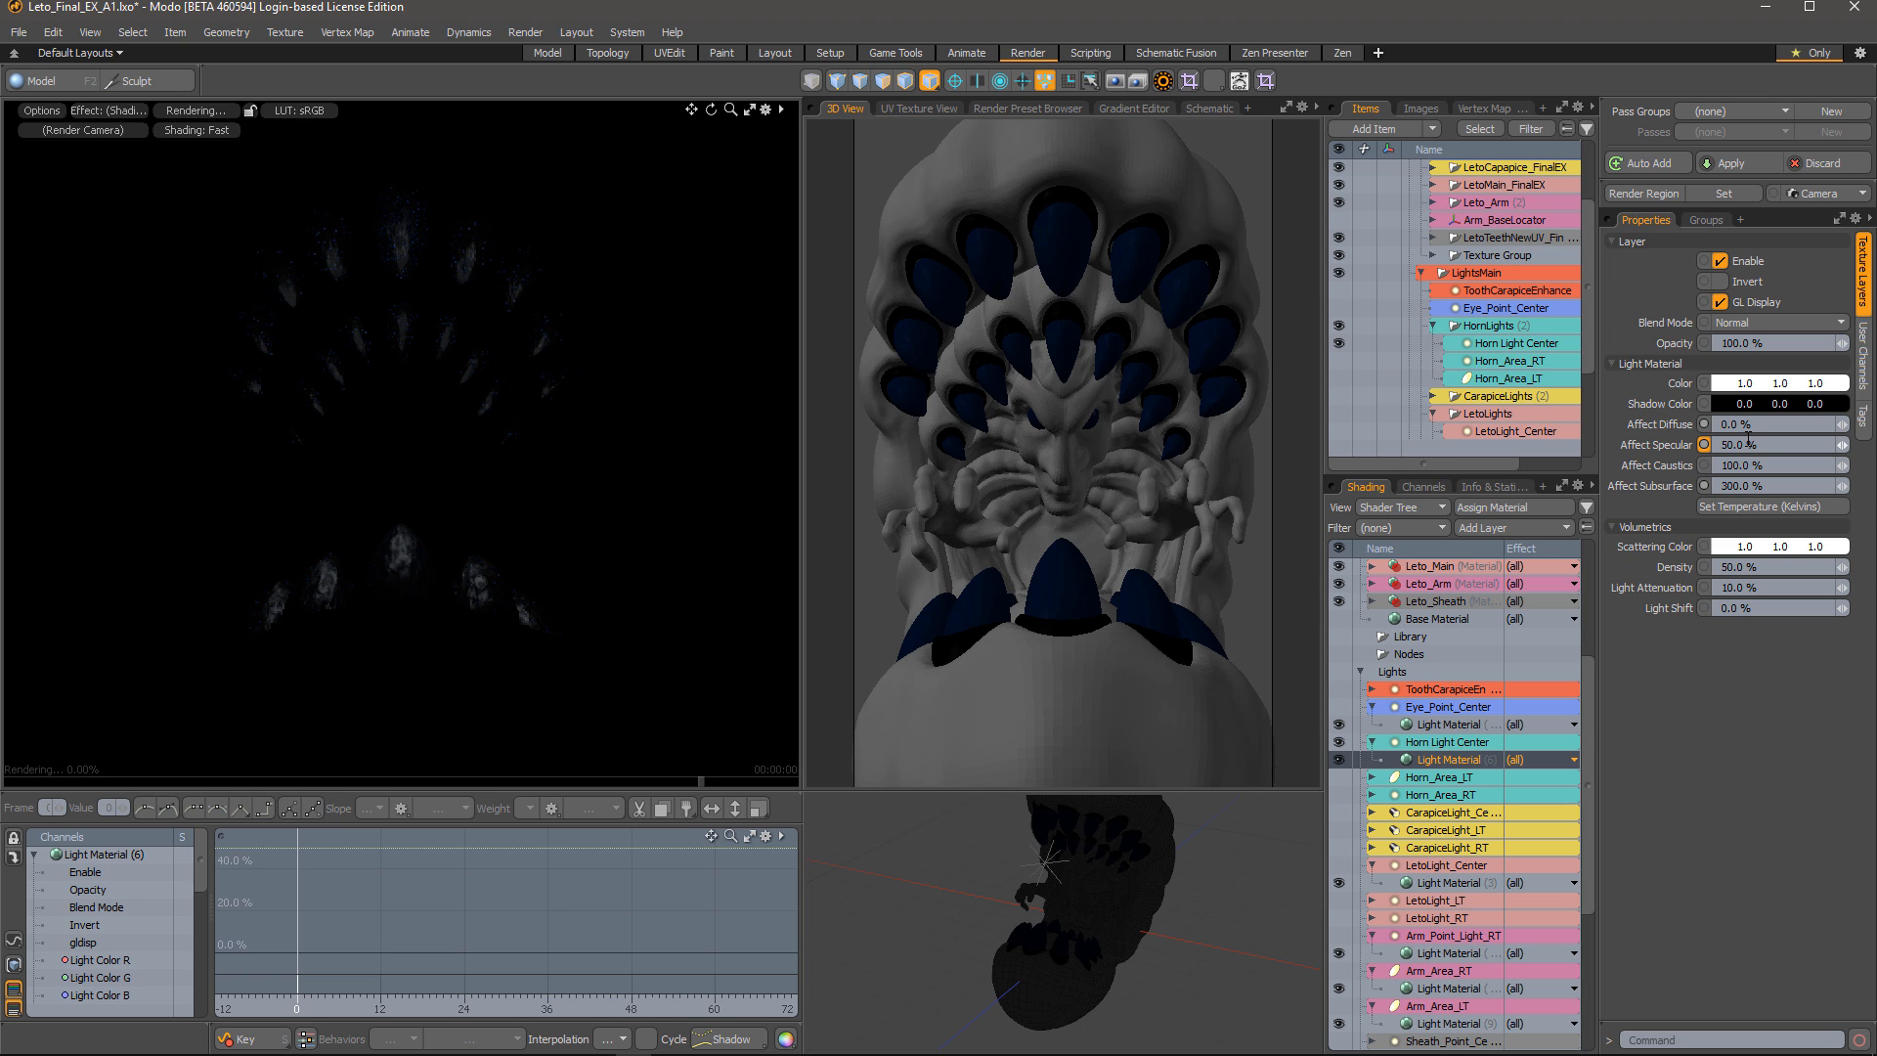
# Collapse and hide HornLights, and preview CarapiceLights on its own before hiding it again
pyautogui.click(1433, 325)
pyautogui.click(1340, 325)
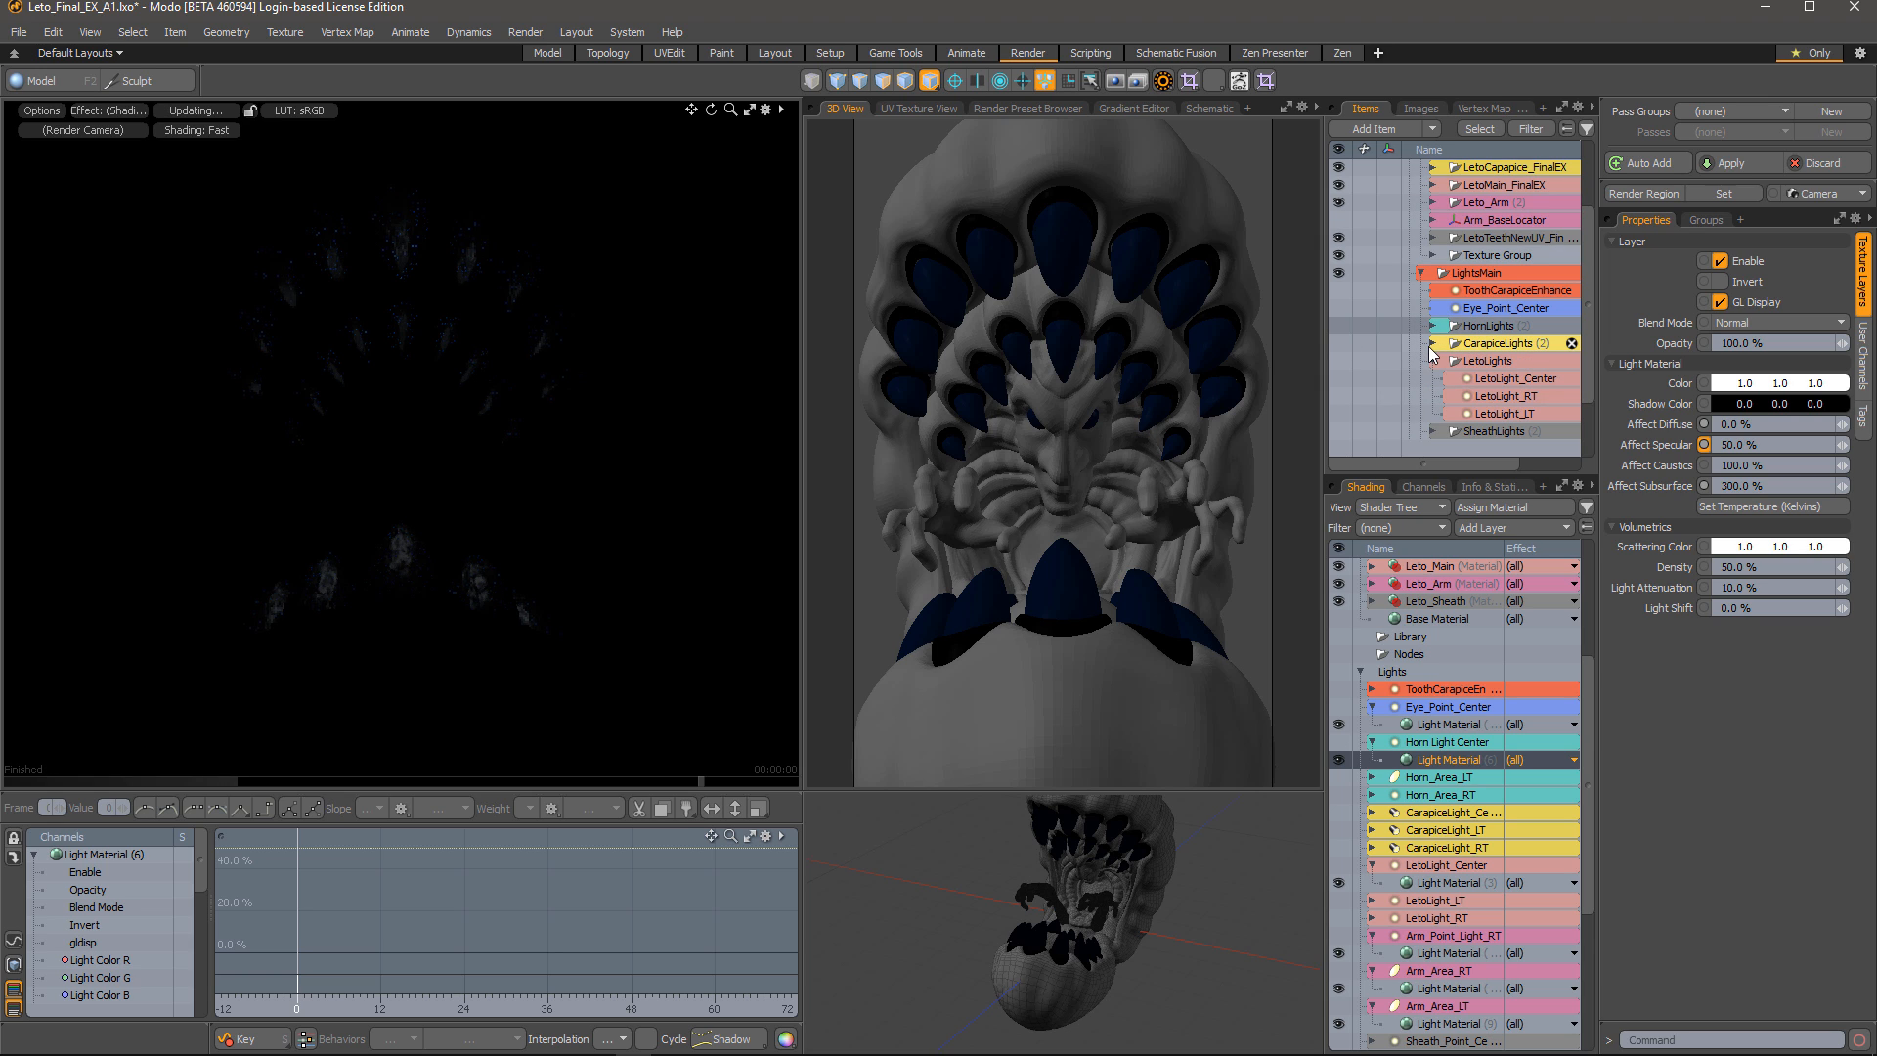
pyautogui.click(1432, 342)
pyautogui.click(1432, 343)
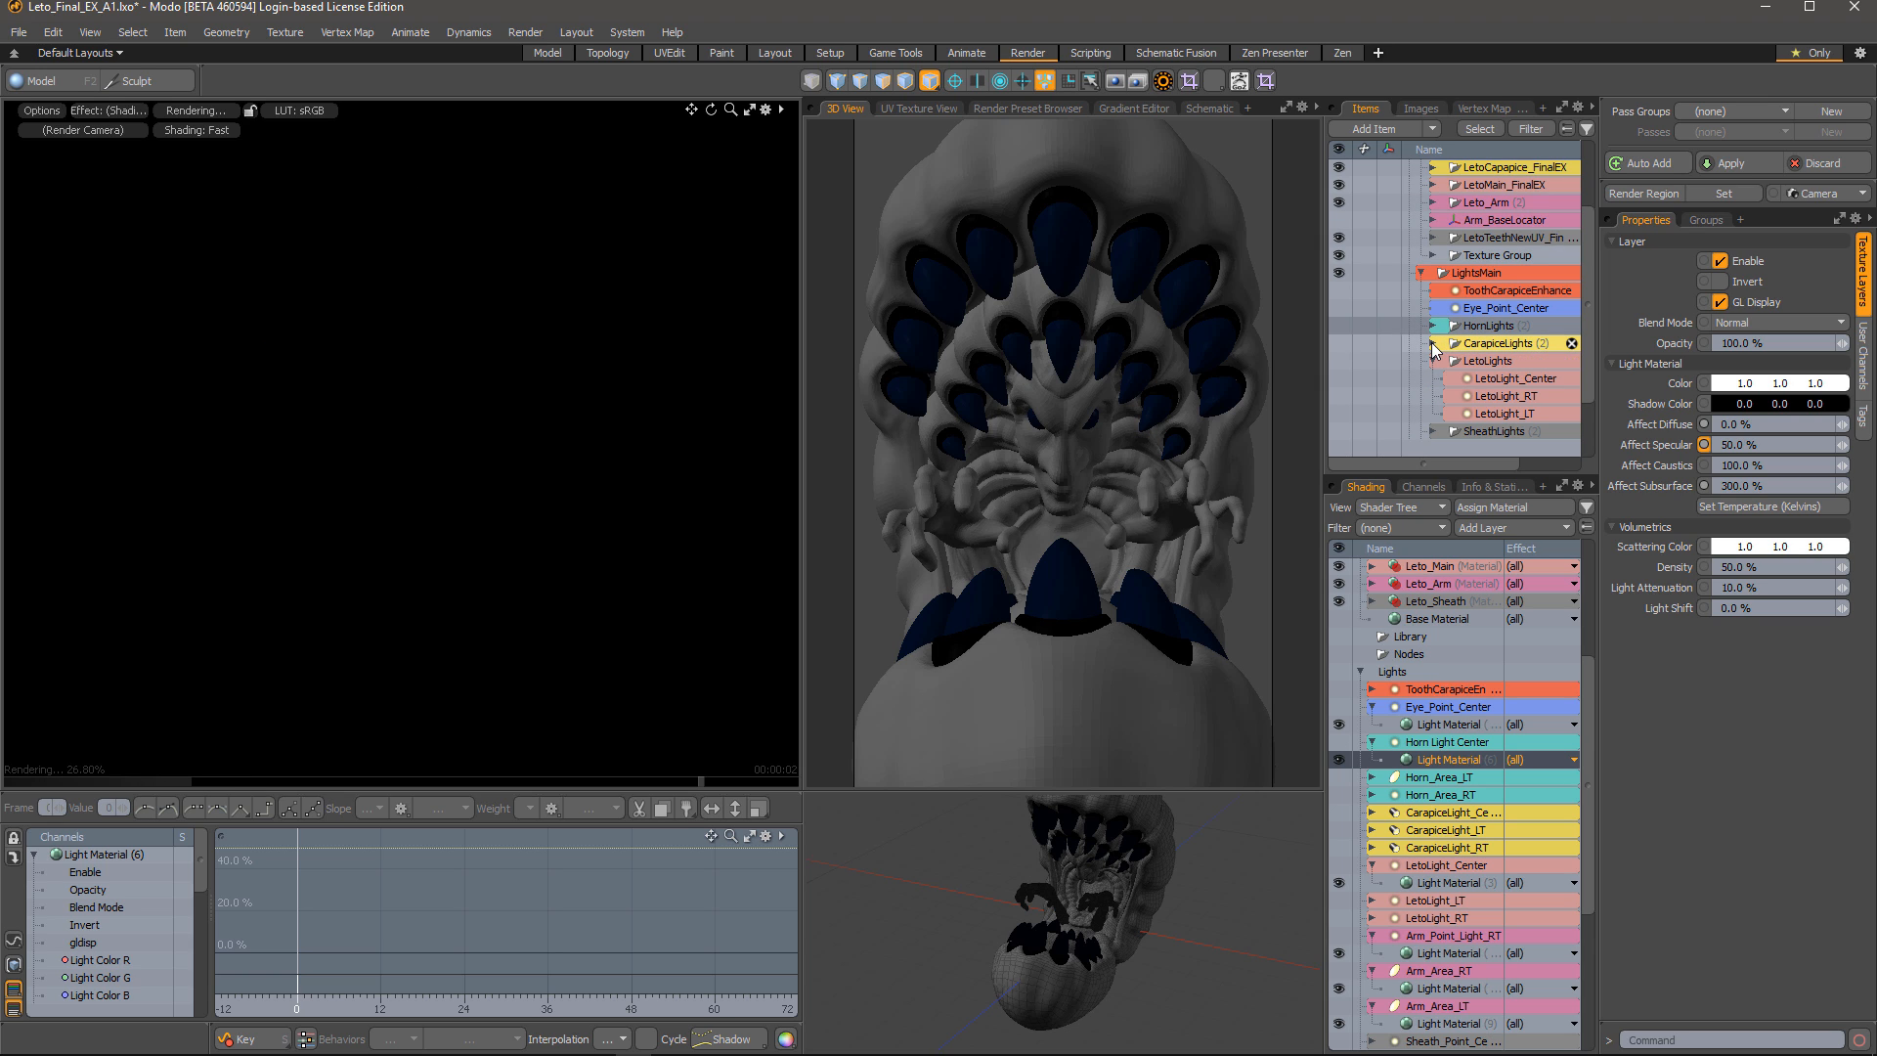
pyautogui.click(1341, 343)
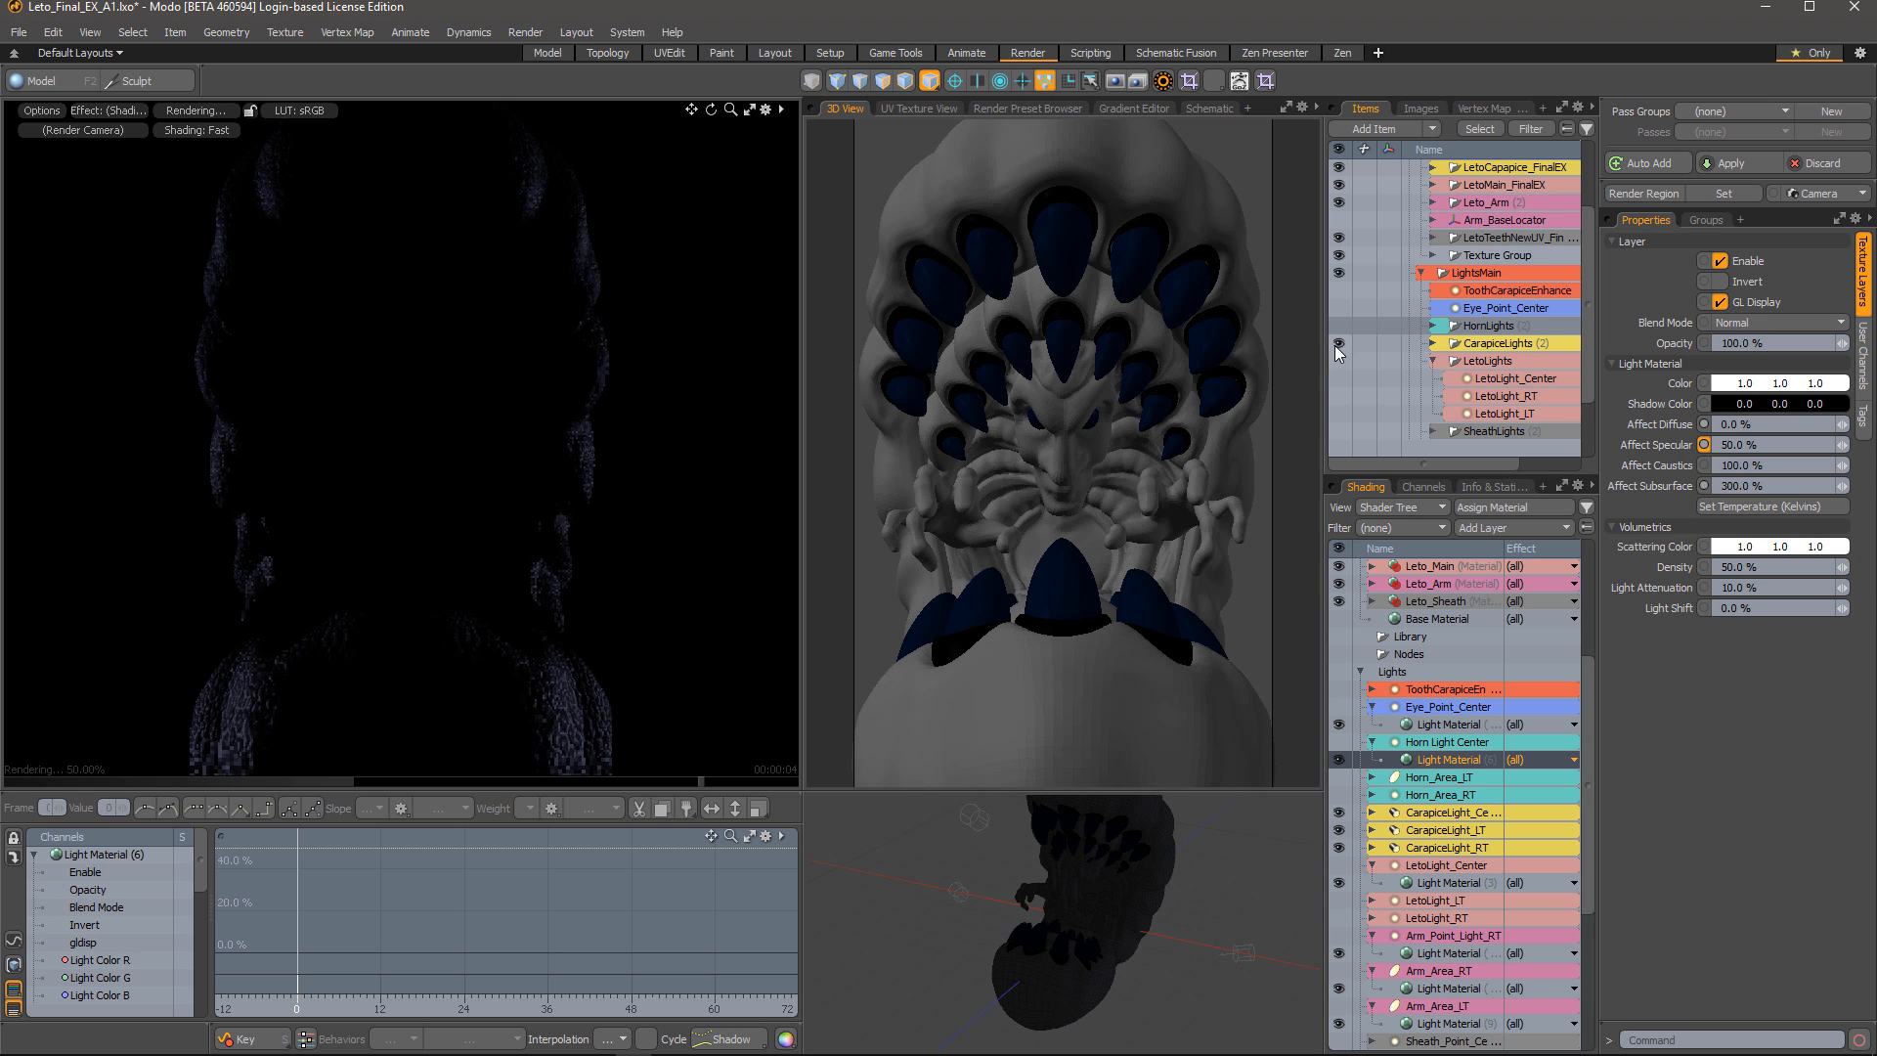
pyautogui.click(1339, 343)
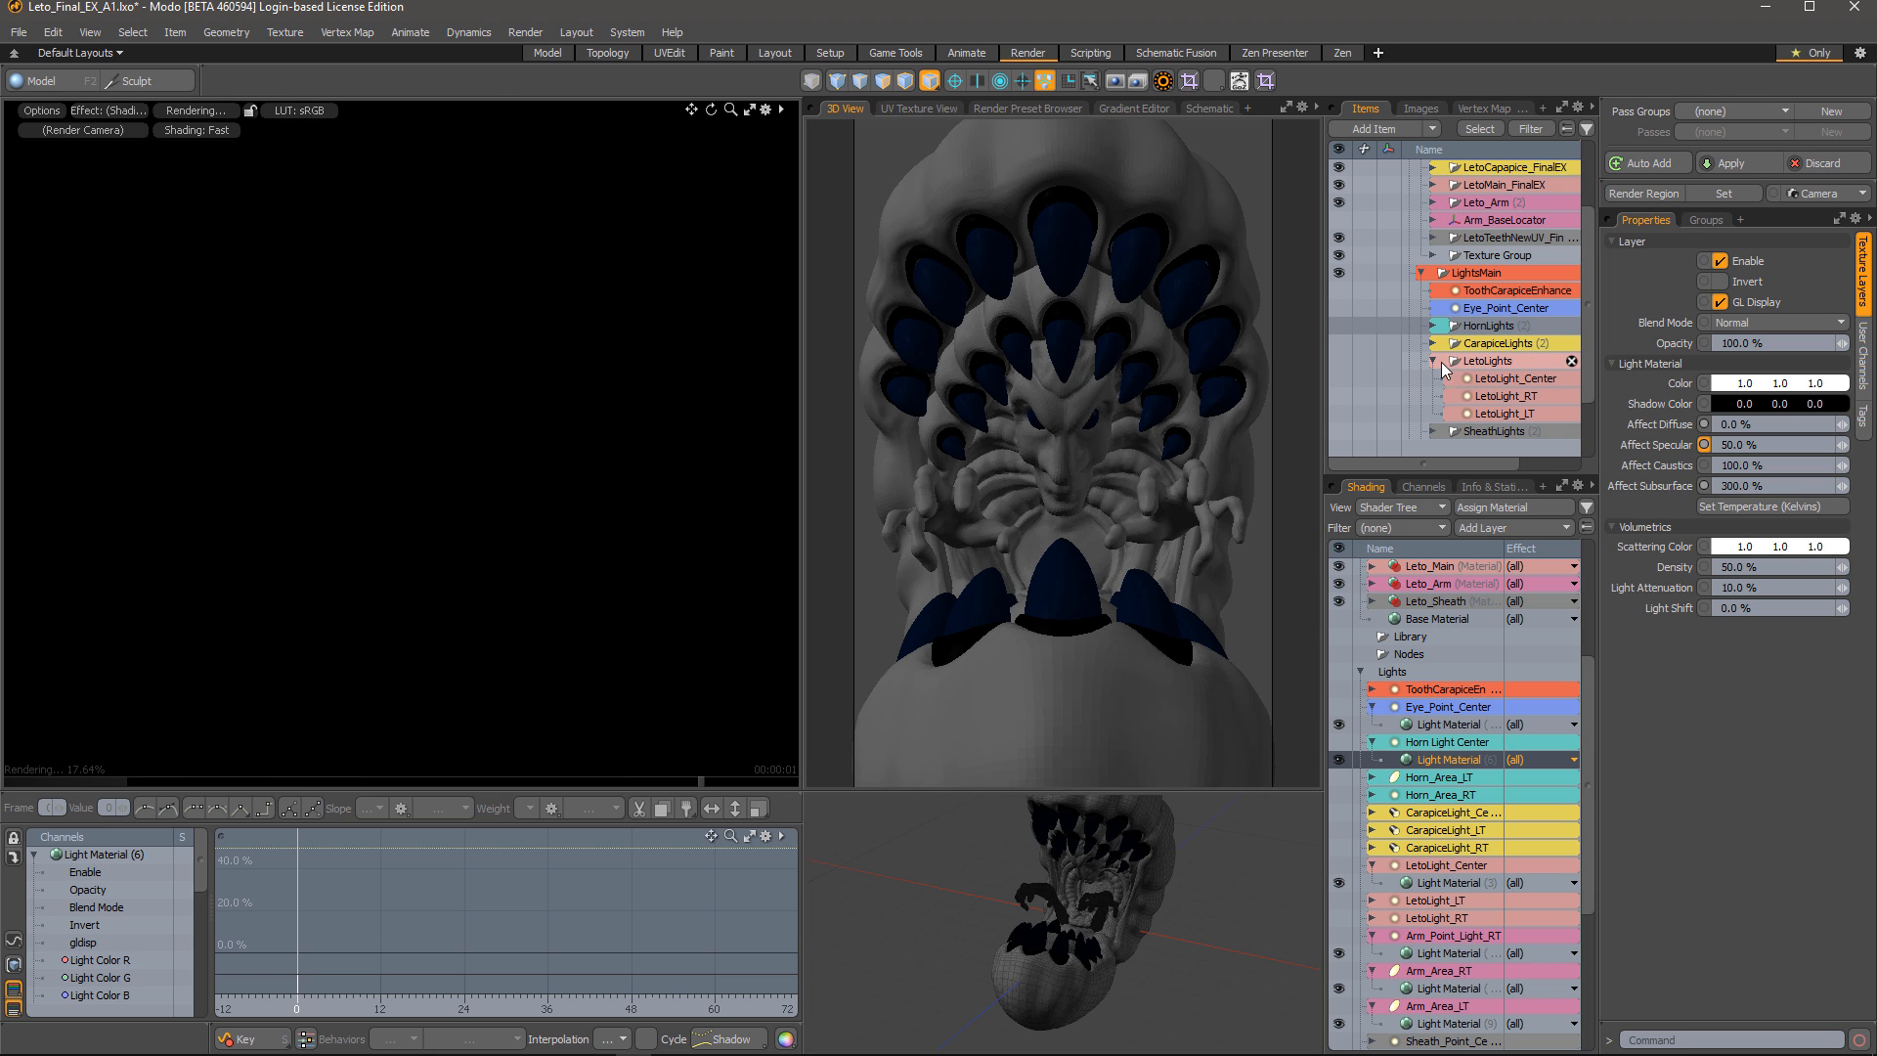
# Make LetoLights visible with LetoLight_Center, and toggle LetoLight_RT and LetoLight_LT on and off again
pyautogui.click(1340, 361)
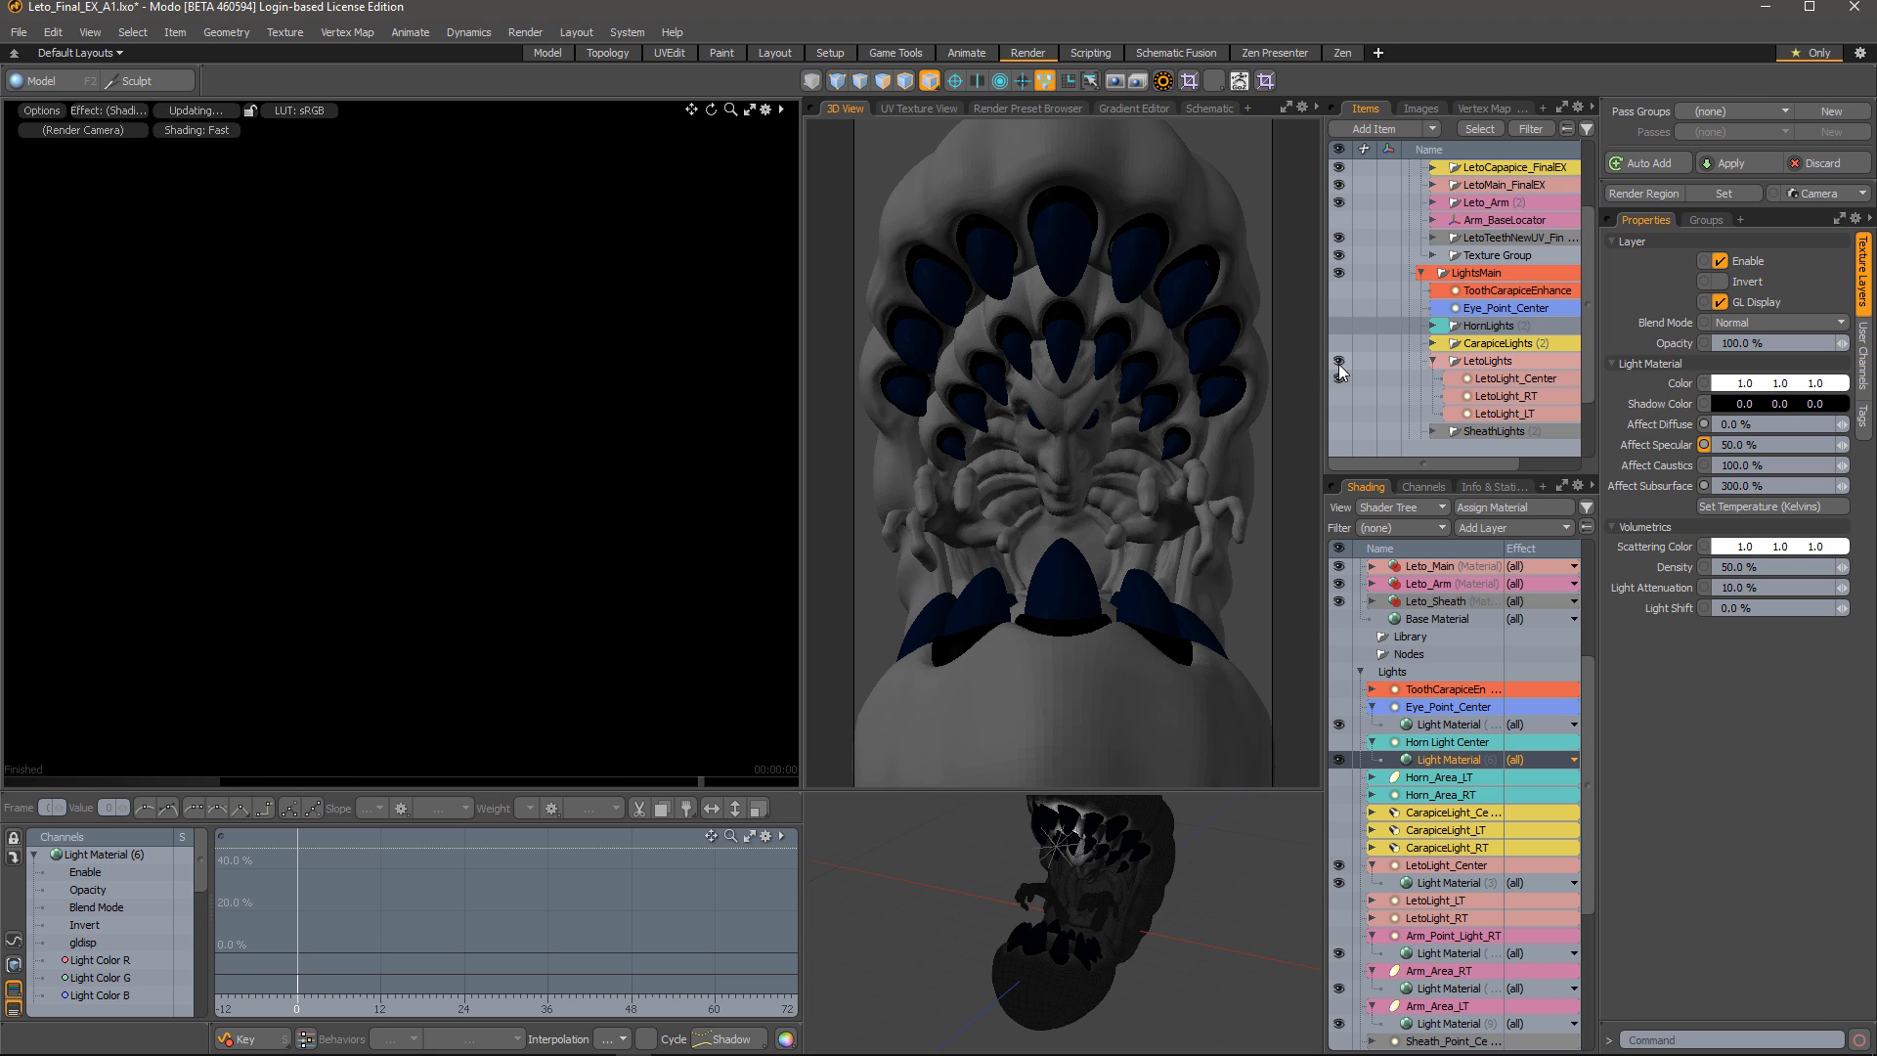
pyautogui.keyDown('alt'); pyautogui.moveTo(1090, 906); pyautogui.dragTo(1173, 908); pyautogui.keyUp('alt')
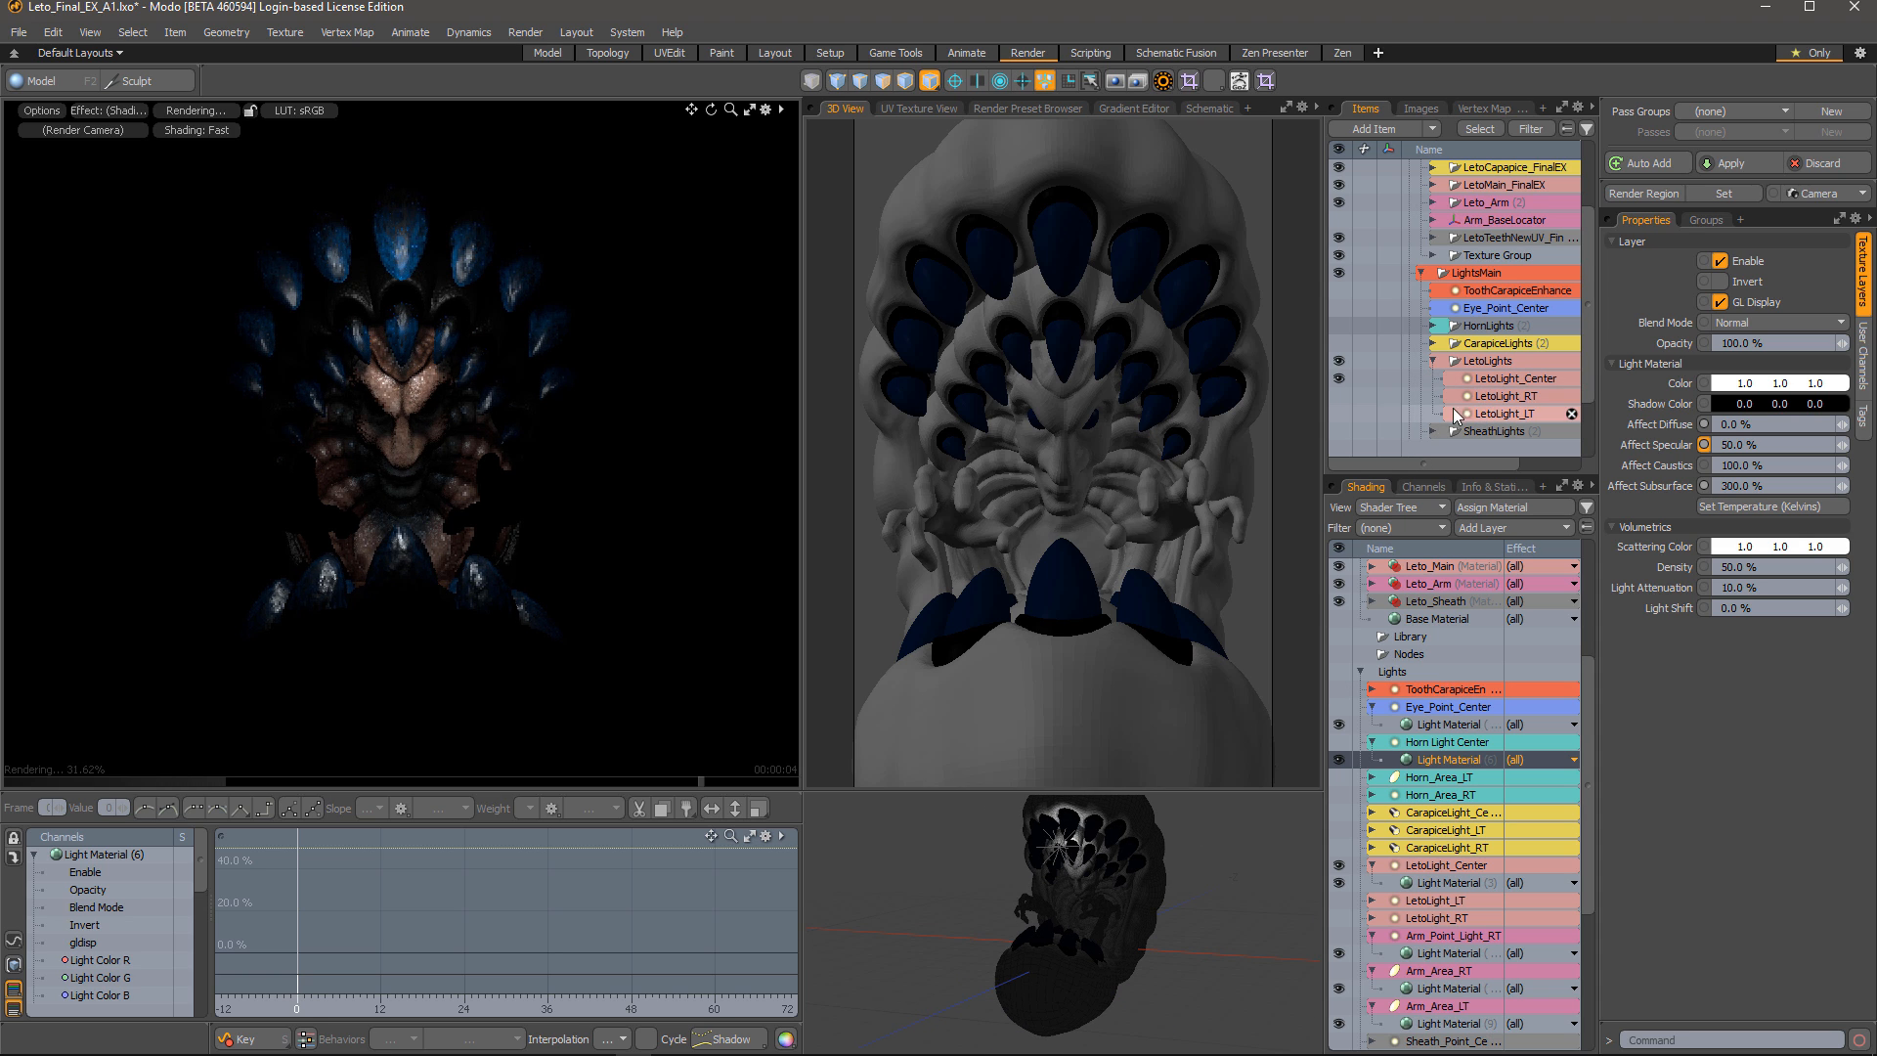
pyautogui.click(1345, 396)
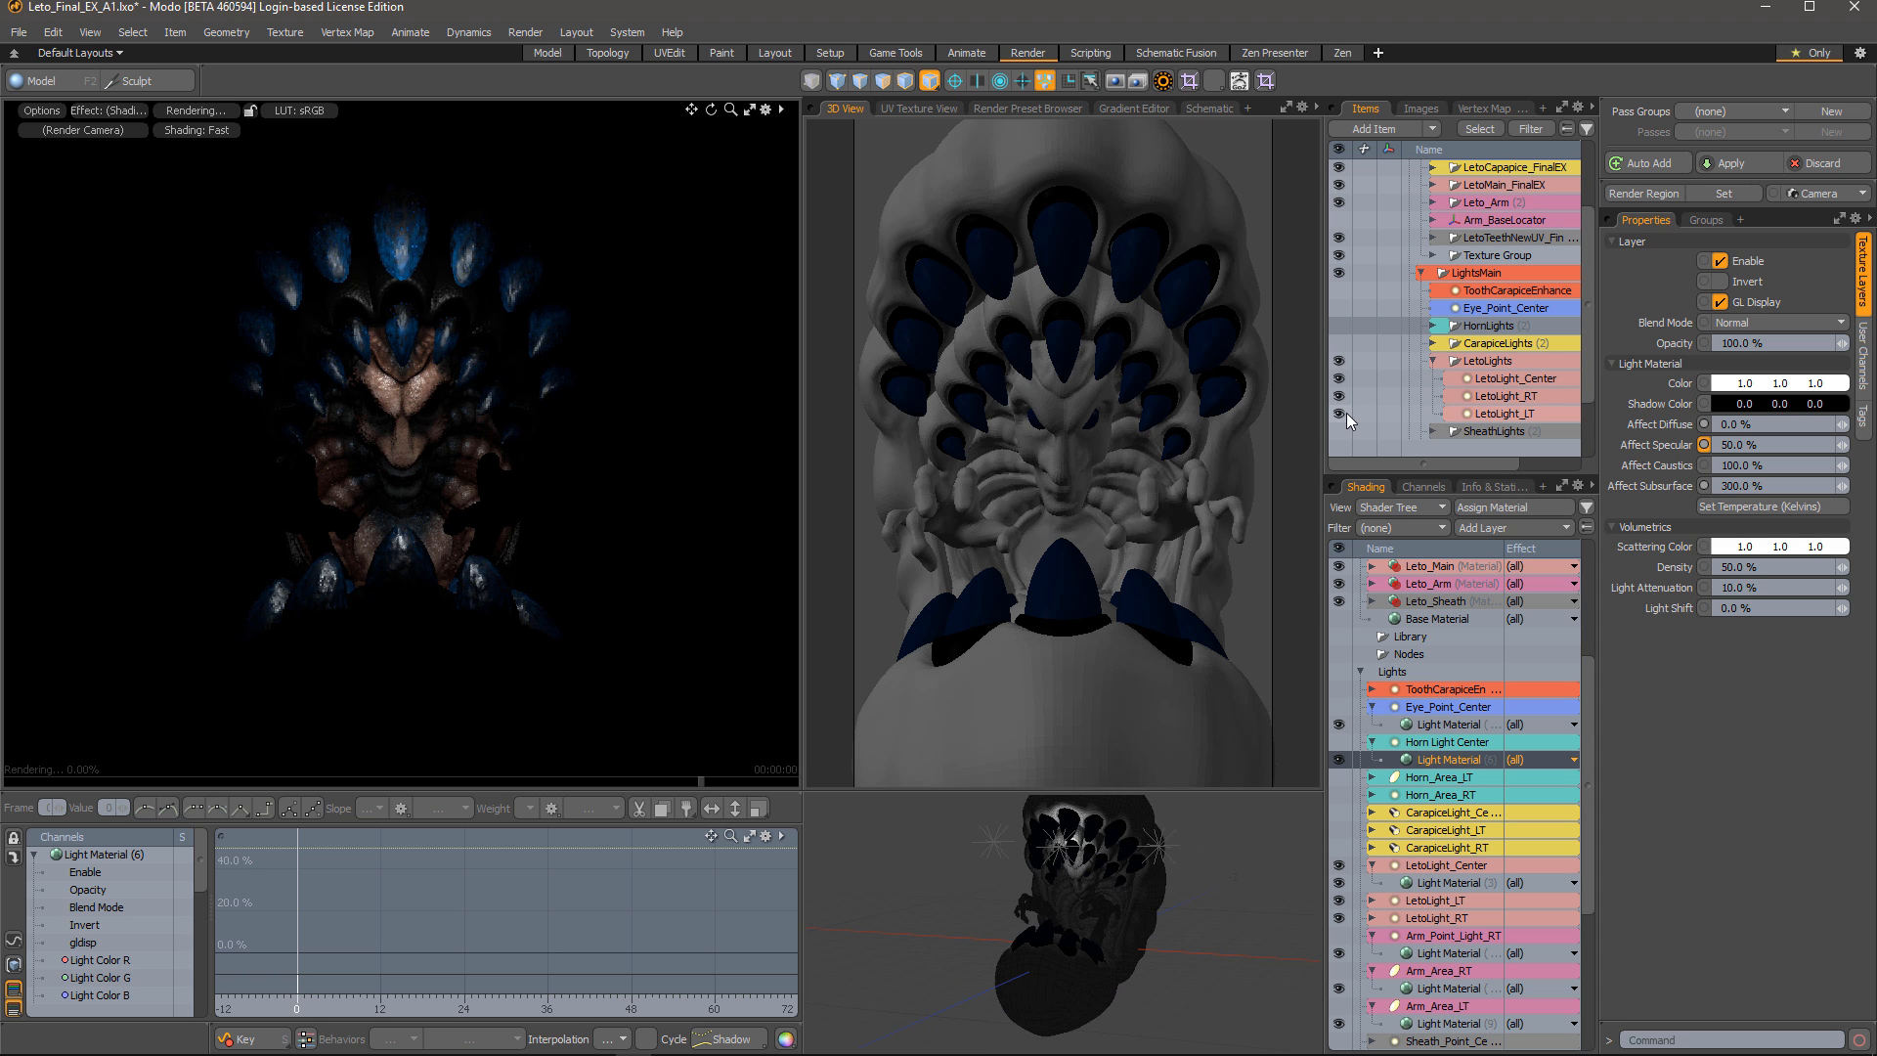
pyautogui.click(1340, 415)
pyautogui.click(1340, 395)
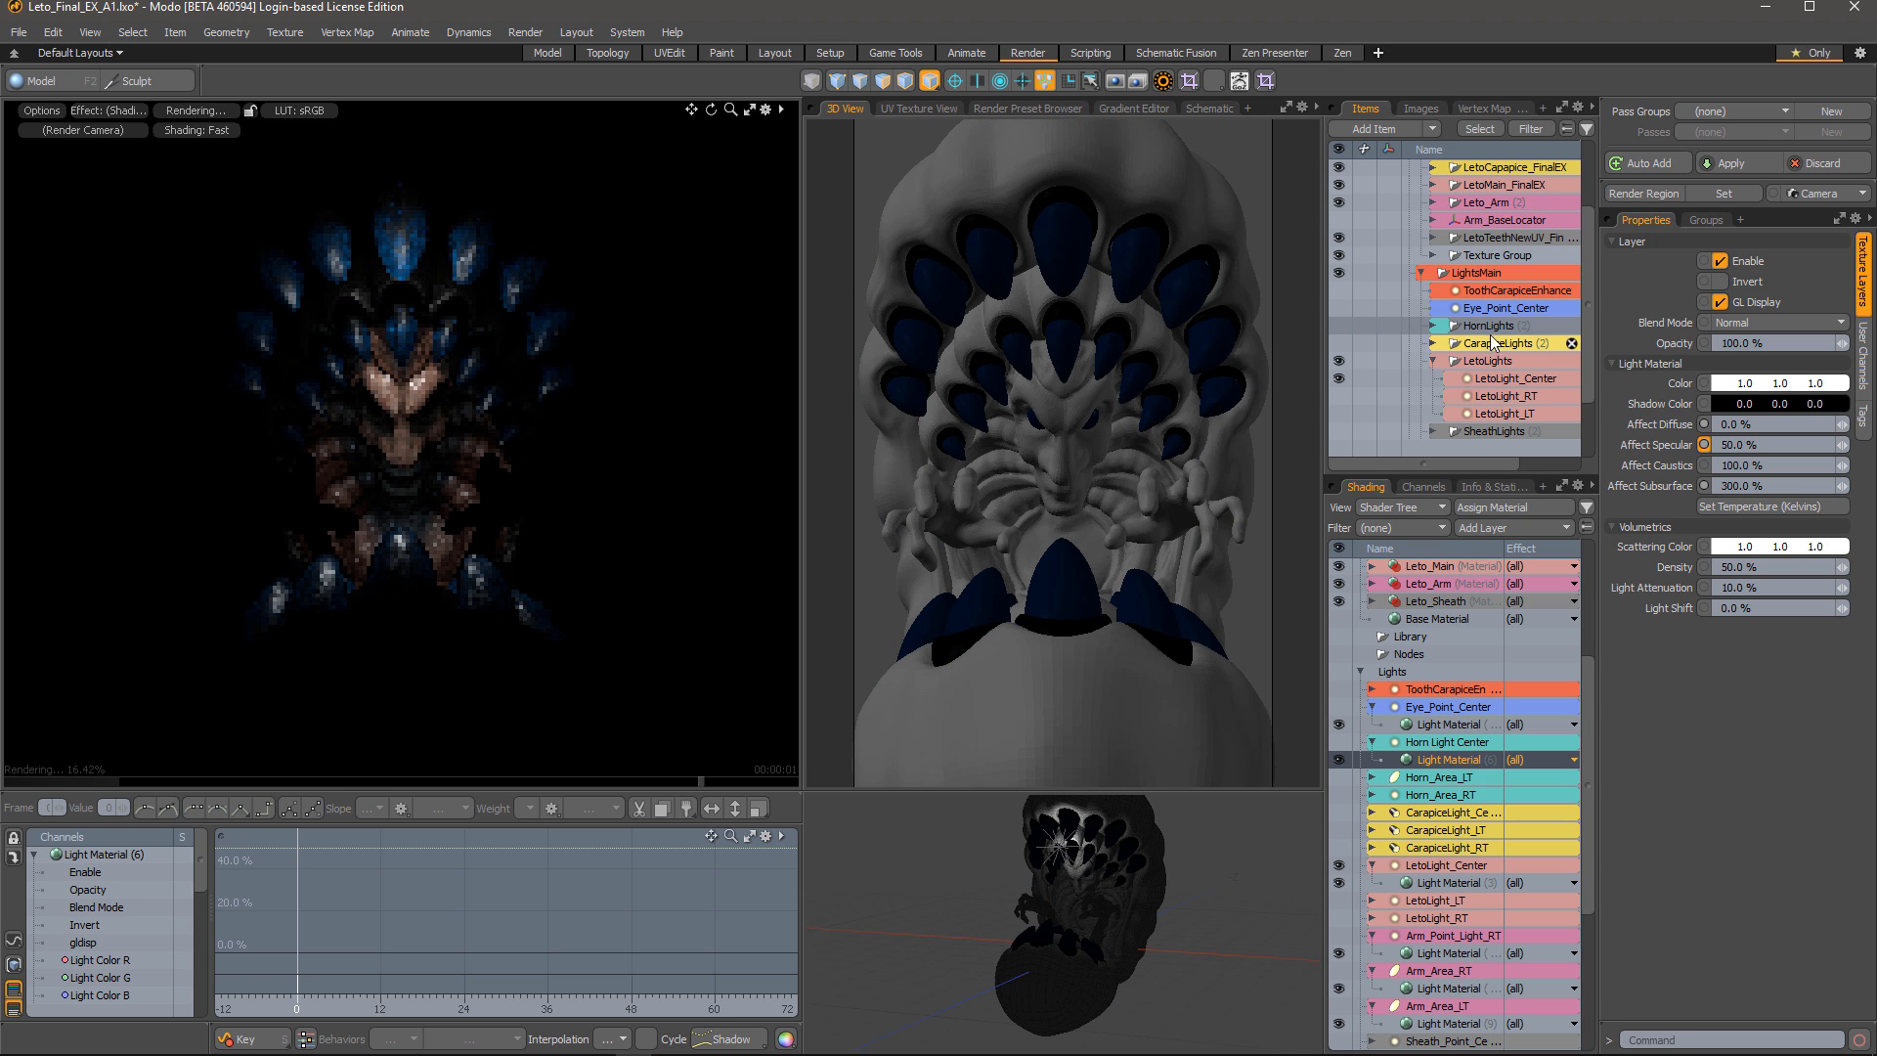
# Select the LetoLight_Center light in the viewport, and check which light groups contain it
pyautogui.scroll(-3, 1482, 372)
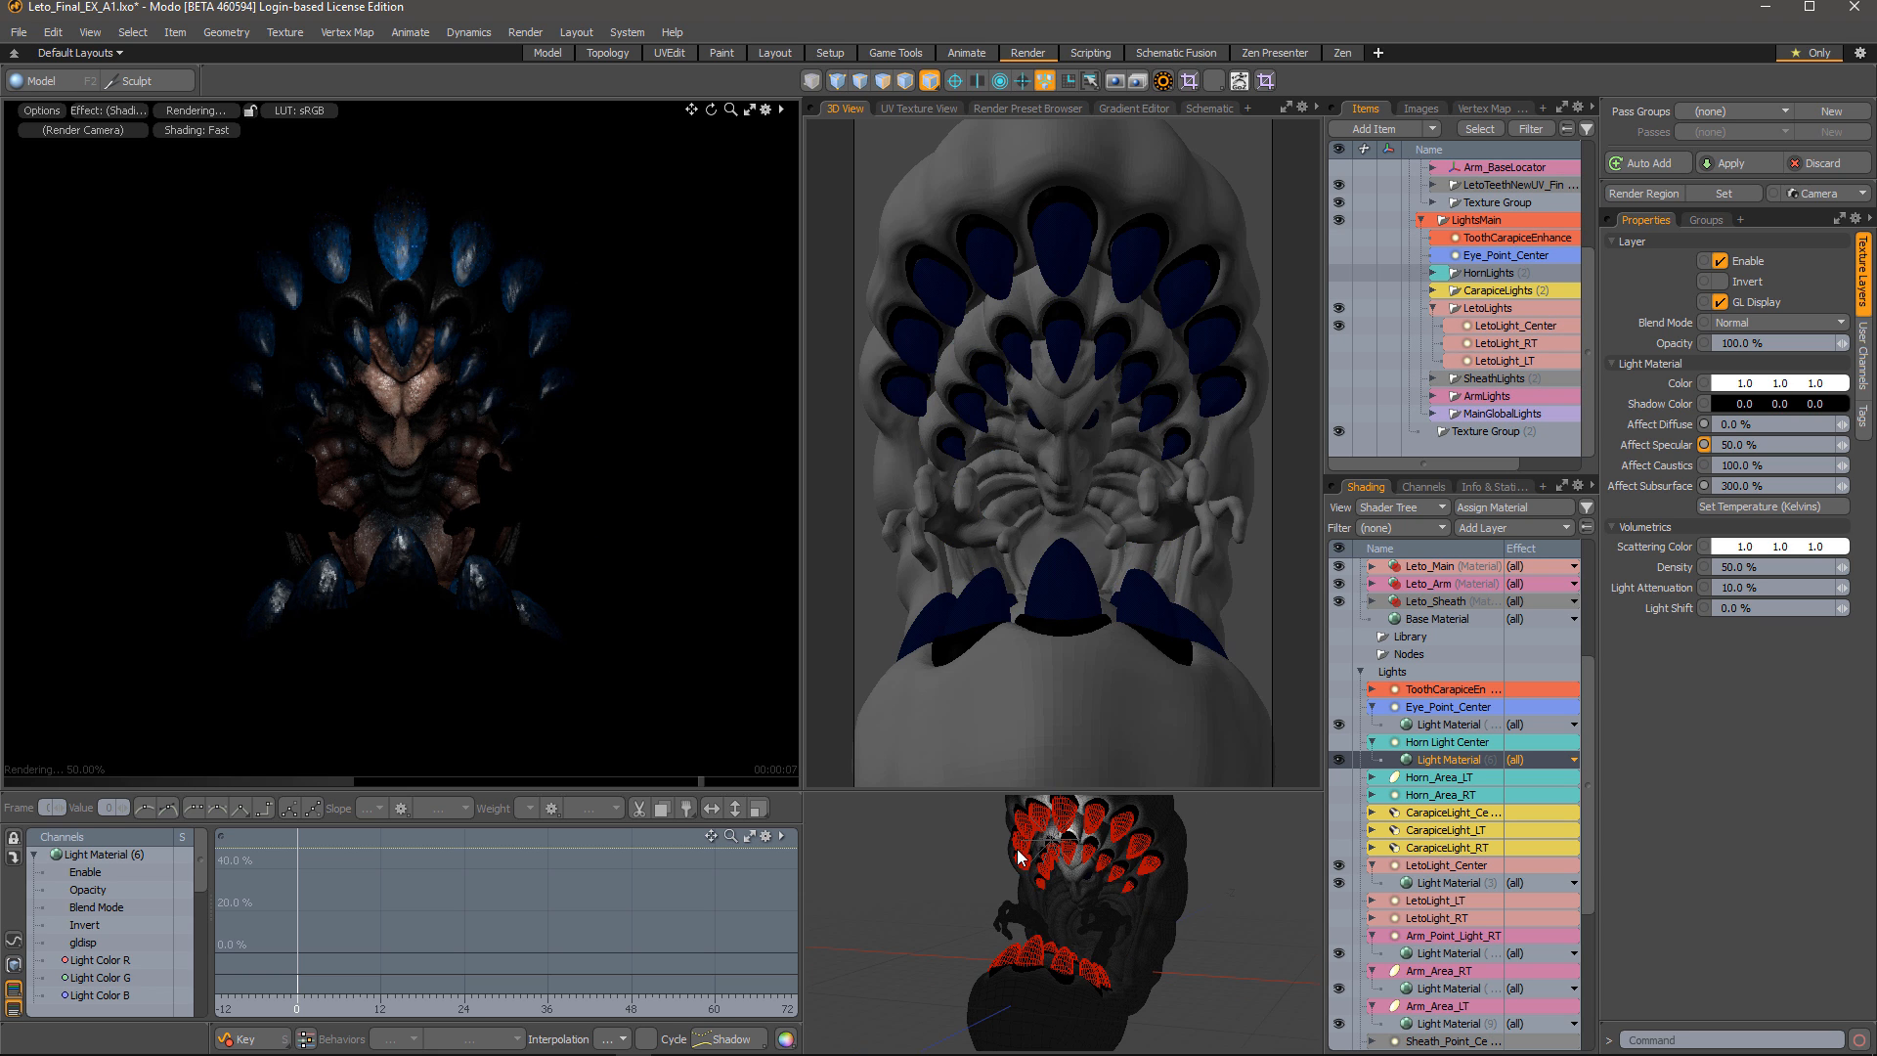
pyautogui.click(1058, 900)
pyautogui.keyDown('alt'); pyautogui.moveTo(1059, 897); pyautogui.dragTo(1153, 953); pyautogui.keyUp('alt')
pyautogui.click(1705, 221)
pyautogui.scroll(-2, 1764, 548)
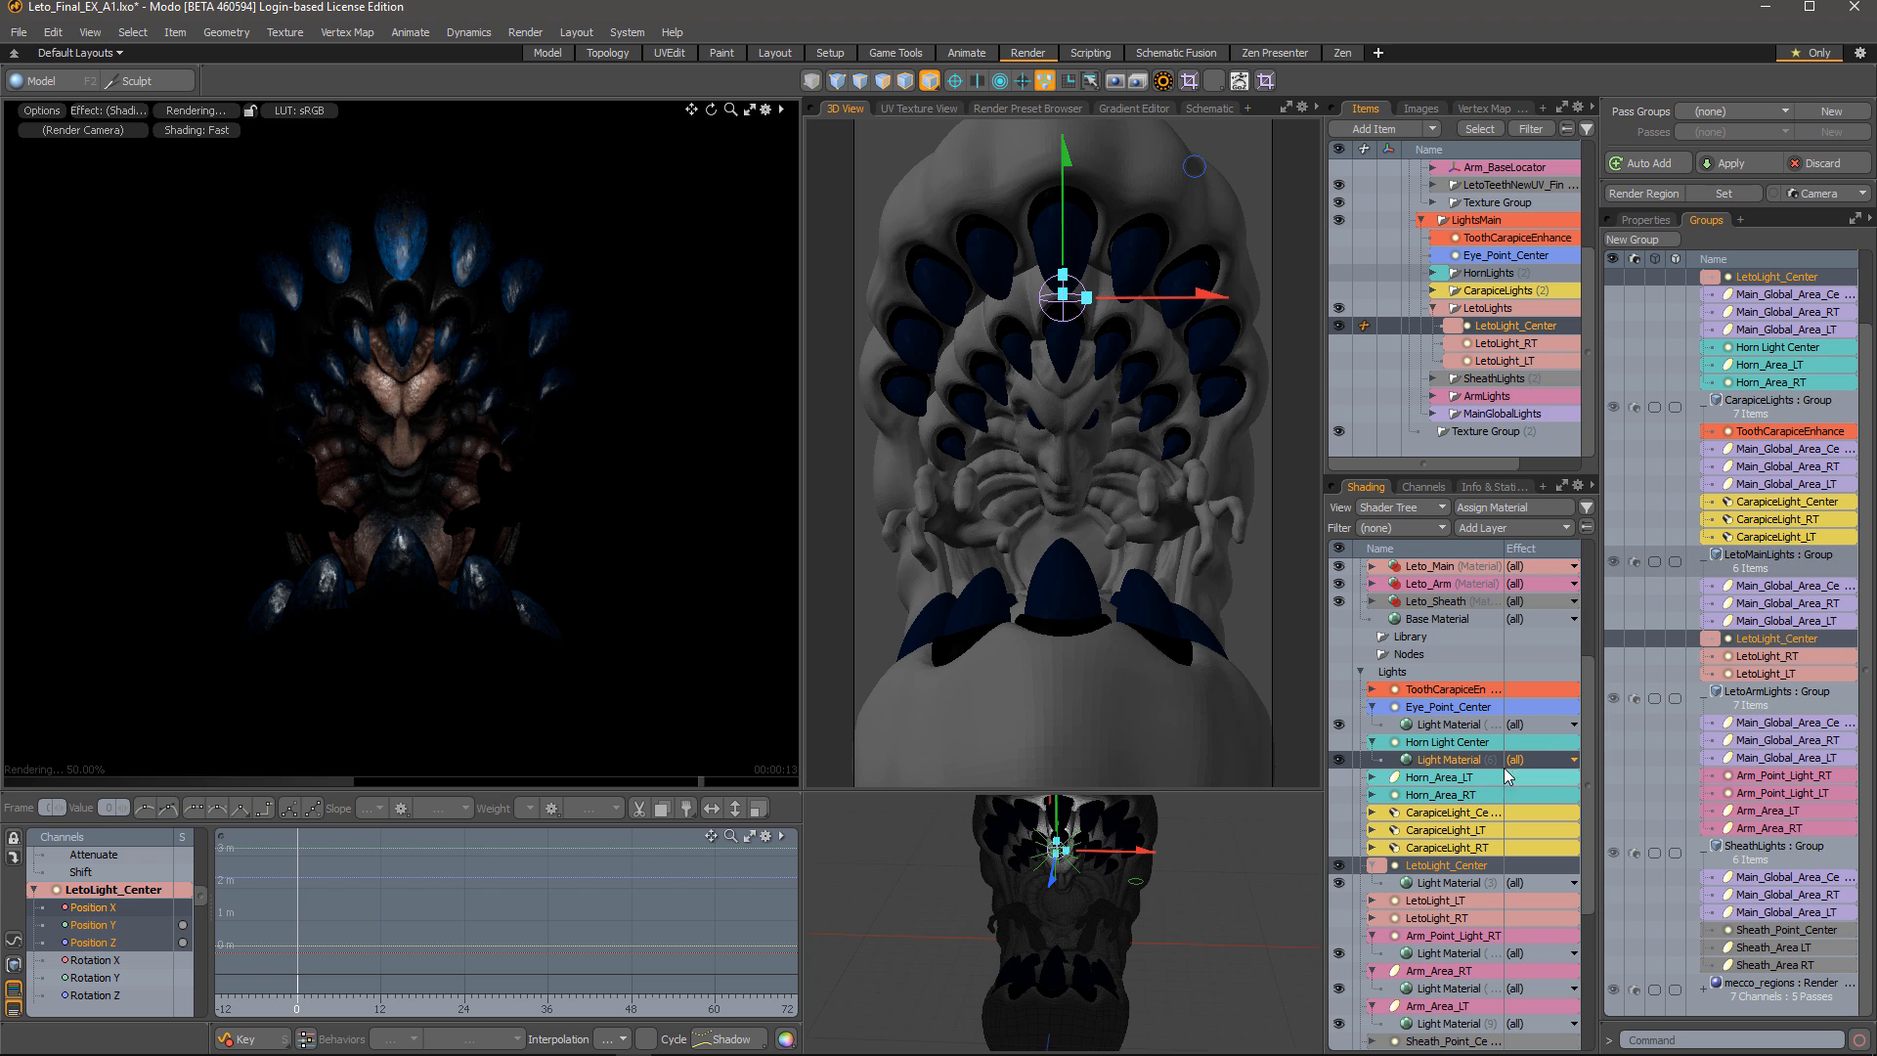
# Expand the Leto_Main material, and compare the light linking of Main_Shader with the lights in the LetoMainLights group
pyautogui.scroll(3, 1369, 682)
pyautogui.click(1373, 673)
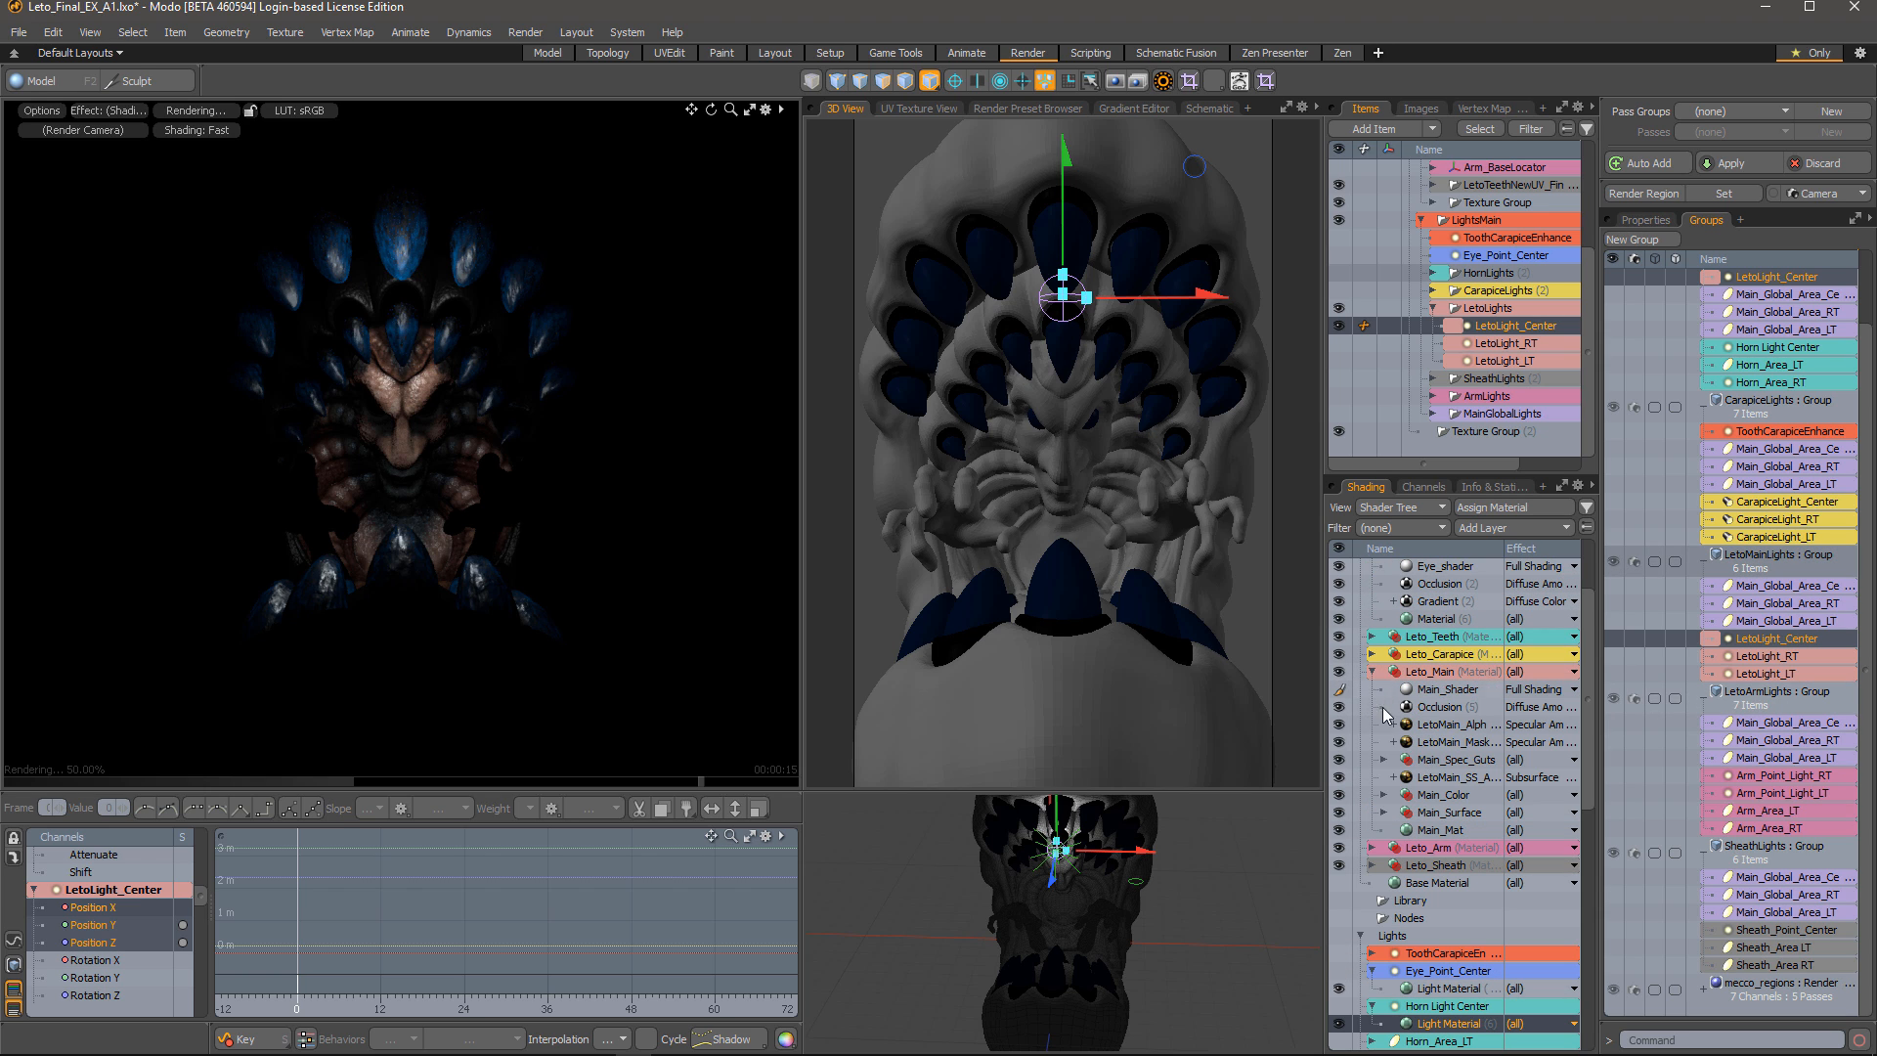
pyautogui.click(1445, 691)
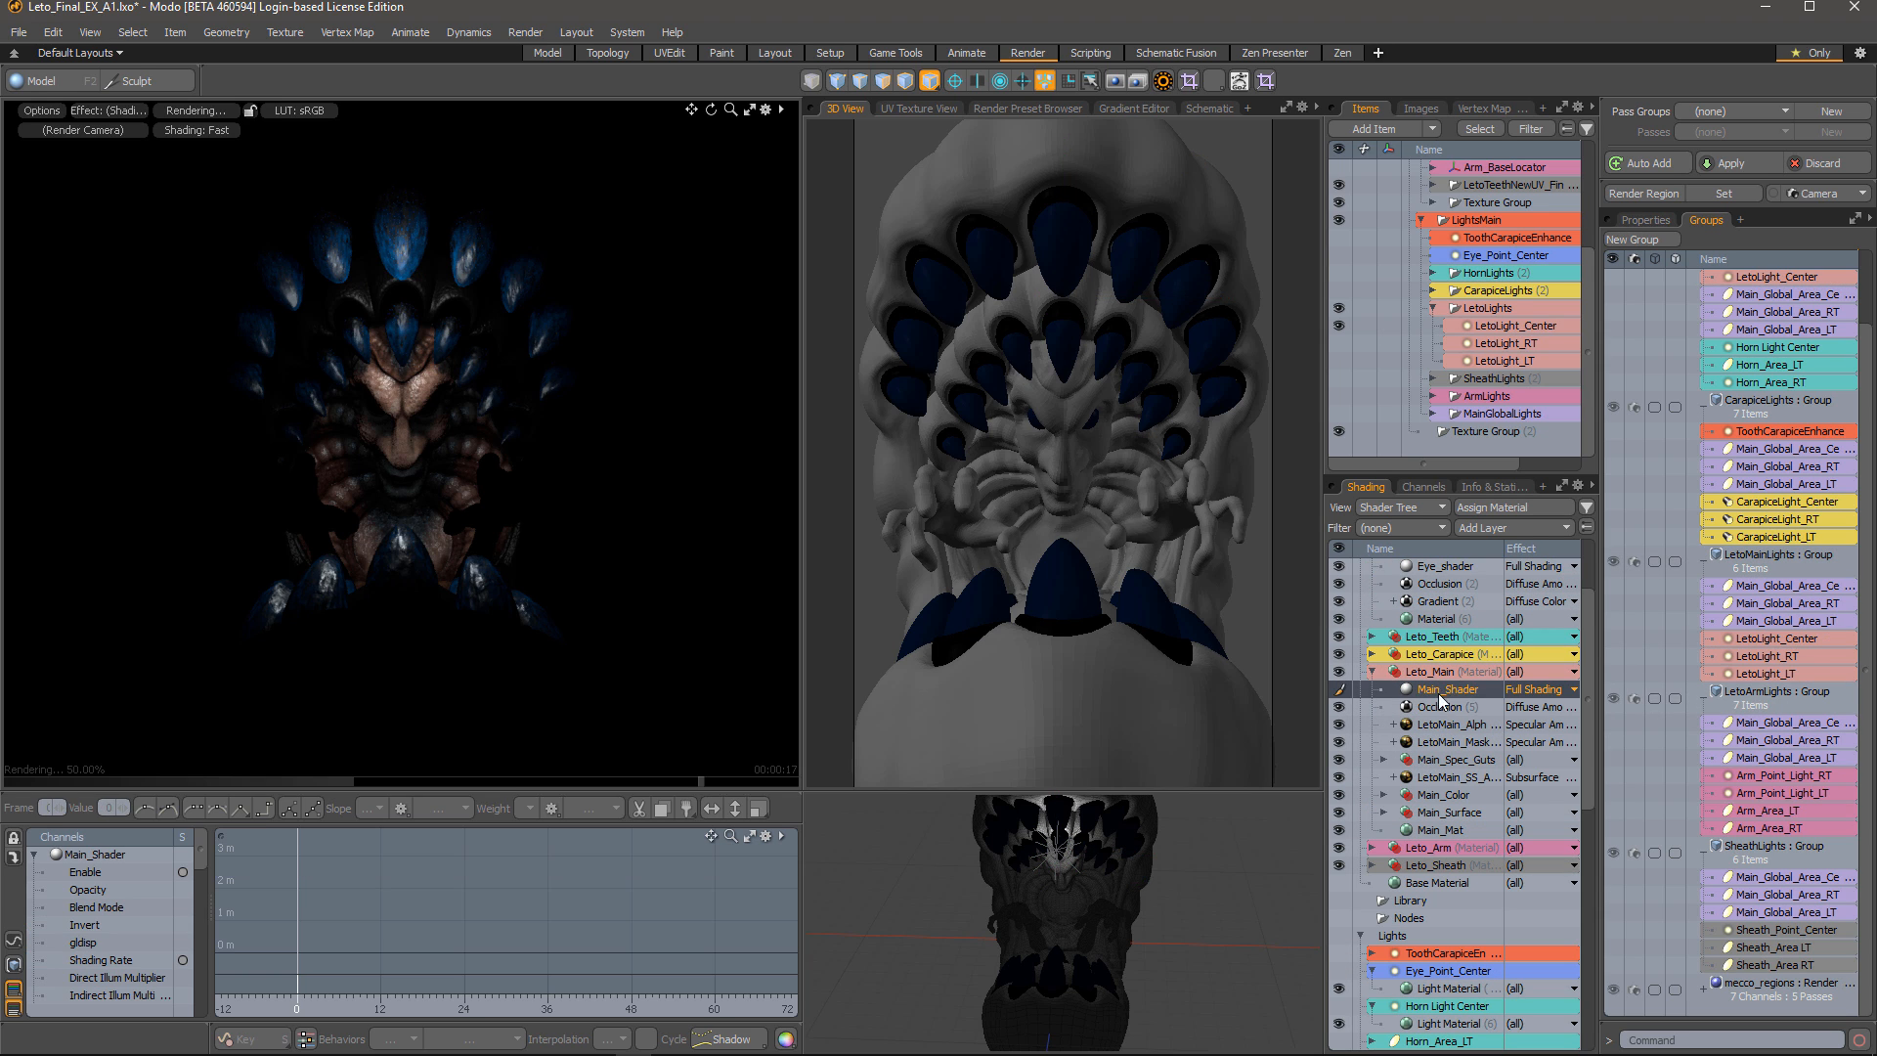
pyautogui.click(1635, 220)
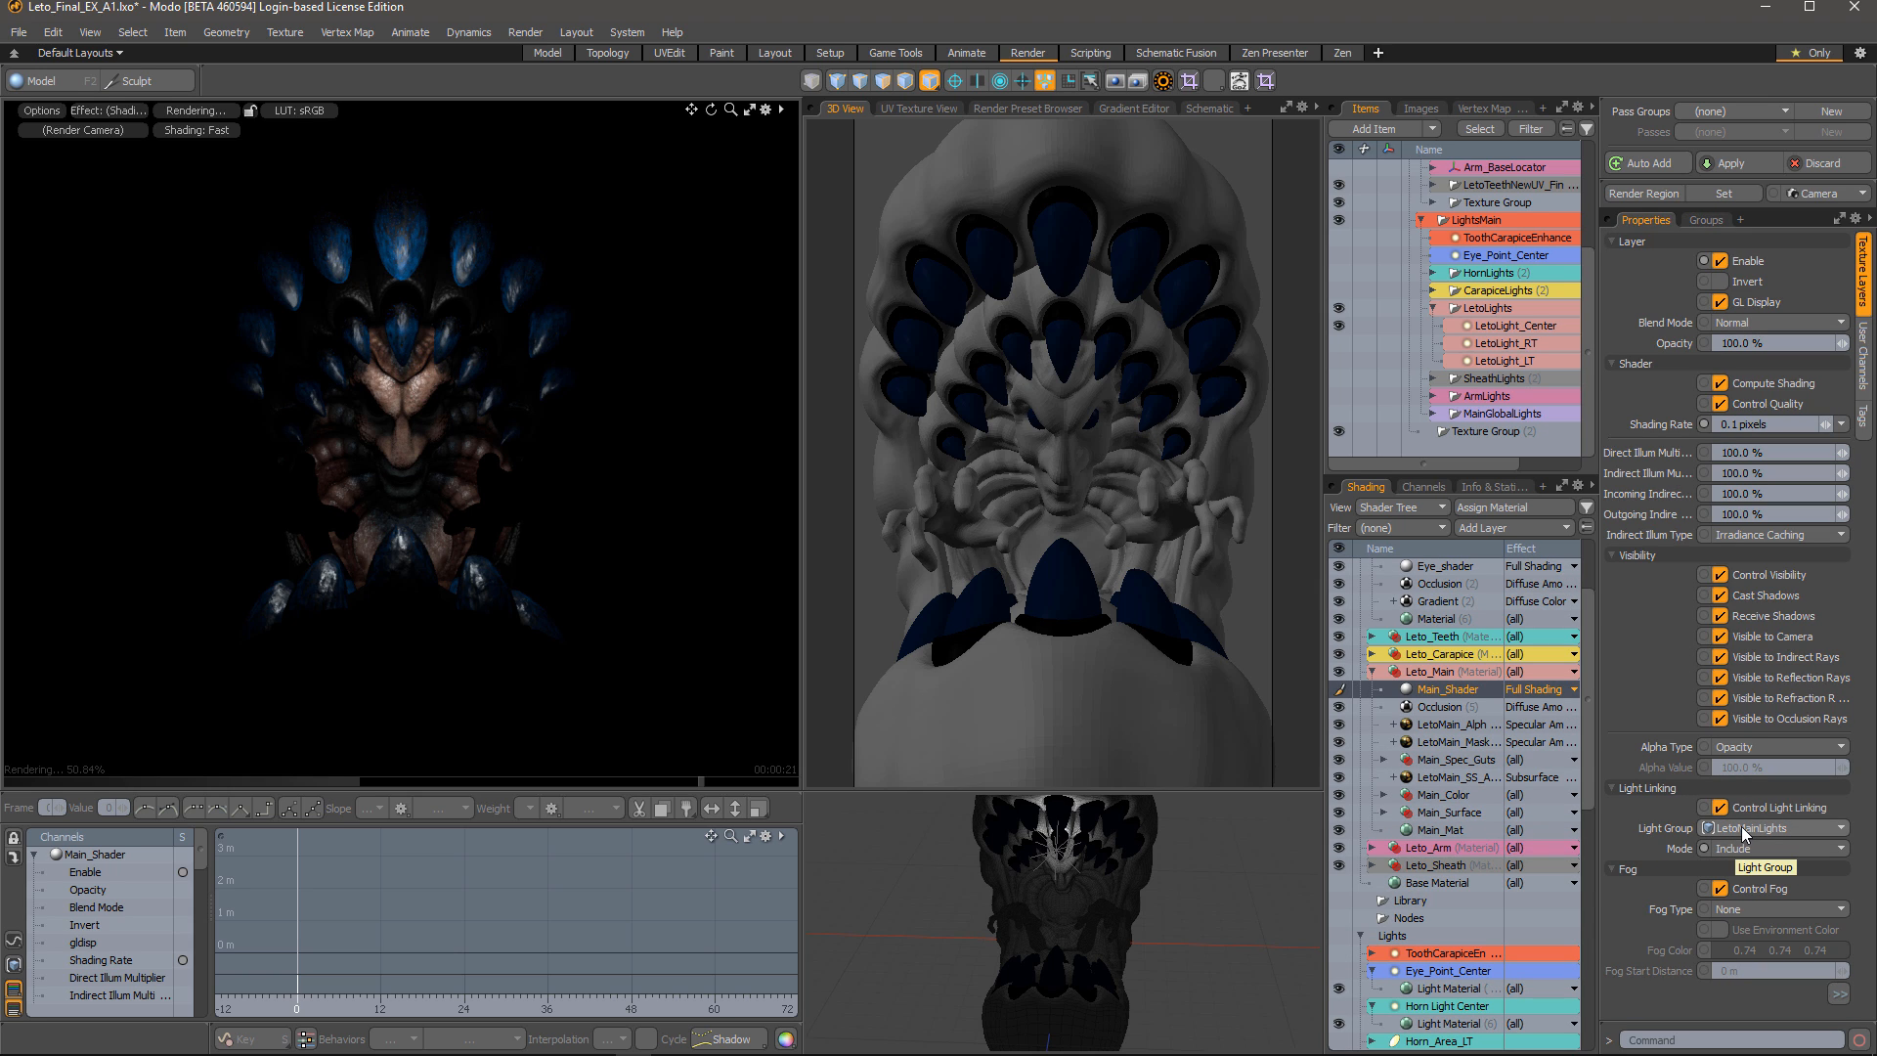
pyautogui.click(1706, 220)
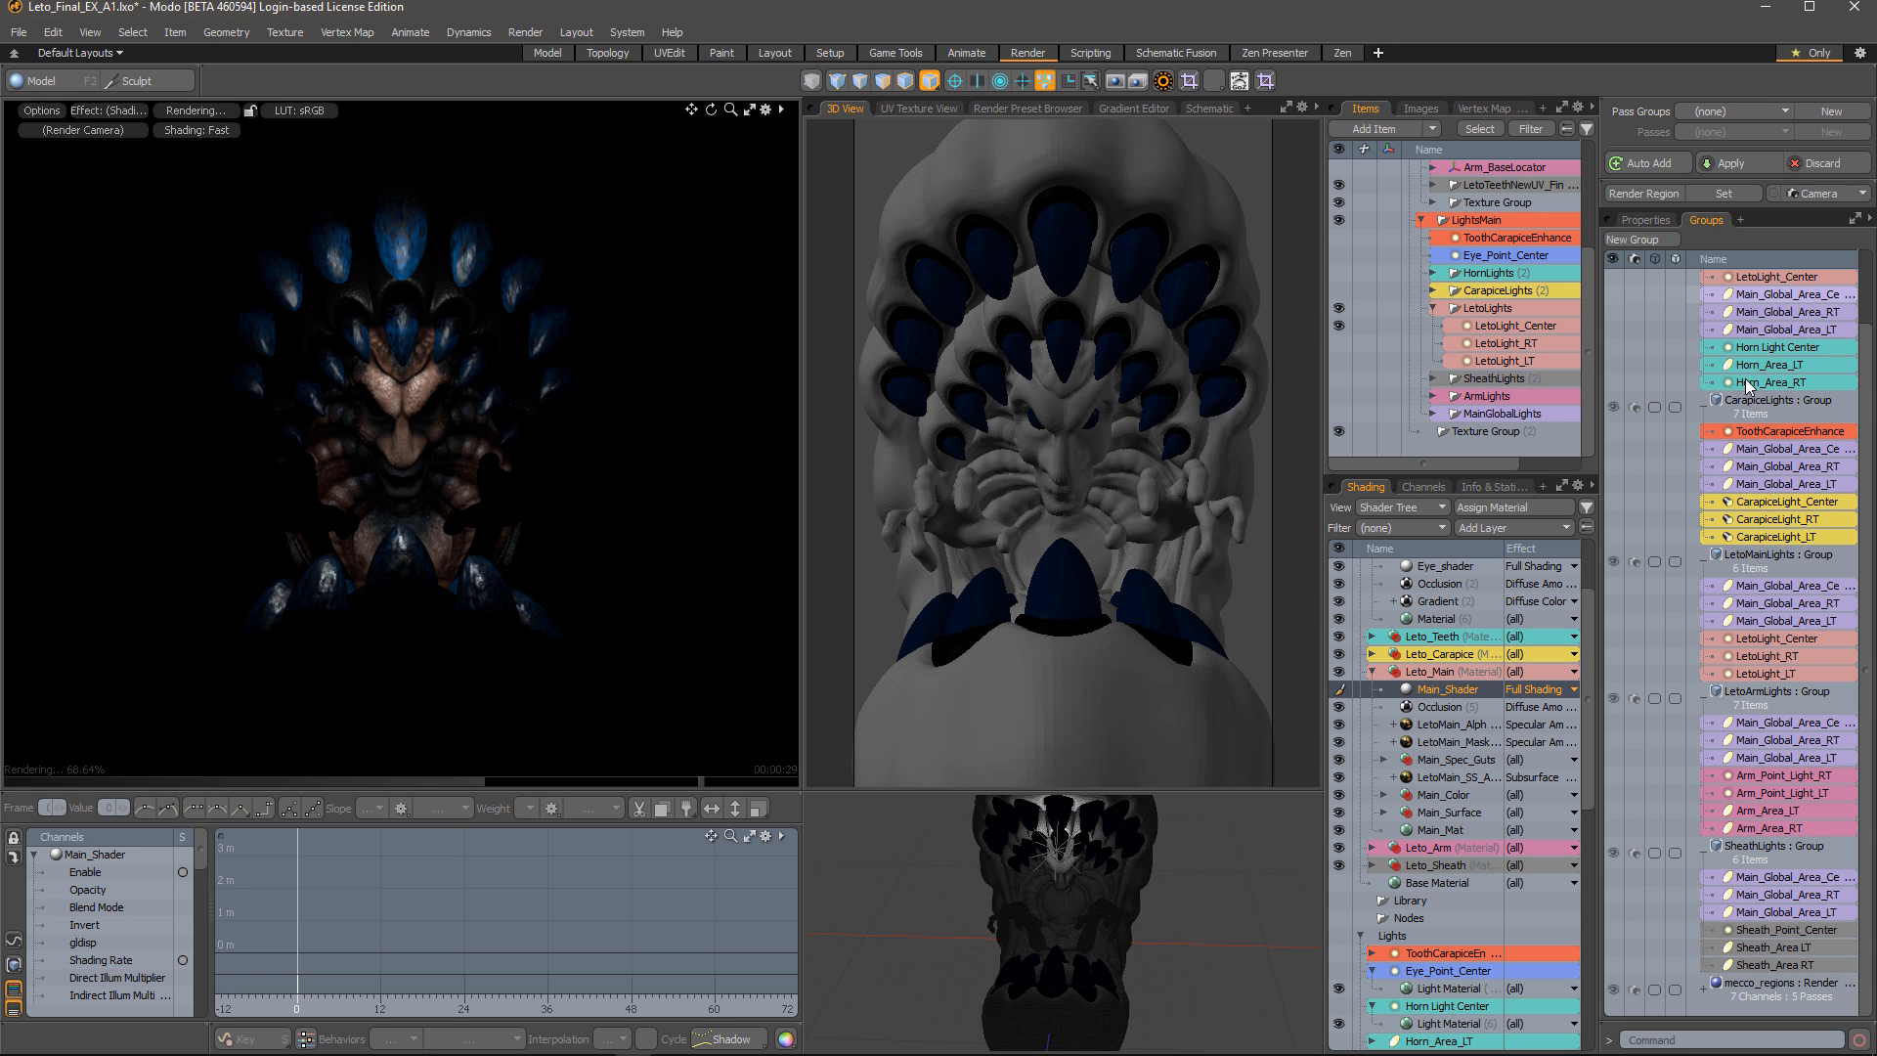
# Review the lights listed in the light groups, and collapse the Leto_Main material to look over the lights in the shader tree
pyautogui.scroll(3, 1732, 797)
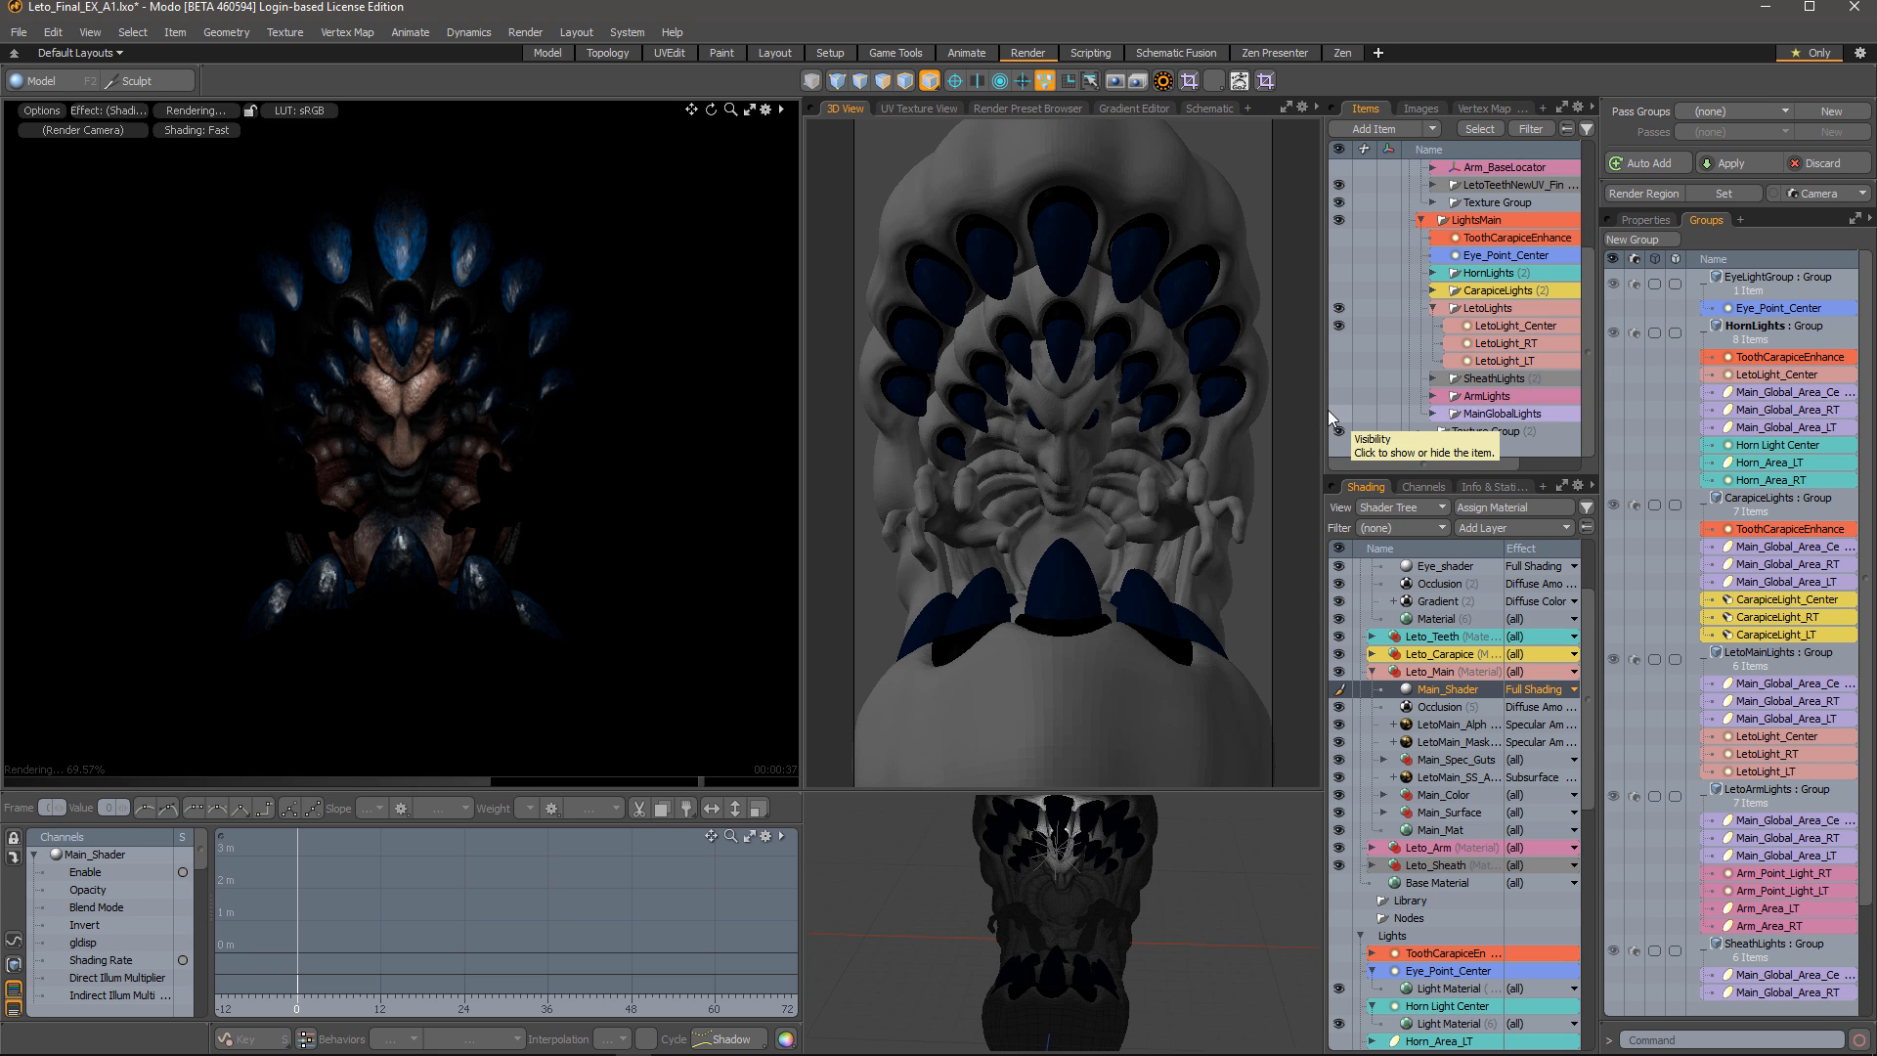
pyautogui.scroll(-3, 1667, 645)
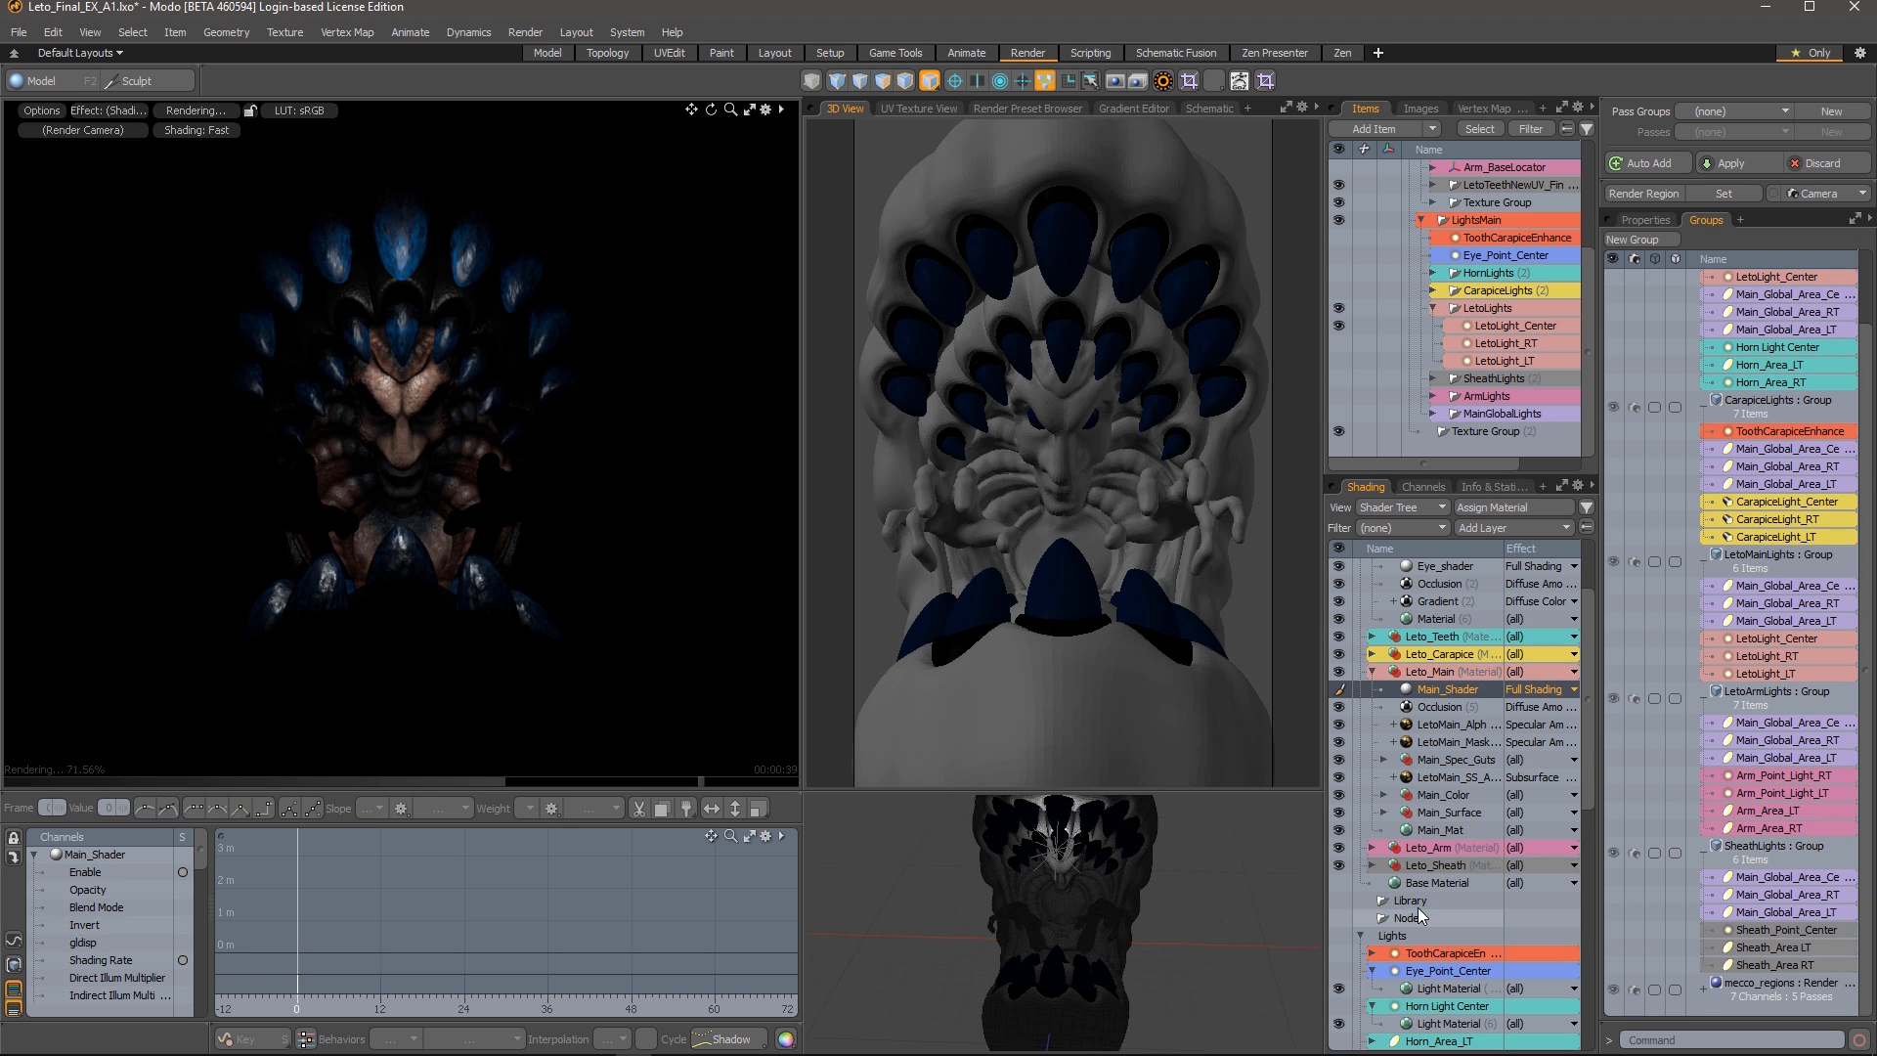
pyautogui.click(1373, 671)
pyautogui.scroll(-2, 1430, 876)
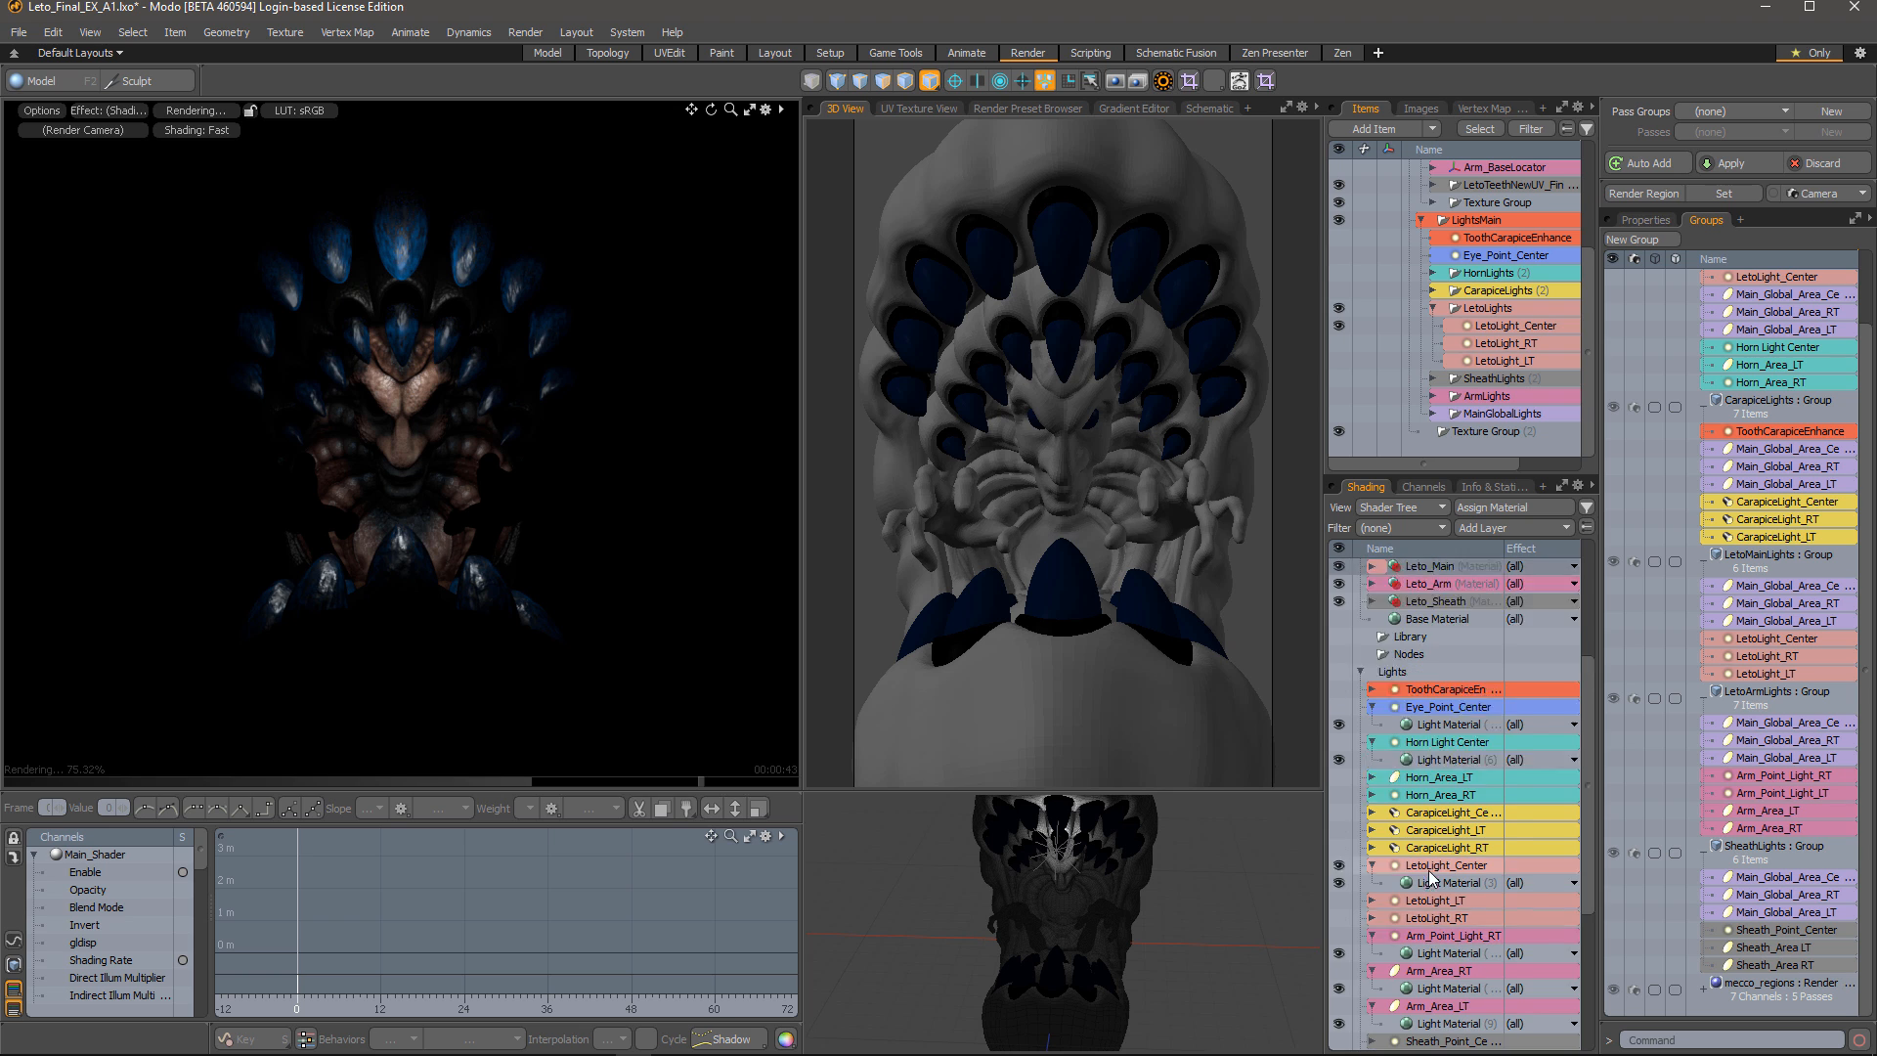
pyautogui.scroll(4, 1431, 876)
# Select the LetoLight_Center light in the perspective viewport, and inspect its placement in front of the creature
pyautogui.keyDown('ctrl'); pyautogui.keyDown('alt'); pyautogui.moveTo(1176, 888); pyautogui.dragTo(1208, 888); pyautogui.keyUp('alt'); pyautogui.keyUp('ctrl')
pyautogui.keyDown('alt'); pyautogui.moveTo(1208, 888); pyautogui.dragTo(1018, 818); pyautogui.keyUp('alt')
pyautogui.click(1017, 865)
pyautogui.keyDown('alt'); pyautogui.moveTo(1066, 904); pyautogui.dragTo(1181, 909); pyautogui.keyUp('alt')
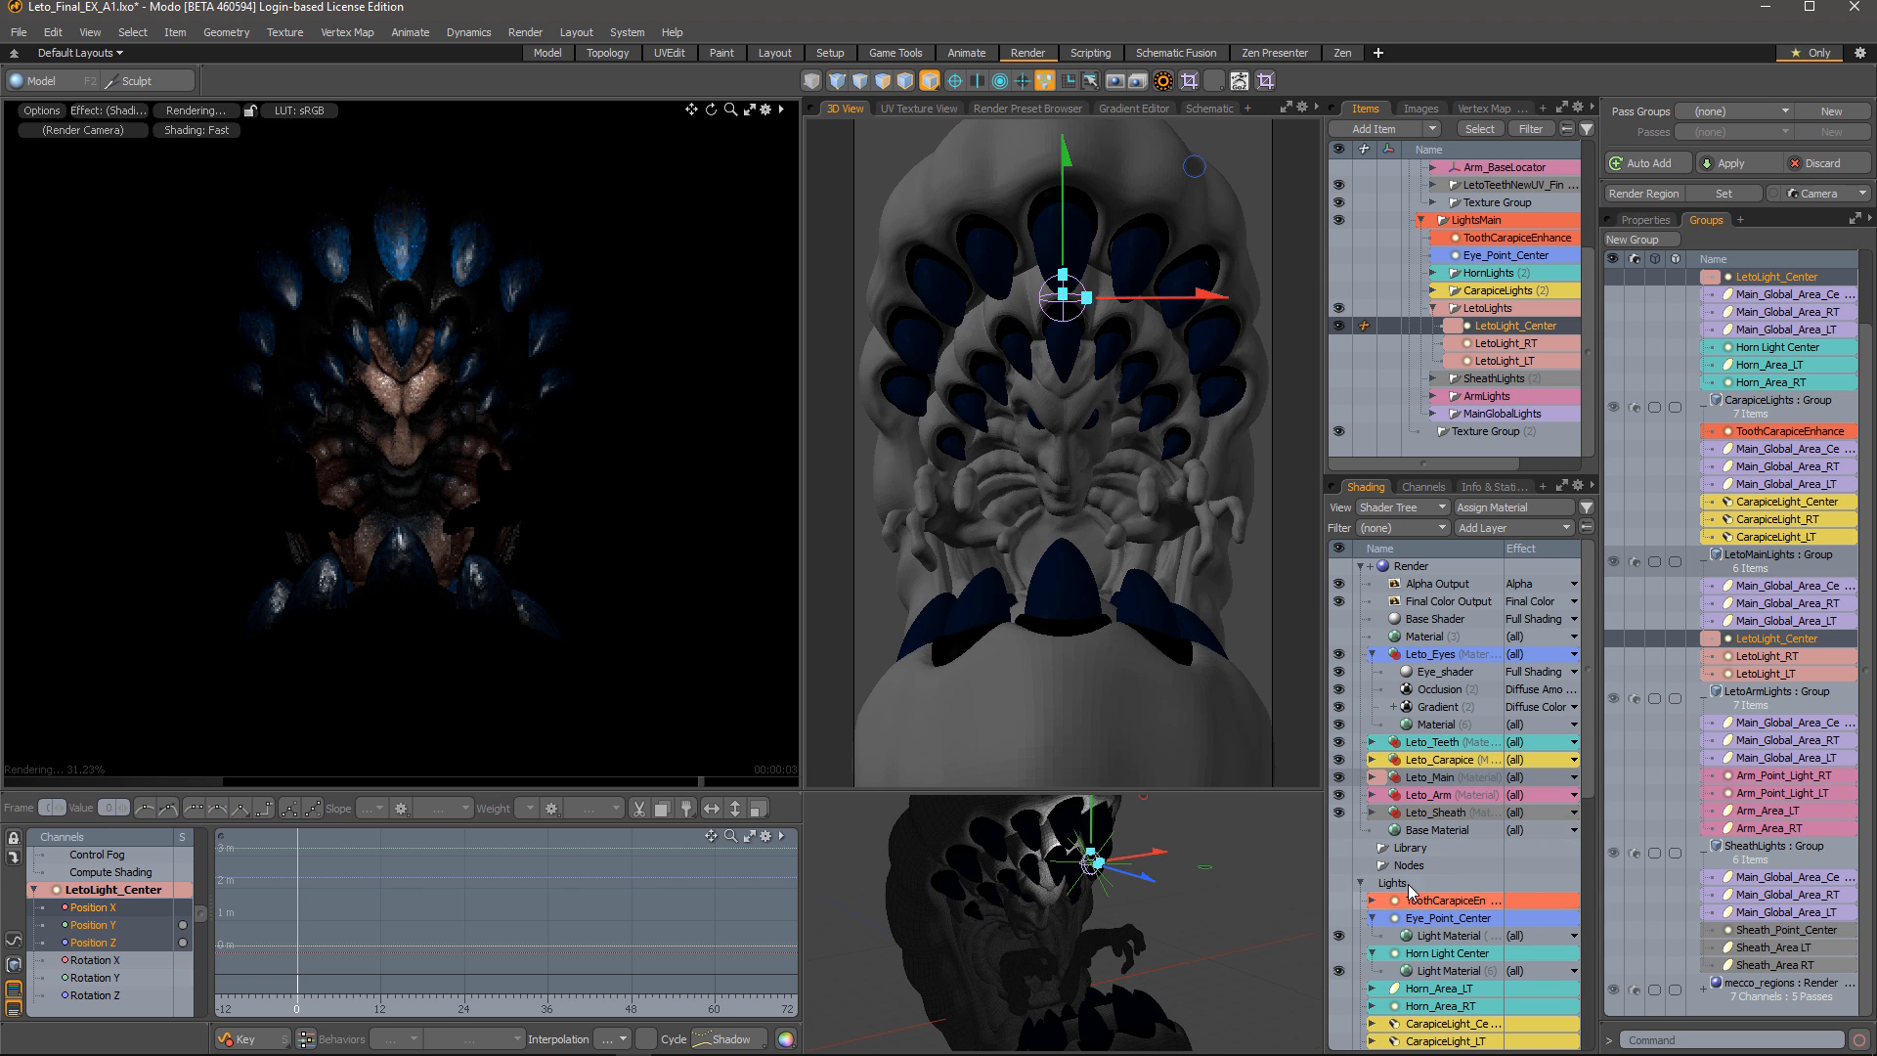
# Expand the Leto_Main material, and display the properties of LetoLight_Center's light material
pyautogui.click(1372, 777)
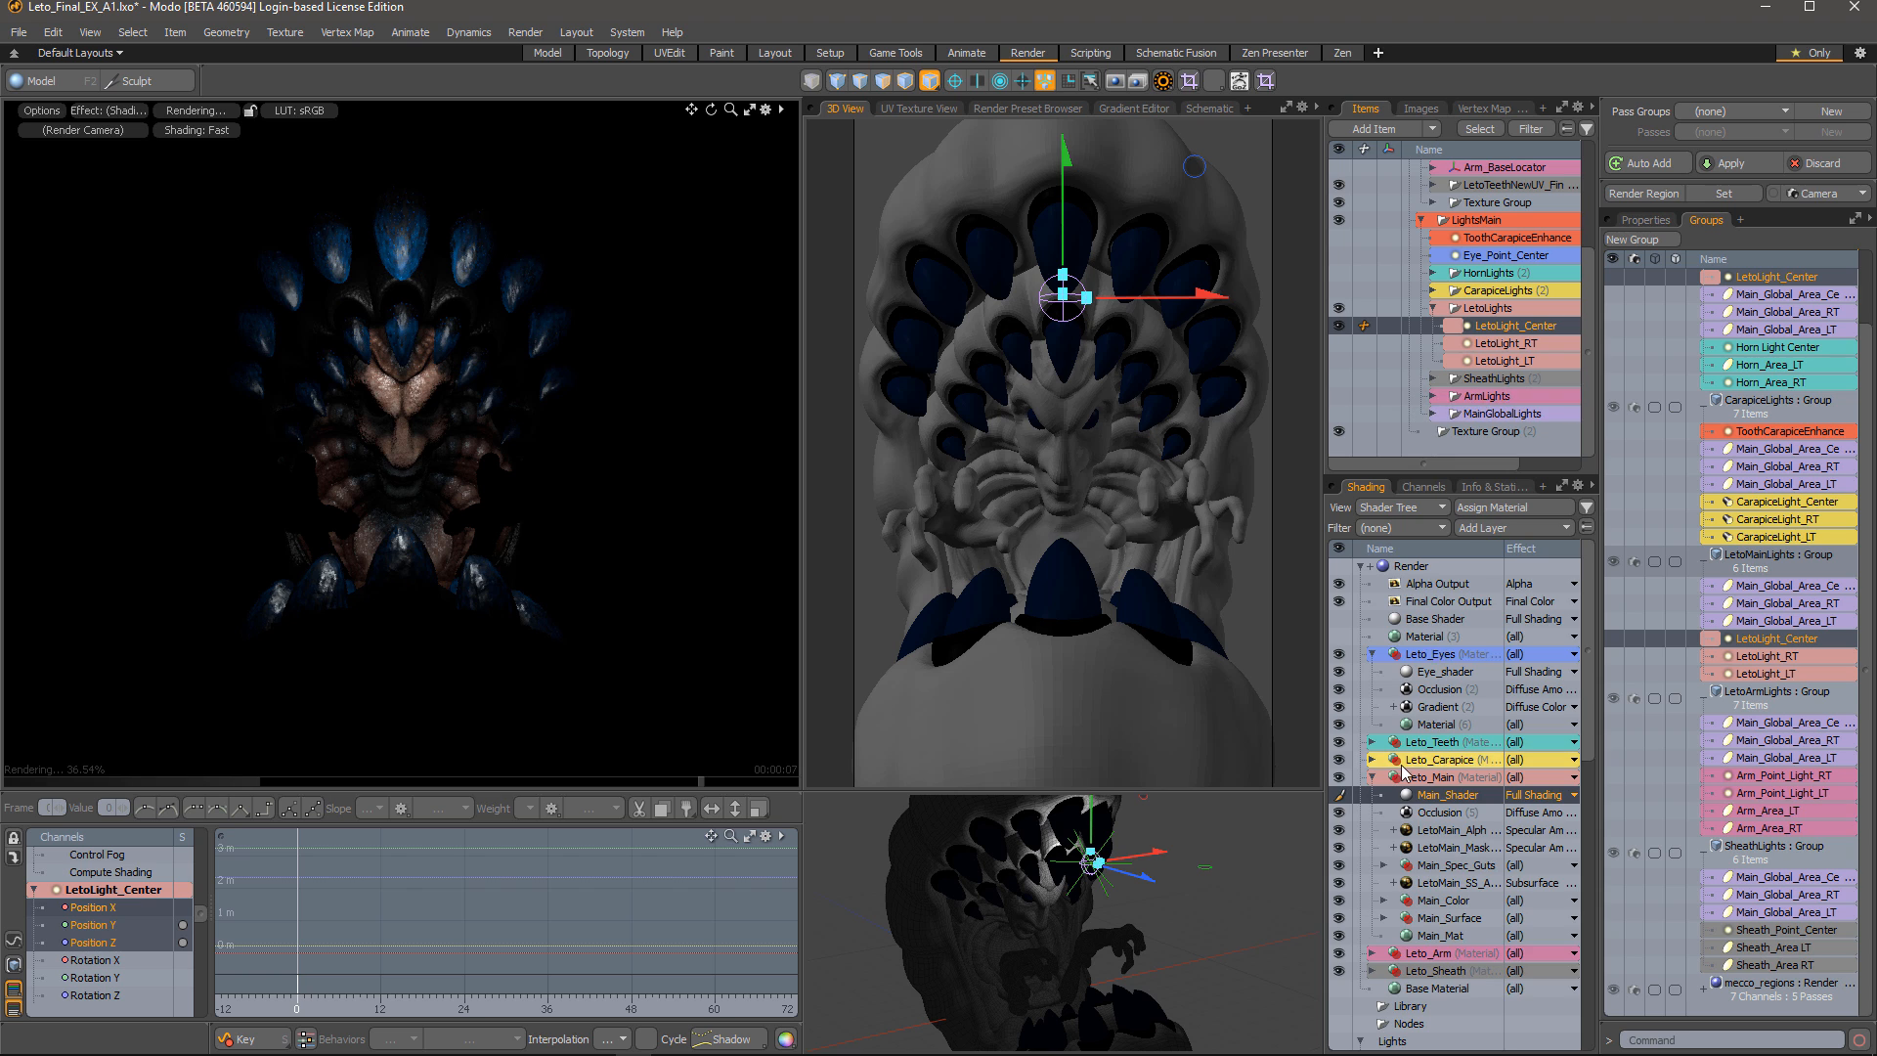
pyautogui.scroll(-10, 1418, 821)
pyautogui.scroll(-3, 1400, 849)
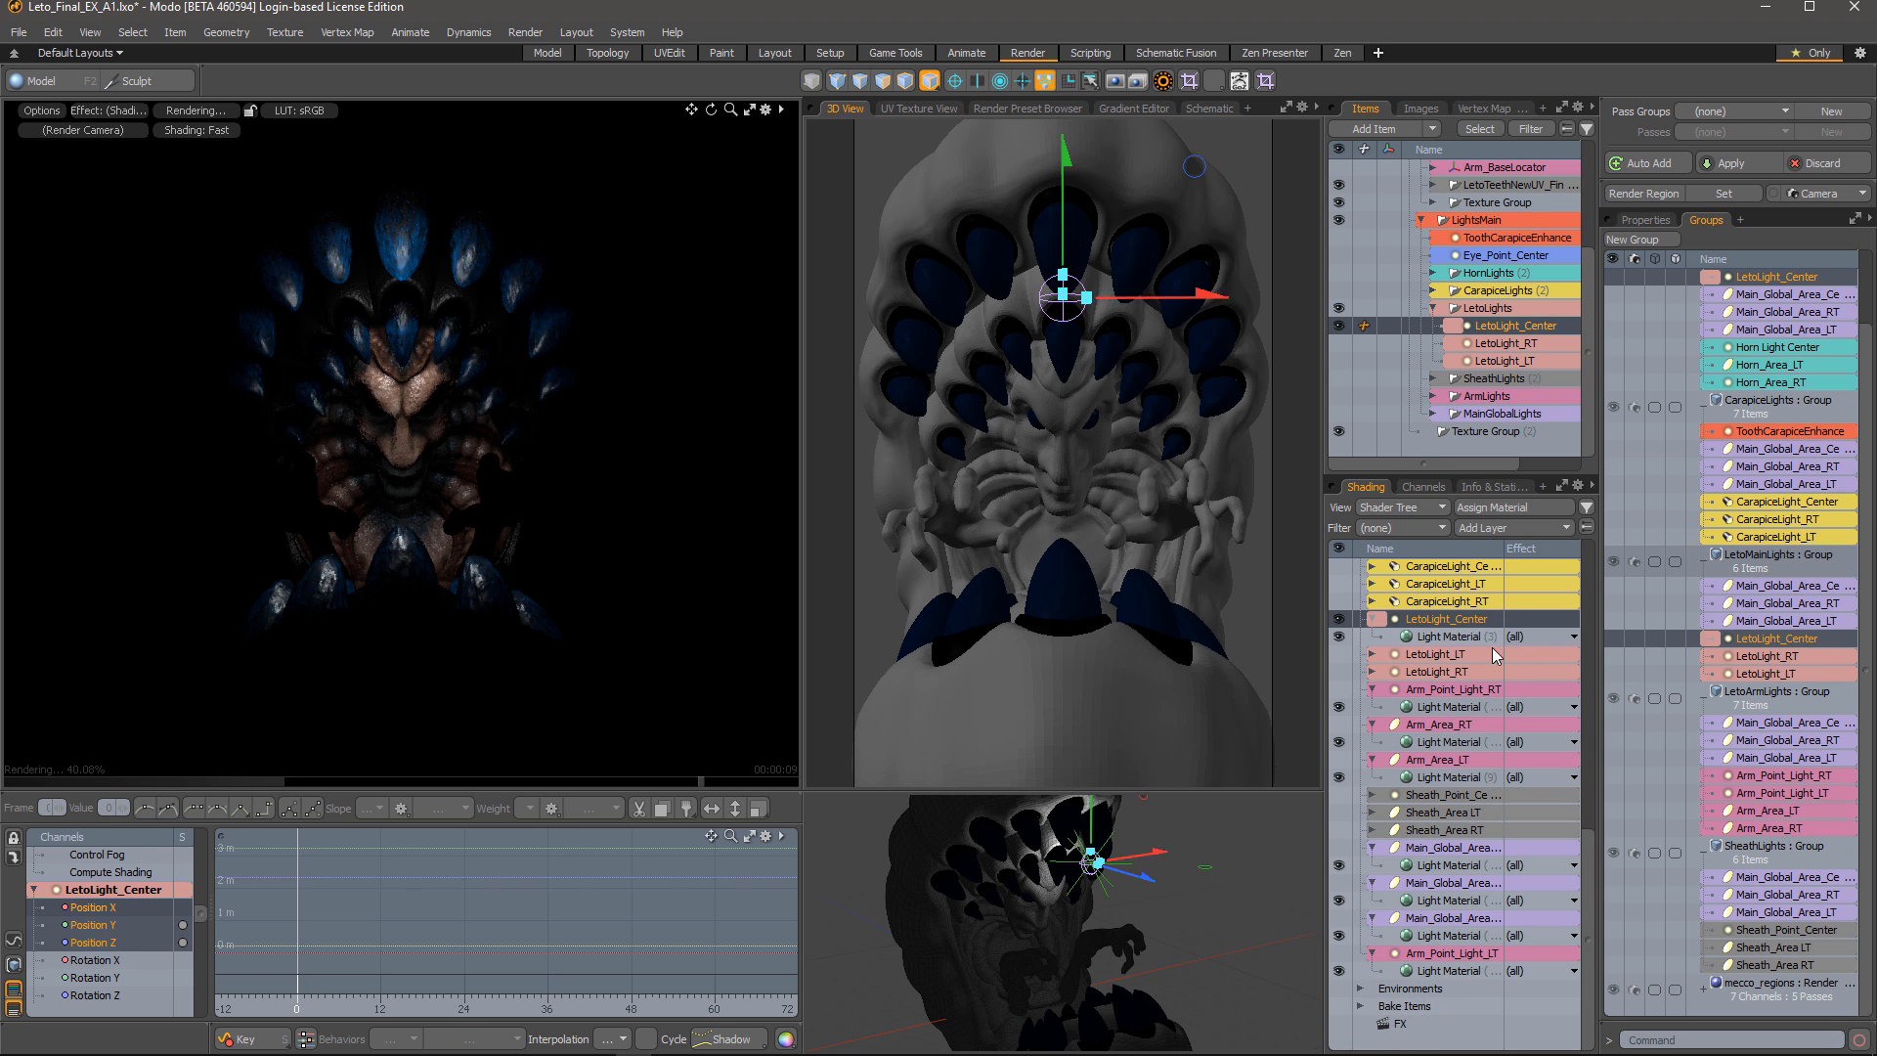
pyautogui.click(1476, 637)
pyautogui.click(1653, 221)
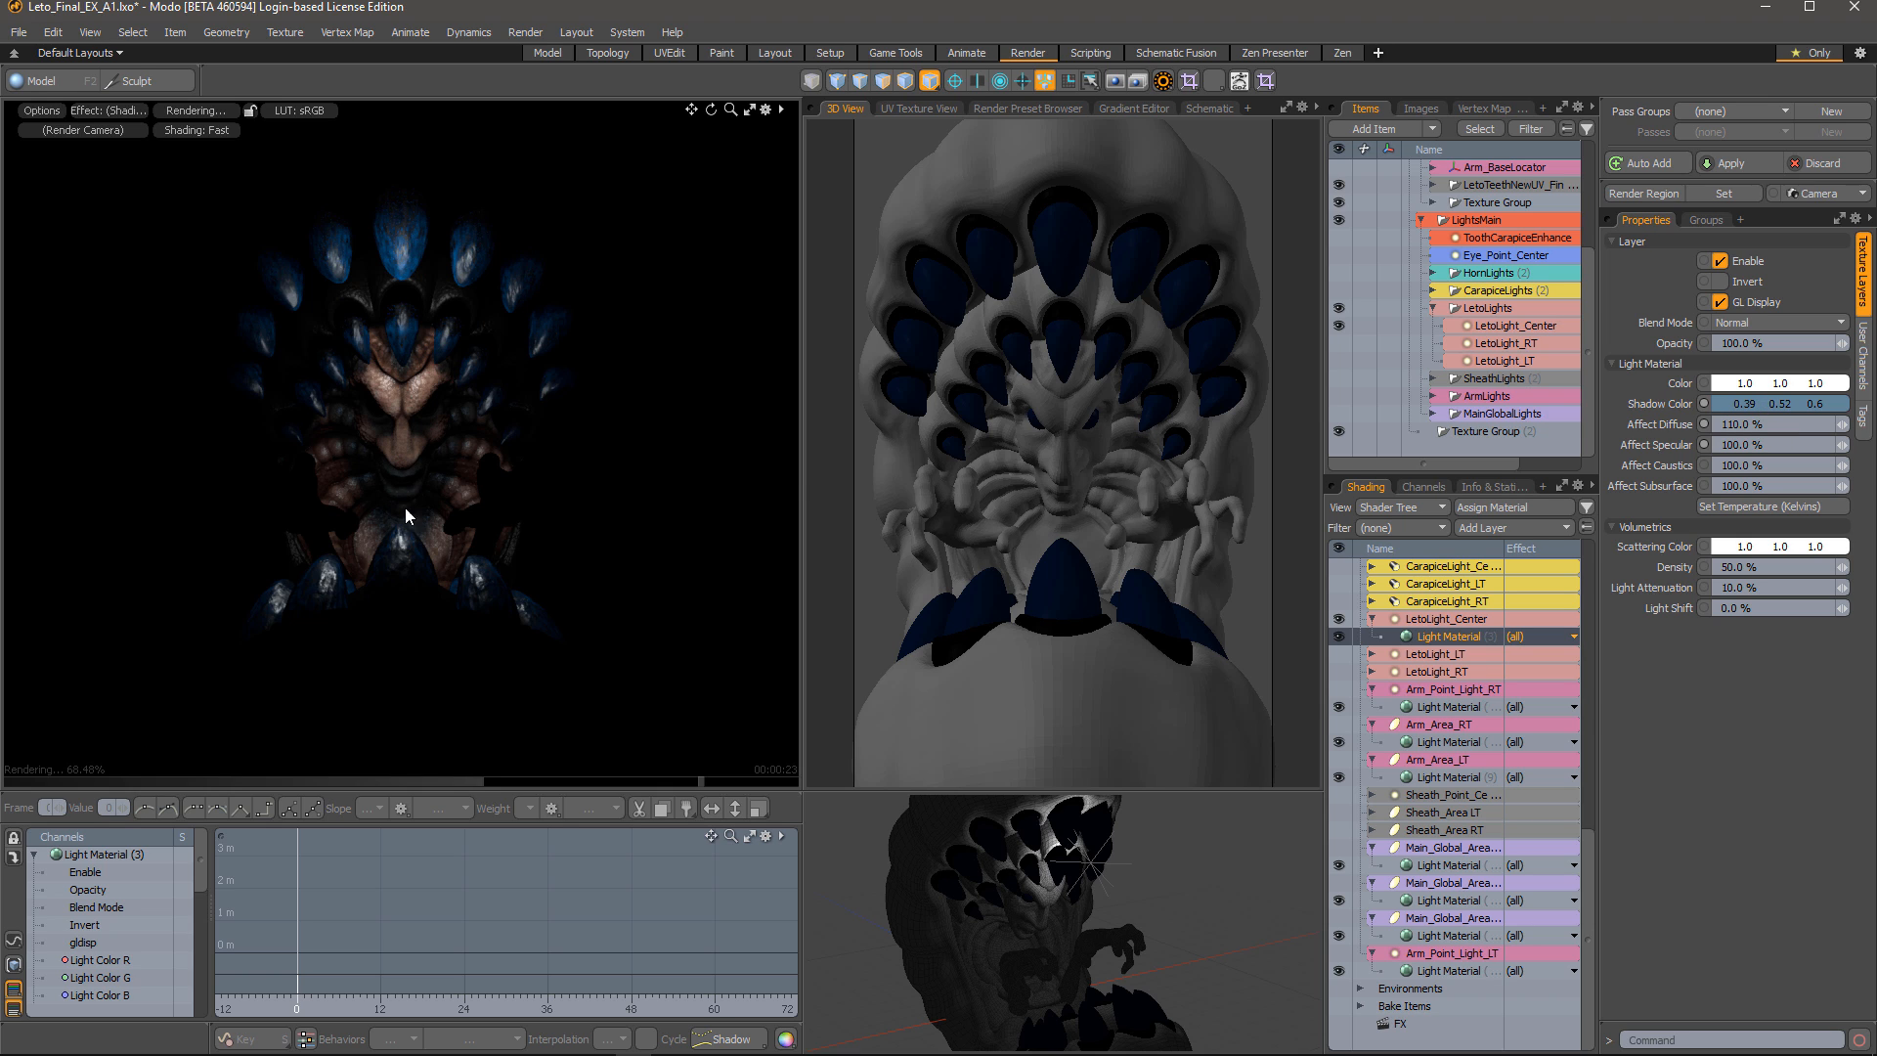
# Try orange (0.6, 0.31, 0.0) and green (0.31, 0.6, 0.43) shadow colors on LetoLight_Center's light material, and undo the change
pyautogui.click(1764, 405)
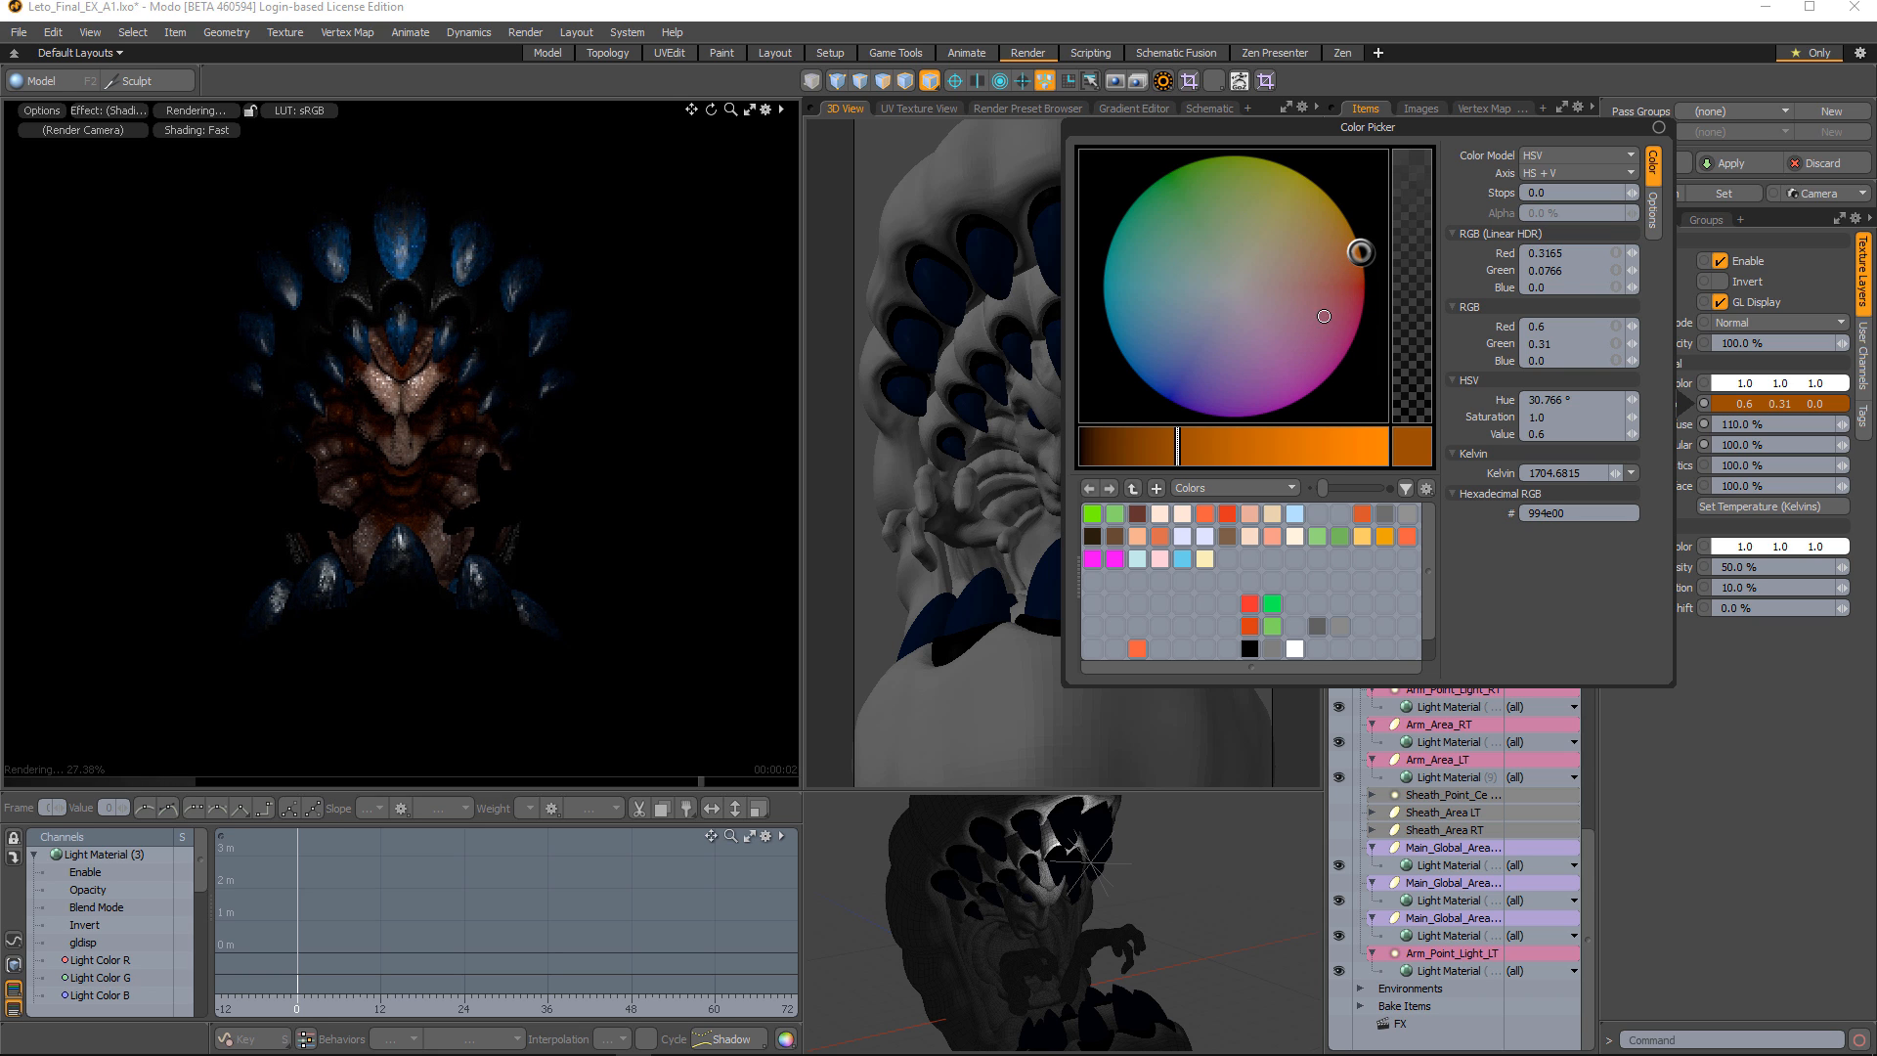
pyautogui.moveTo(1360, 252); pyautogui.dragTo(1157, 222)
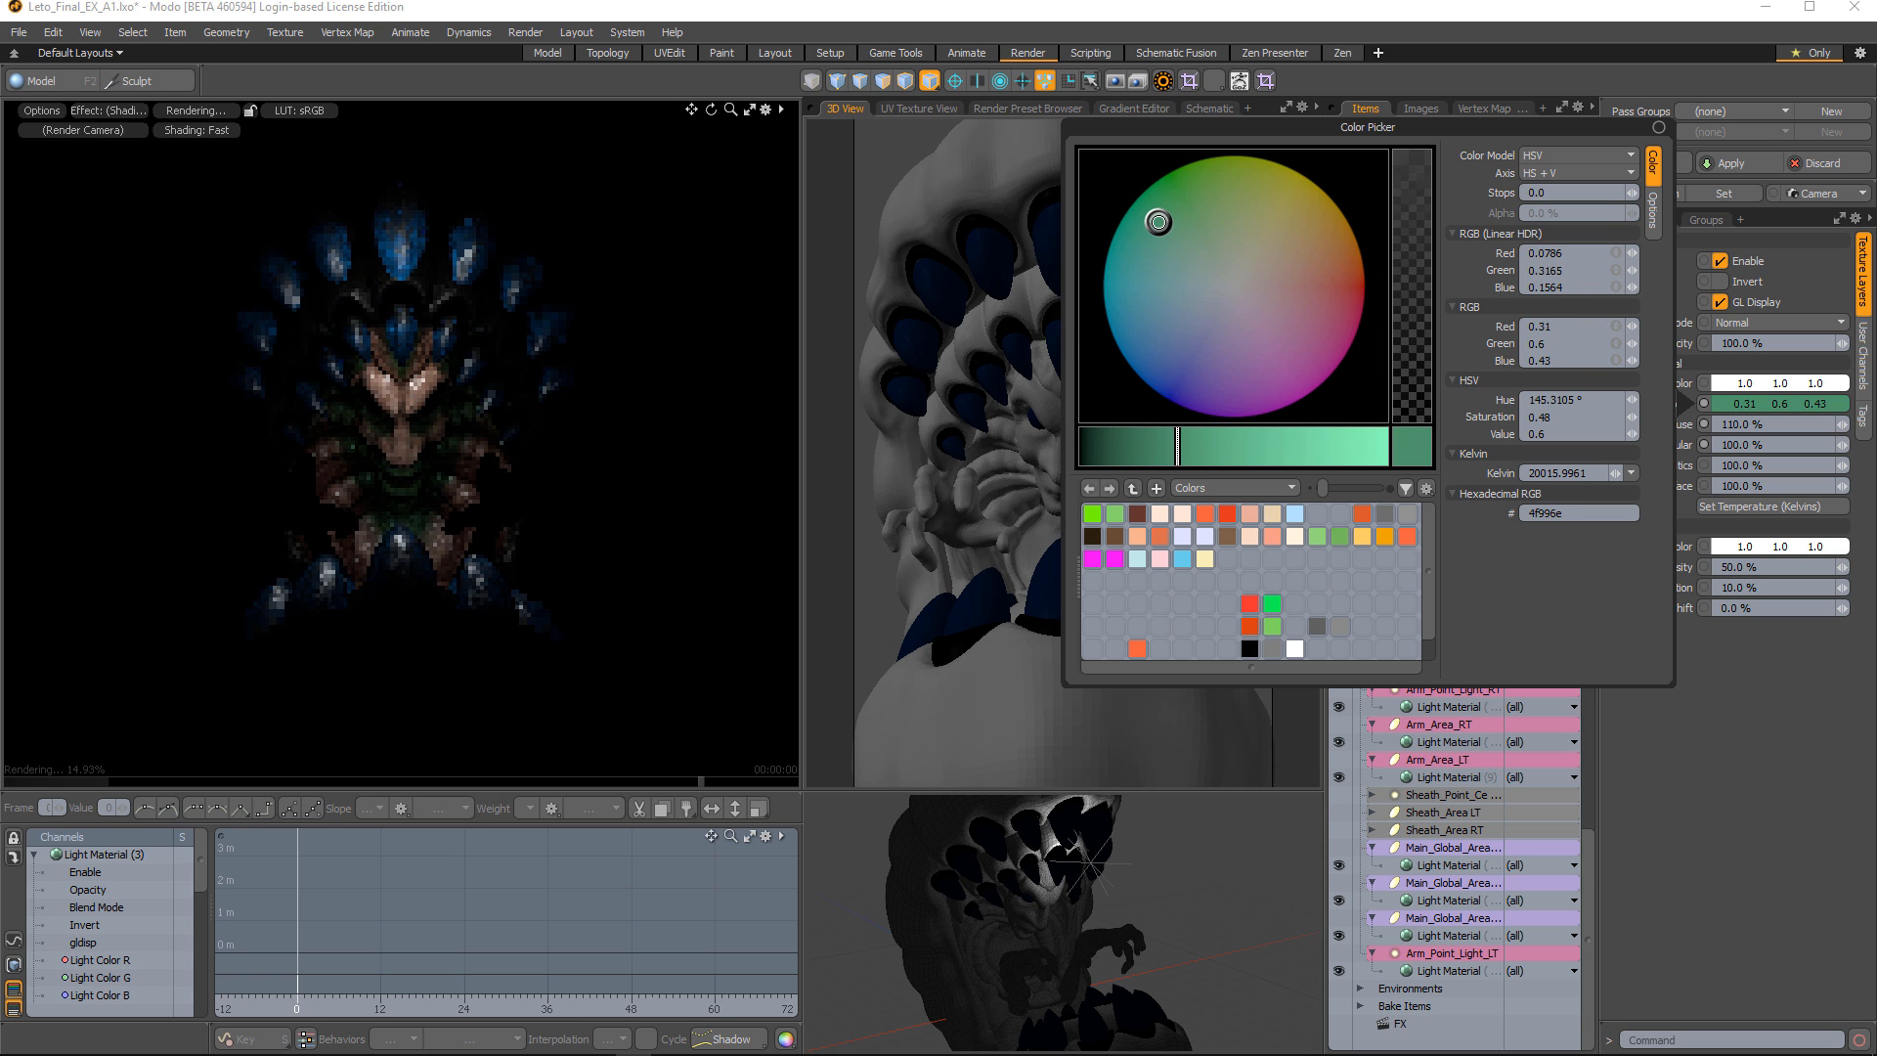
pyautogui.moveTo(1360, 252); pyautogui.dragTo(1360, 321)
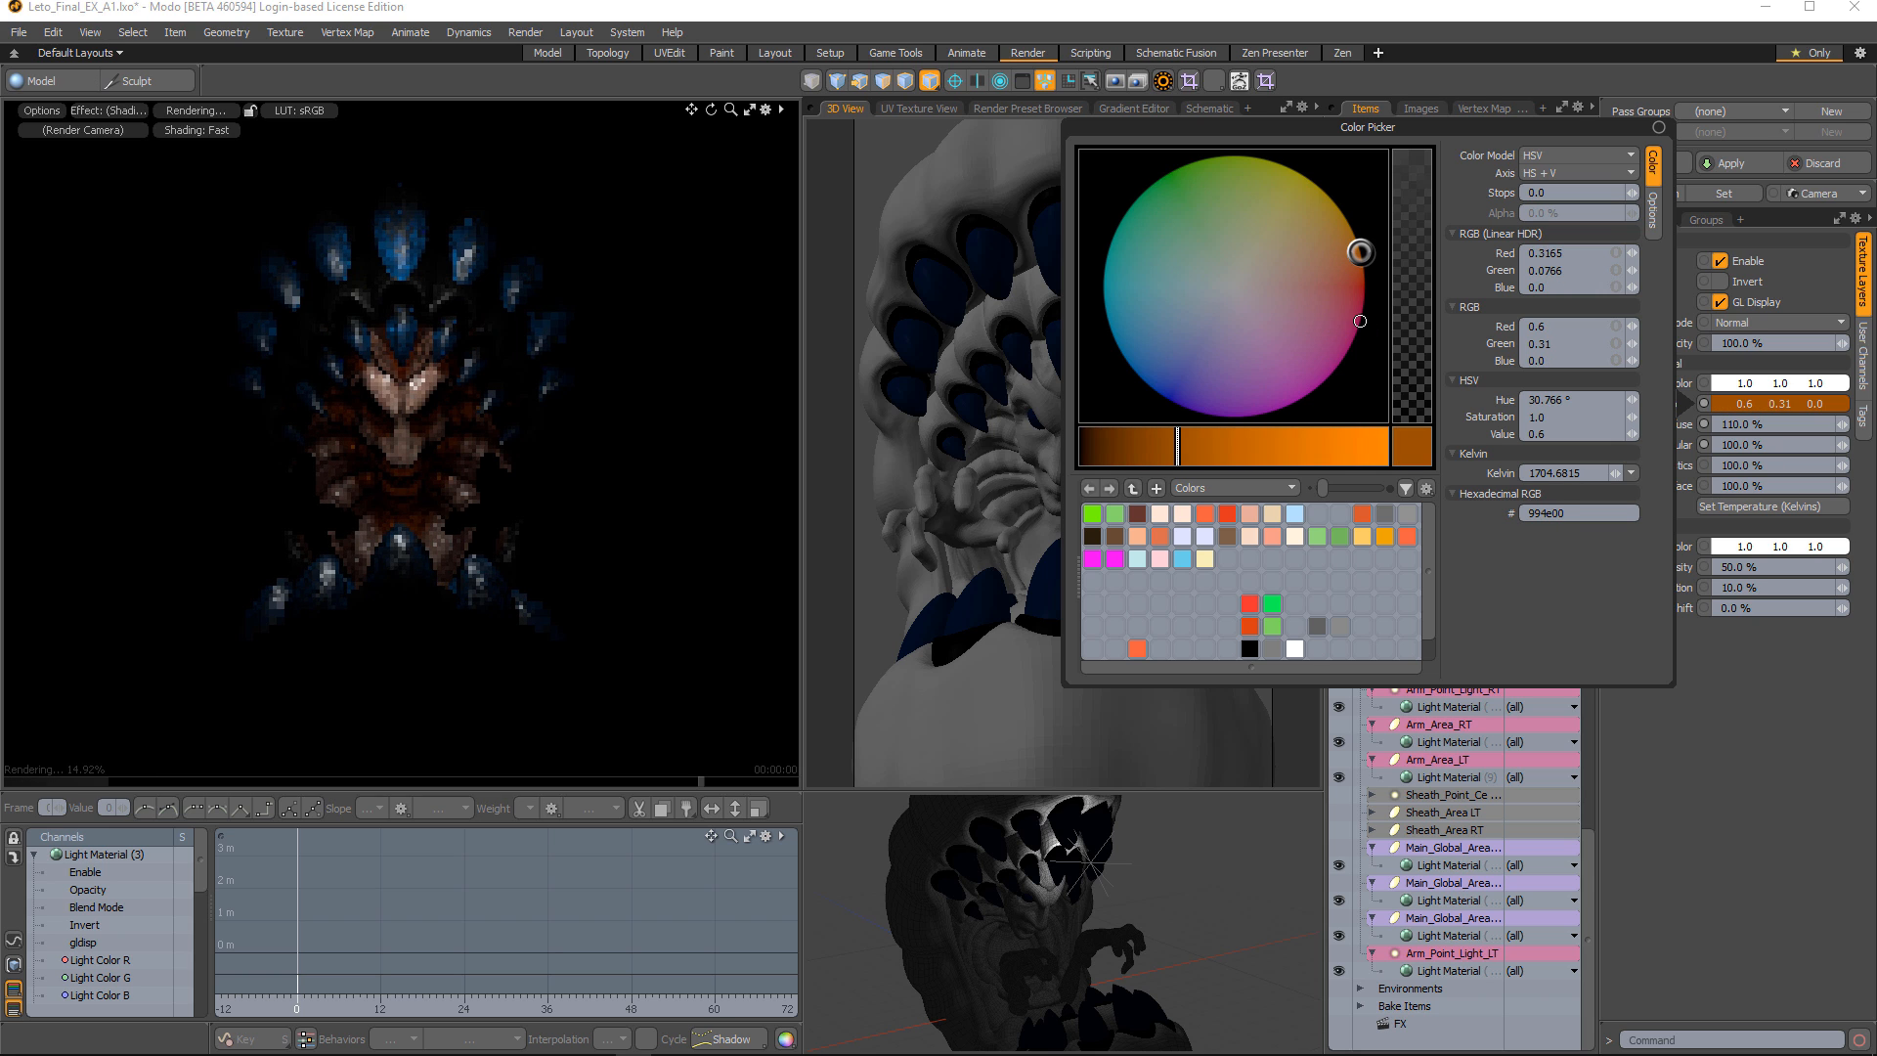
pyautogui.hotkey('ctrl', 'z')
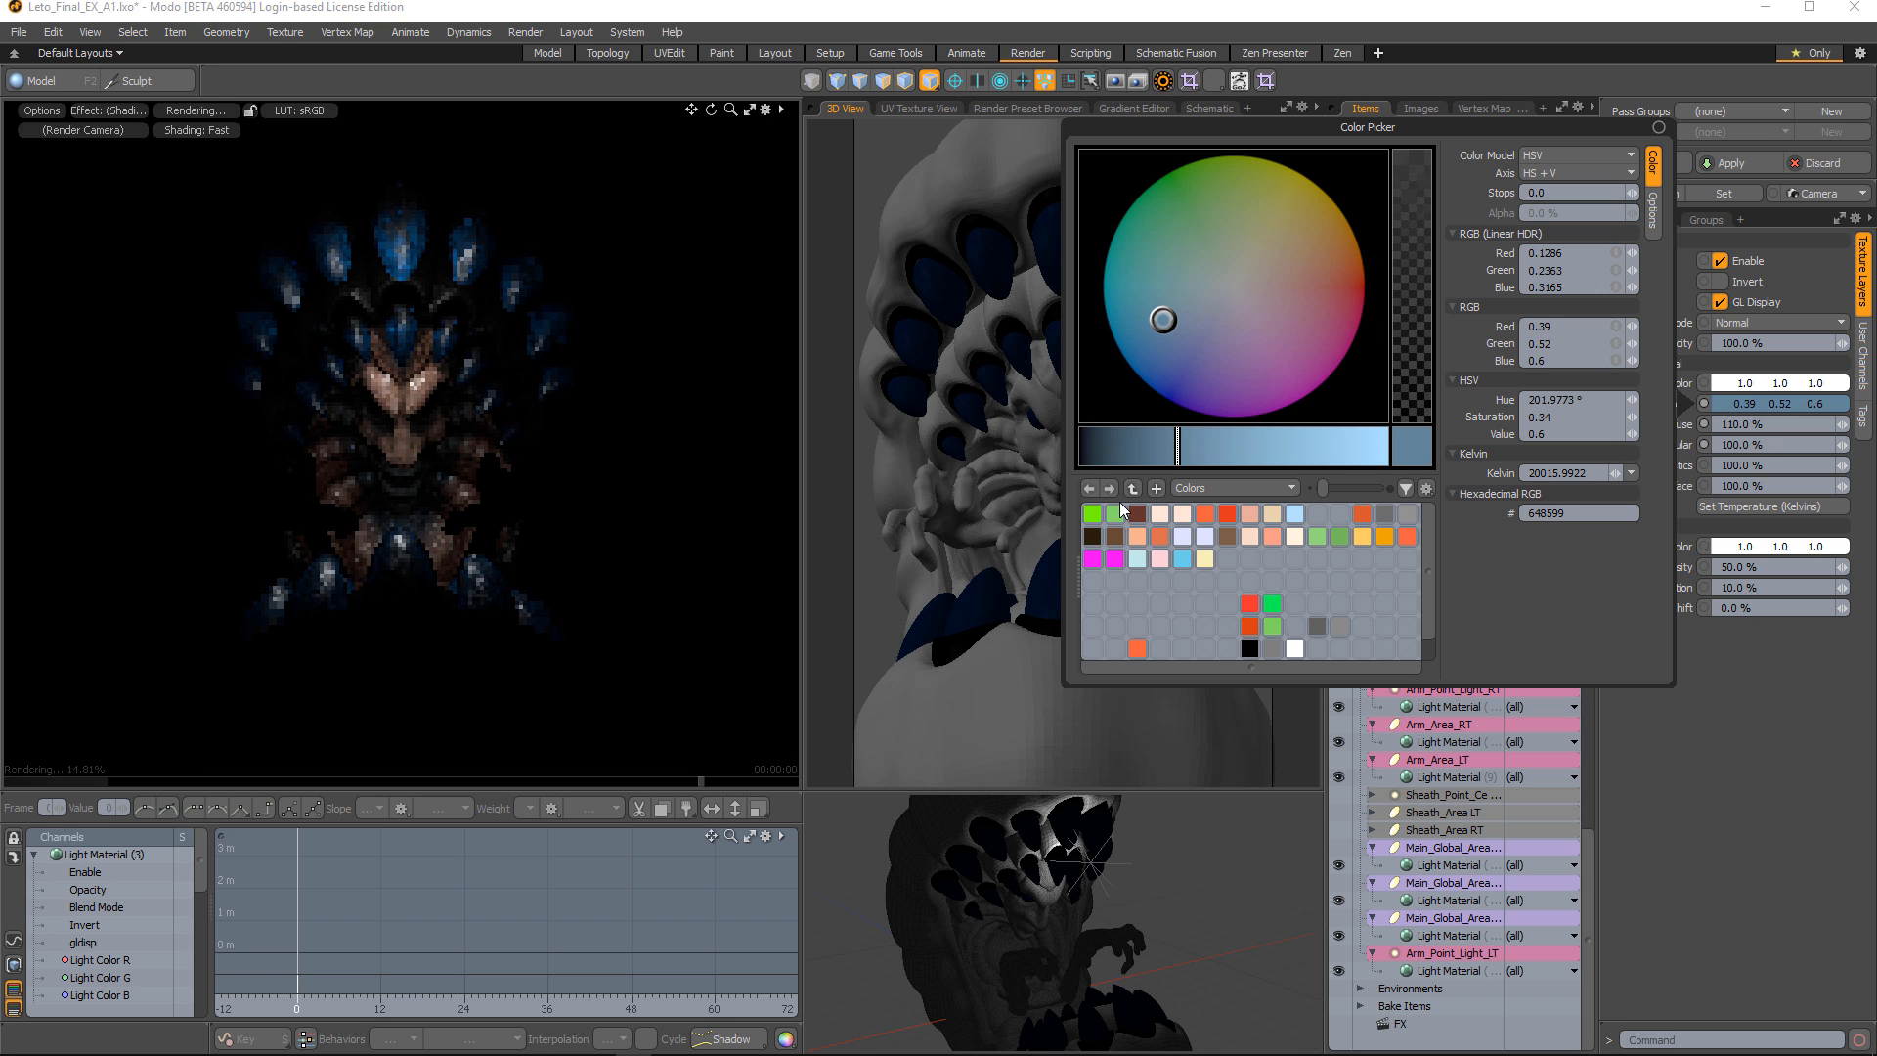
pyautogui.click(1771, 795)
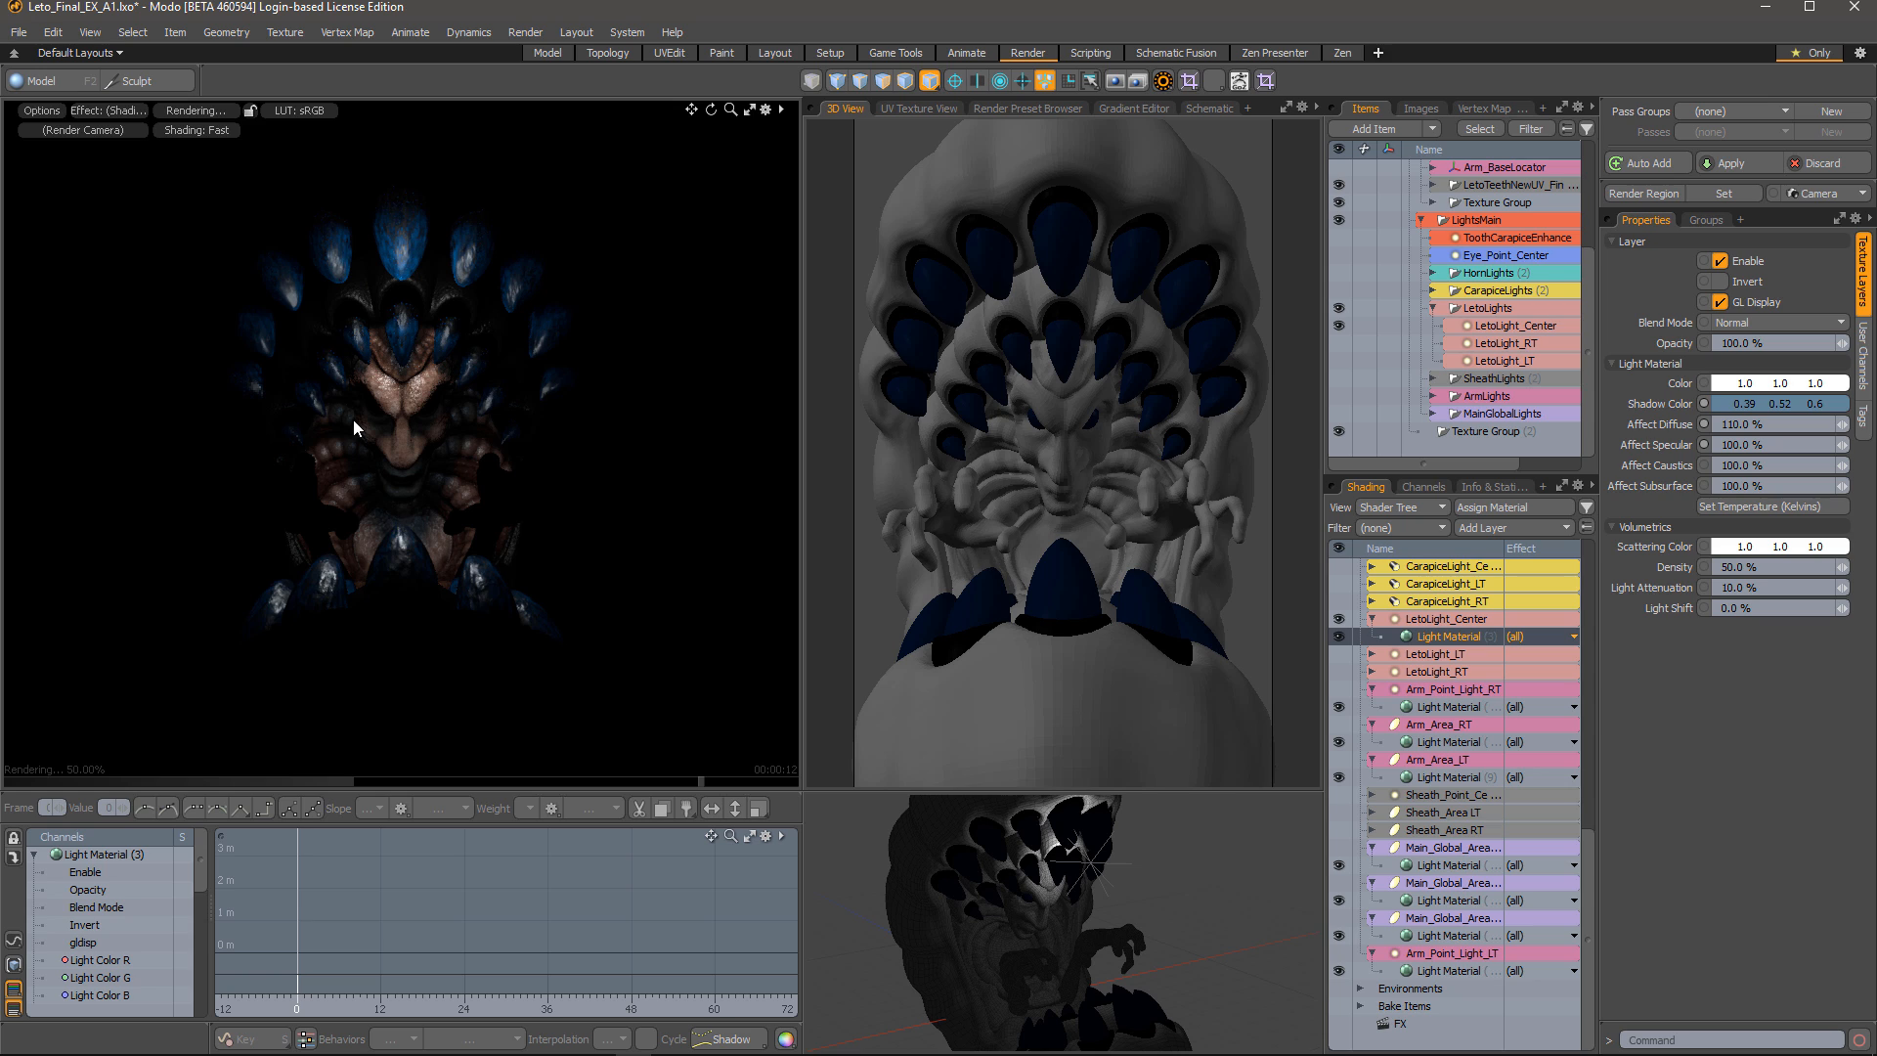
# Try an Affect Specular value of 200% on LetoLight_Center's light material, and undo it
pyautogui.click(1760, 423)
pyautogui.click(1786, 444)
pyautogui.write('200')
pyautogui.press('Return')
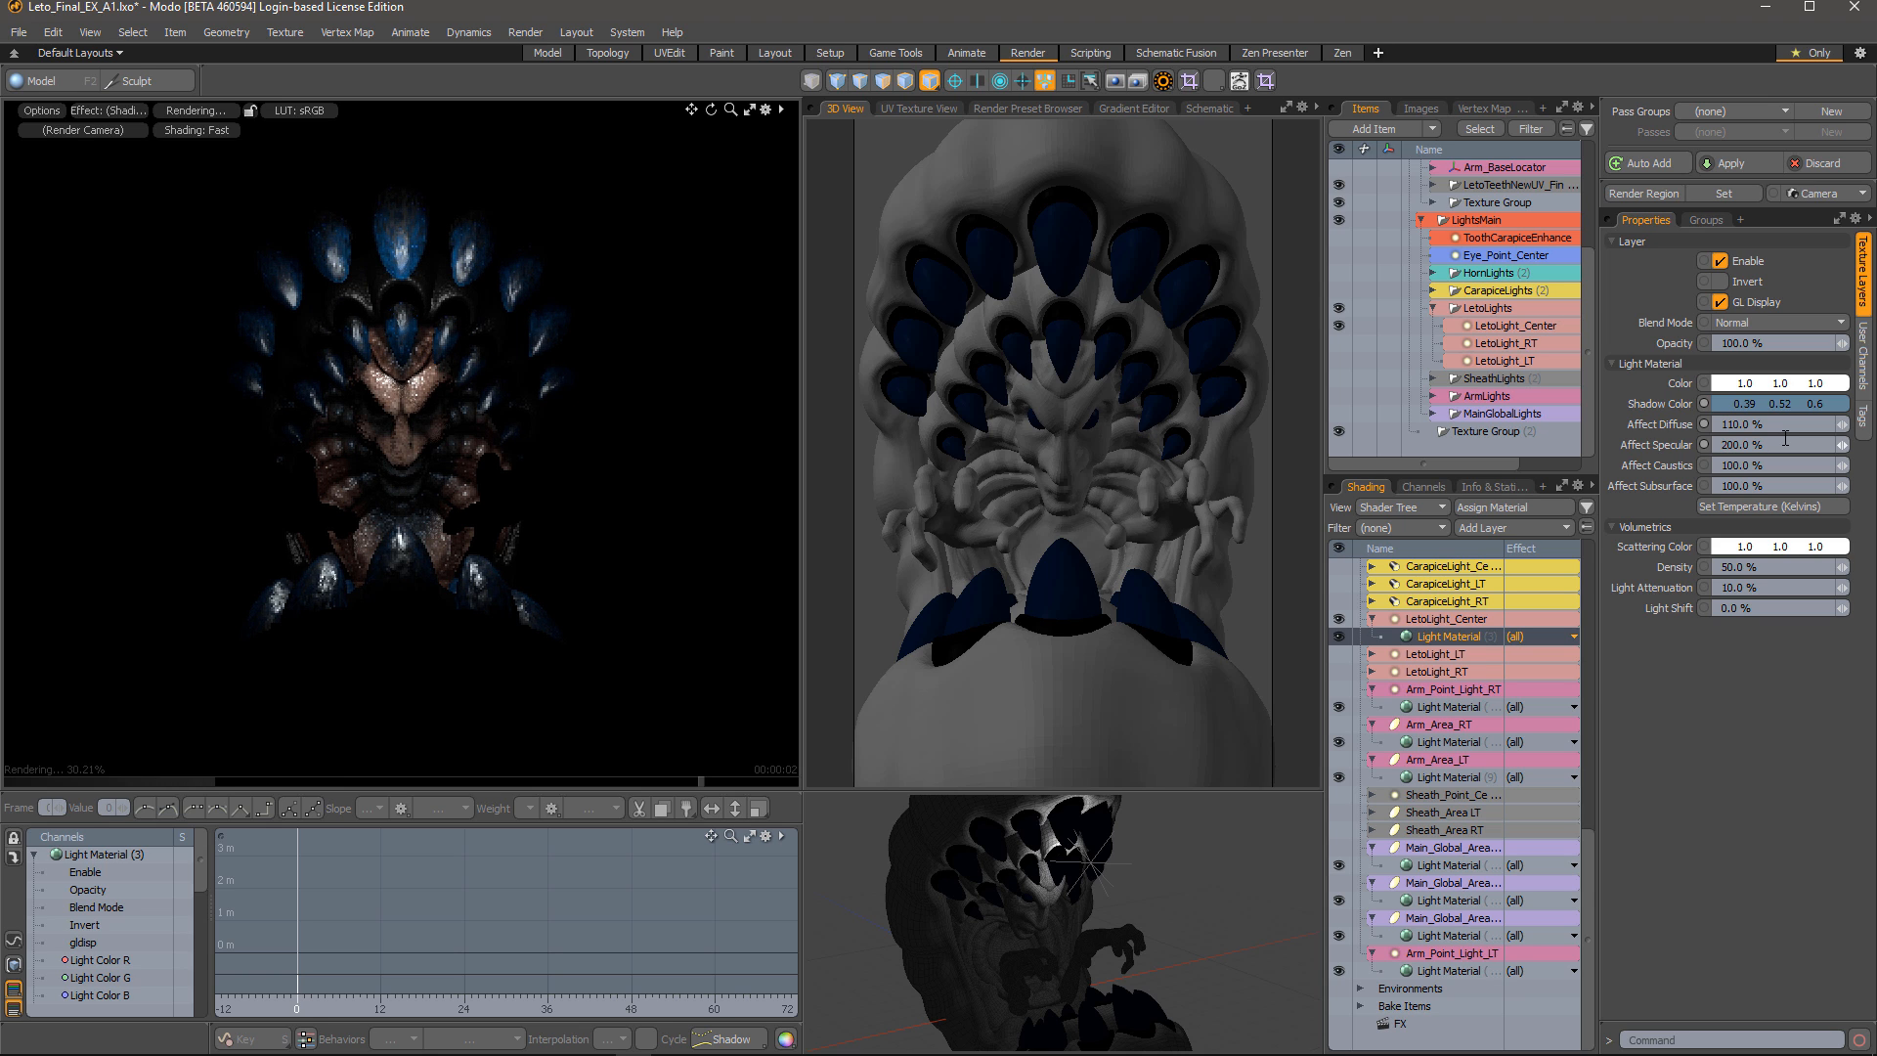
pyautogui.hotkey('ctrl', 'z')
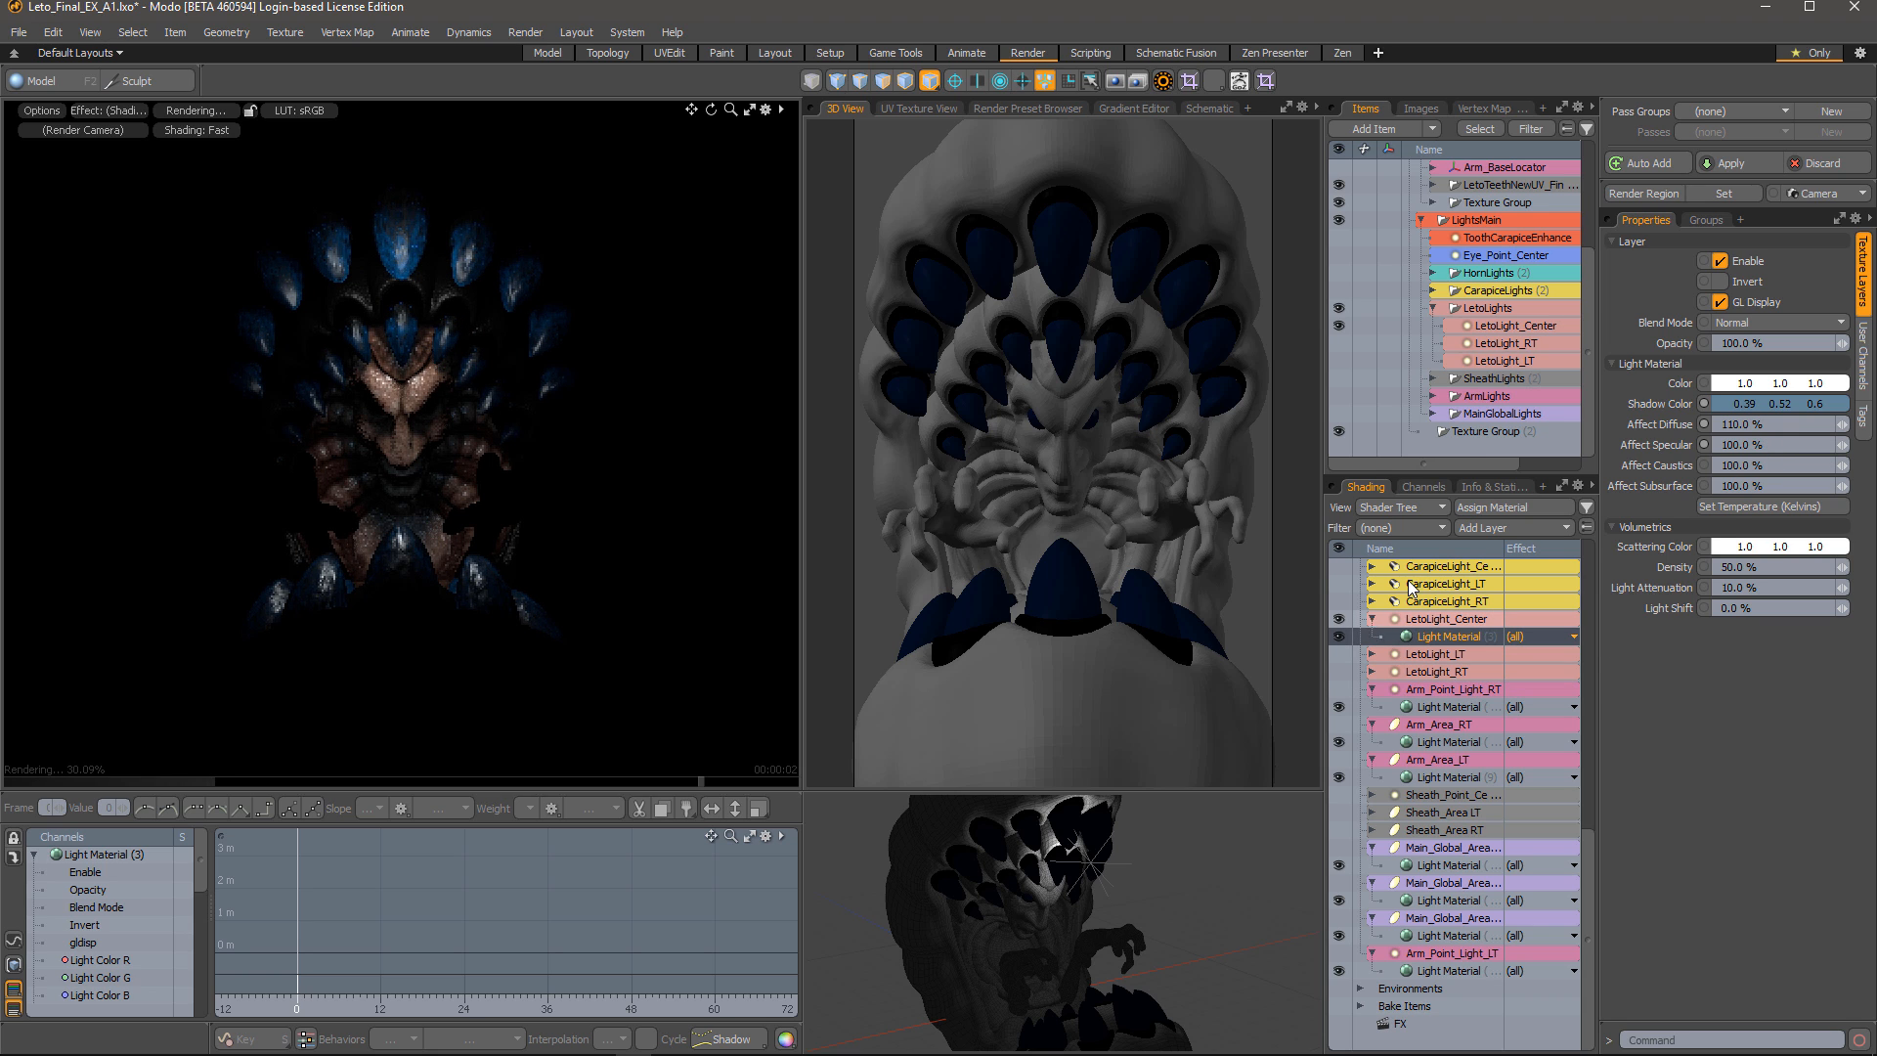
# Collapse LetoLight_Center in the shader tree, and hide the light together with its LetoLights group
pyautogui.click(1372, 619)
pyautogui.click(1338, 326)
pyautogui.click(1339, 308)
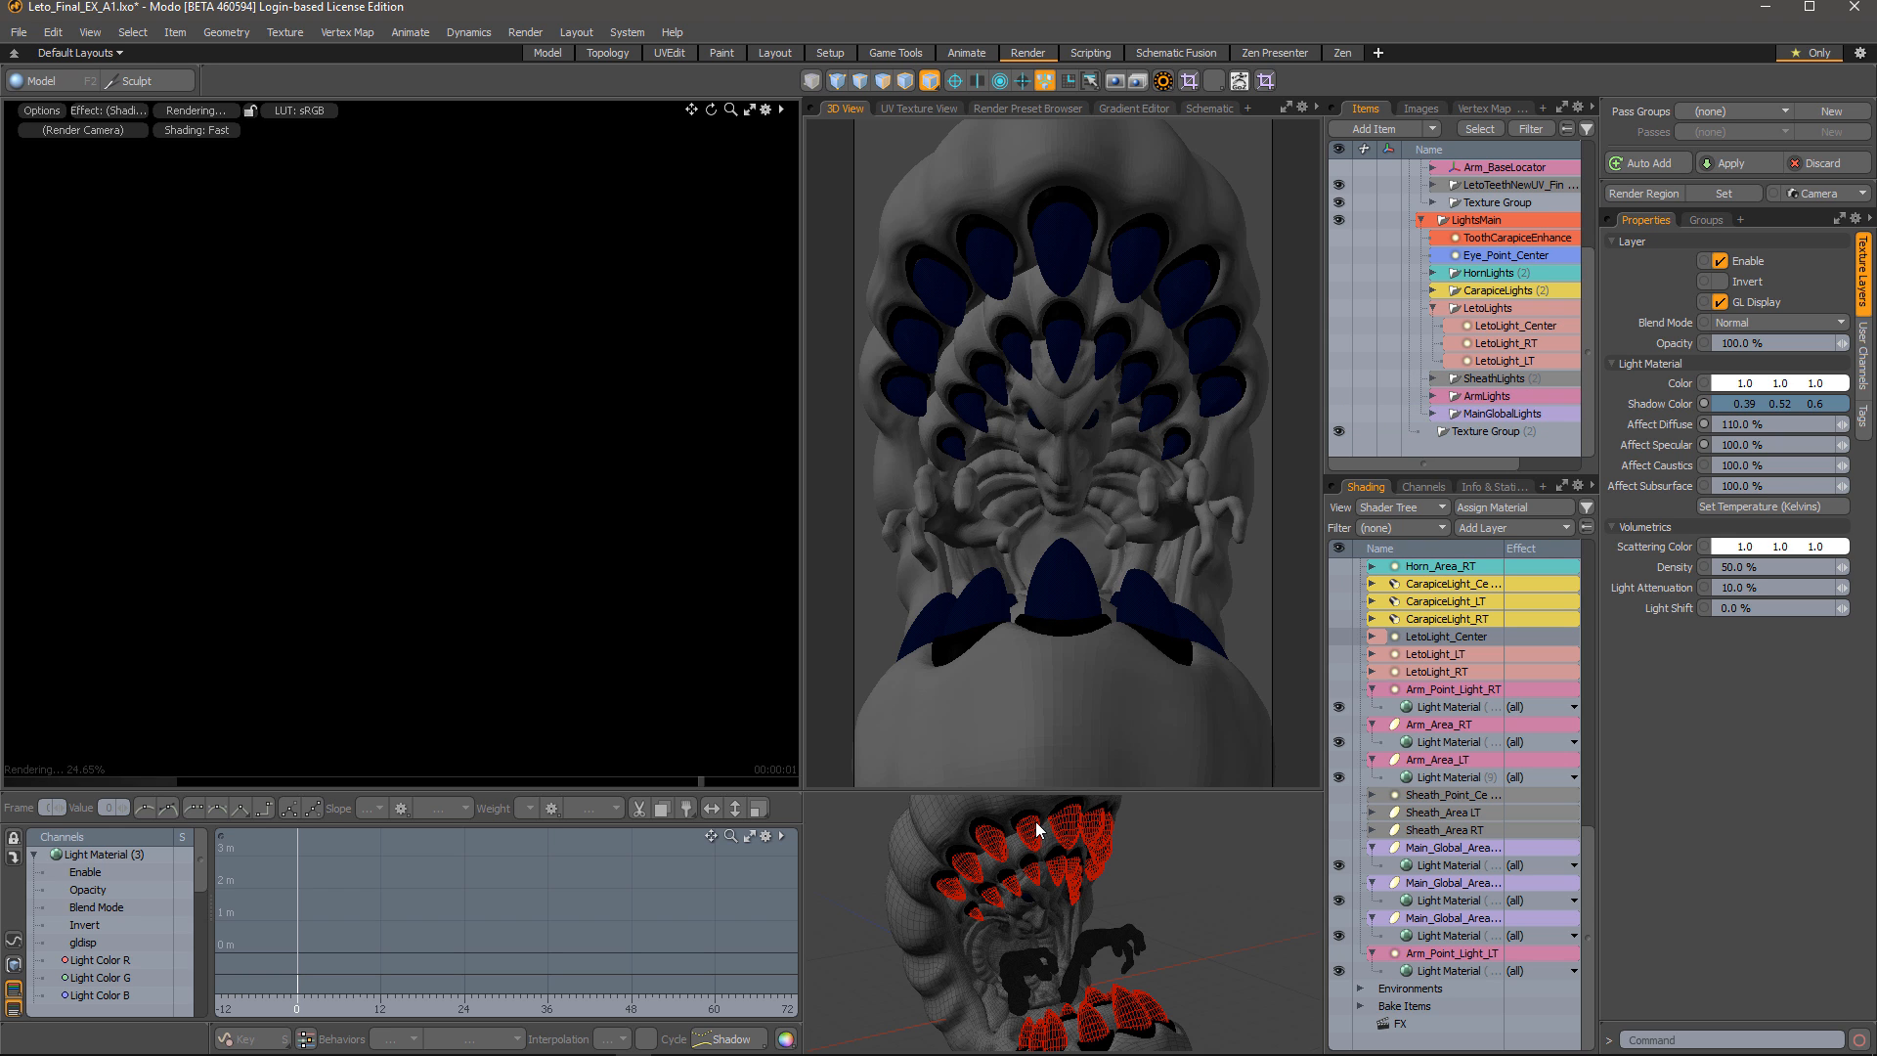
pyautogui.moveTo(1031, 821); pyautogui.dragTo(1116, 871, button='middle')
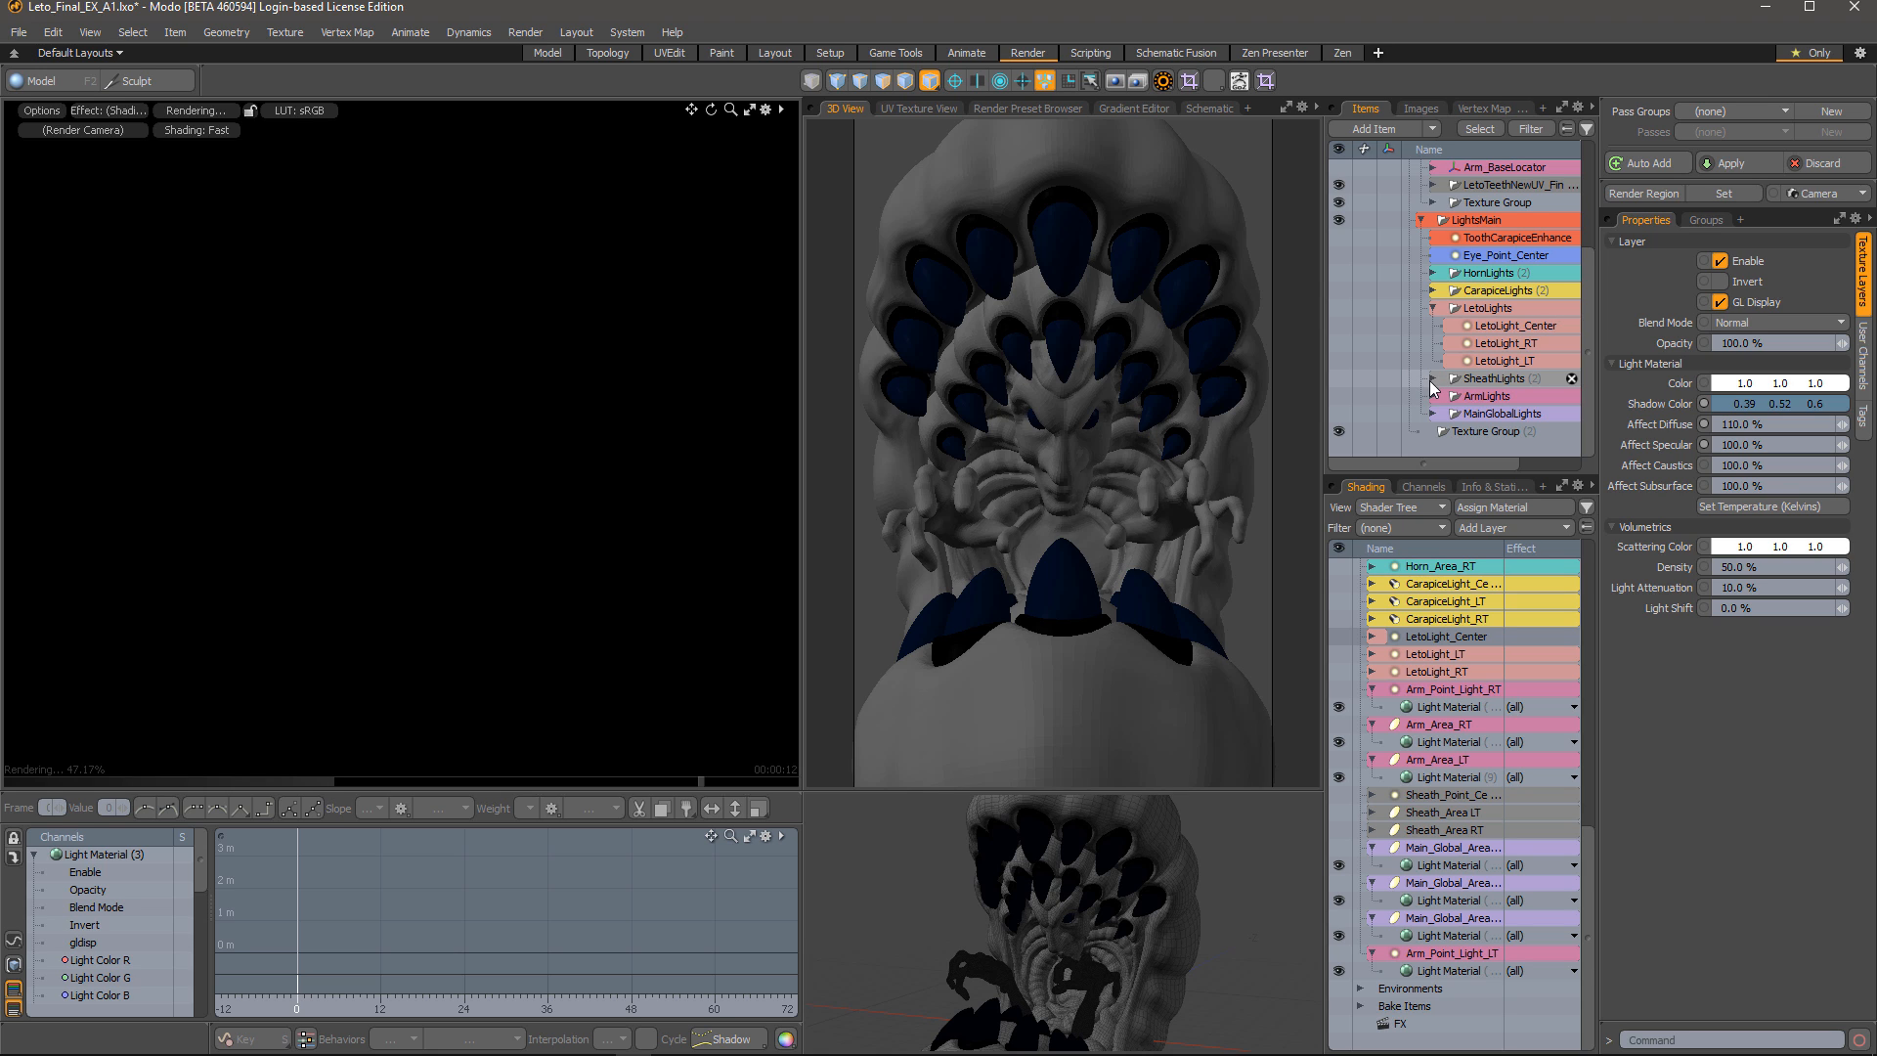
# Preview SheathLights on its own, expand it to inspect its lights, and collapse and hide it again
pyautogui.click(1339, 378)
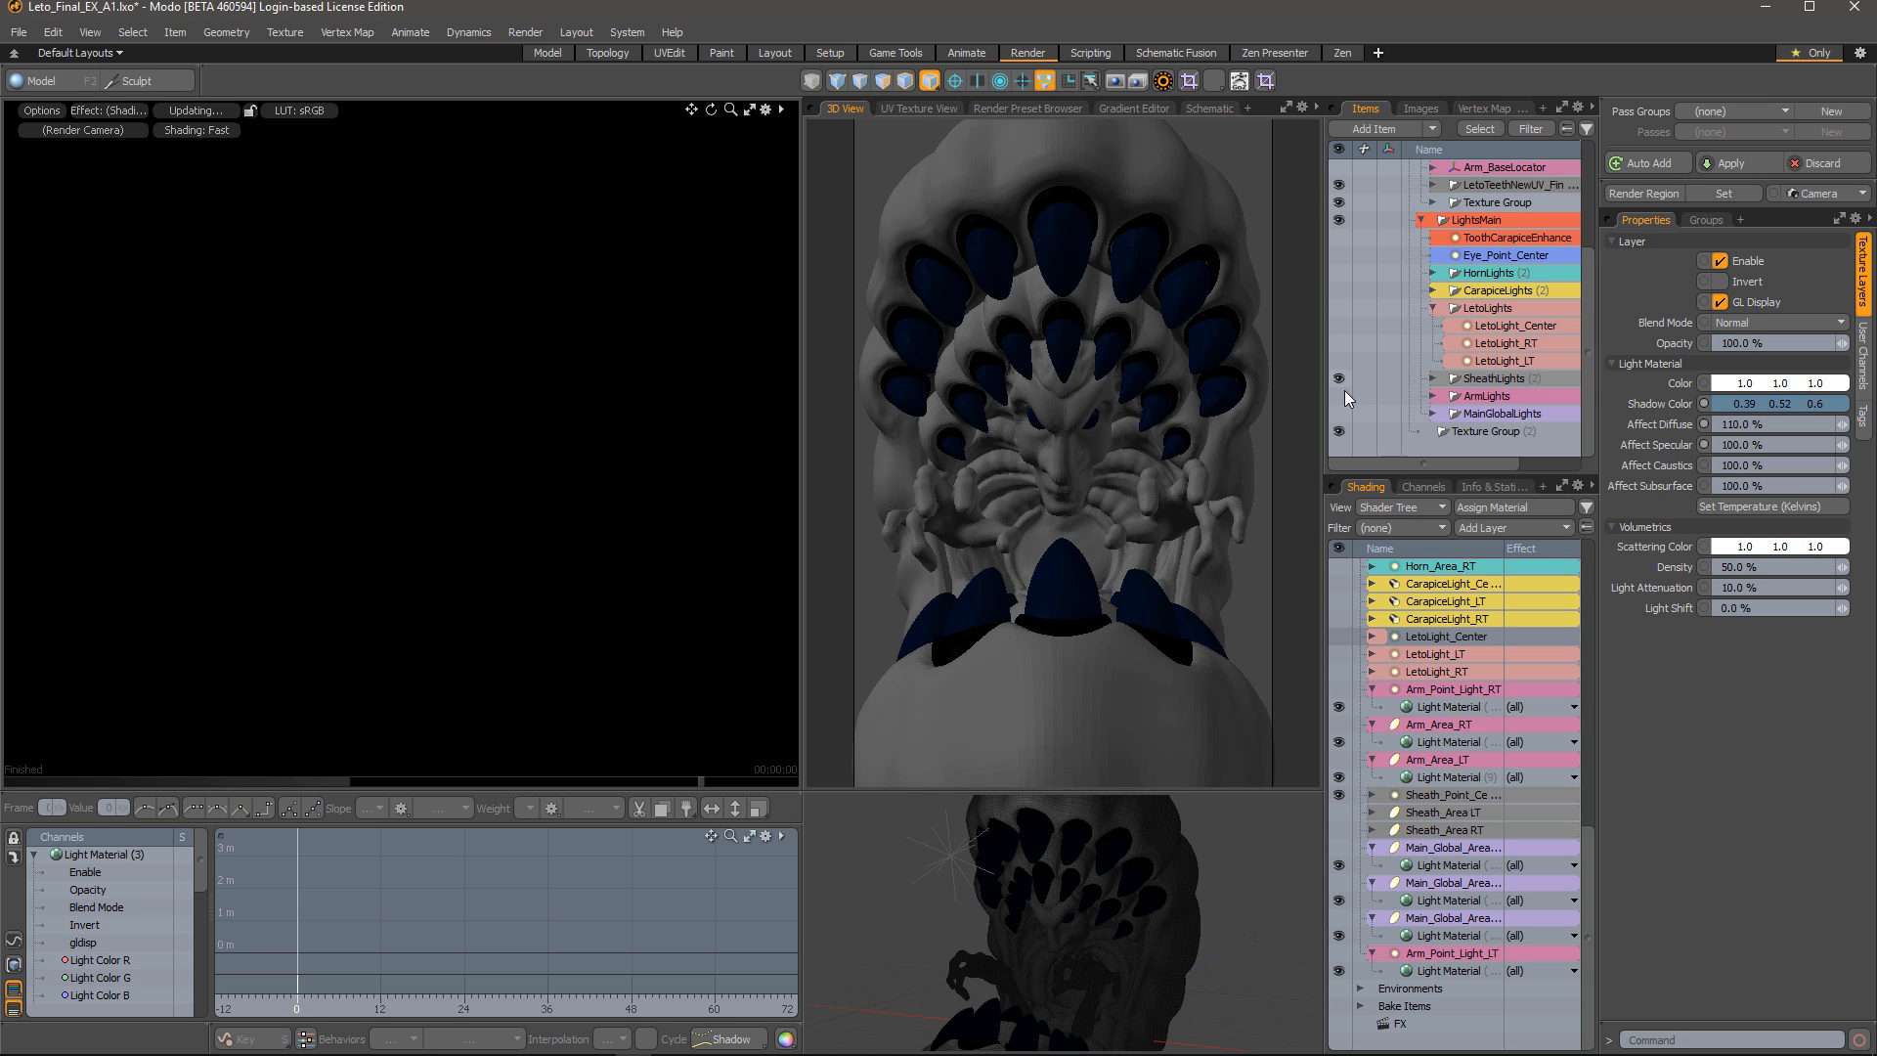
pyautogui.click(1433, 379)
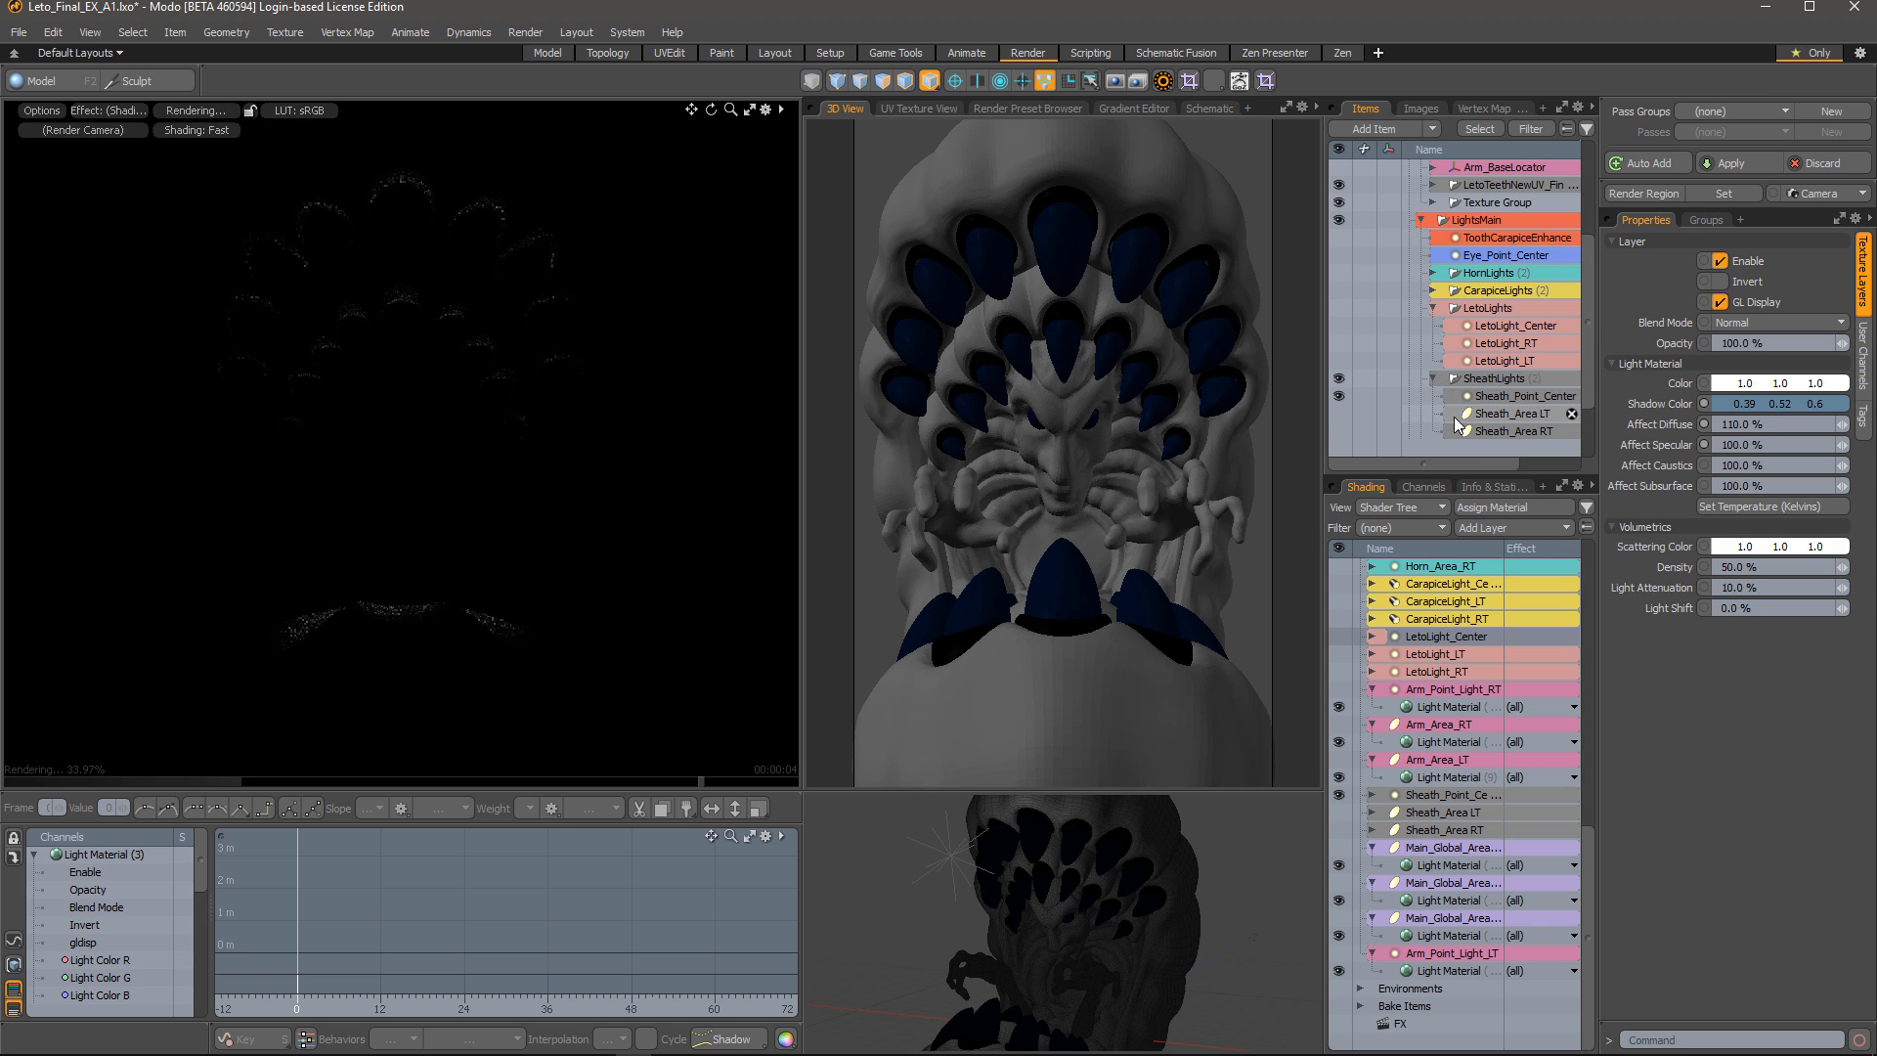
pyautogui.keyDown('alt'); pyautogui.moveTo(1068, 959); pyautogui.dragTo(1092, 919); pyautogui.keyUp('alt')
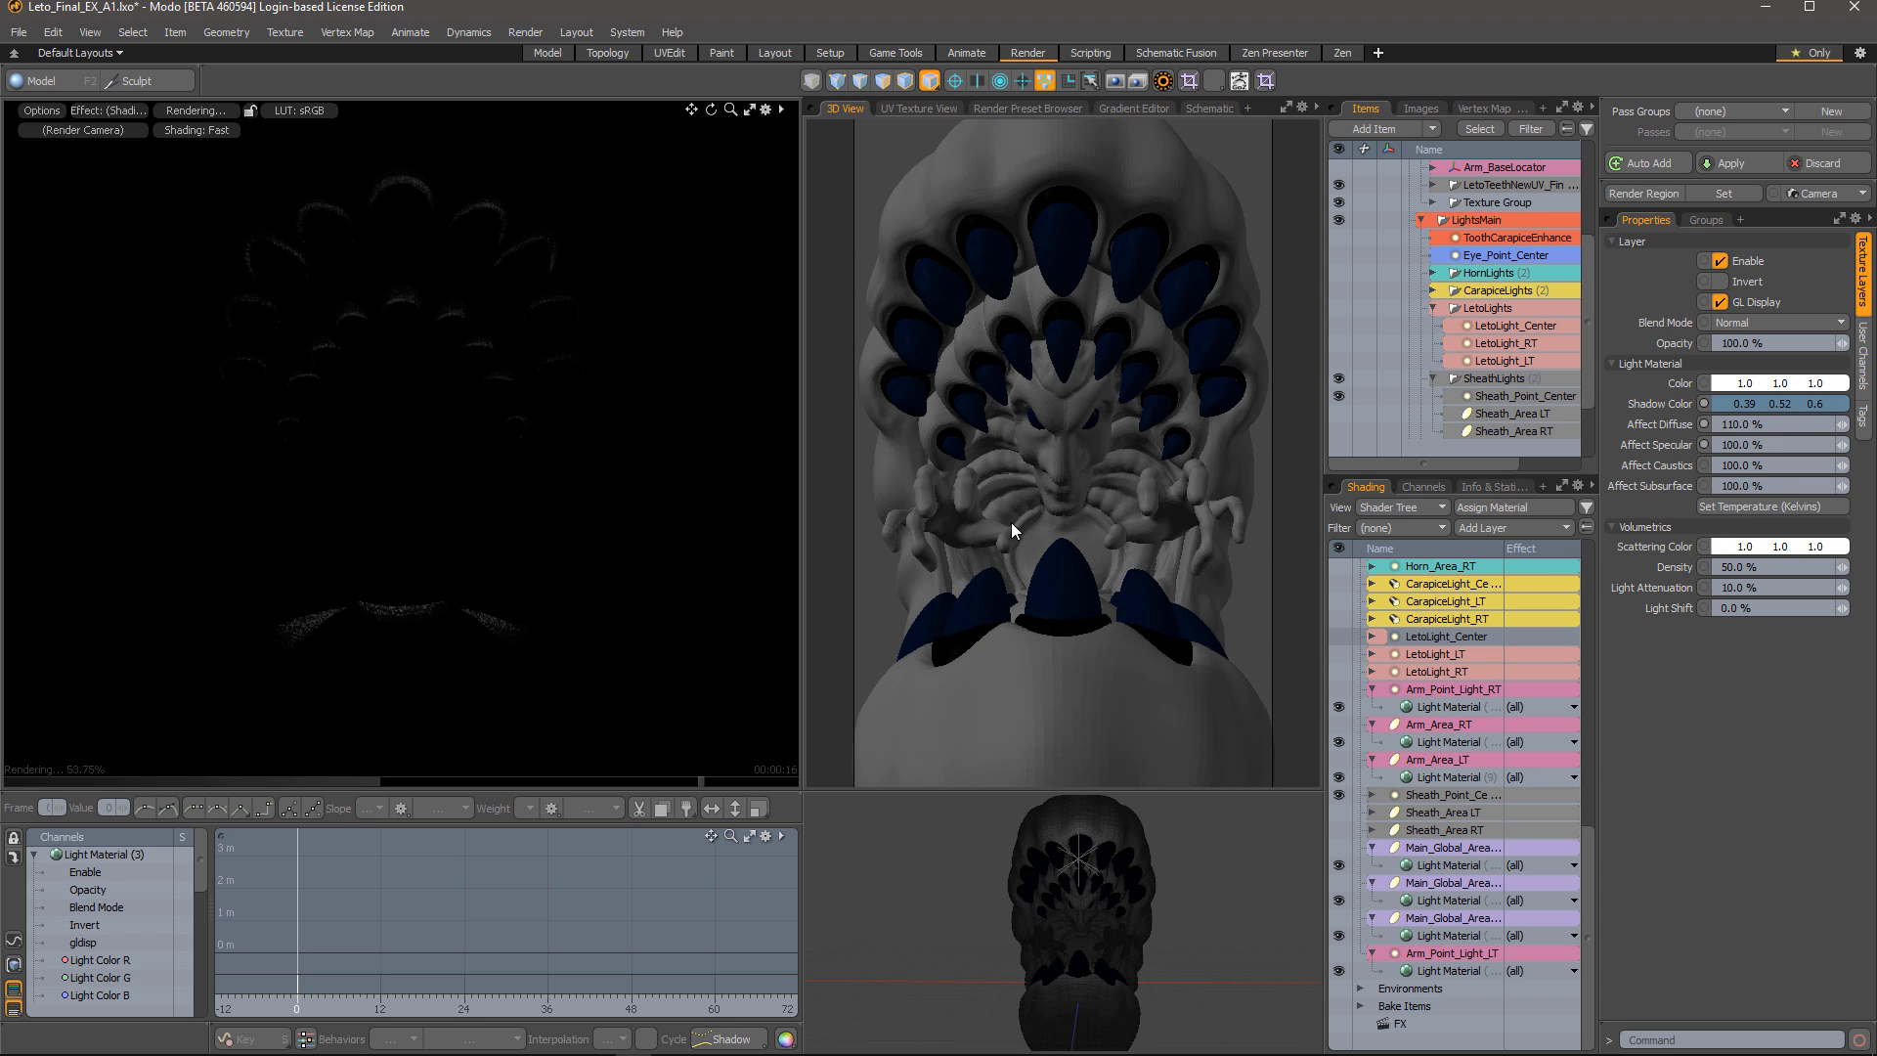
pyautogui.click(1432, 378)
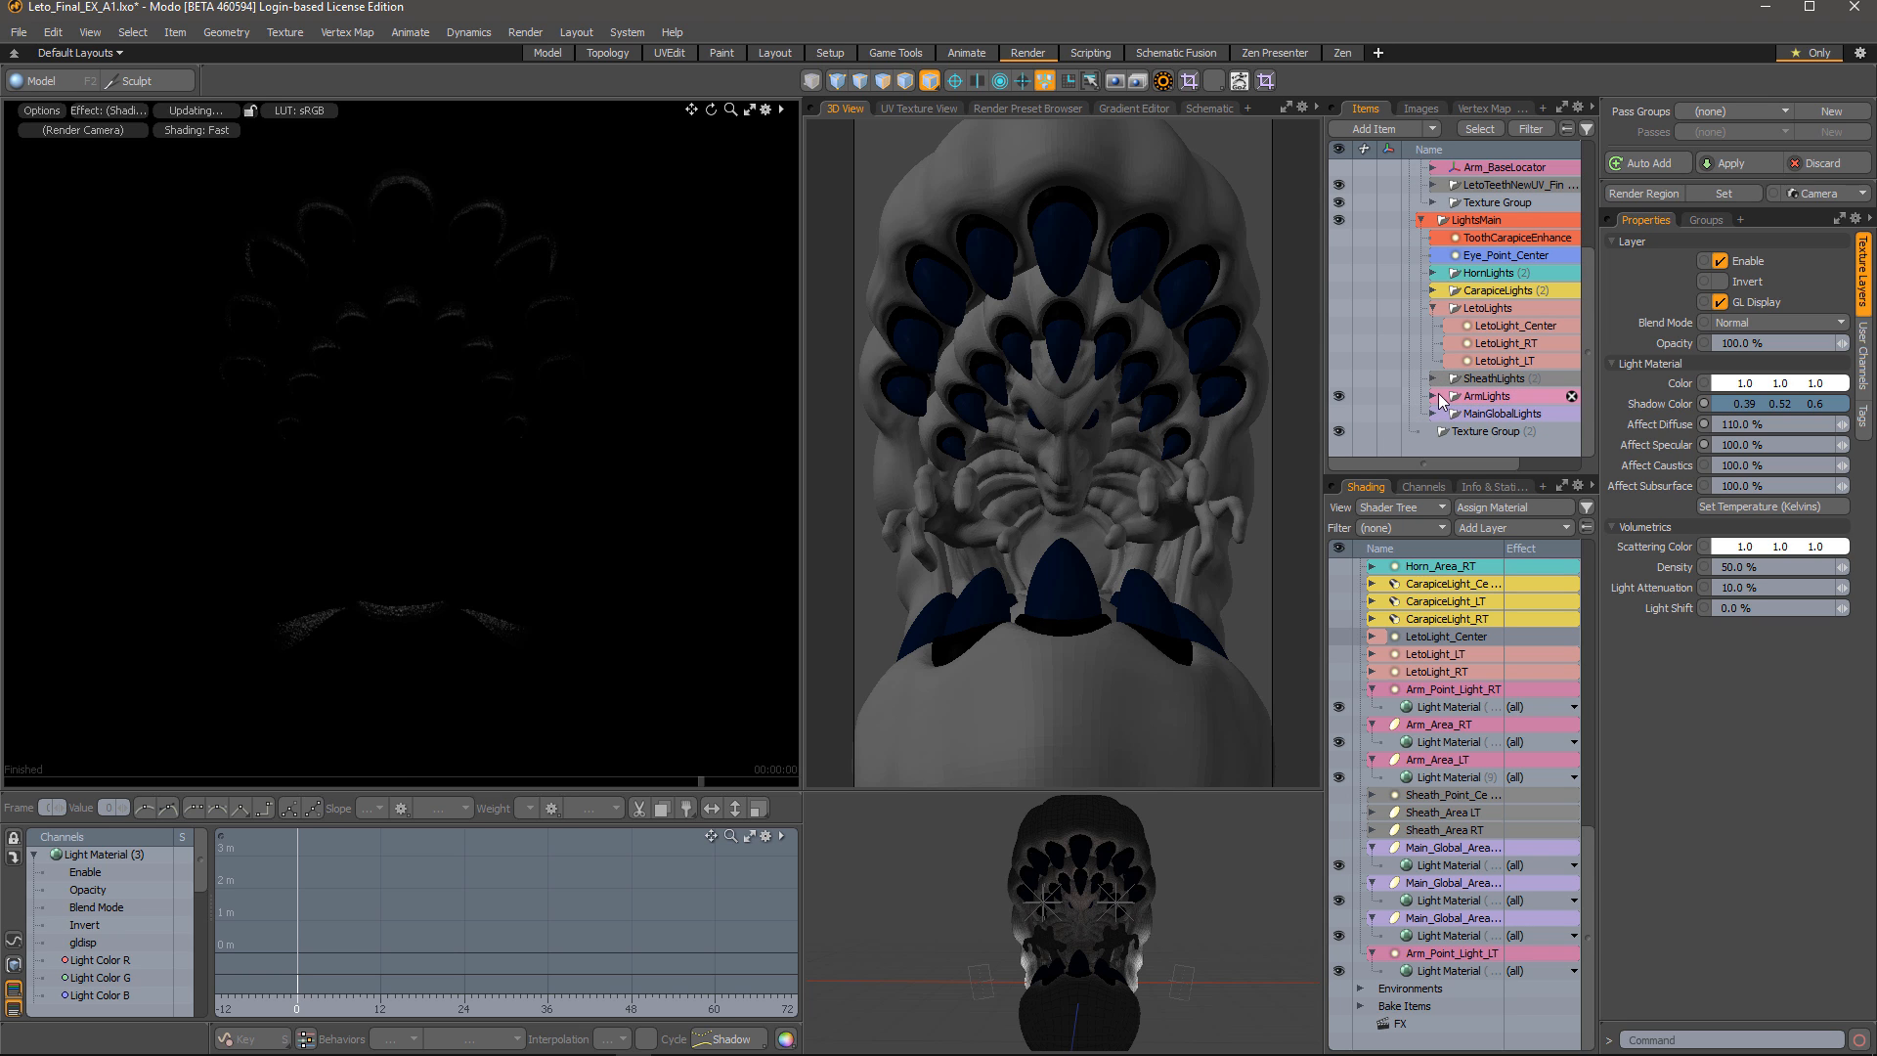
# Expand the visible ArmLights, and select both arm area lights and both arm point lights in the viewport to inspect their placement
pyautogui.click(1434, 396)
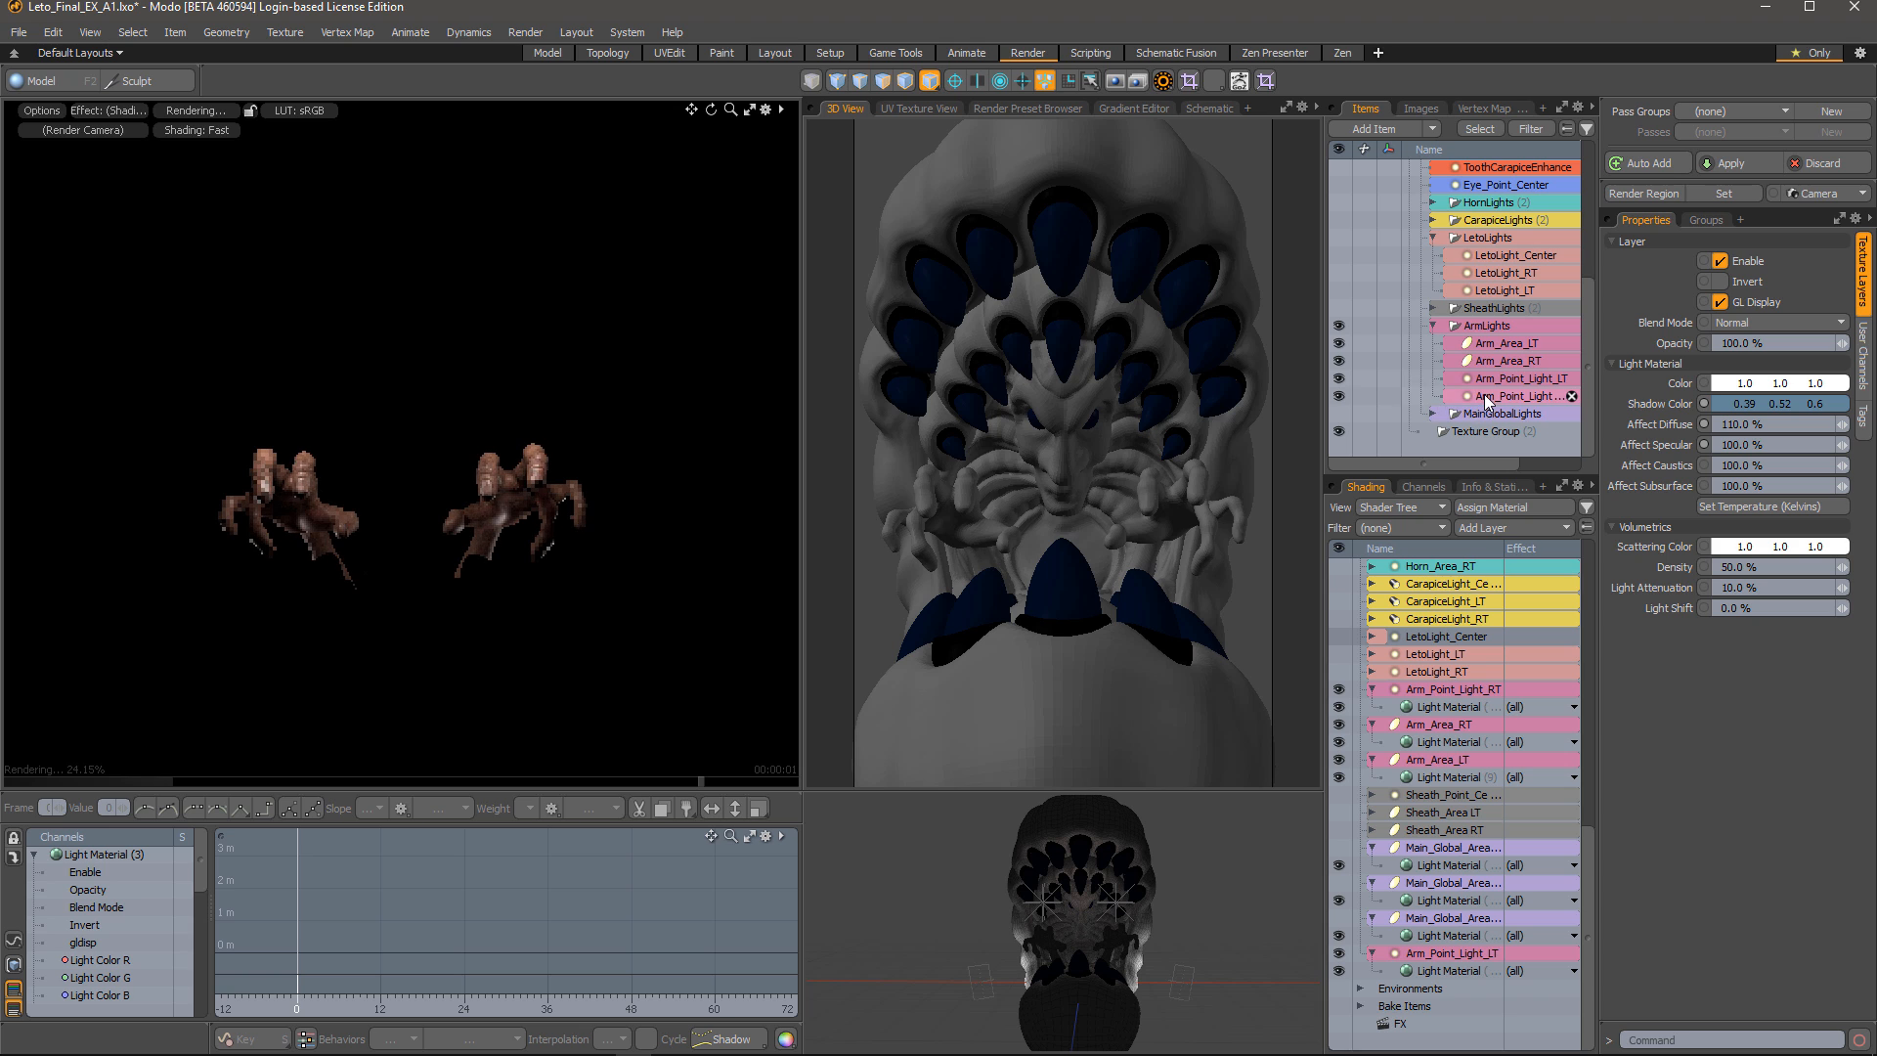
pyautogui.scroll(-3, 1102, 904)
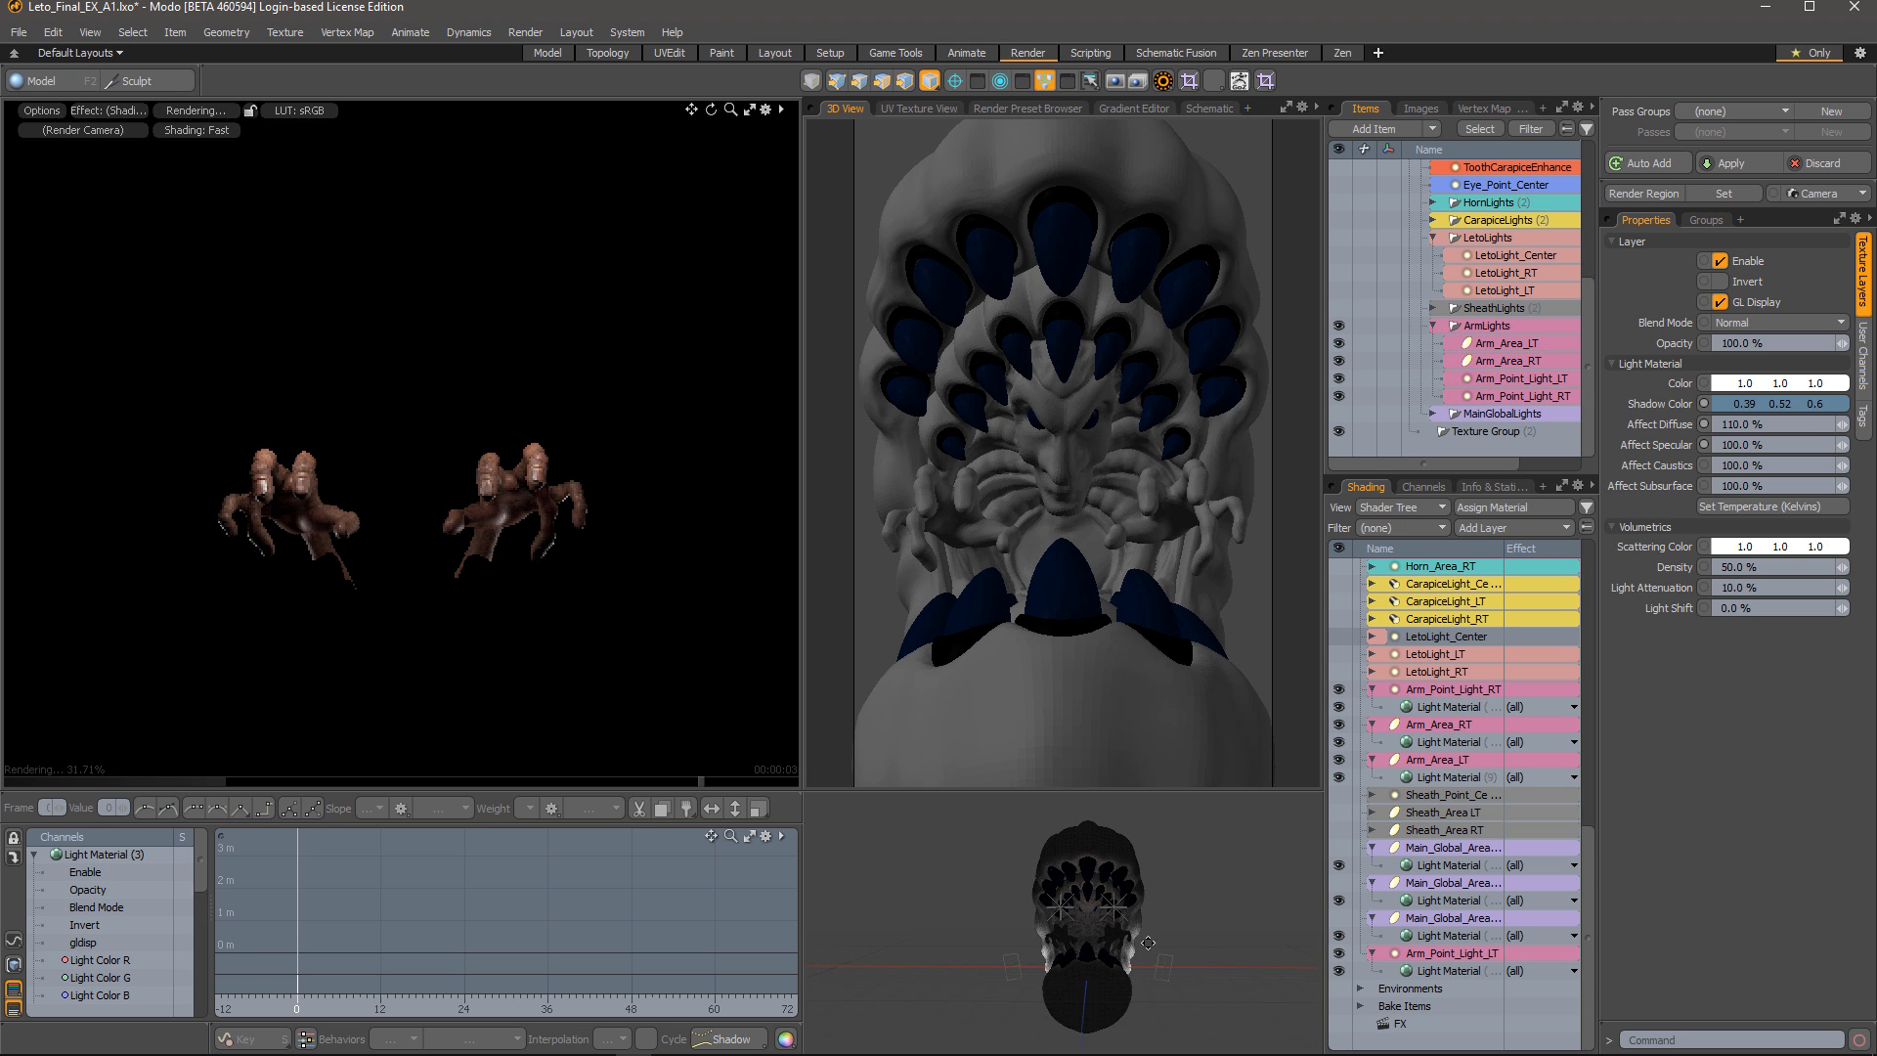
pyautogui.keyDown('alt'); pyautogui.keyDown('shift'); pyautogui.moveTo(1140, 932); pyautogui.dragTo(1212, 928); pyautogui.keyUp('shift'); pyautogui.keyUp('alt')
pyautogui.scroll(5, 1091, 946)
pyautogui.click(1211, 929)
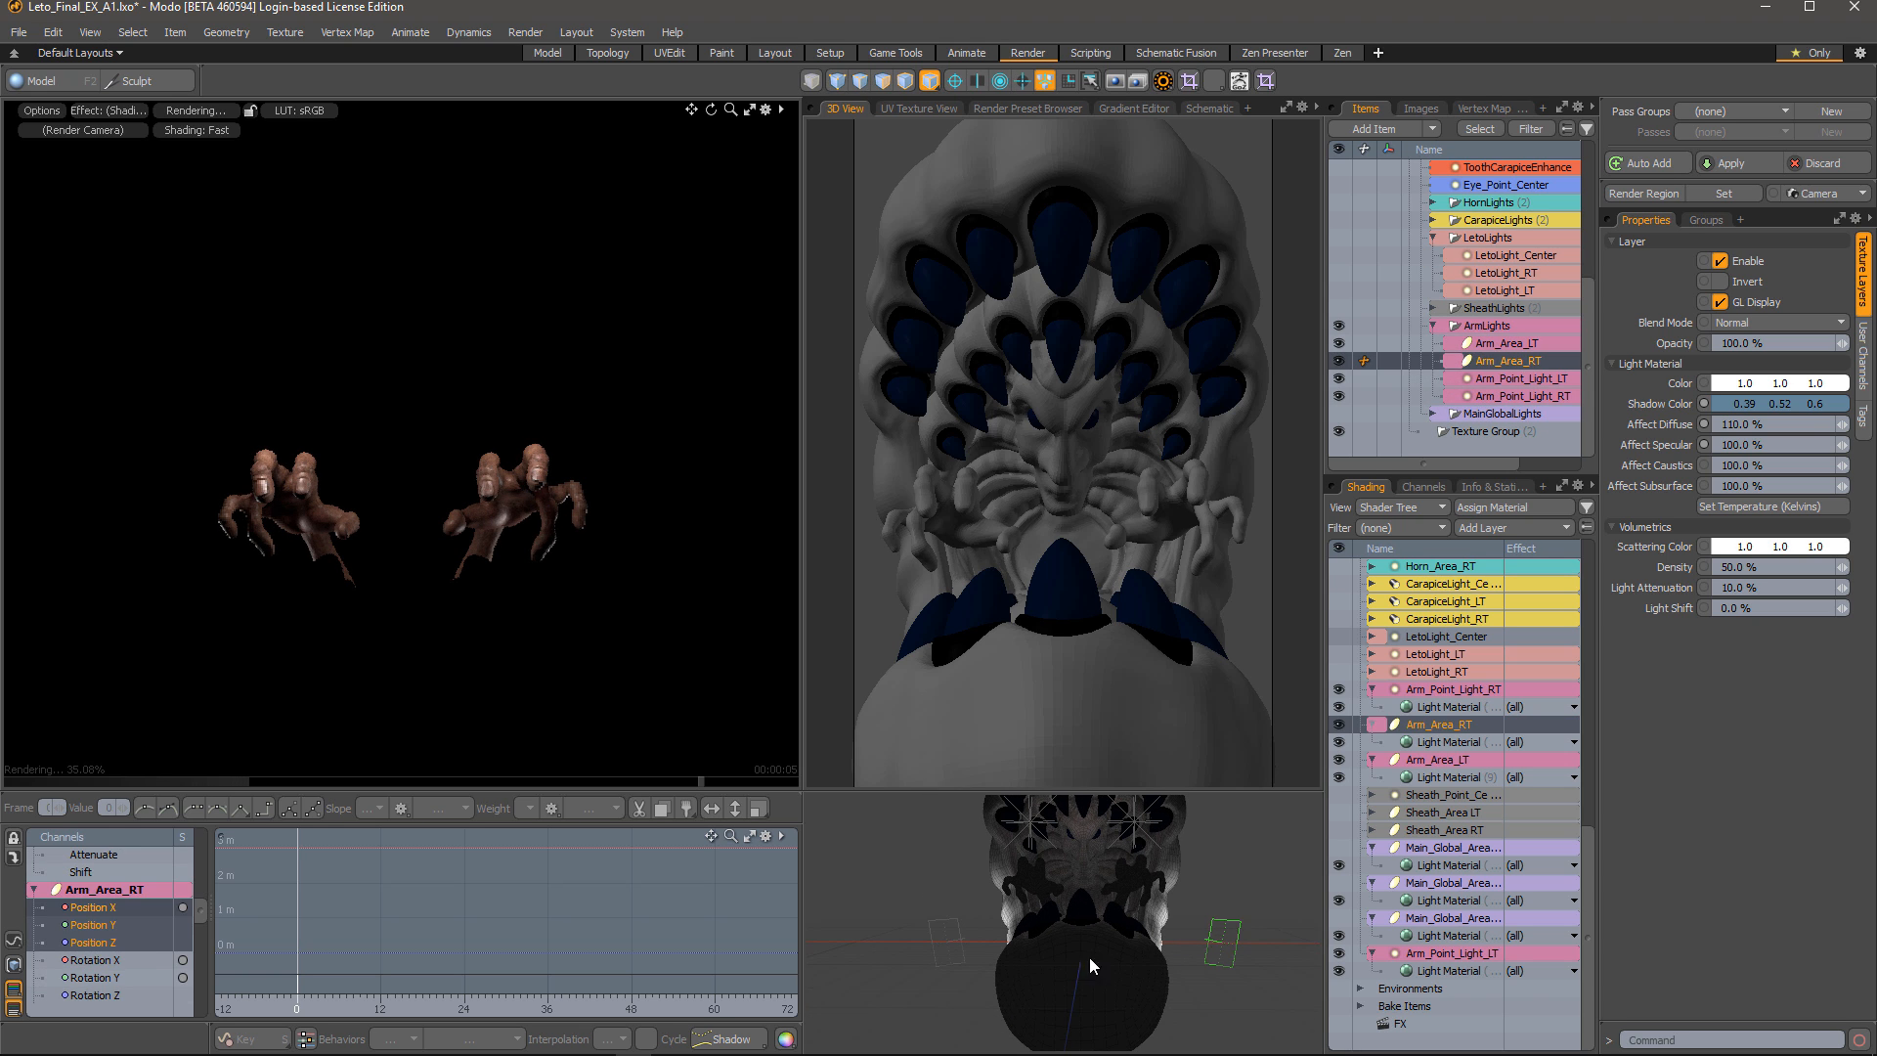
pyautogui.keyDown('shift'); pyautogui.click(934, 940); pyautogui.keyUp('shift')
pyautogui.keyDown('shift'); pyautogui.click(1027, 835); pyautogui.keyUp('shift')
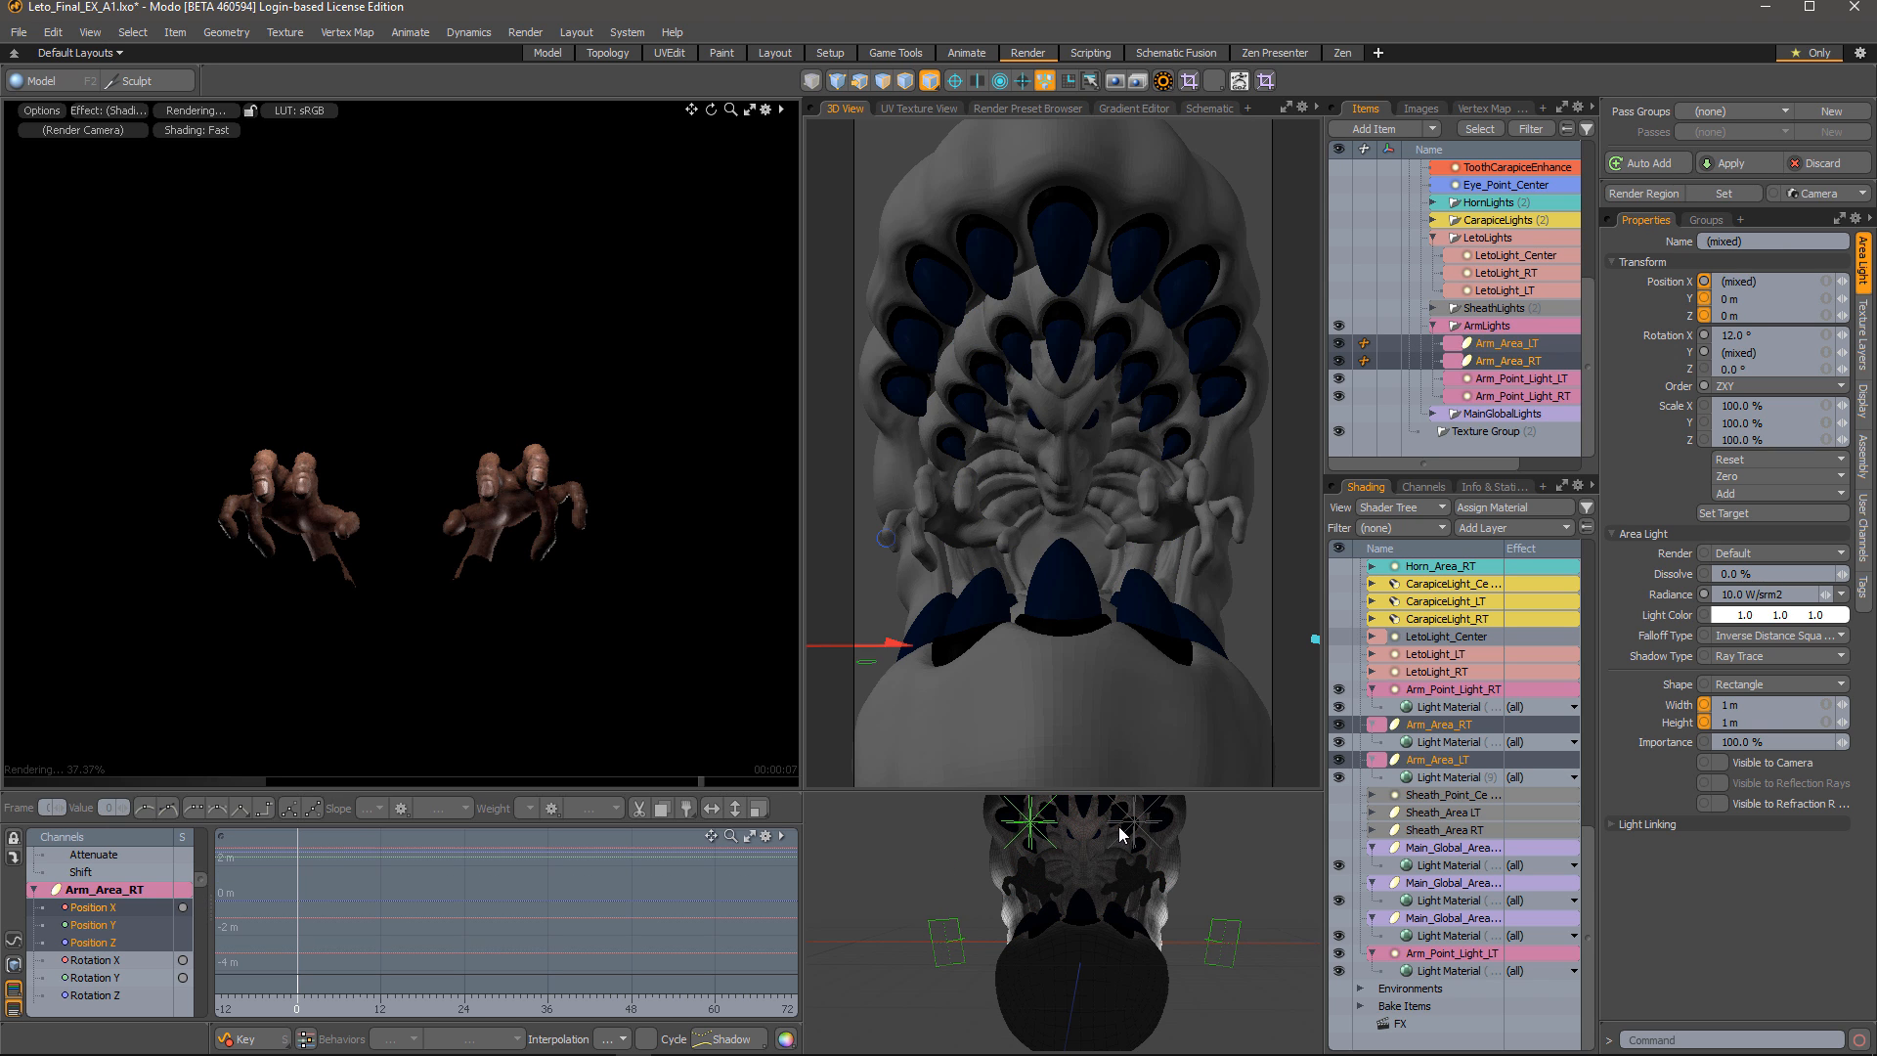
pyautogui.keyDown('shift'); pyautogui.click(1132, 830); pyautogui.keyUp('shift')
pyautogui.keyDown('alt'); pyautogui.moveTo(1270, 855); pyautogui.dragTo(1178, 922); pyautogui.keyUp('alt')
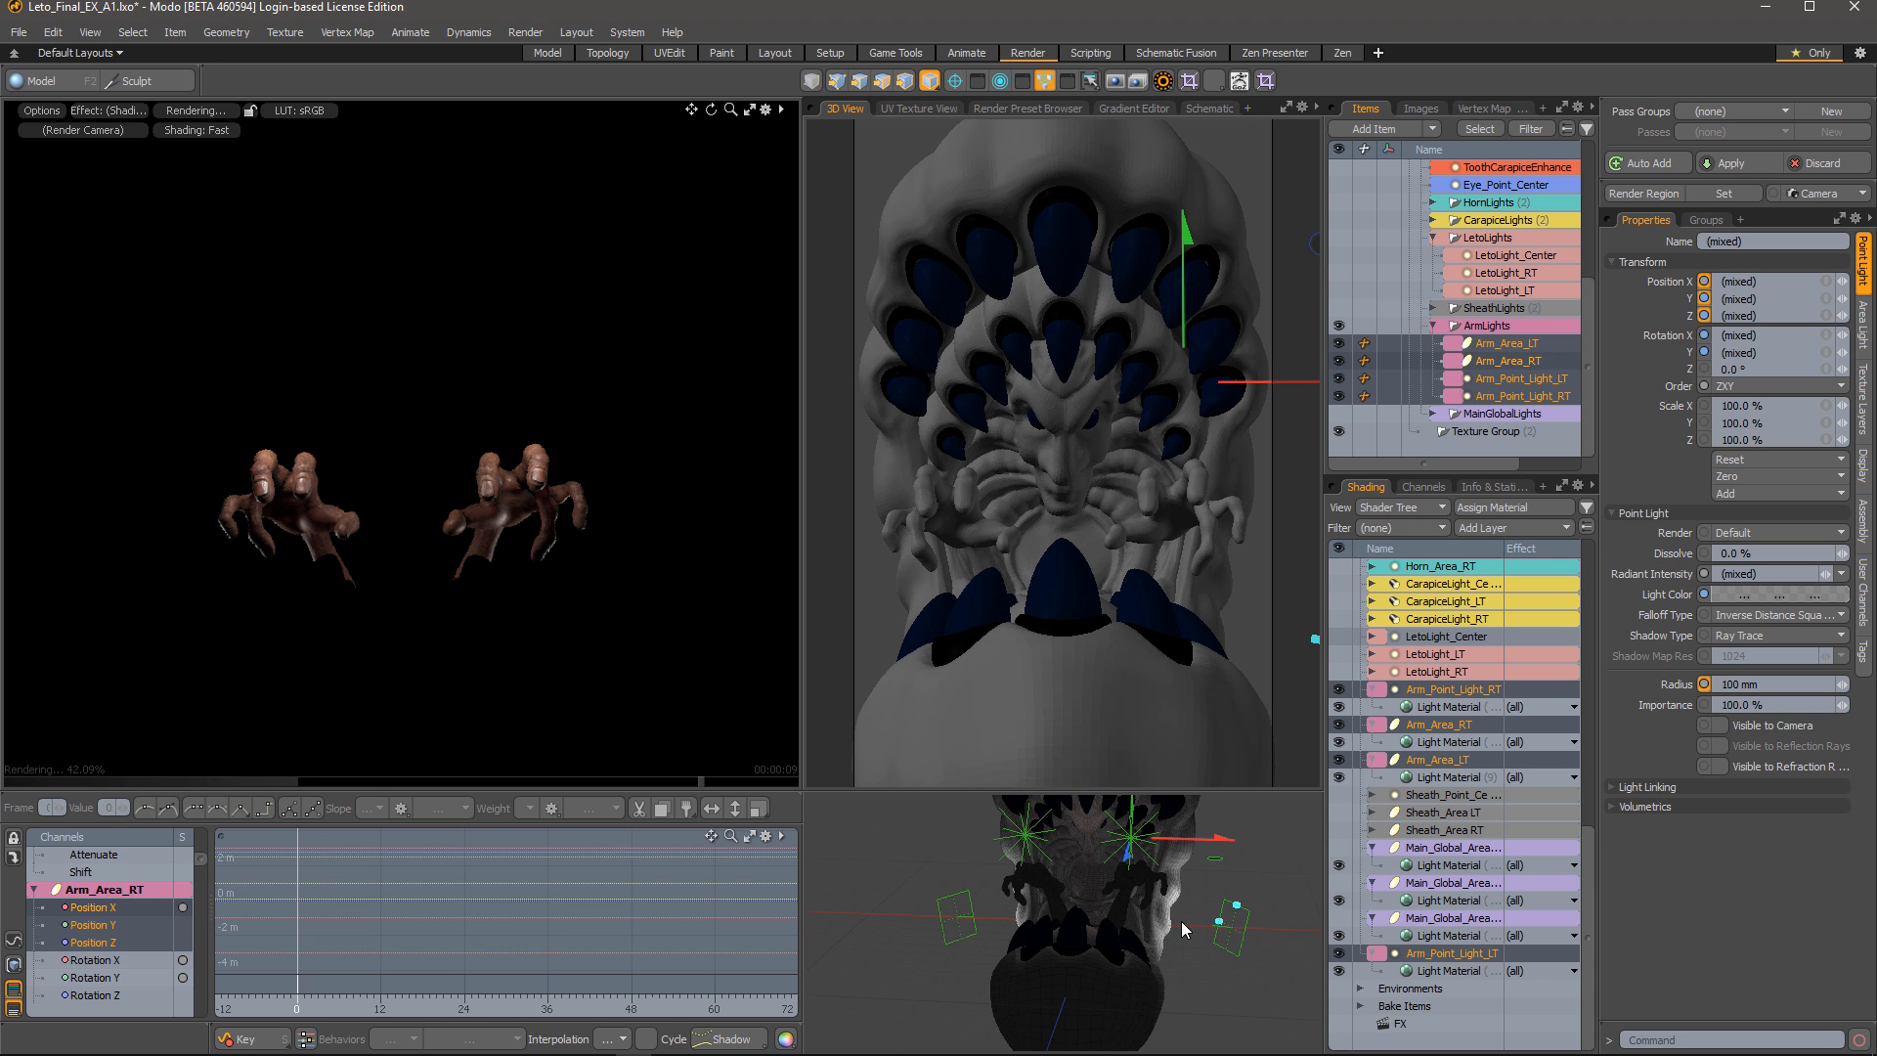
pyautogui.keyDown('alt'); pyautogui.moveTo(910, 929); pyautogui.dragTo(977, 937); pyautogui.keyUp('alt')
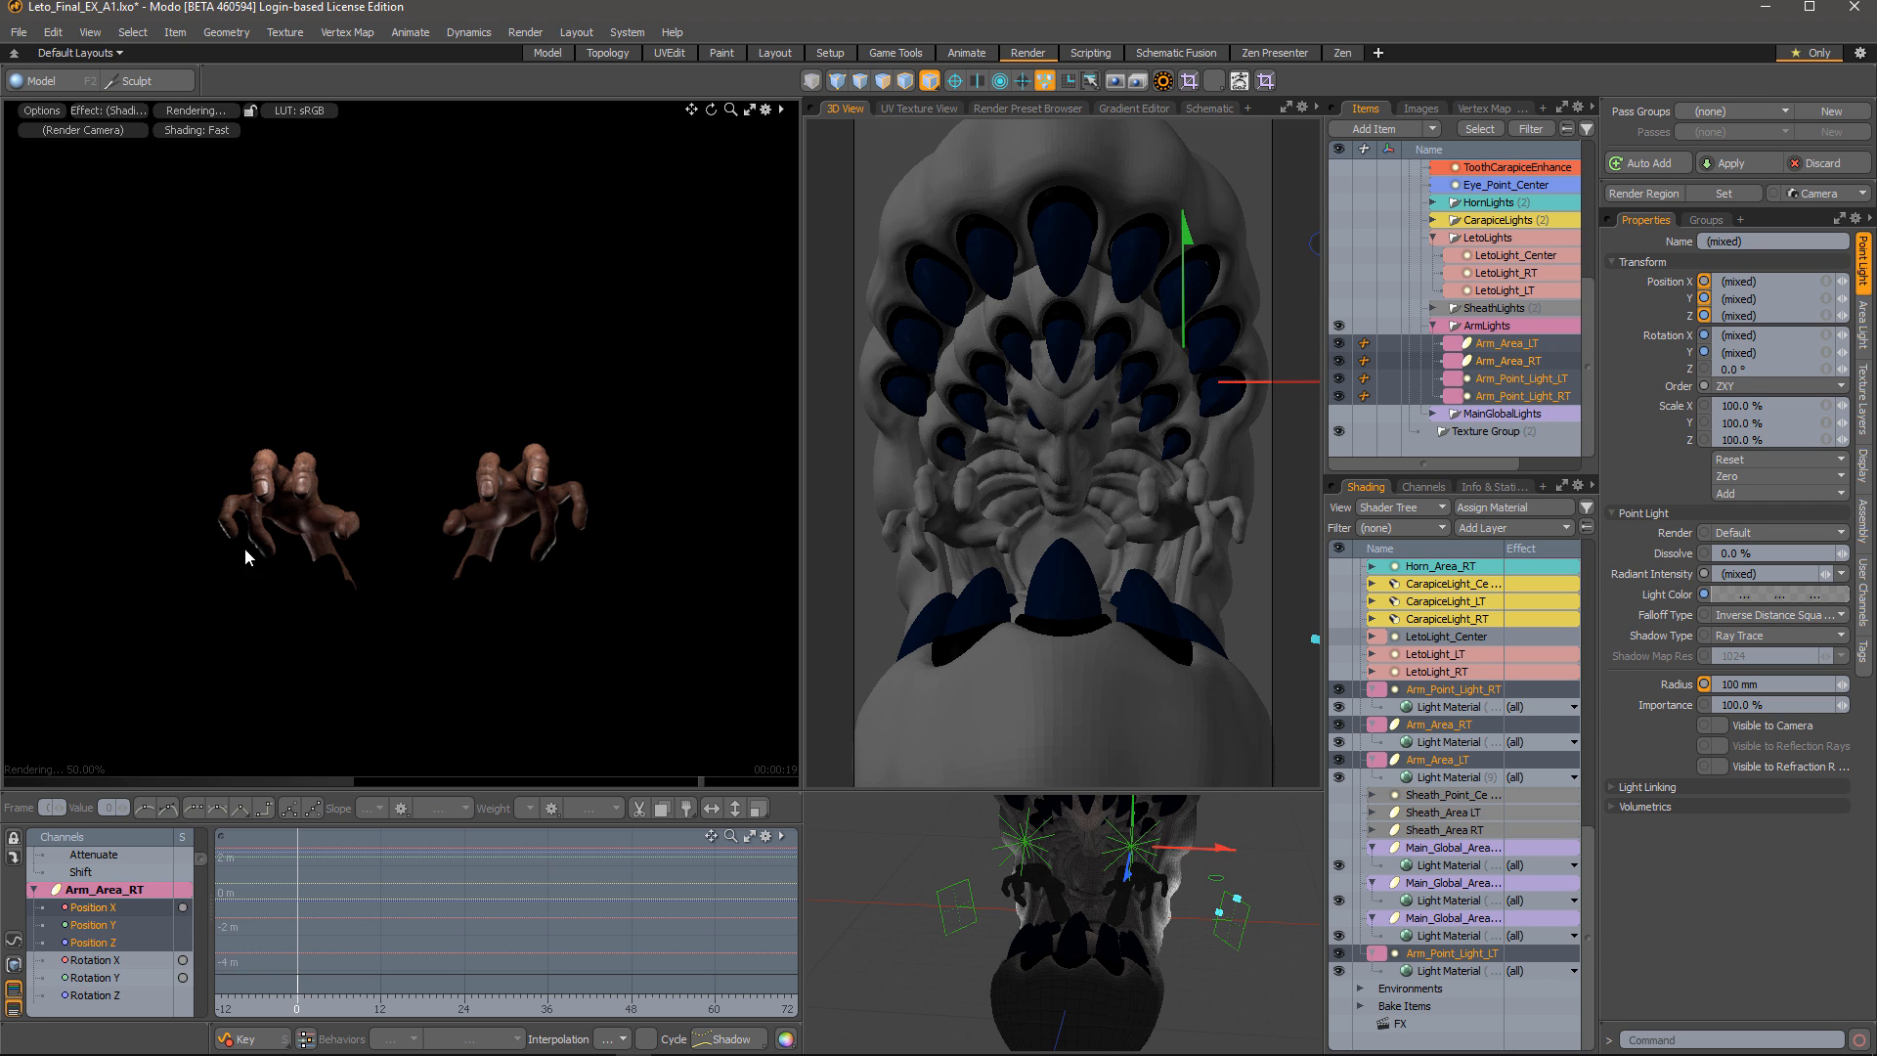
# Clear the light selection, and select only Arm_Point_Light_LT and Arm_Point_Light_RT with the Move tool to inspect their position
pyautogui.press('space')
pyautogui.click(1246, 902)
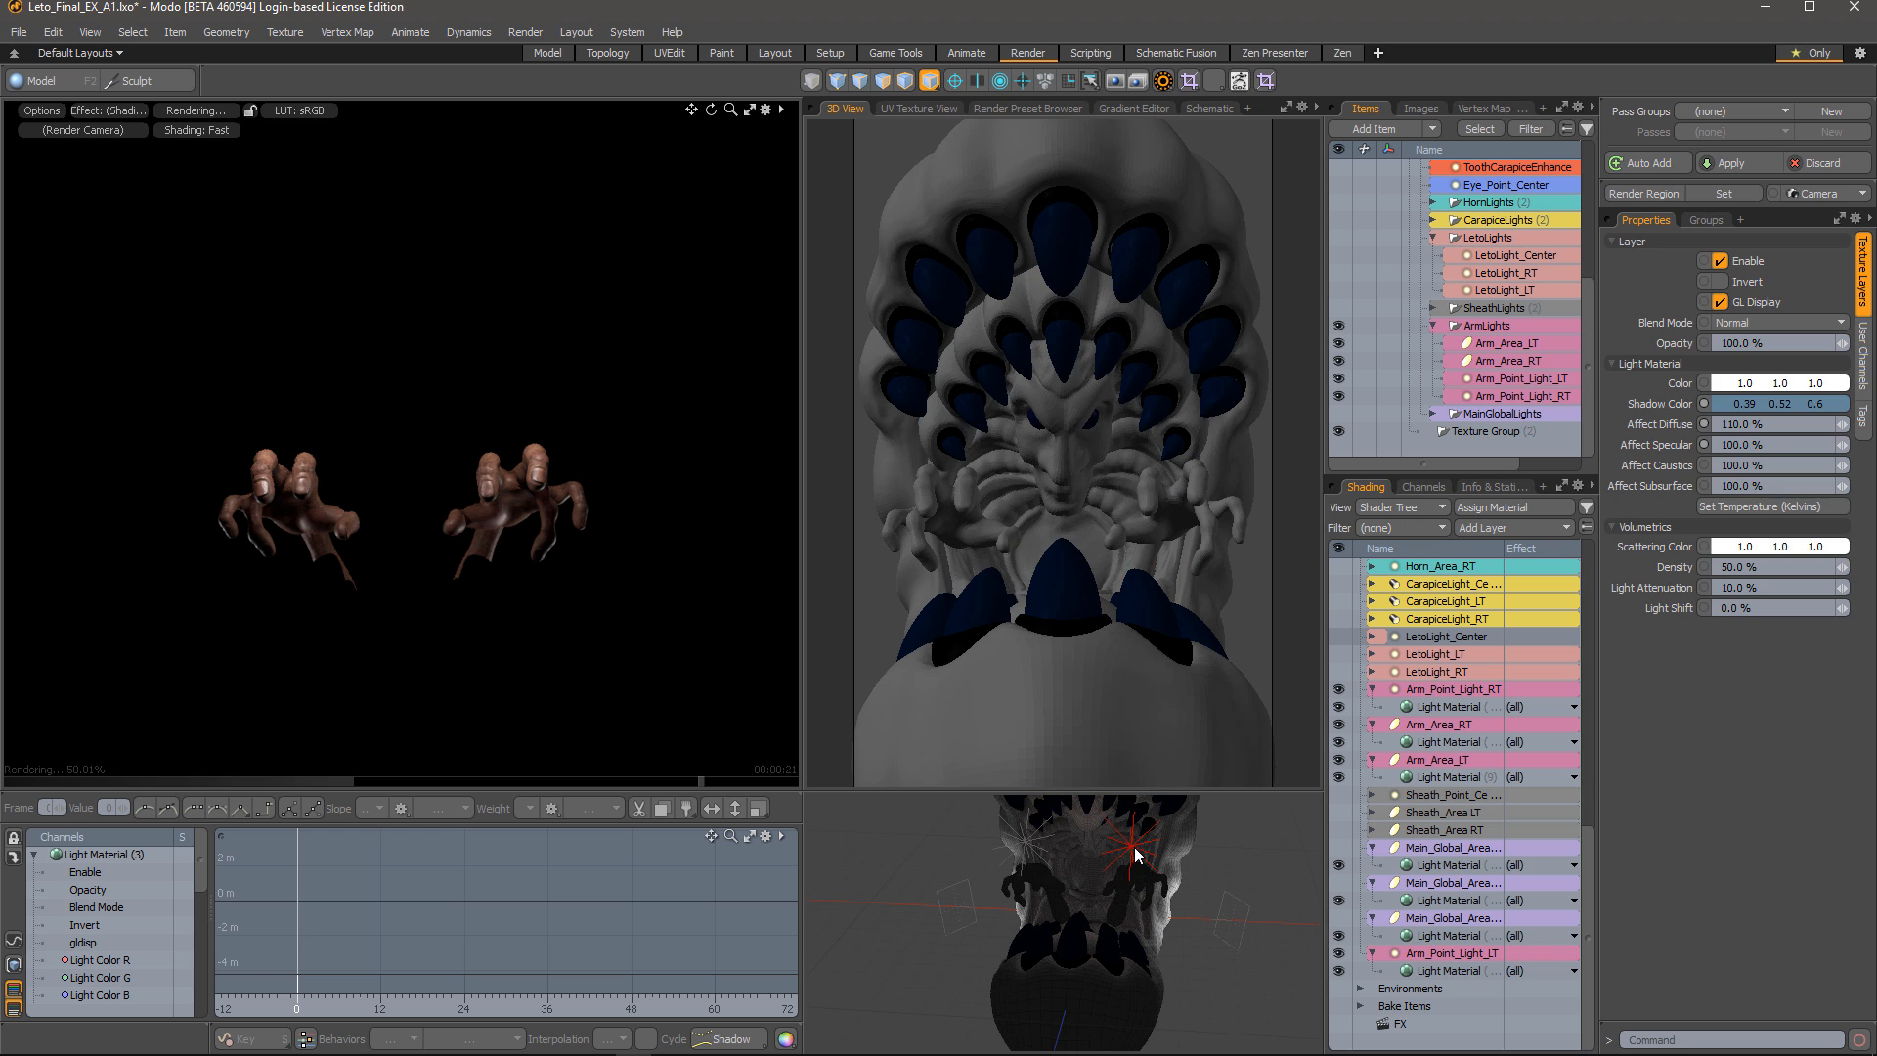
pyautogui.click(1132, 846)
pyautogui.keyDown('shift'); pyautogui.click(1025, 843); pyautogui.keyUp('shift')
pyautogui.press('w')
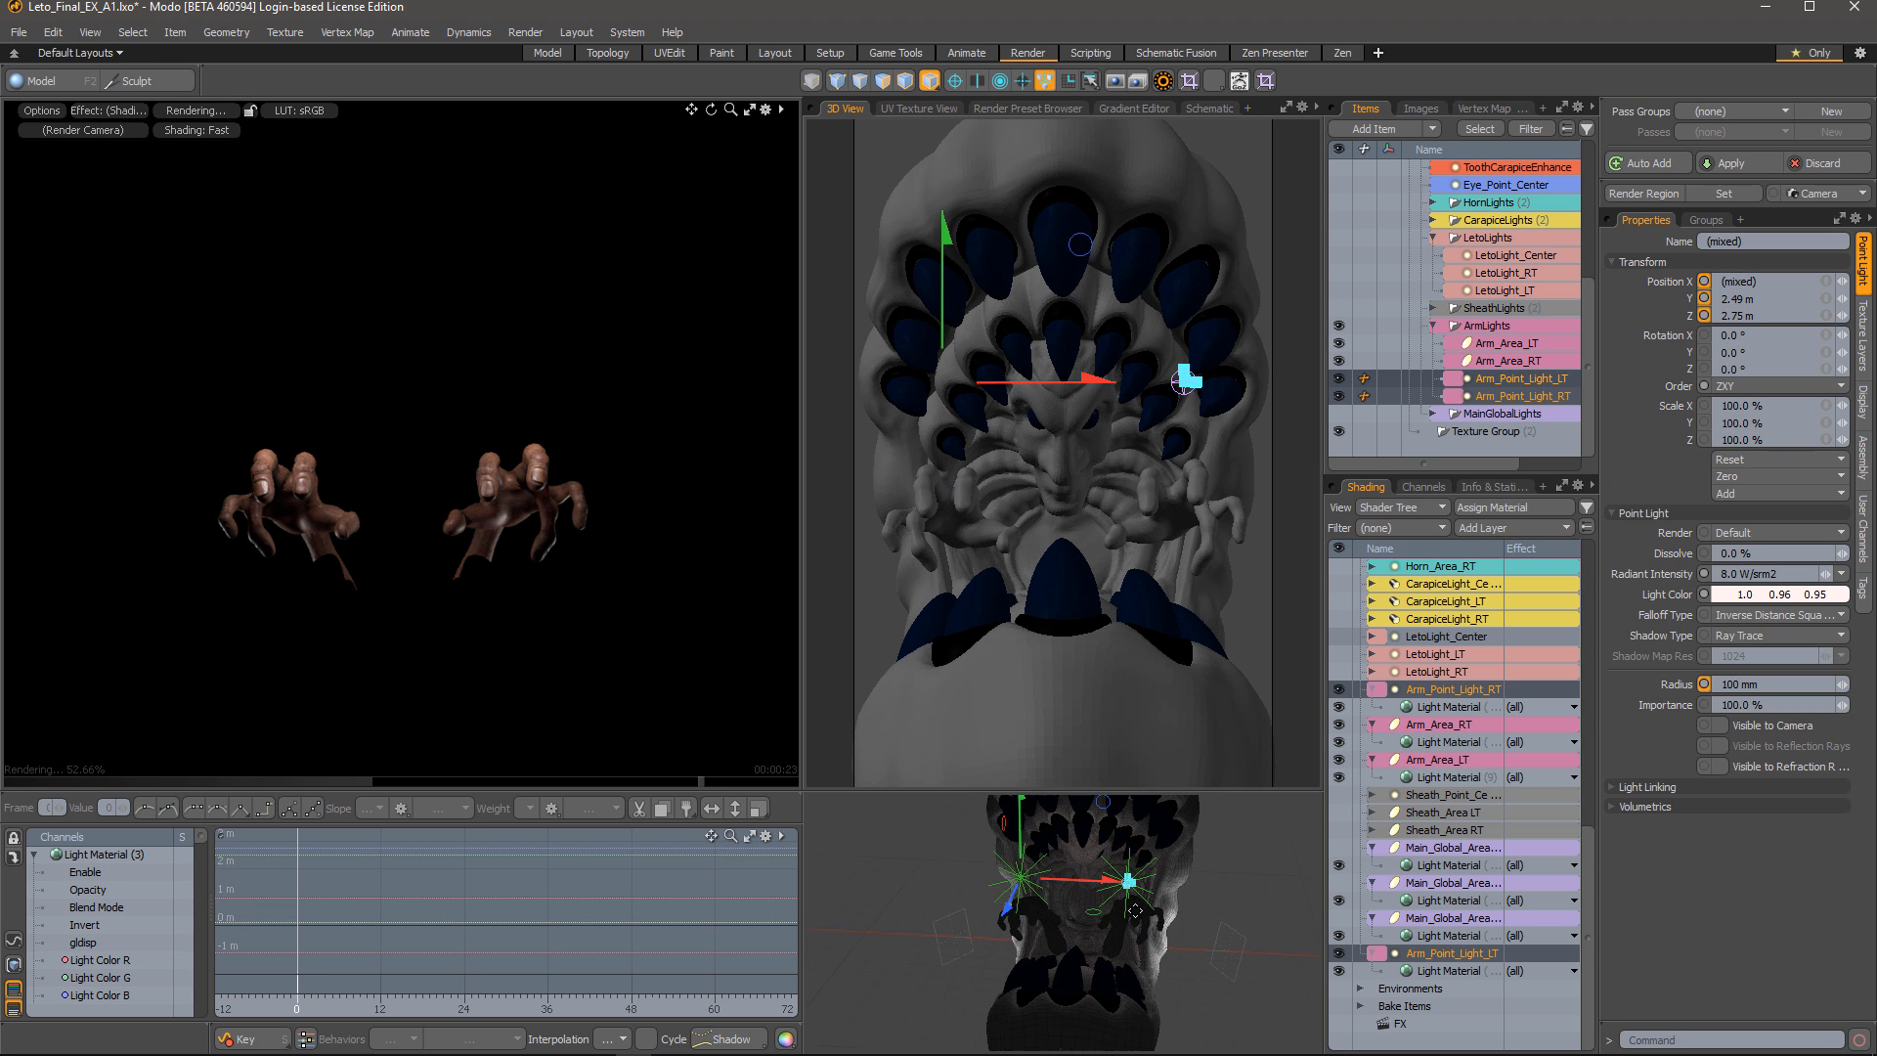
pyautogui.keyDown('alt'); pyautogui.moveTo(1047, 867); pyautogui.dragTo(983, 808); pyautogui.keyUp('alt')
pyautogui.hotkey('ctrl', 'z')
pyautogui.keyDown('alt'); pyautogui.moveTo(1018, 901); pyautogui.dragTo(1056, 917); pyautogui.keyUp('alt')
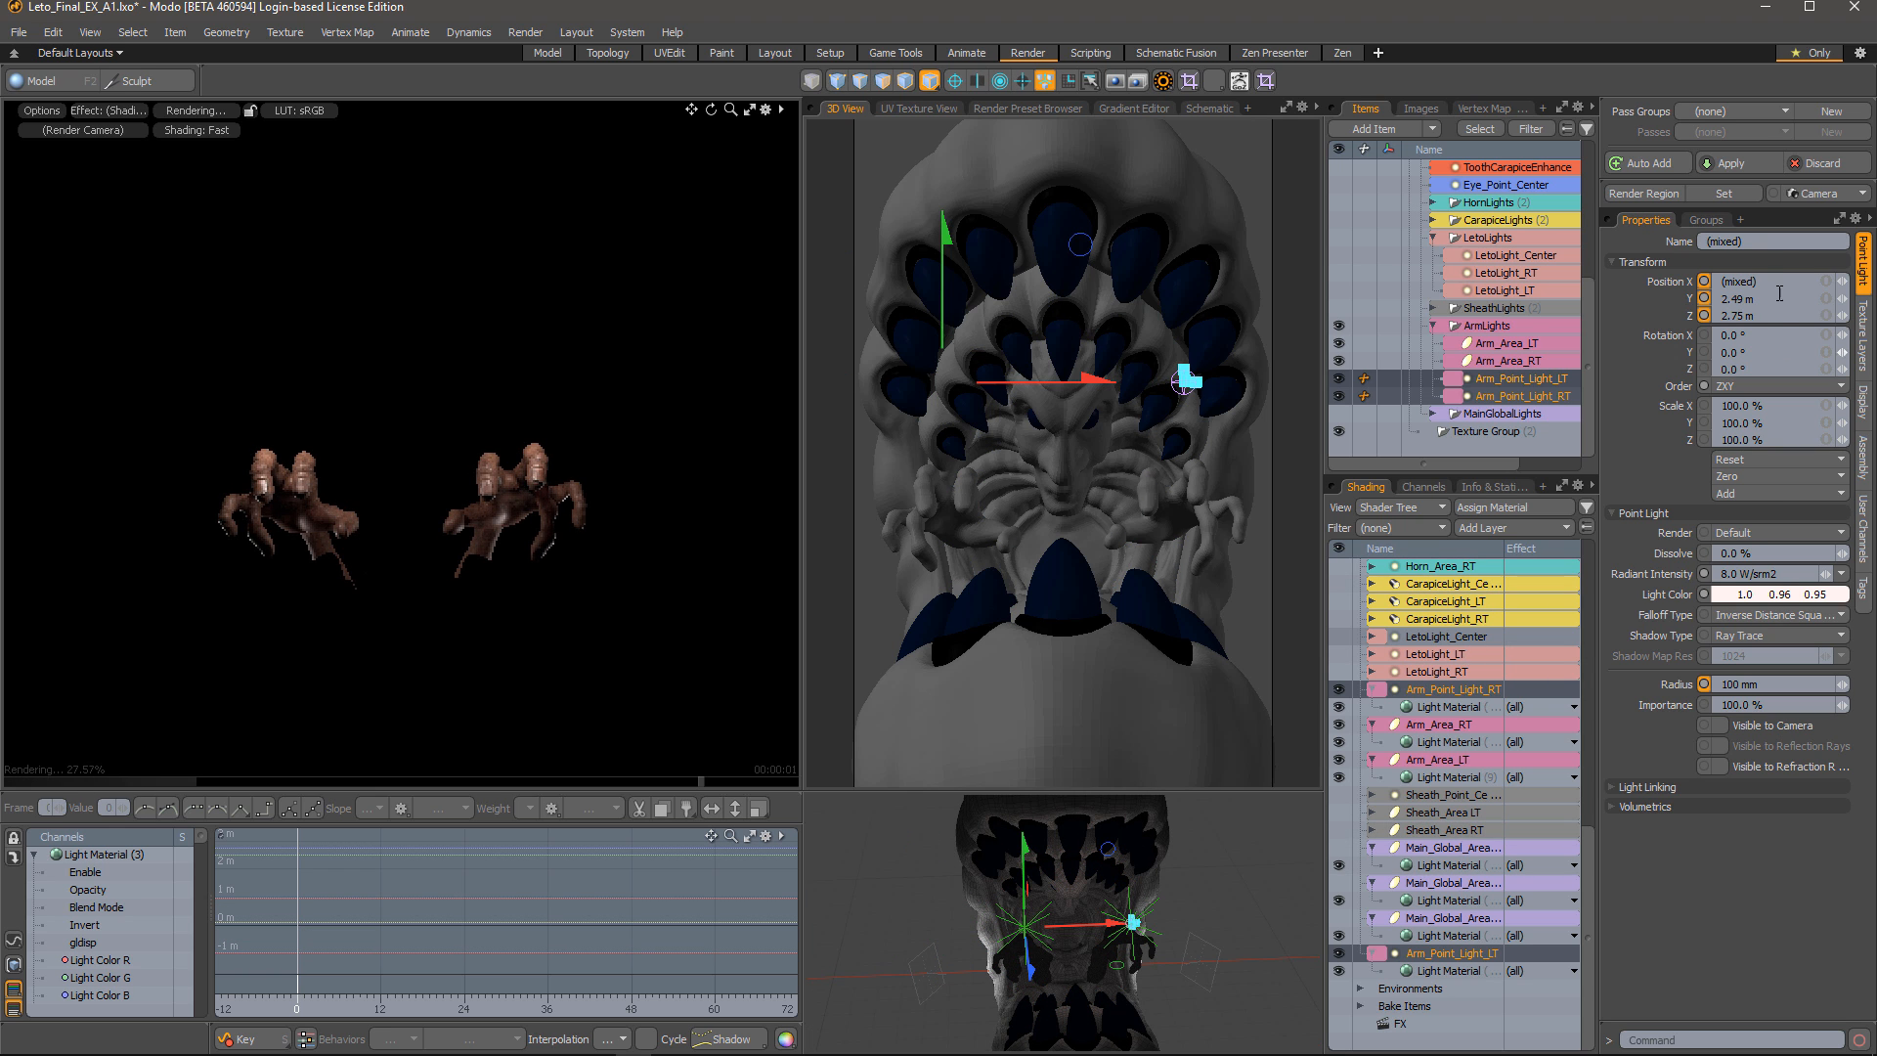
# Compare the light linking of Arm_Shader in the Leto_Arm material with the lights in the LetoArmLights group, and collapse the material
pyautogui.click(1702, 220)
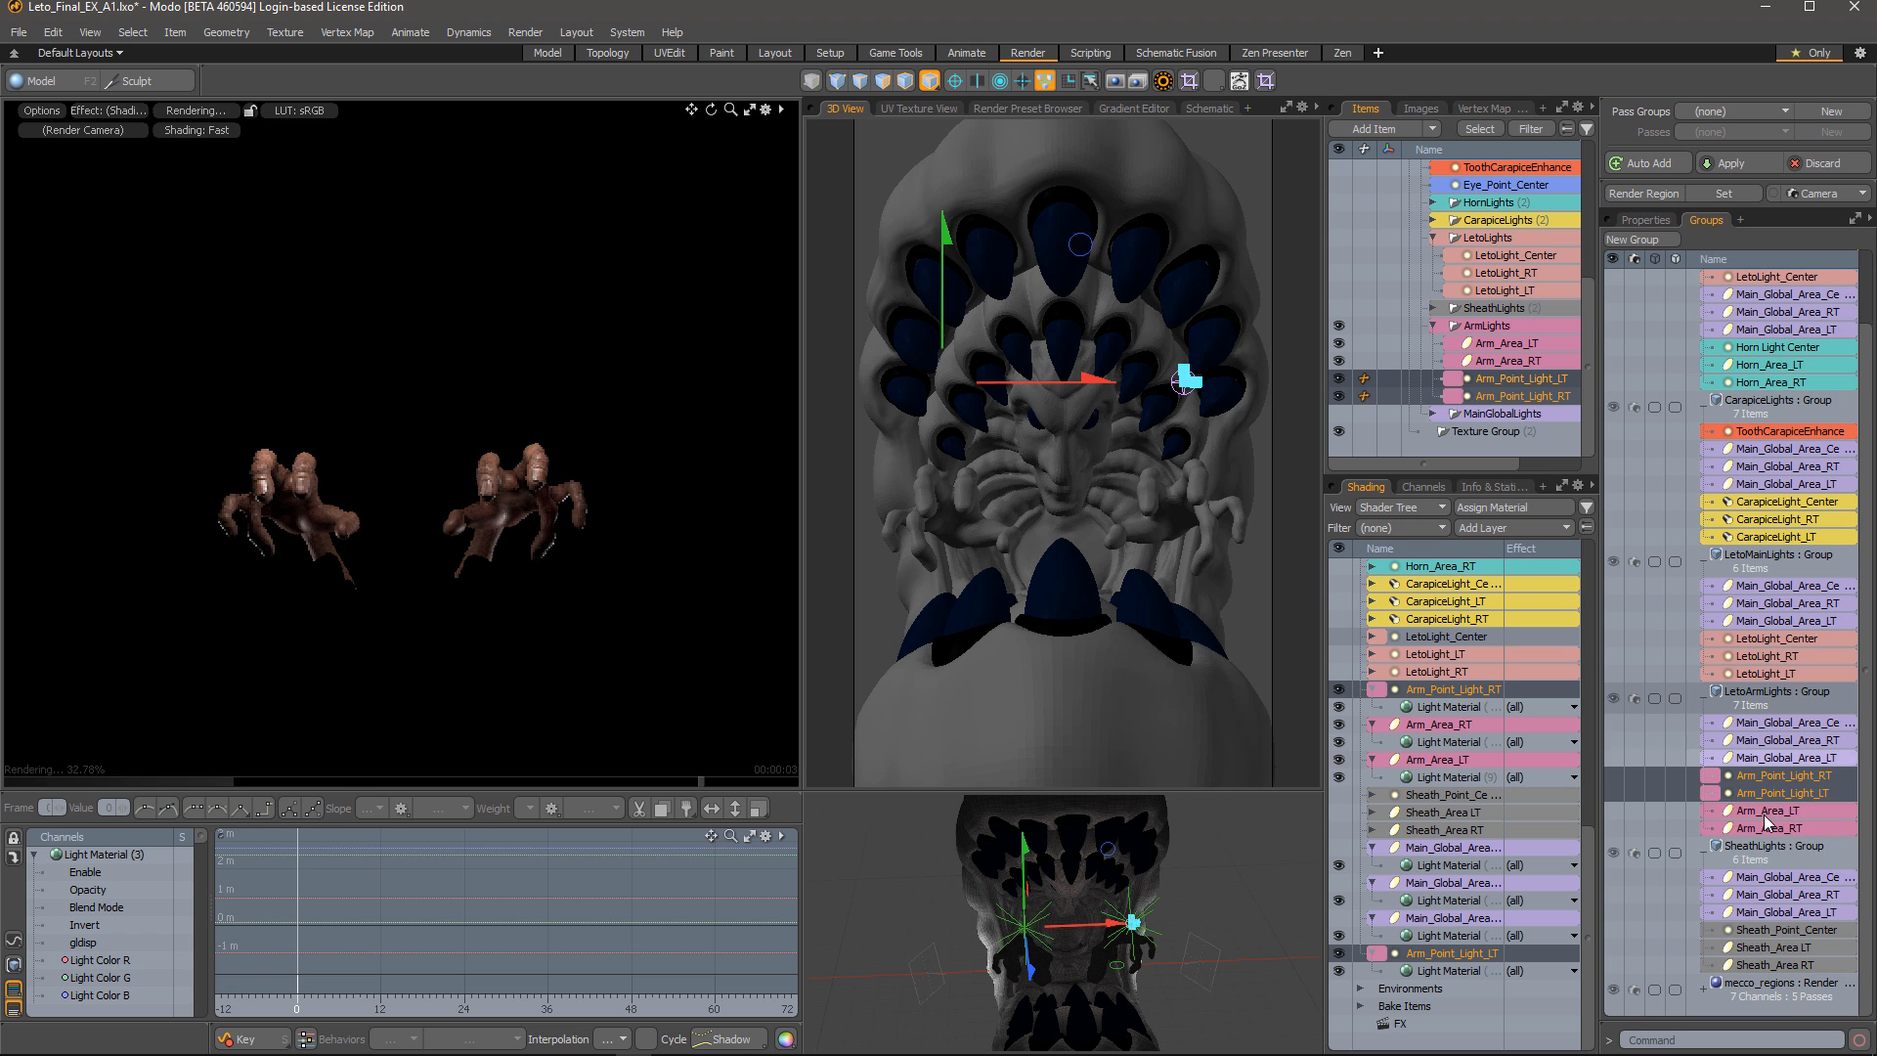
pyautogui.scroll(7, 1416, 753)
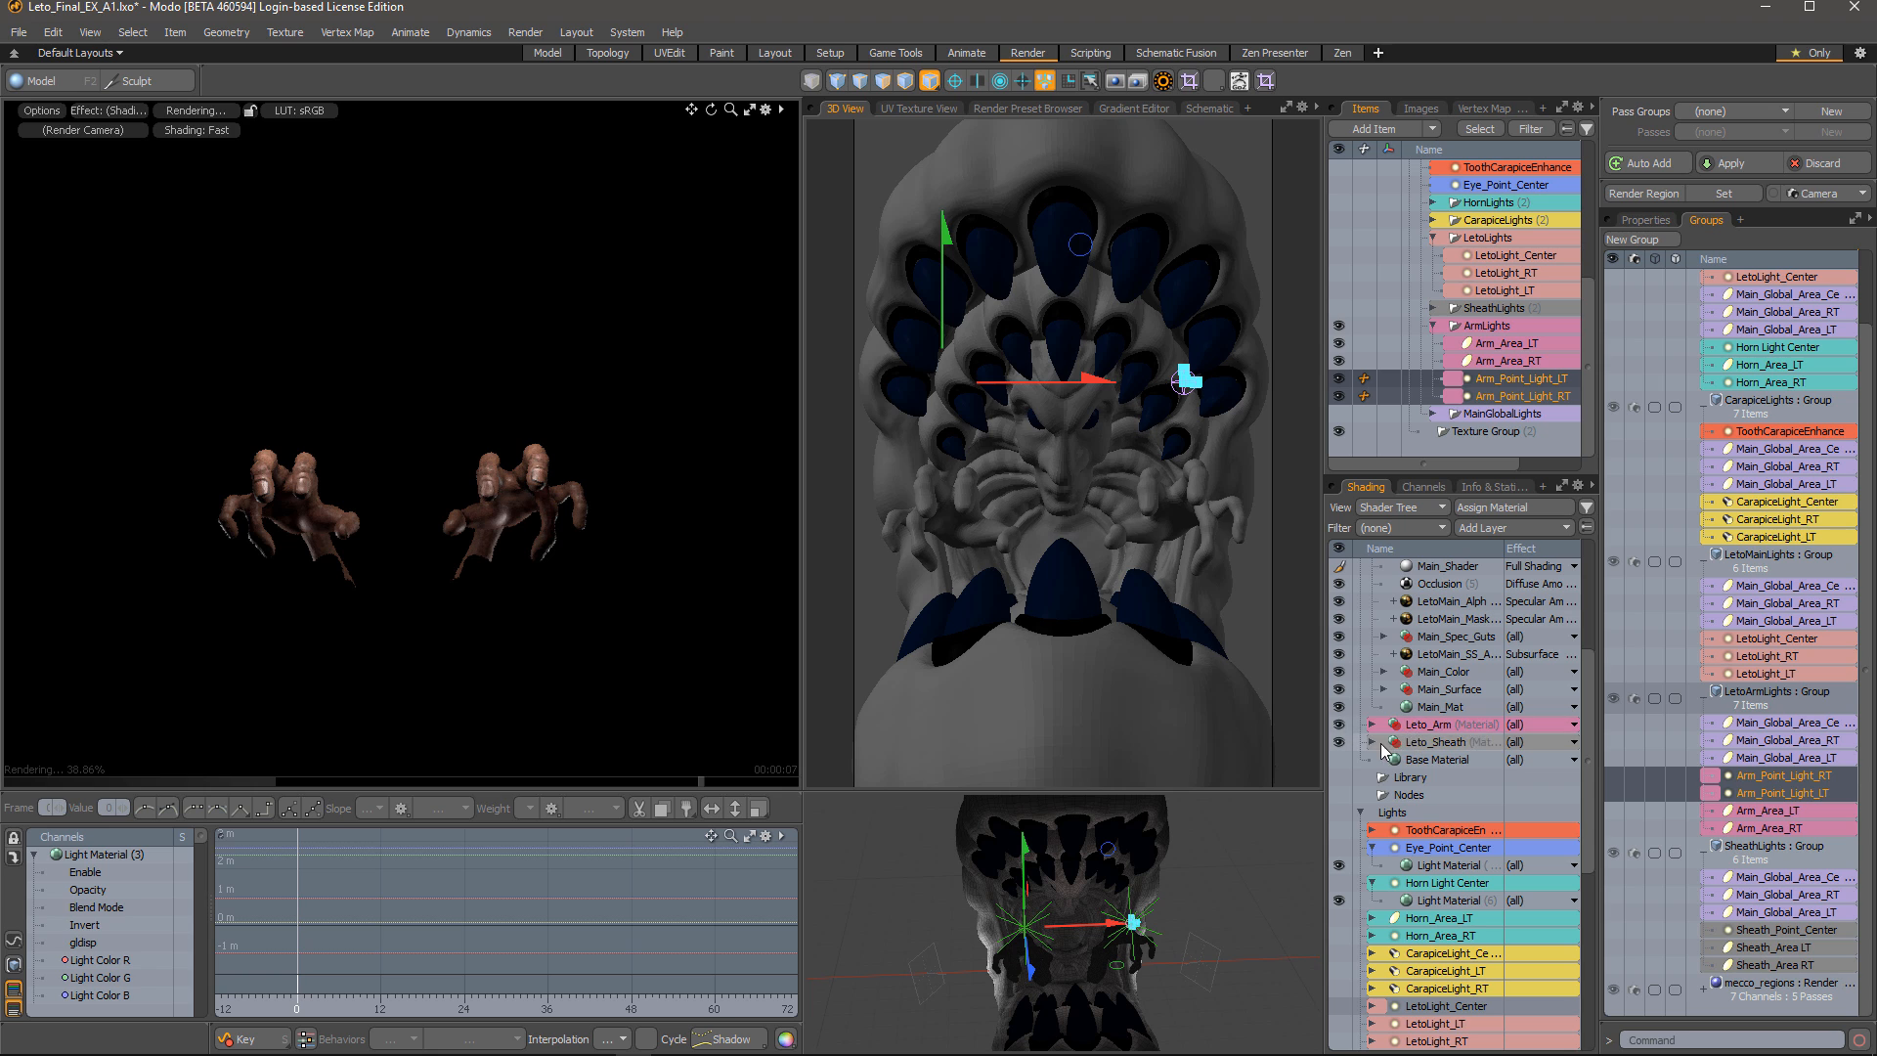
pyautogui.click(1372, 726)
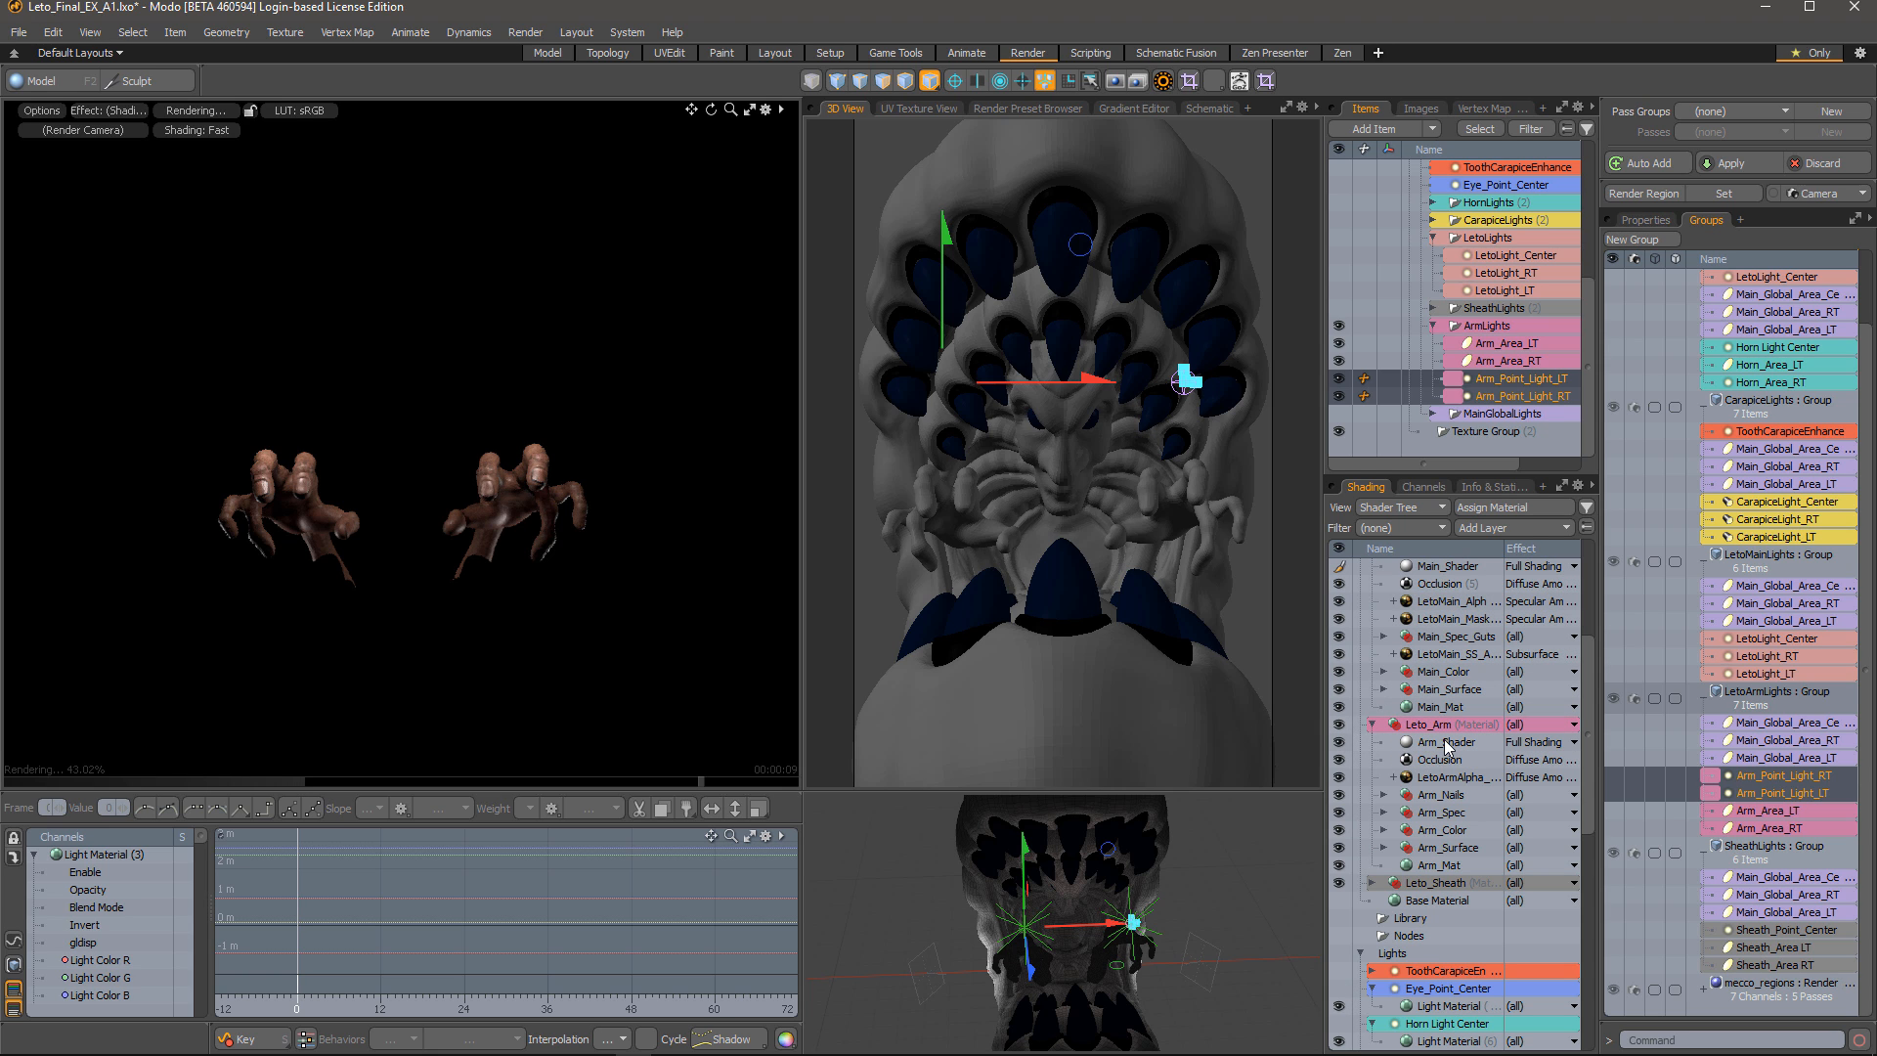
pyautogui.click(1445, 741)
pyautogui.click(1654, 219)
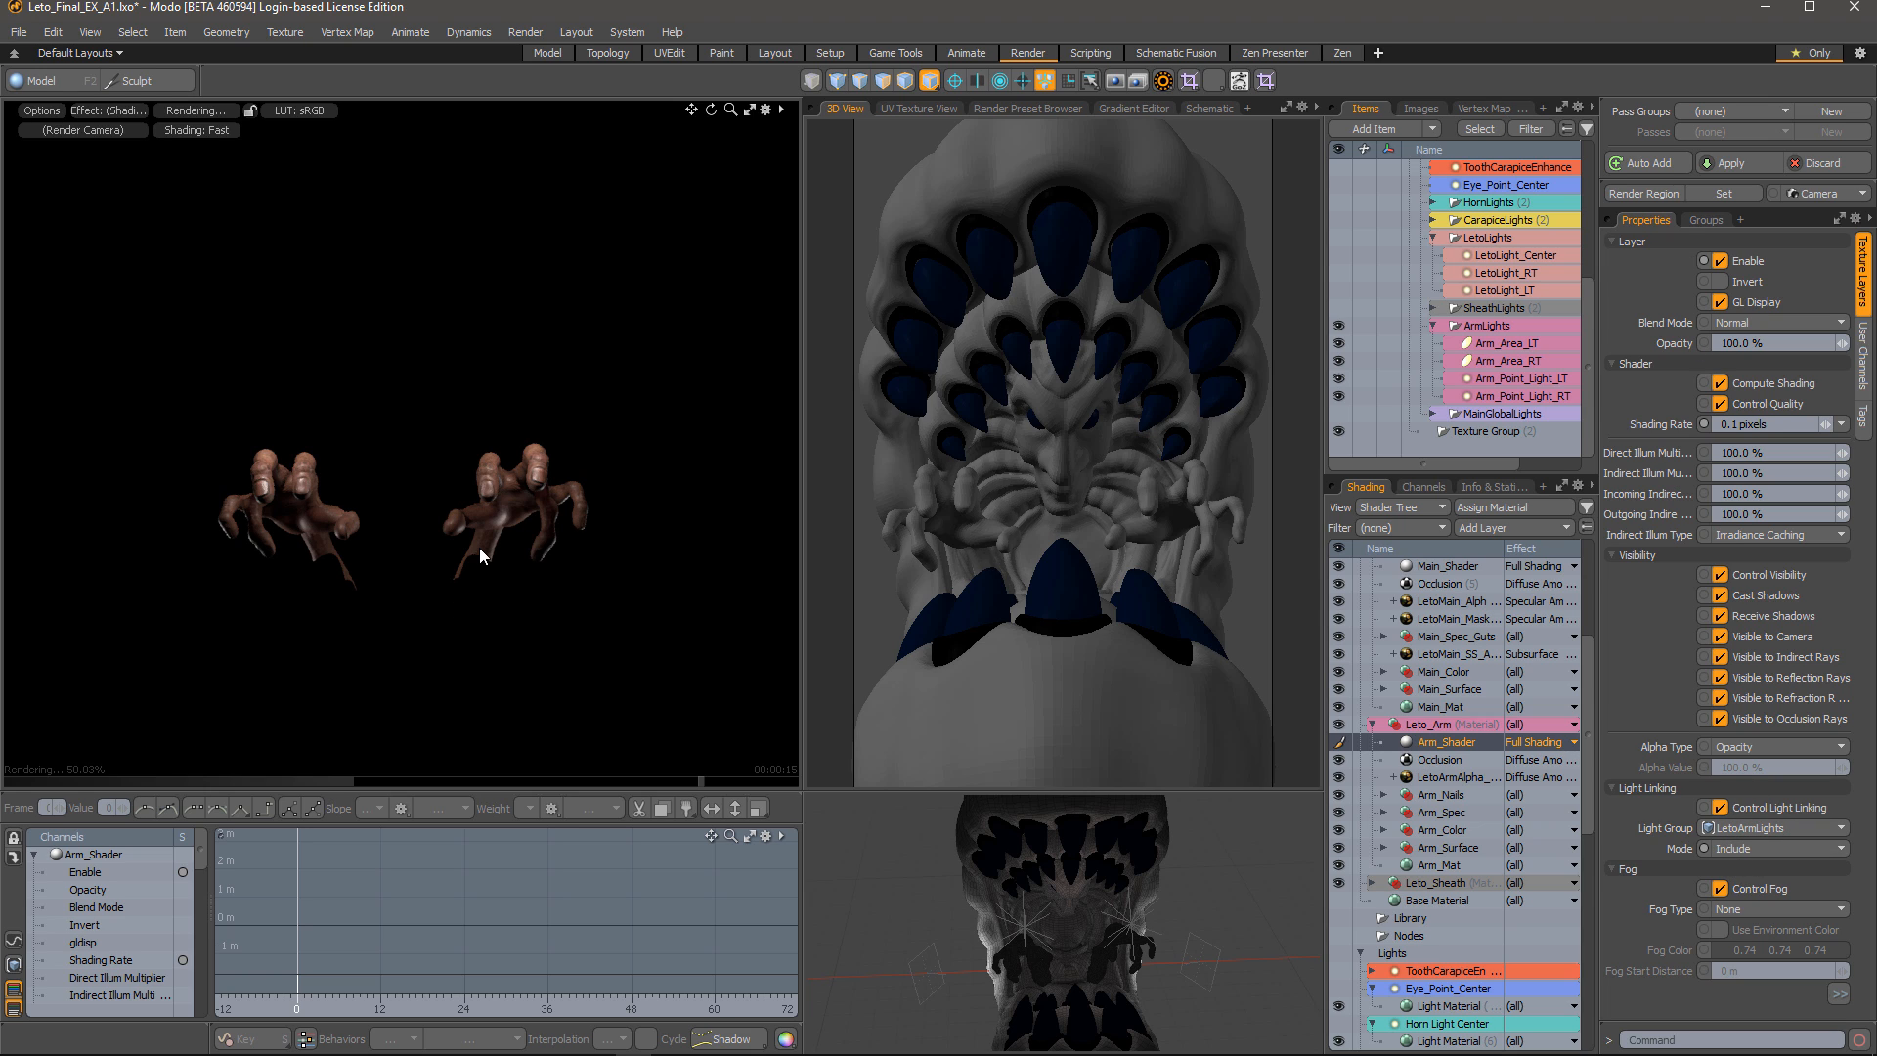
pyautogui.click(1706, 220)
pyautogui.click(1372, 725)
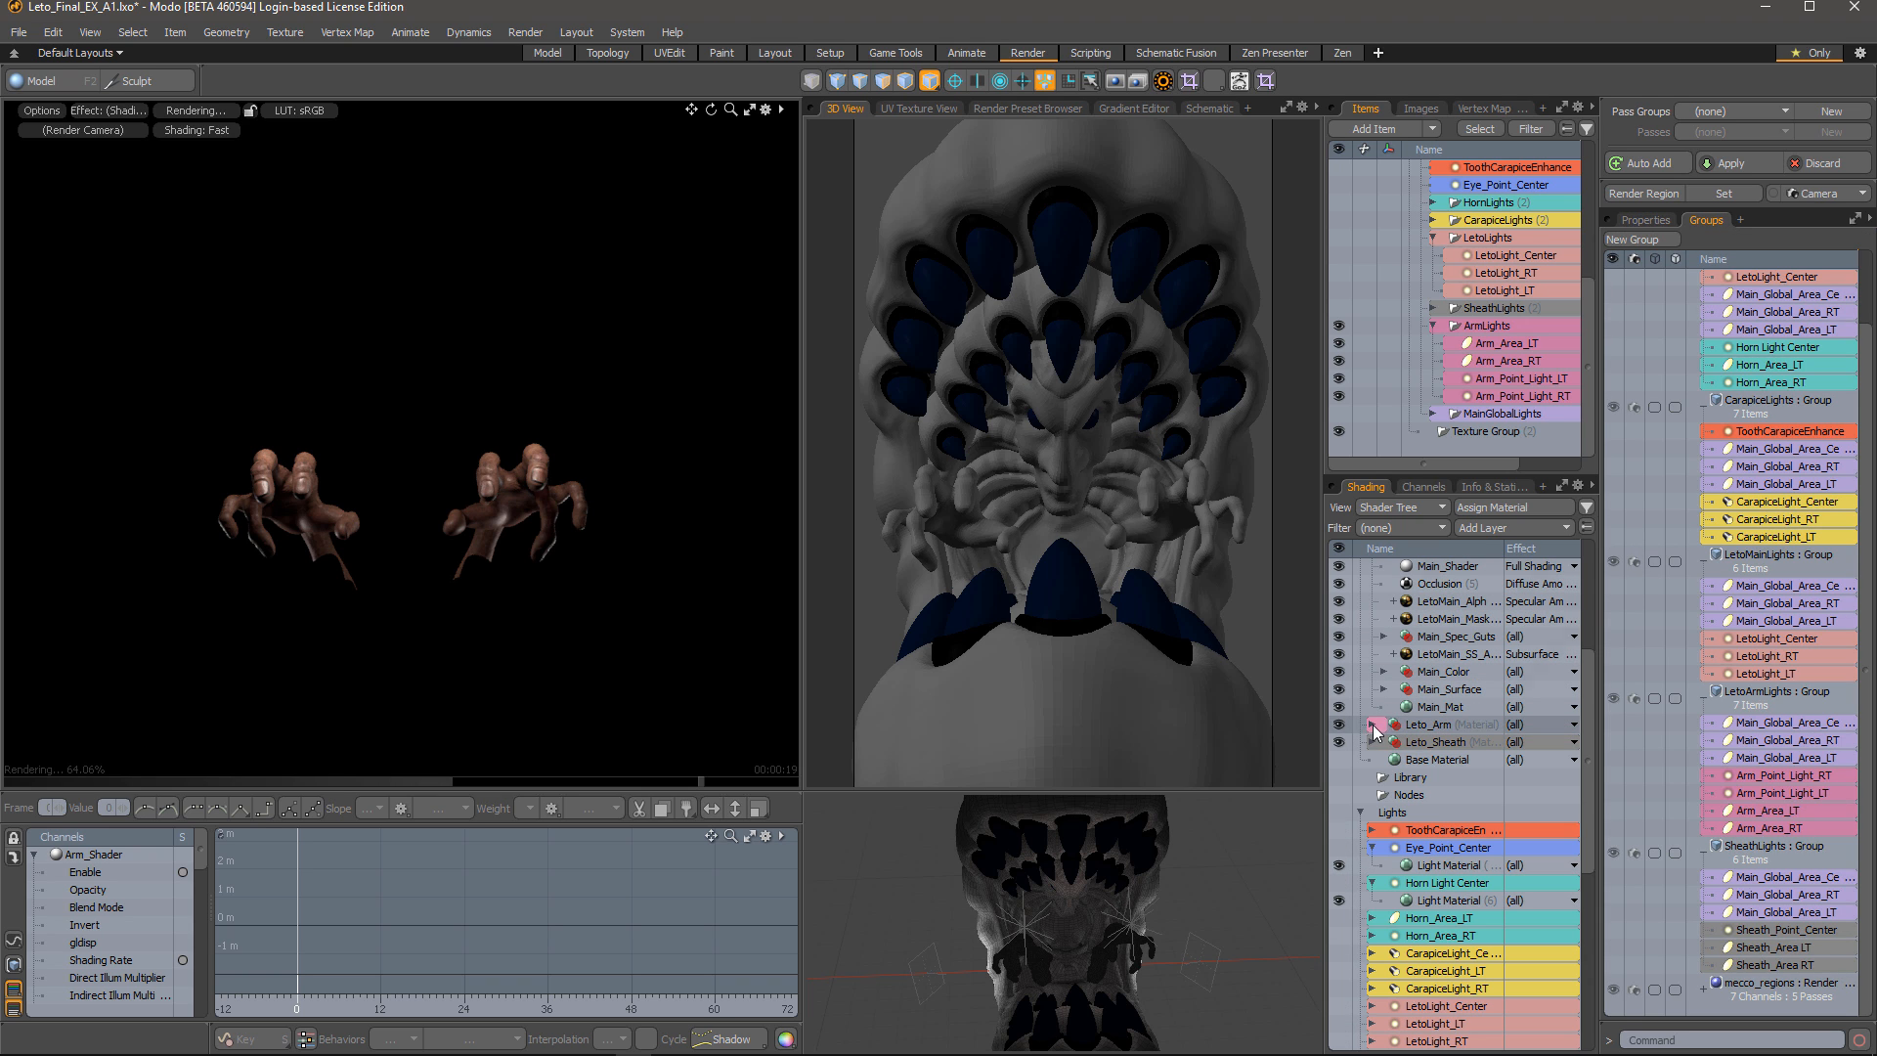
pyautogui.scroll(3, 1422, 819)
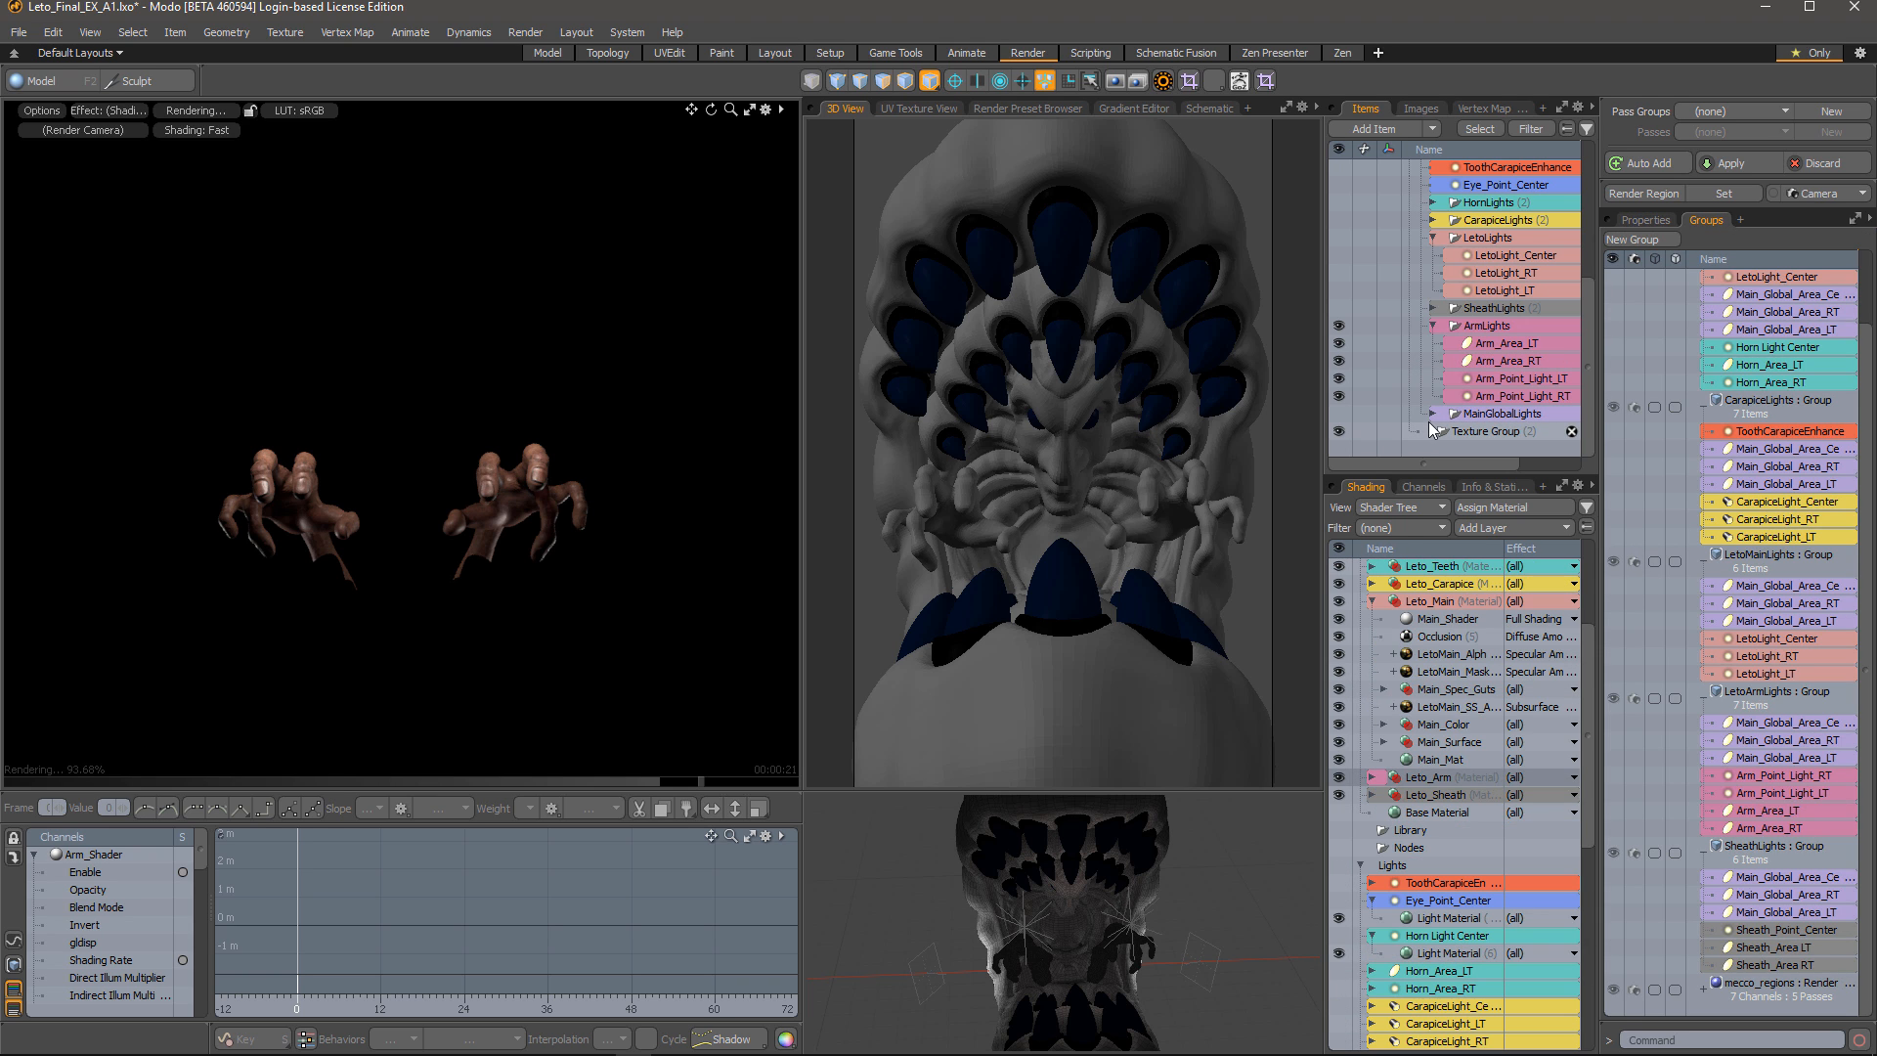
# Select both arm point lights in the viewport, and open the light material of Arm_Point_Light_RT for inspection
pyautogui.click(1134, 927)
pyautogui.keyDown('shift'); pyautogui.click(1026, 926); pyautogui.keyUp('shift')
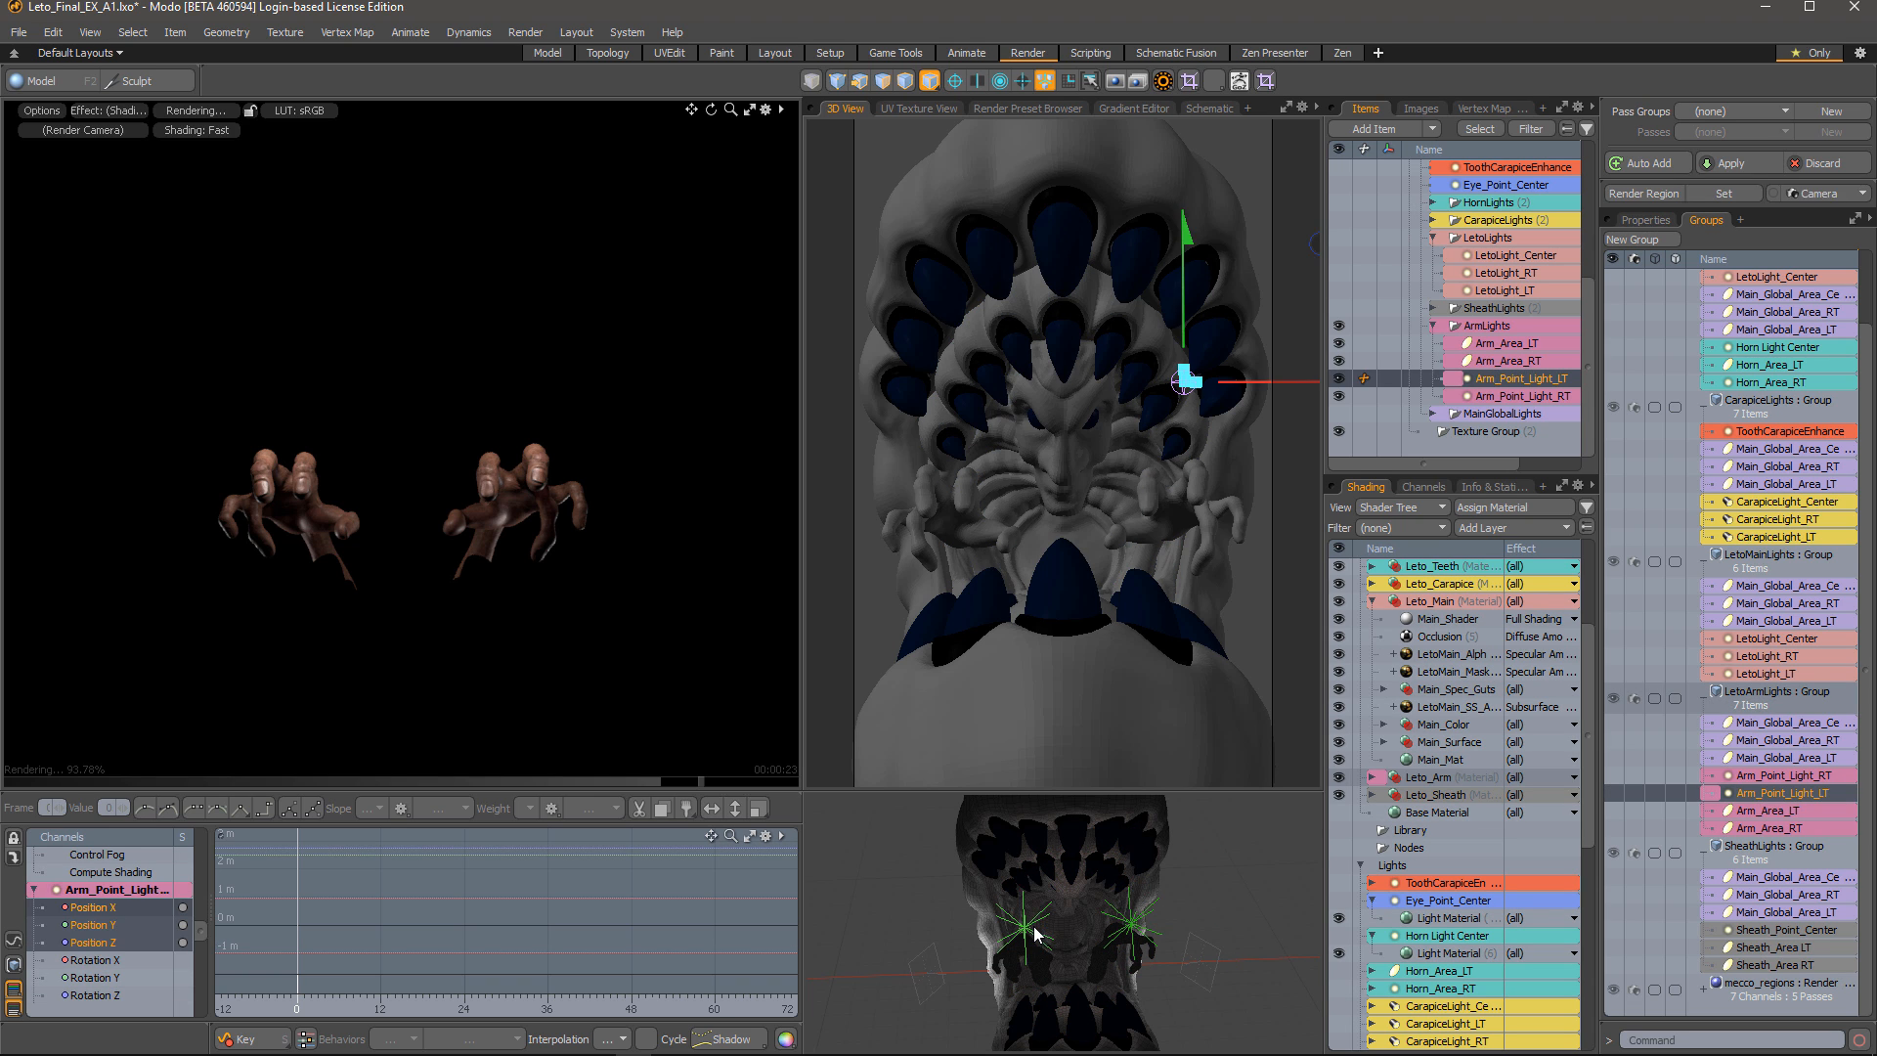
pyautogui.click(1670, 223)
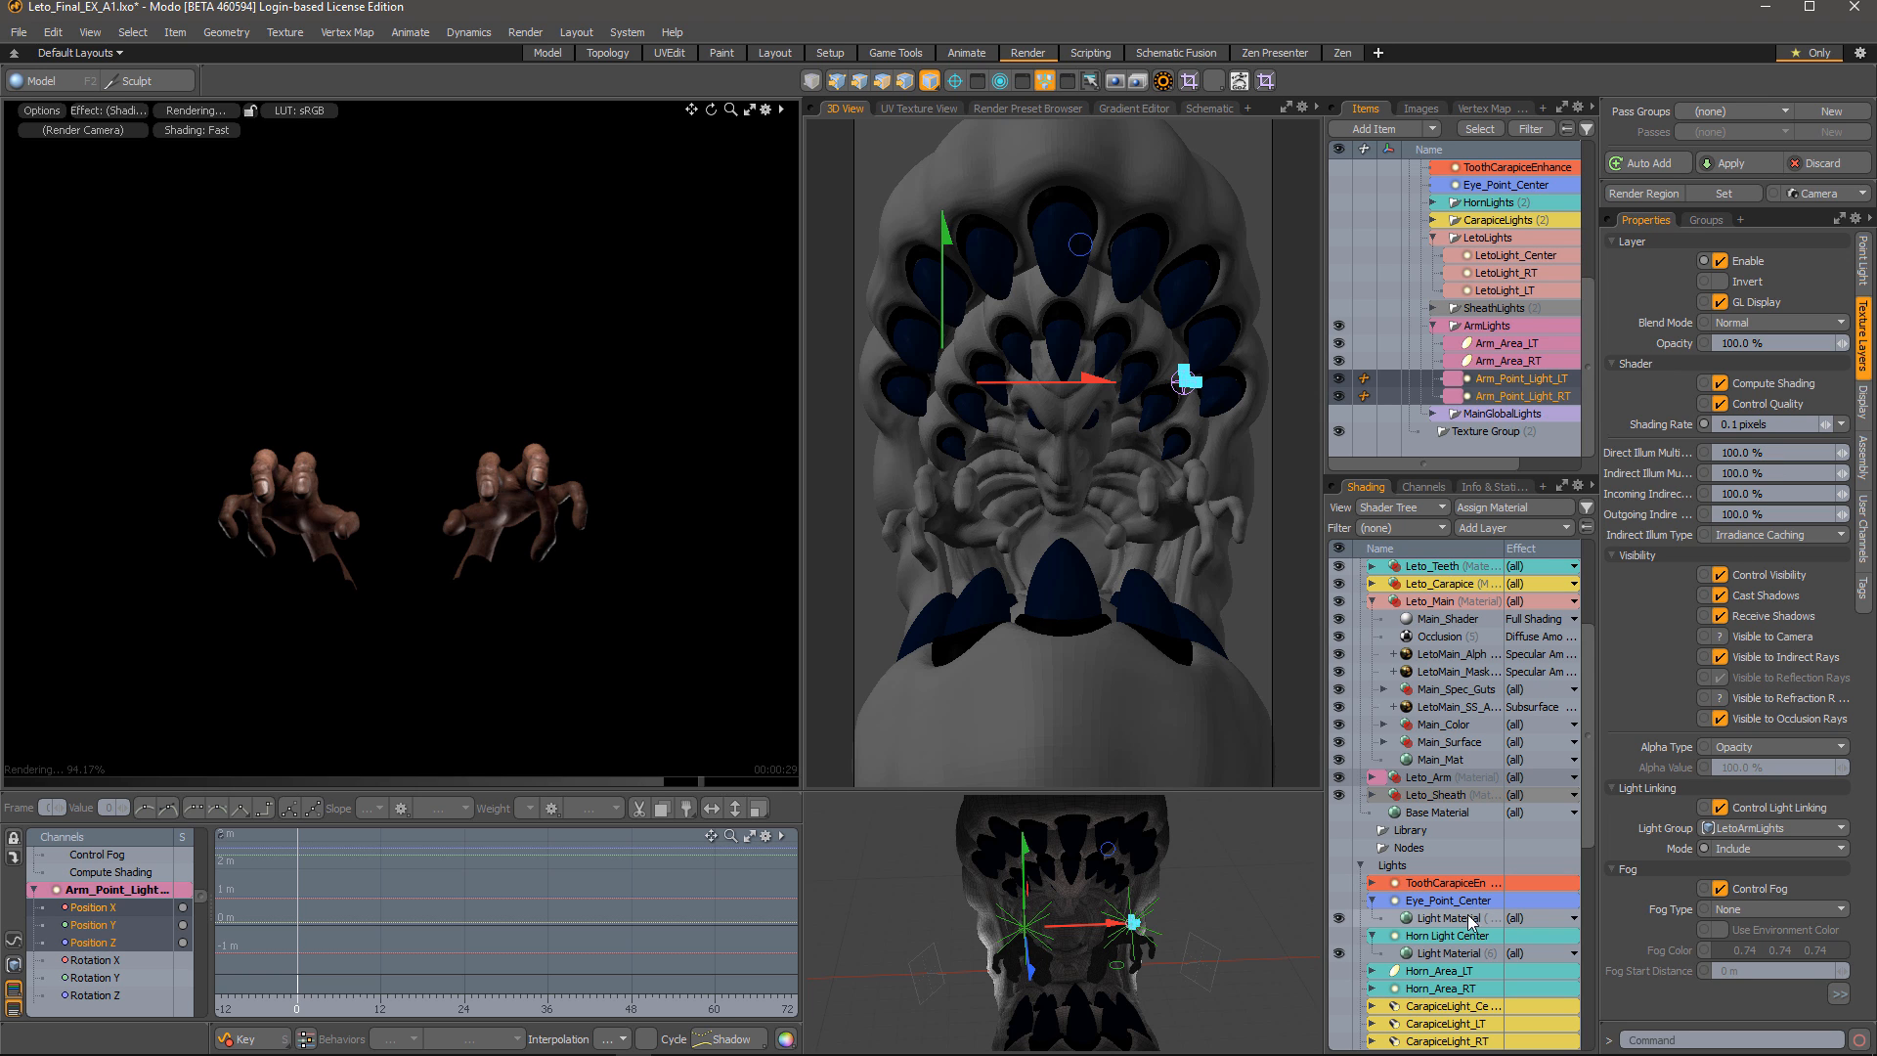
pyautogui.scroll(-3, 1450, 856)
pyautogui.scroll(-5, 1450, 850)
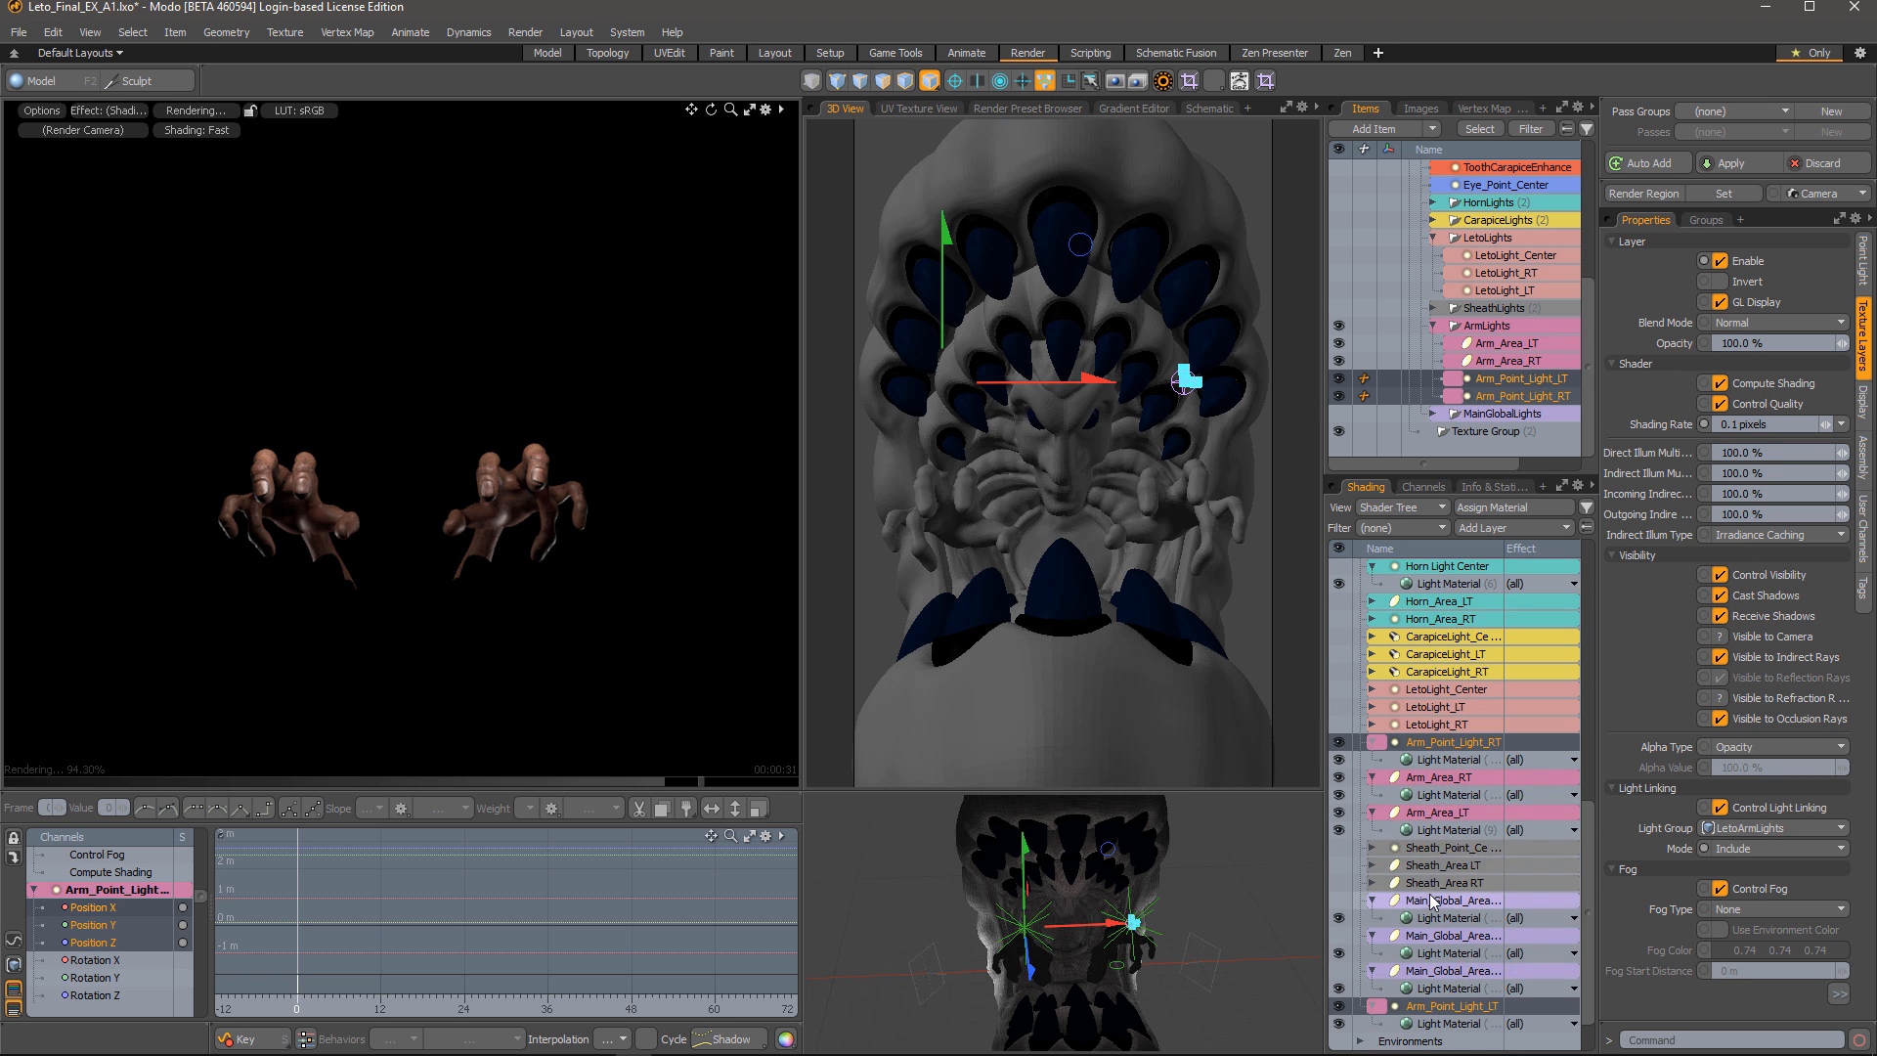
pyautogui.click(1448, 761)
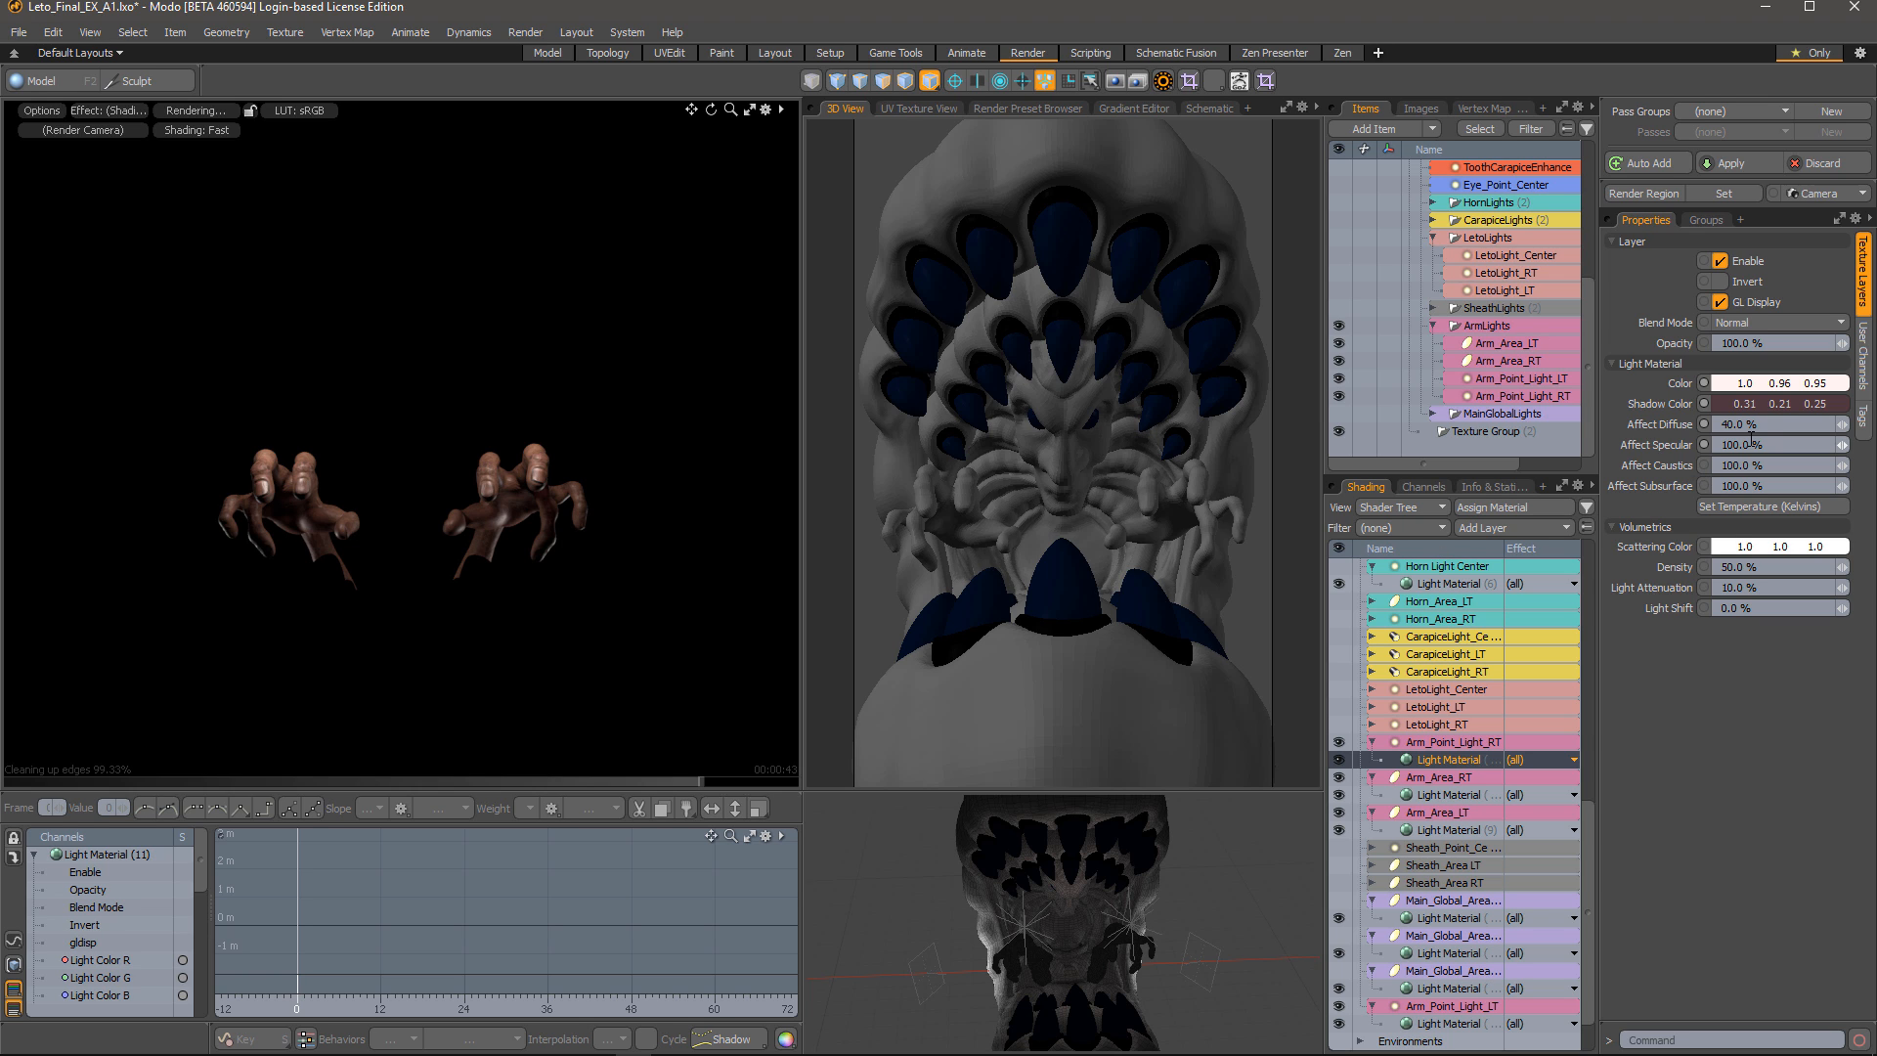
# Try a teal shadow color of 0.08, 0.26, 0.31 and another hue on Arm_Point_Light_RT's light material, and undo both changes
pyautogui.doubleClick(1748, 404)
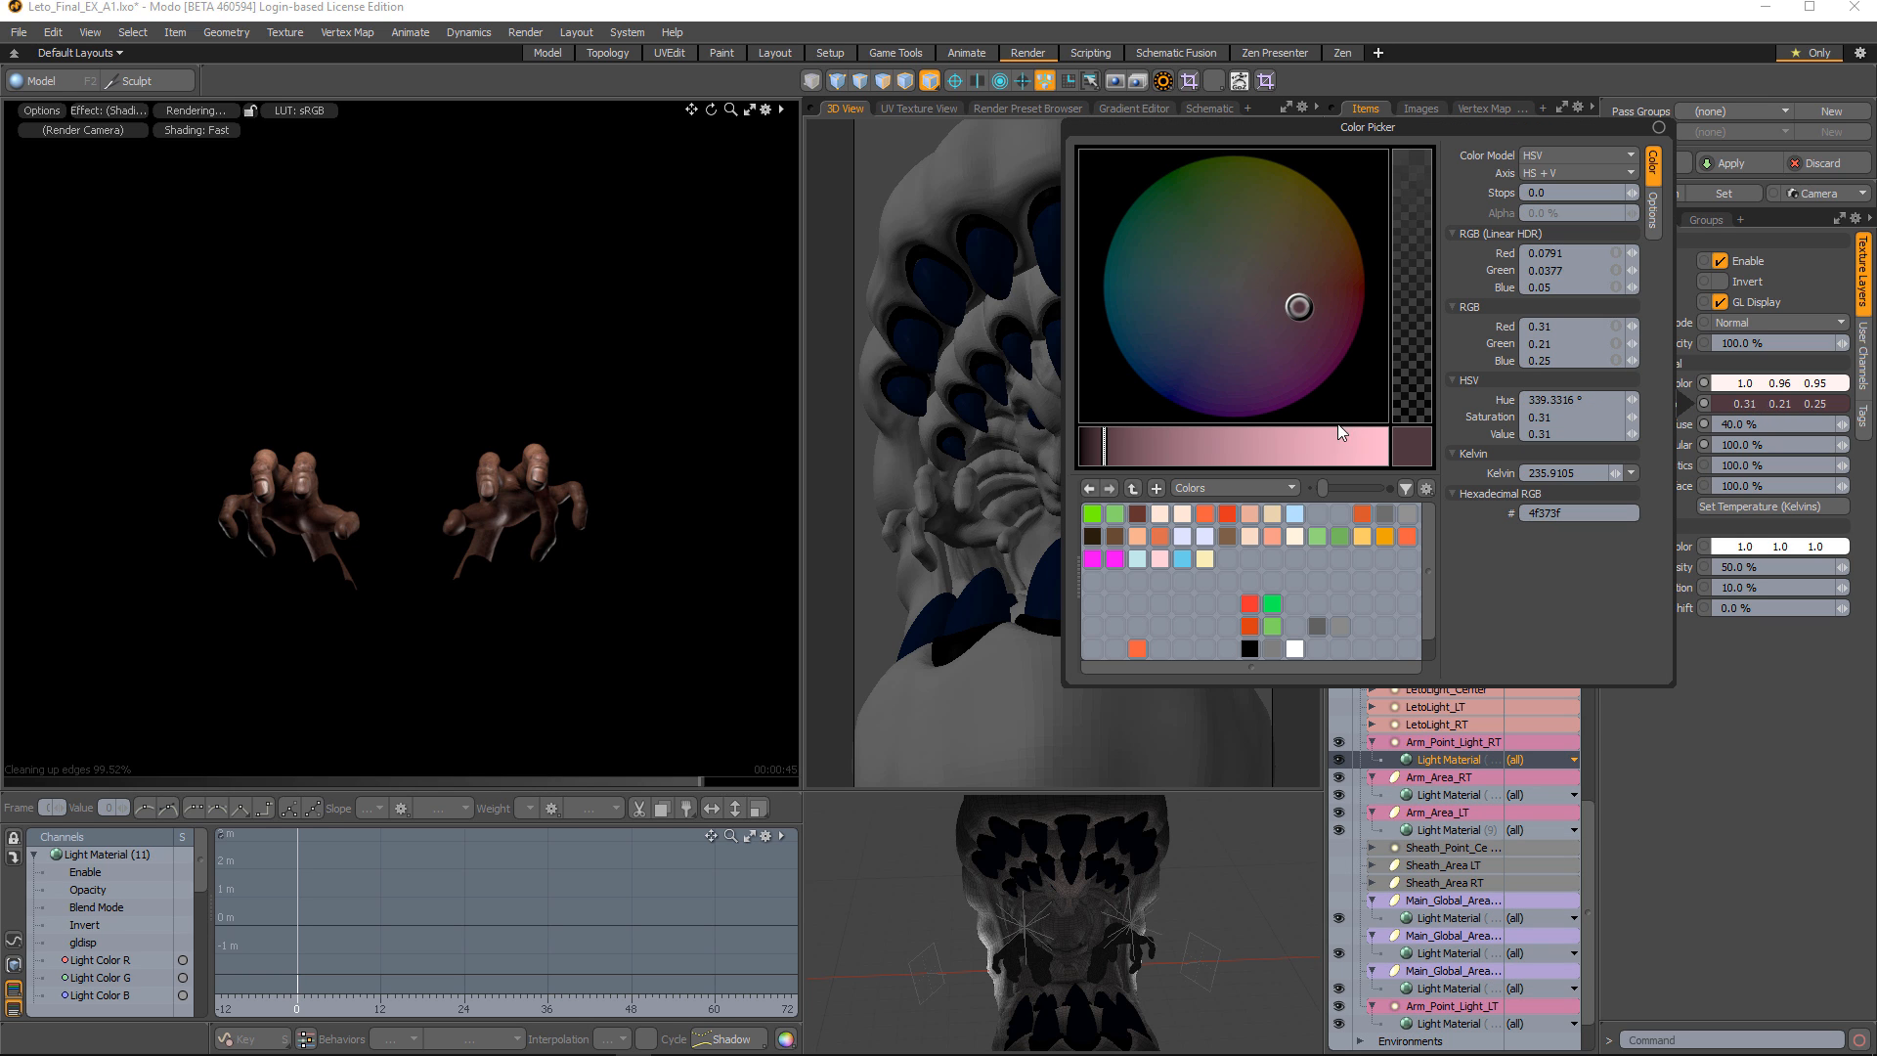
pyautogui.click(1121, 325)
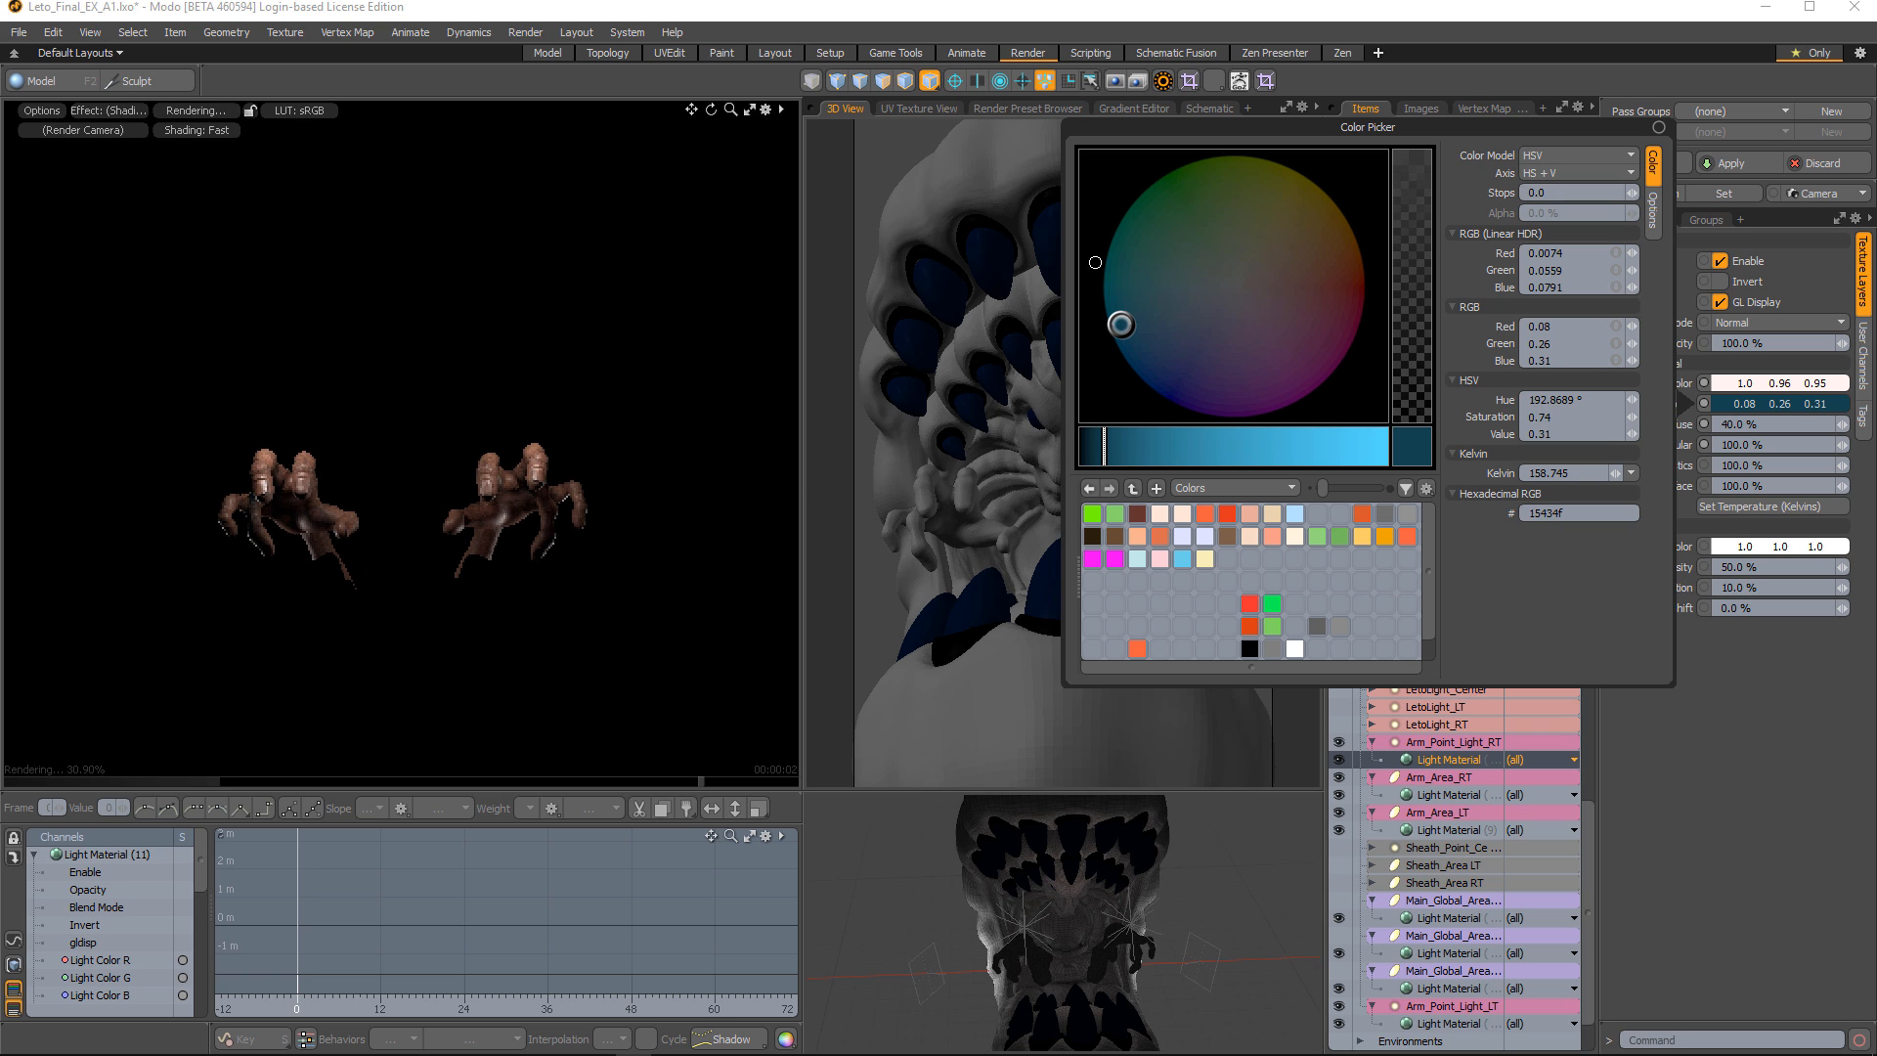
pyautogui.moveTo(1150, 241)
pyautogui.mouseDown()
pyautogui.moveTo(1161, 197)
pyautogui.moveTo(1294, 231)
pyautogui.moveTo(1305, 369)
pyautogui.mouseUp()
pyautogui.hotkey('ctrl', 'z')
pyautogui.hotkey('ctrl', 'z')
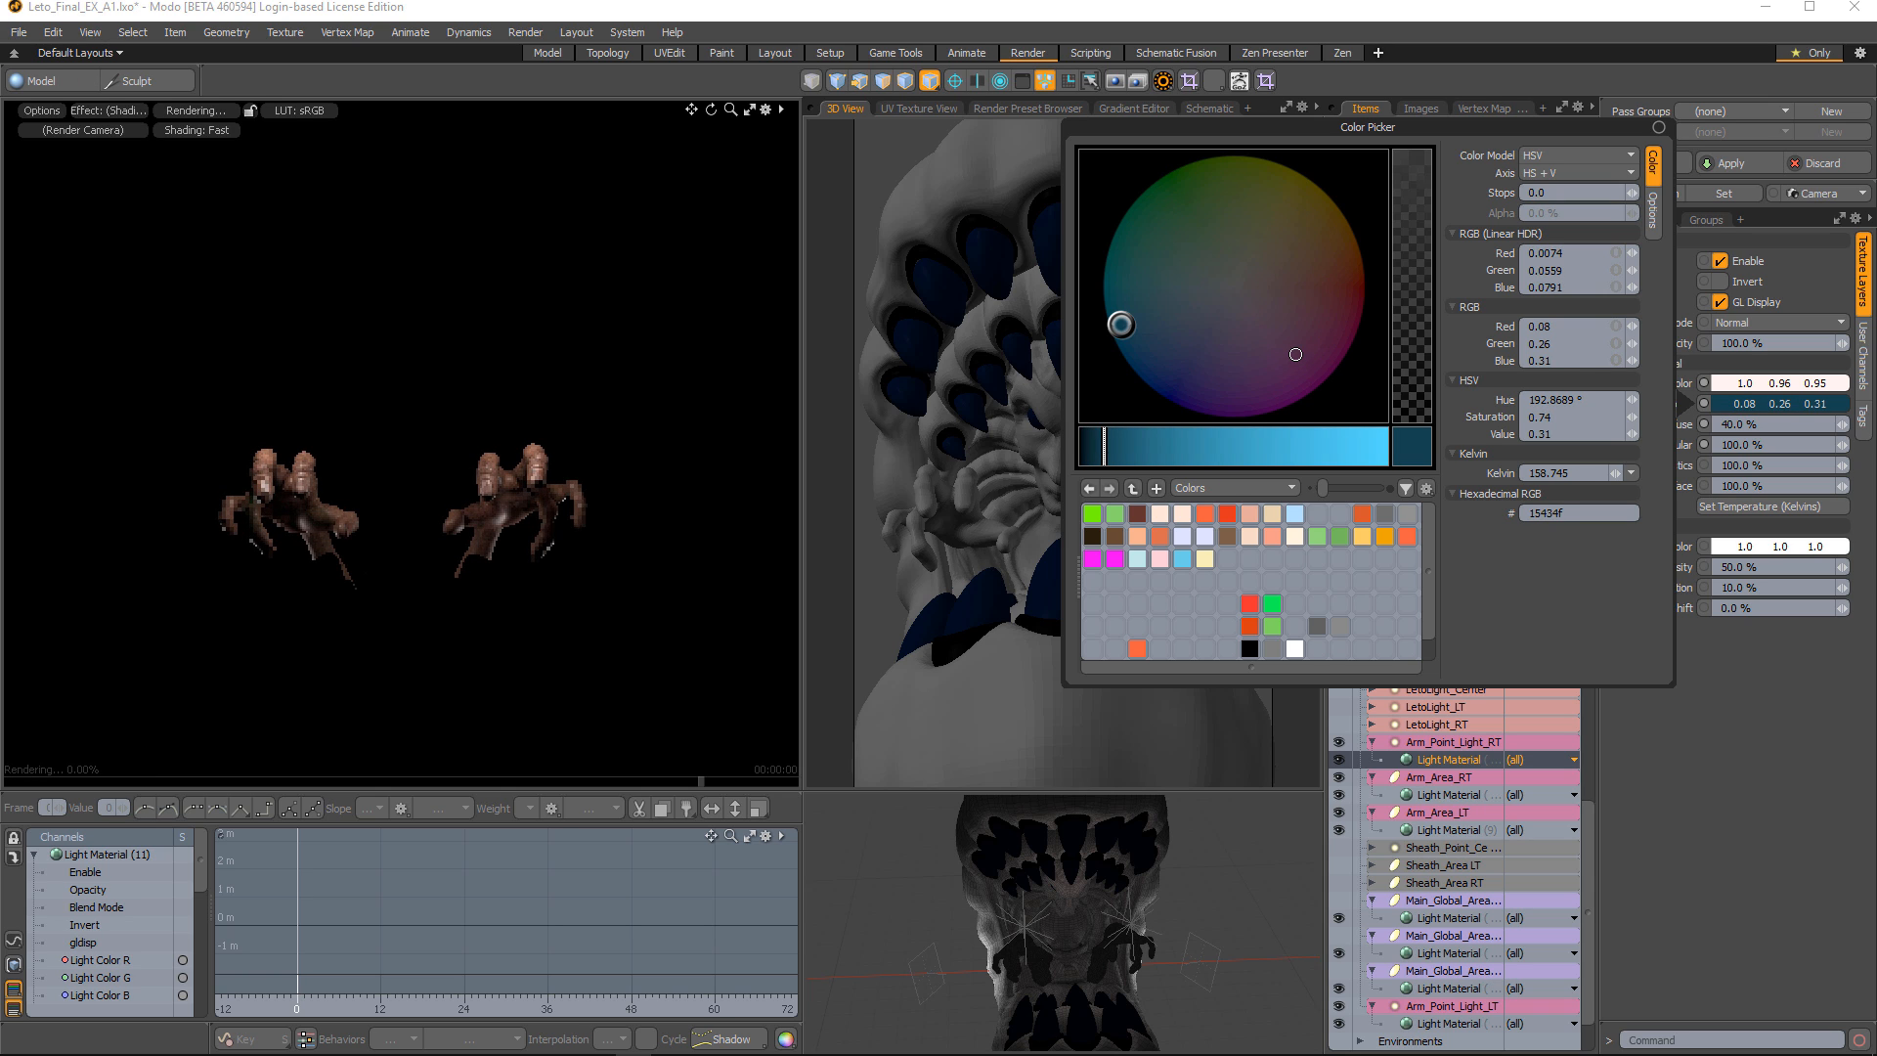
pyautogui.hotkey('ctrl', 'z')
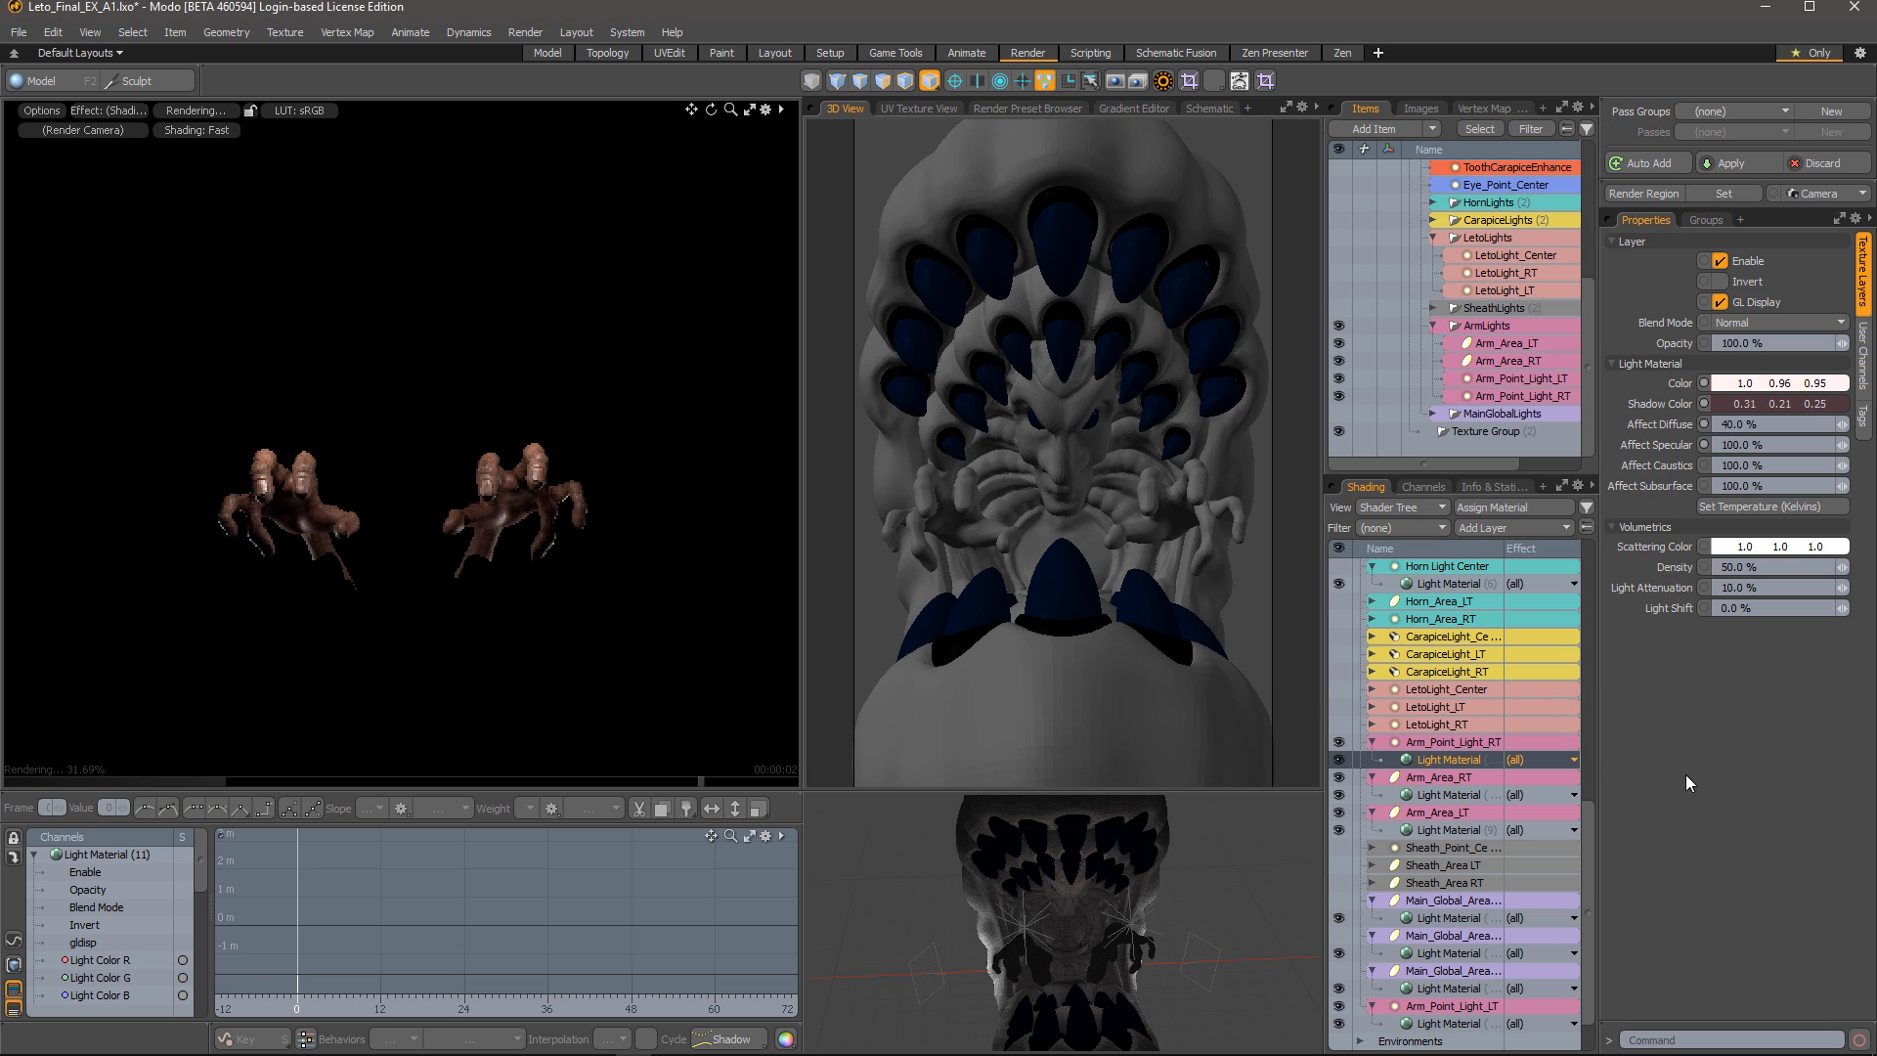
# Try an Affect Diffuse value of 100% on Arm_Point_Light_RT's light material, and undo it
pyautogui.click(1751, 424)
pyautogui.write('100')
pyautogui.press('Return')
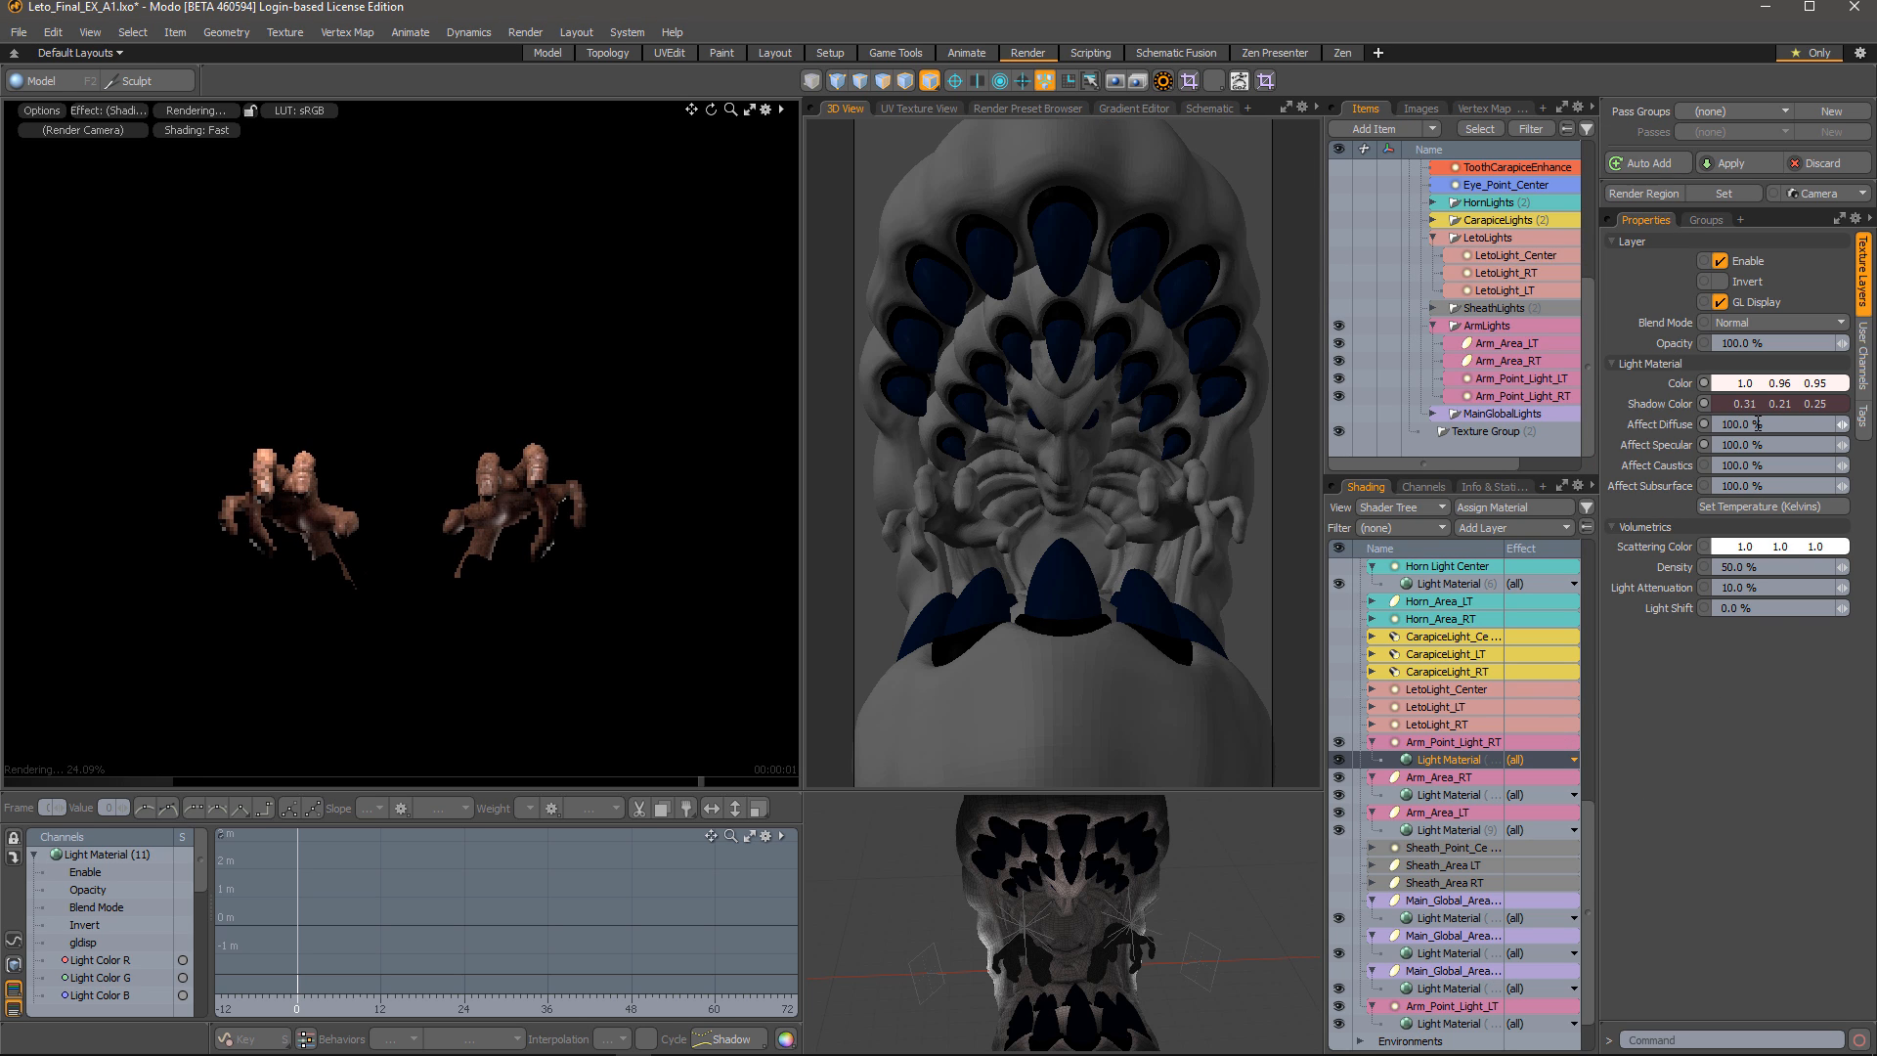
pyautogui.hotkey('ctrl', 'z')
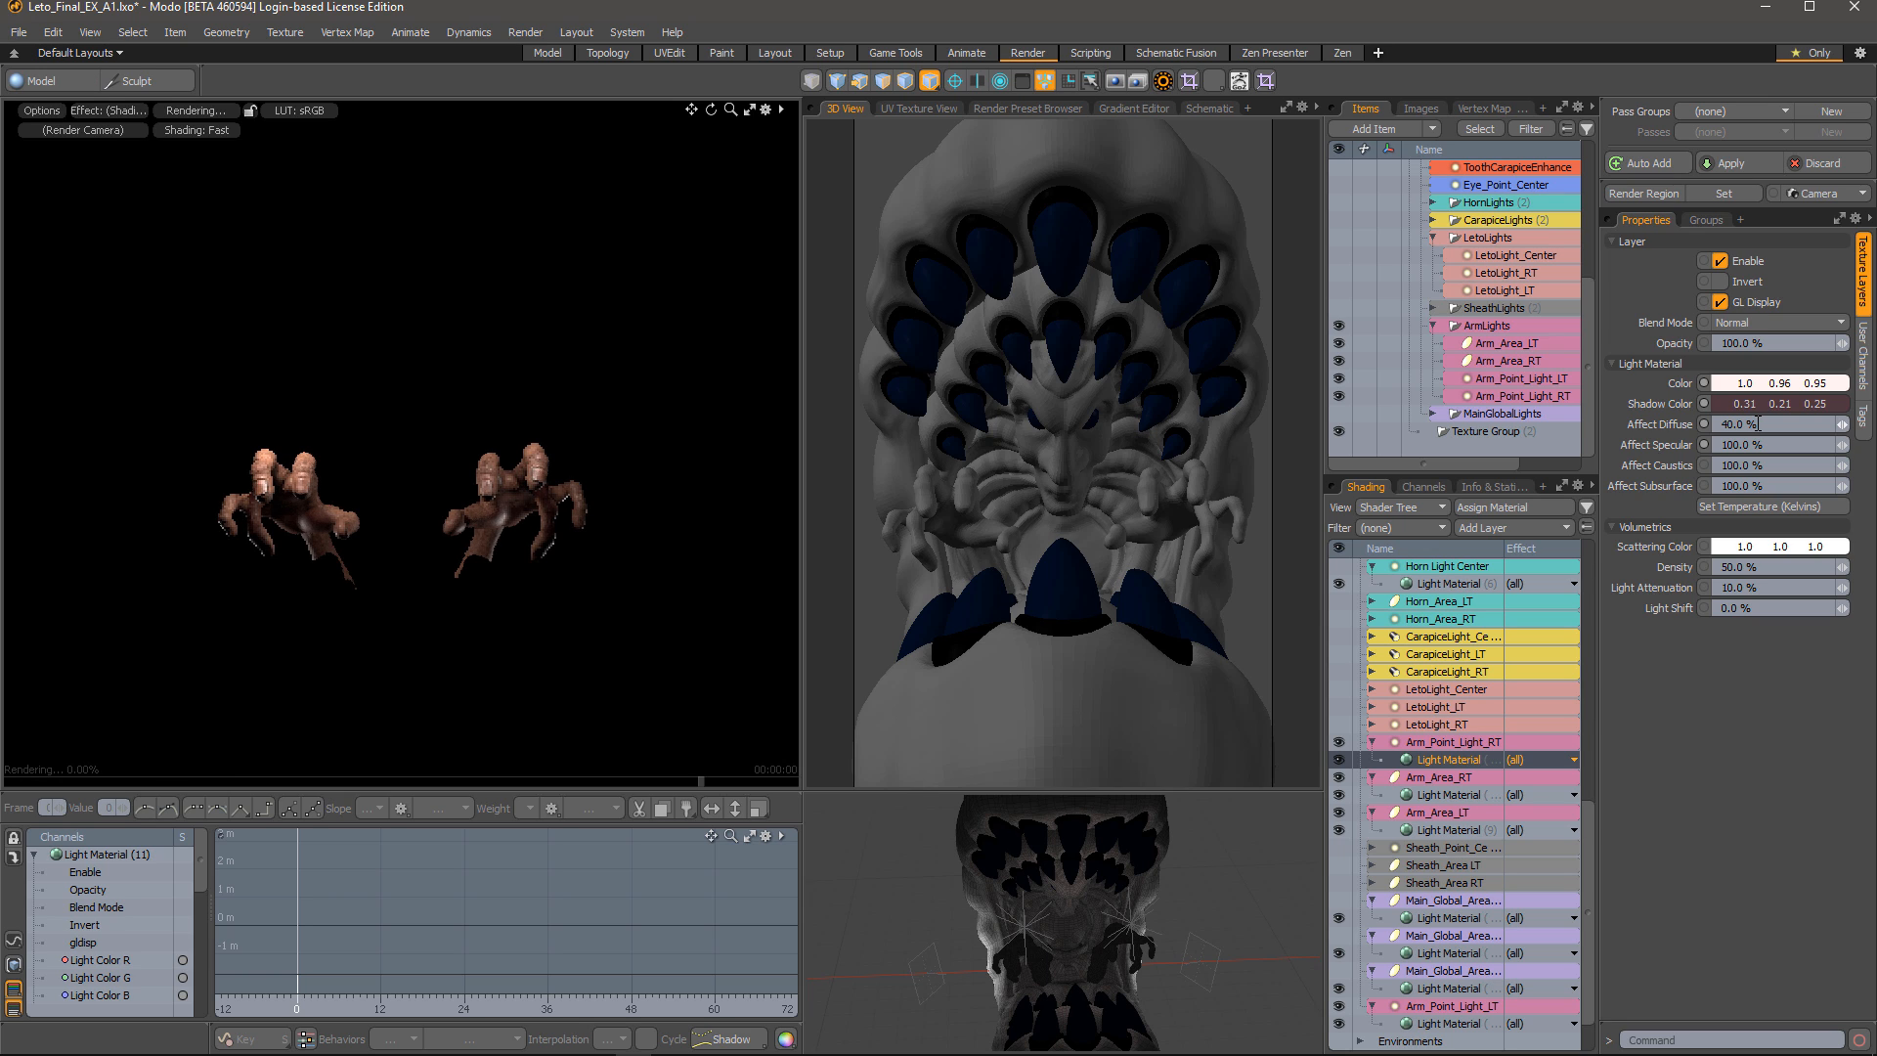
# Try an Affect Specular value of 200% on Arm_Point_Light_RT's light material, and undo it
pyautogui.click(1764, 446)
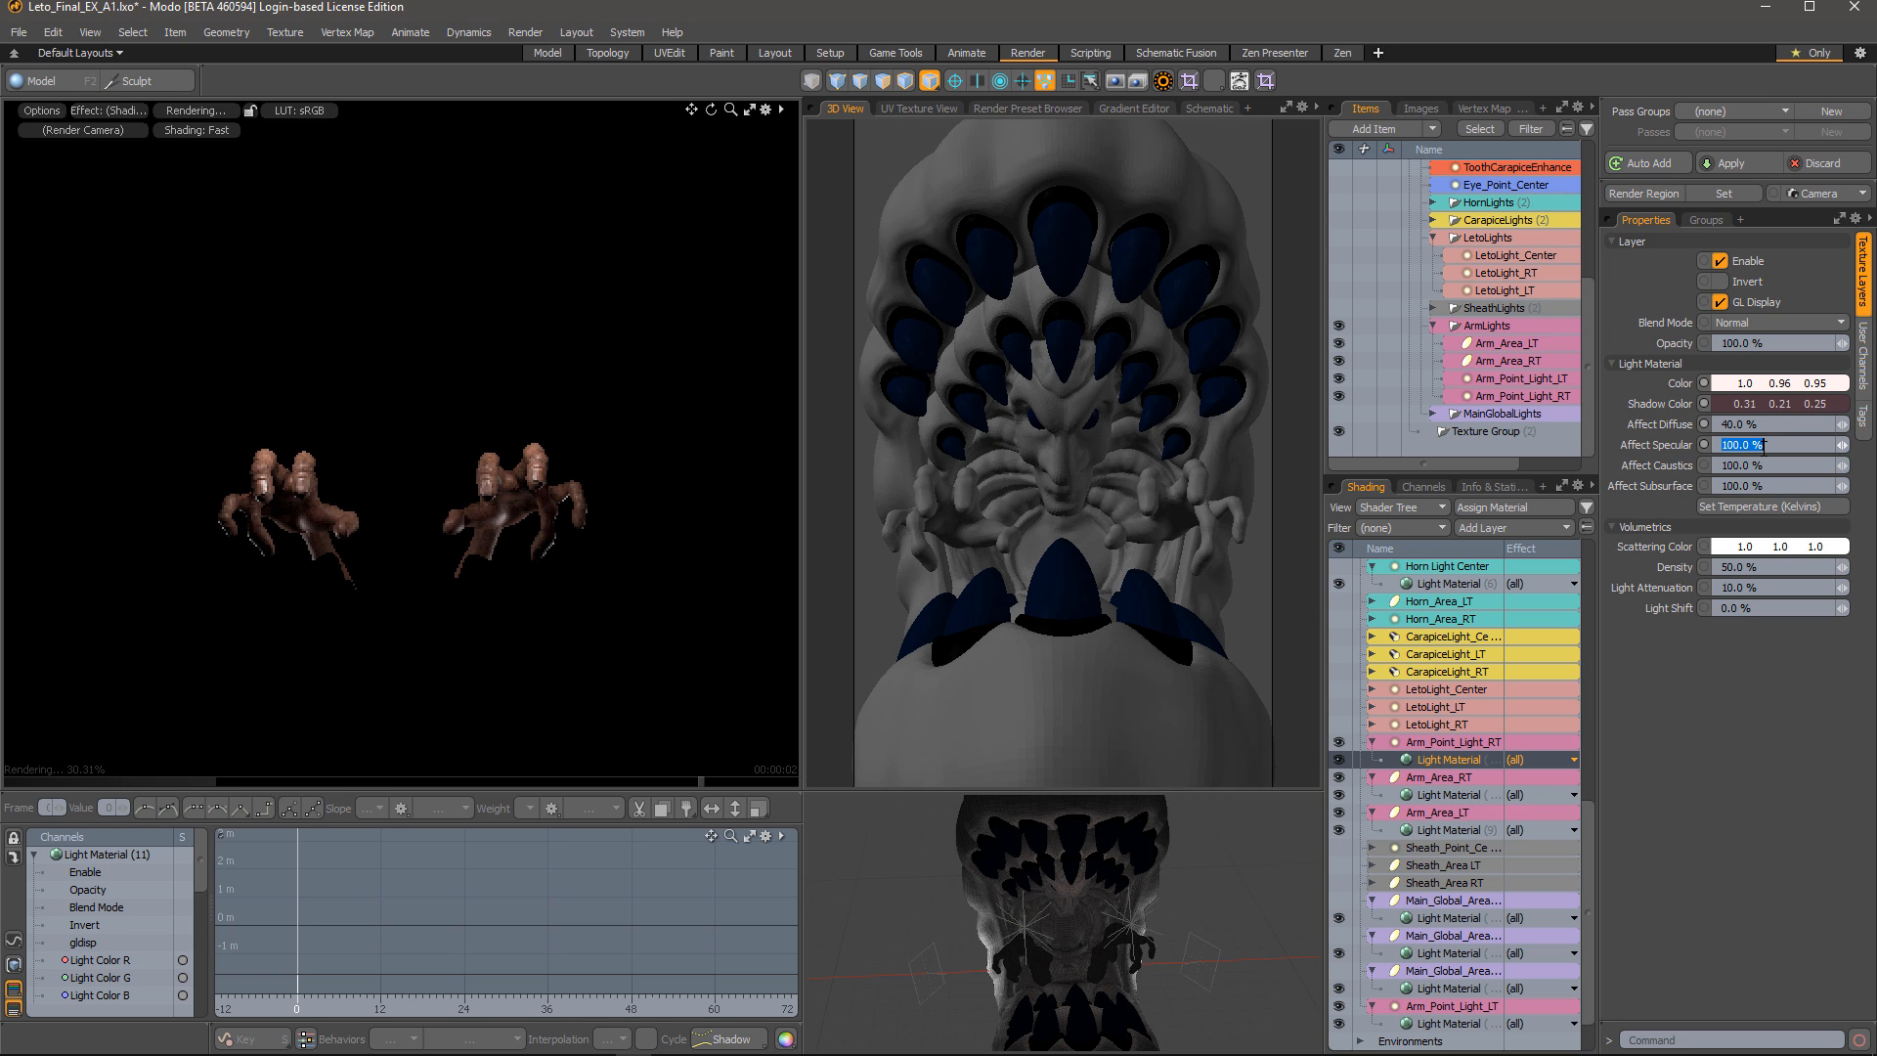
pyautogui.write('200')
pyautogui.press('Return')
pyautogui.hotkey('ctrl', 'z')
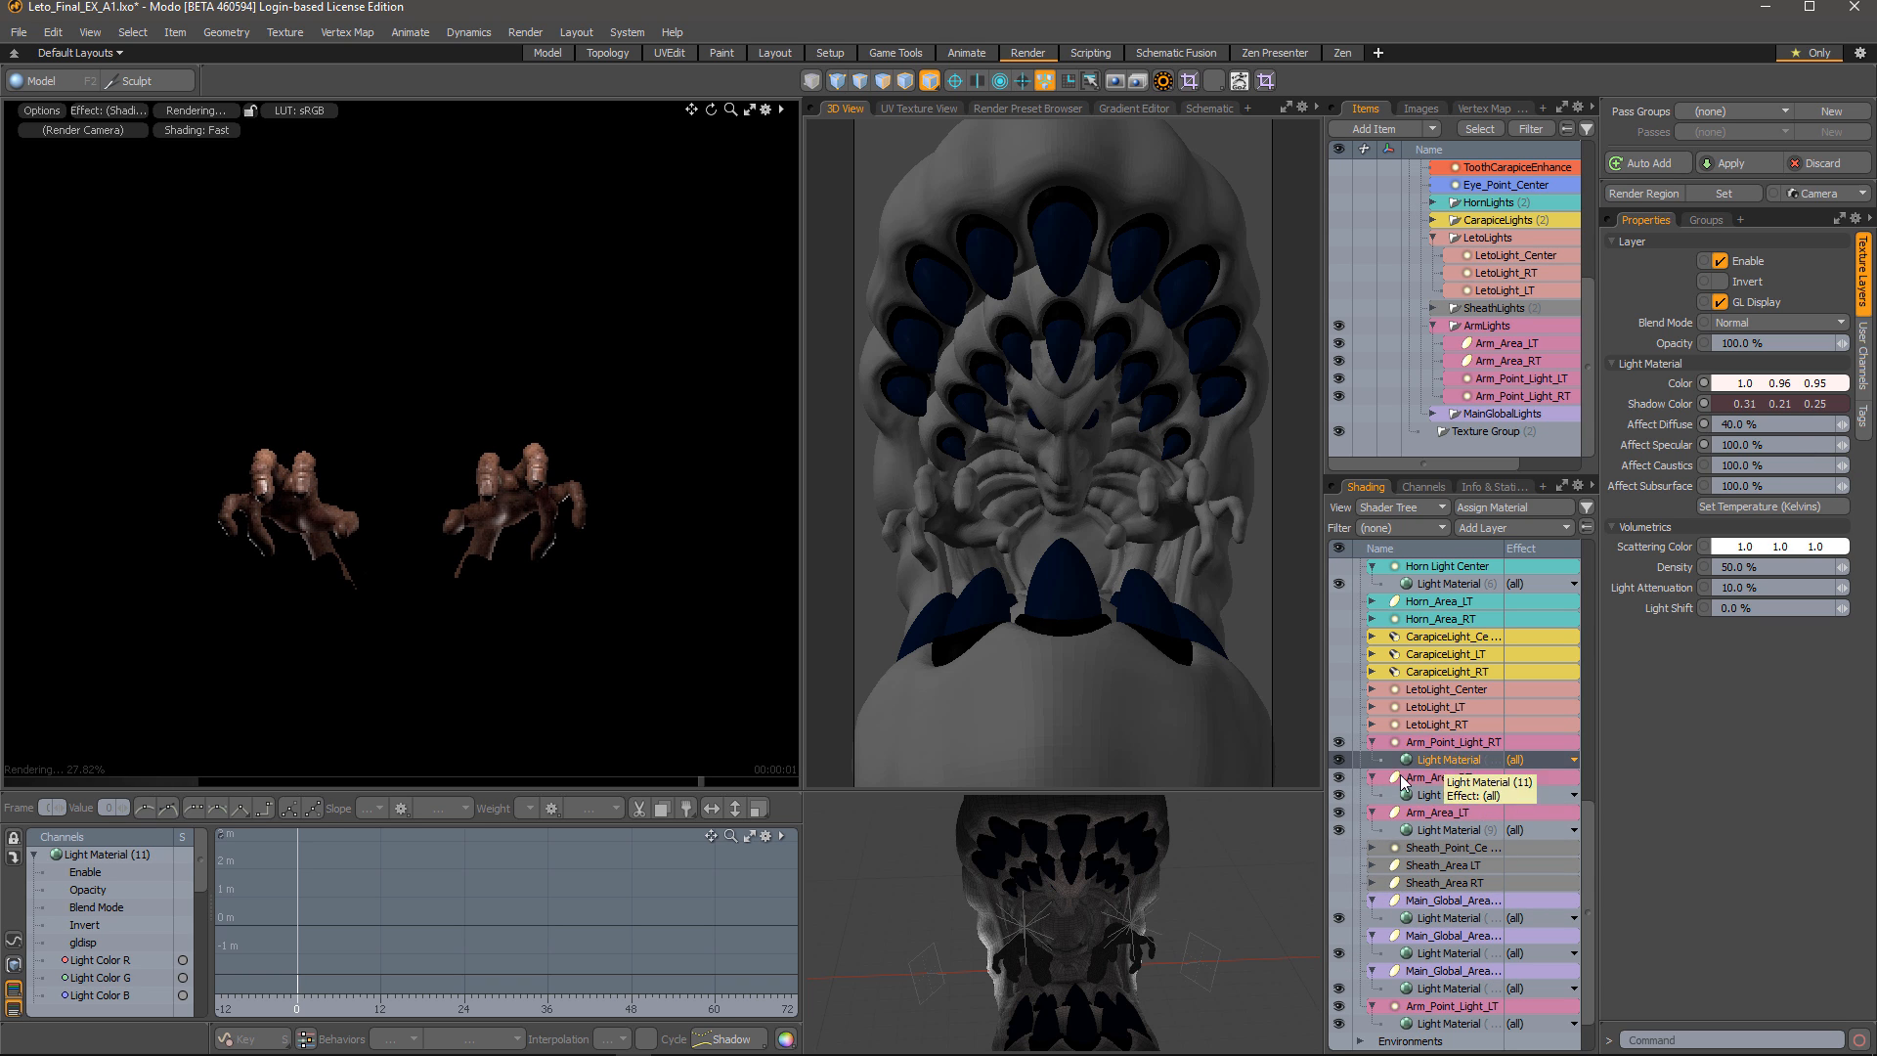
# Try a radiant intensity of 20 W/srm2 on Arm_Point_Light_RT, and set it back to 8 W/srm2
pyautogui.click(1462, 743)
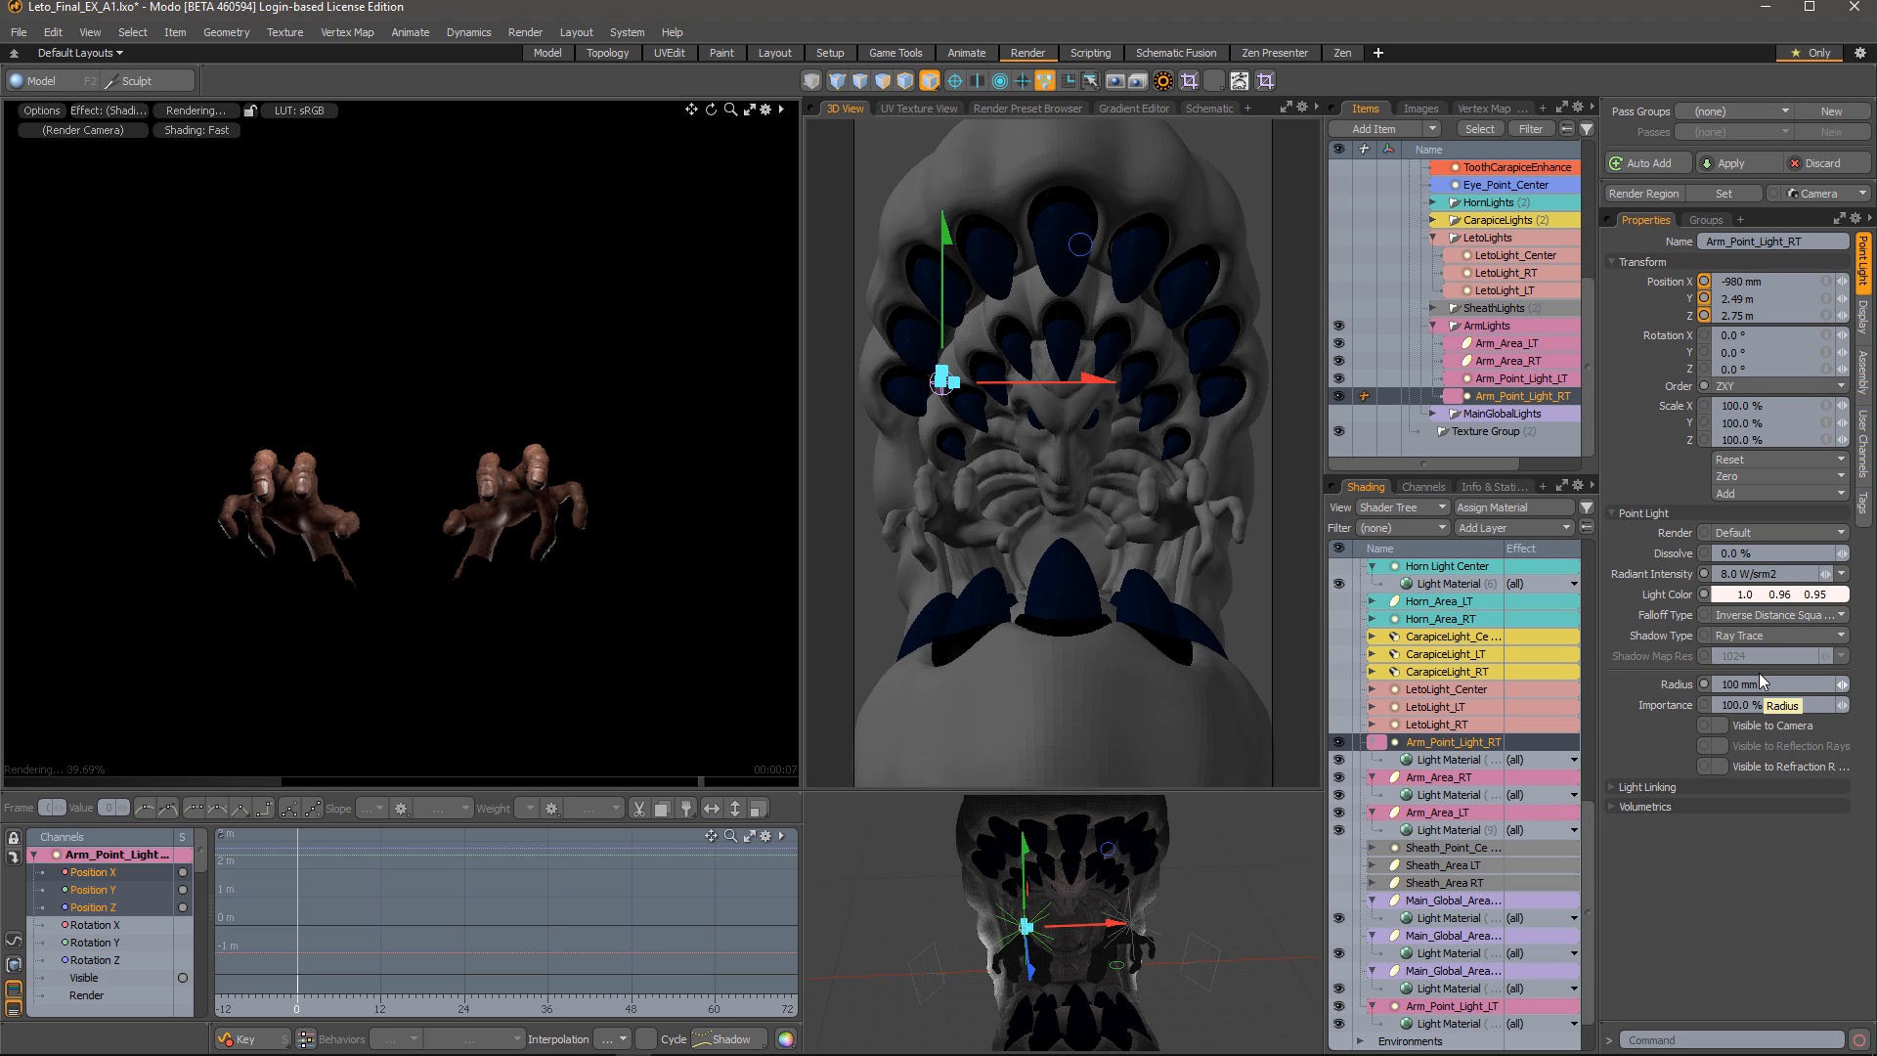
pyautogui.click(1764, 571)
pyautogui.write('20')
pyautogui.press('Return')
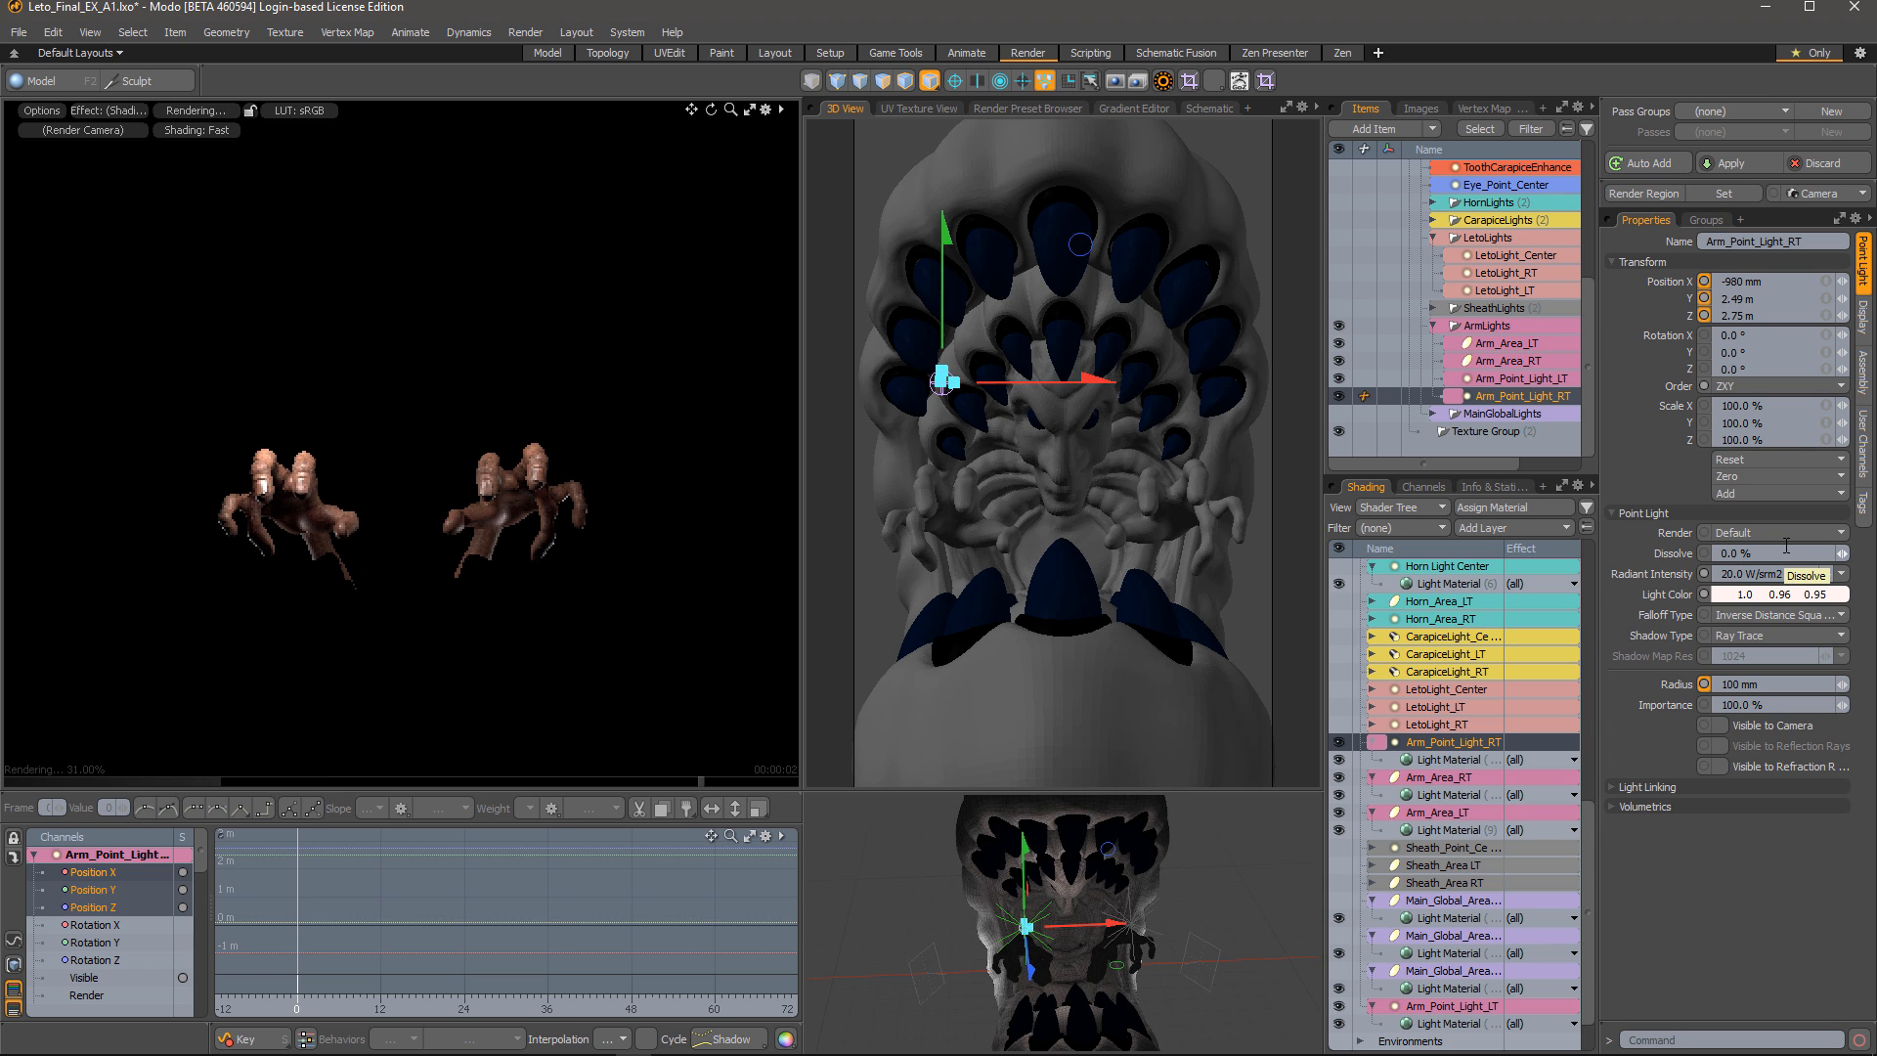
pyautogui.click(1802, 574)
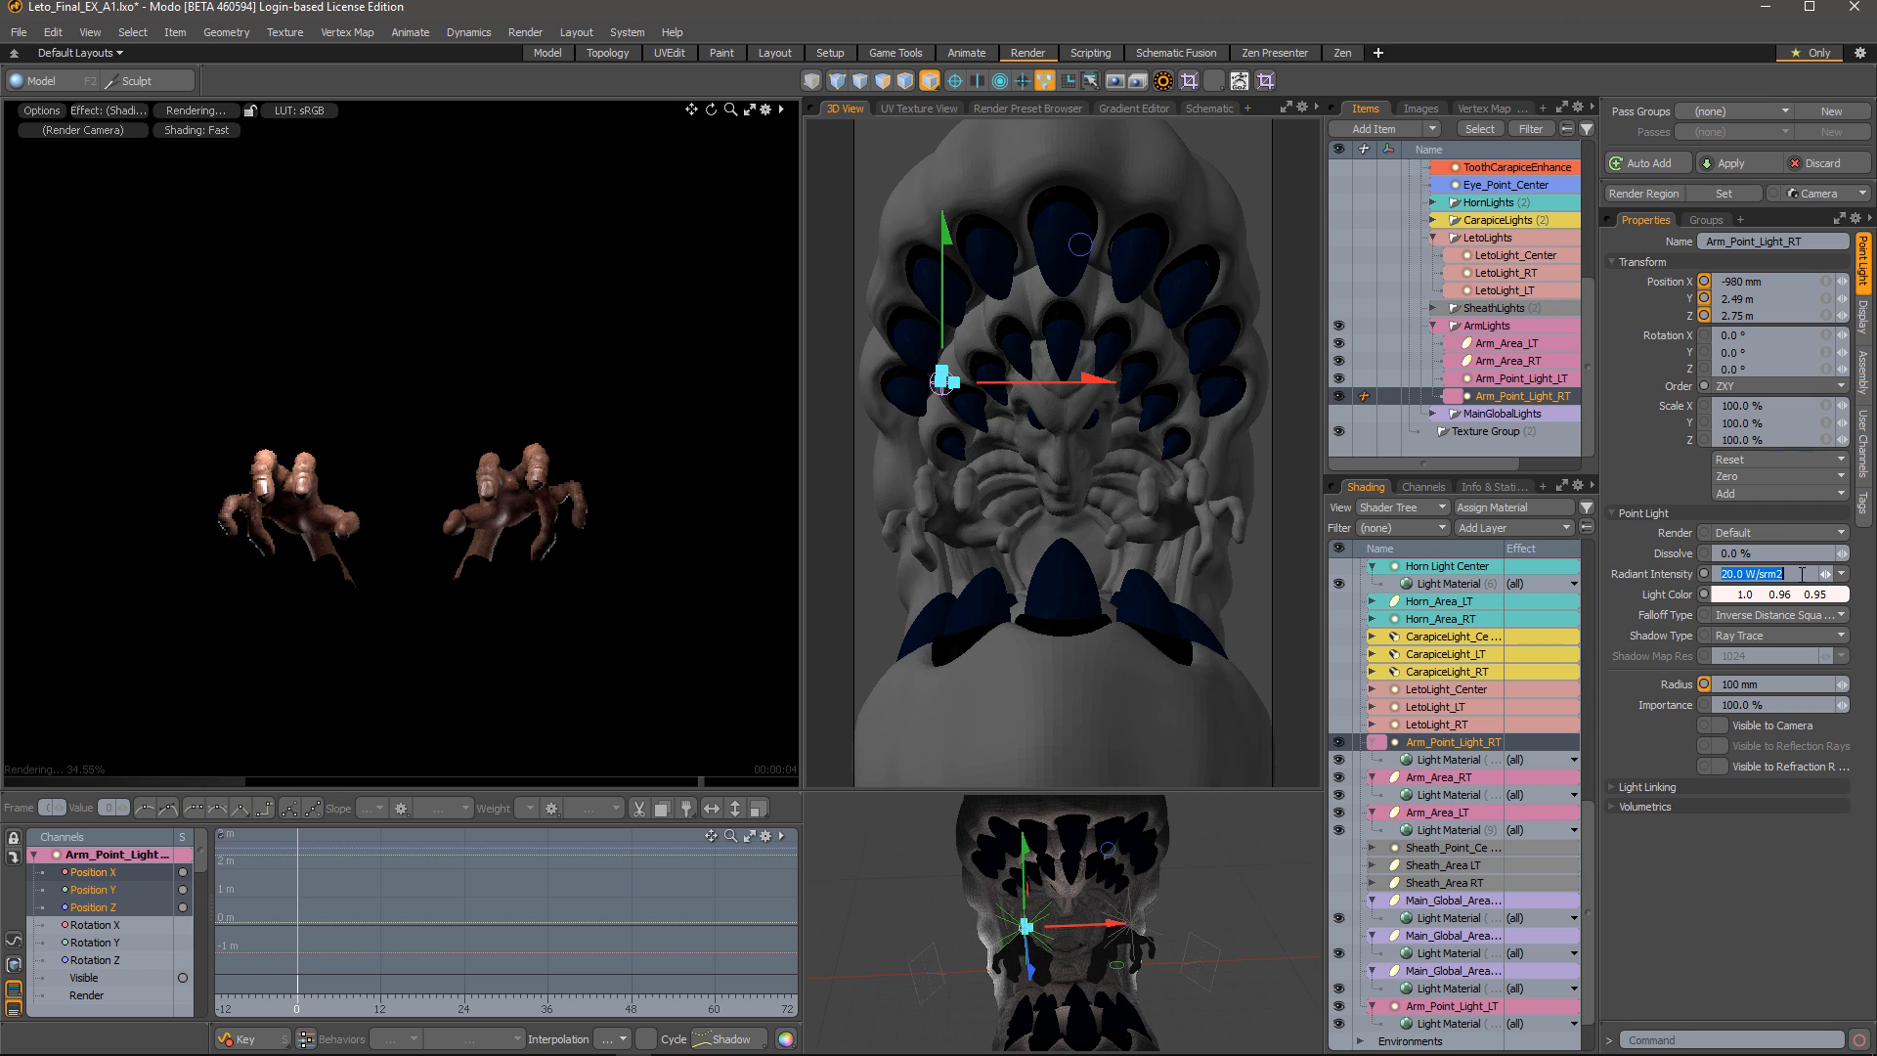
pyautogui.write('8')
pyautogui.press('Return')
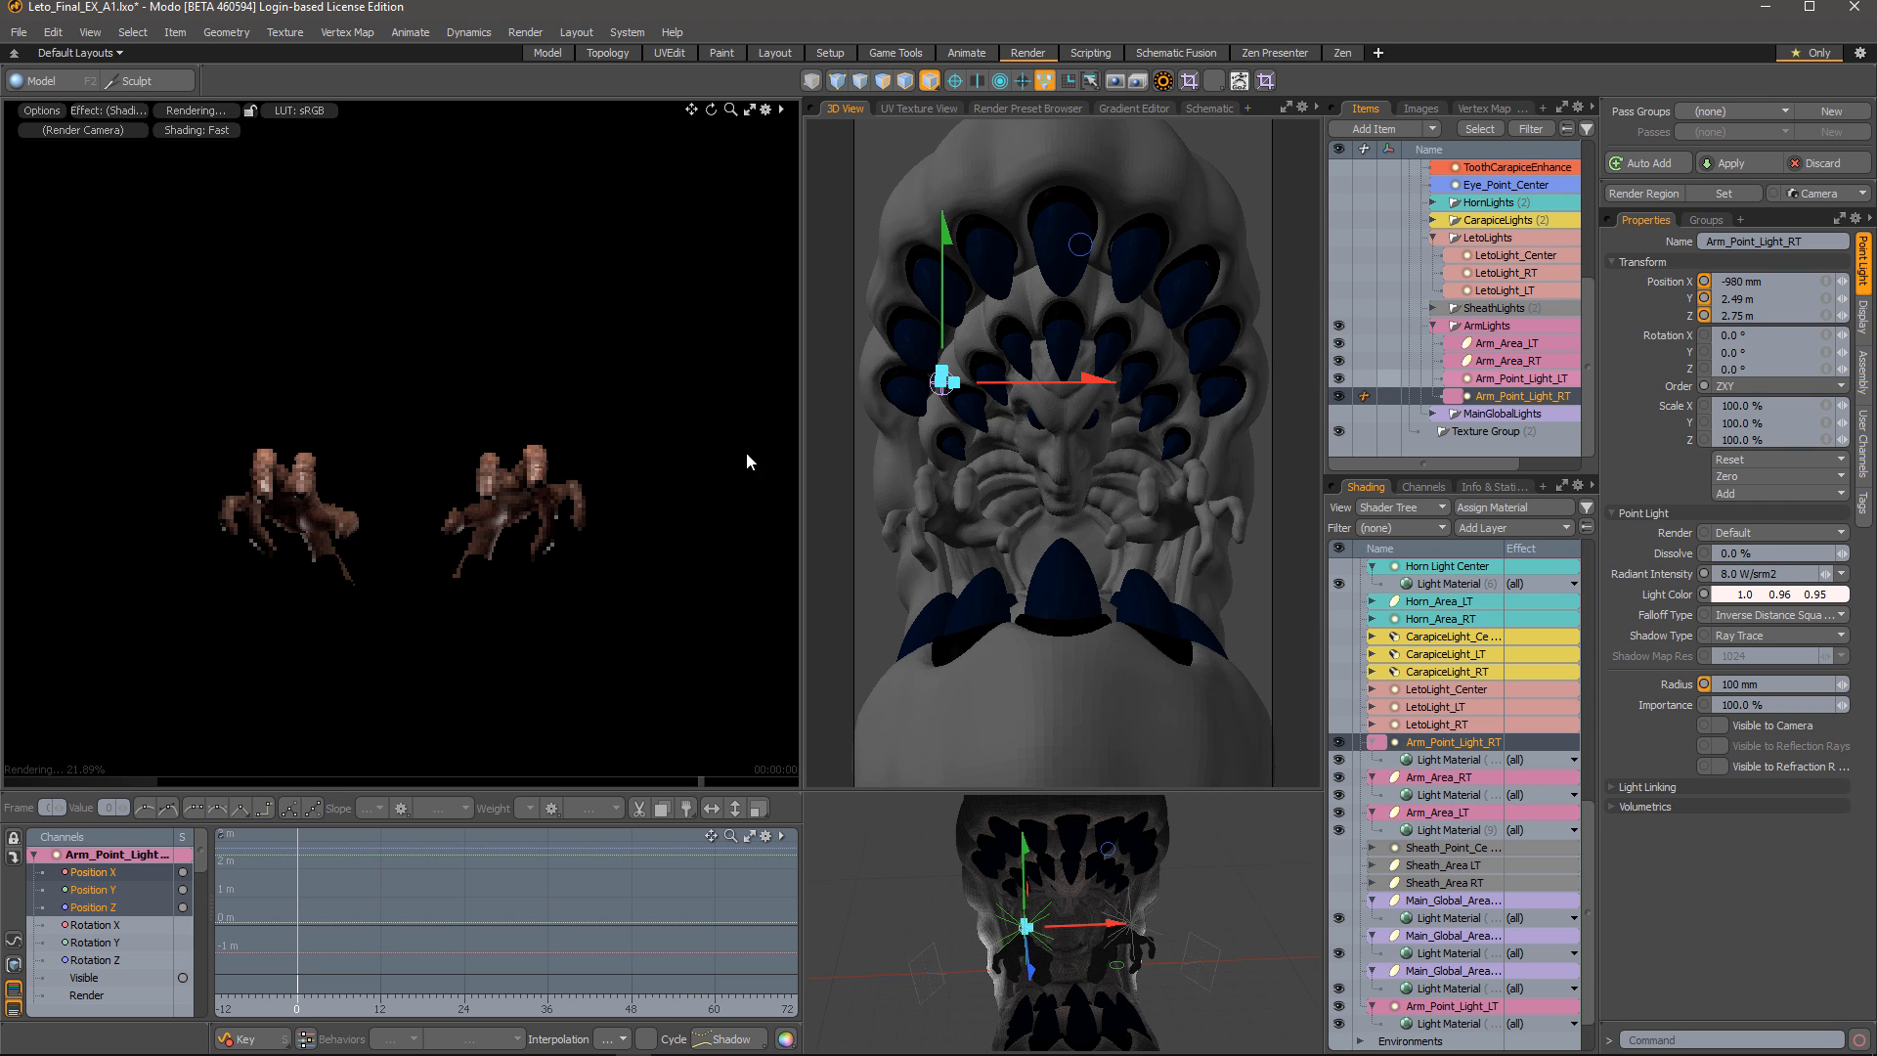
# Drop the active transform tool, collapse ArmLights, and hide its lights
pyautogui.press('space')
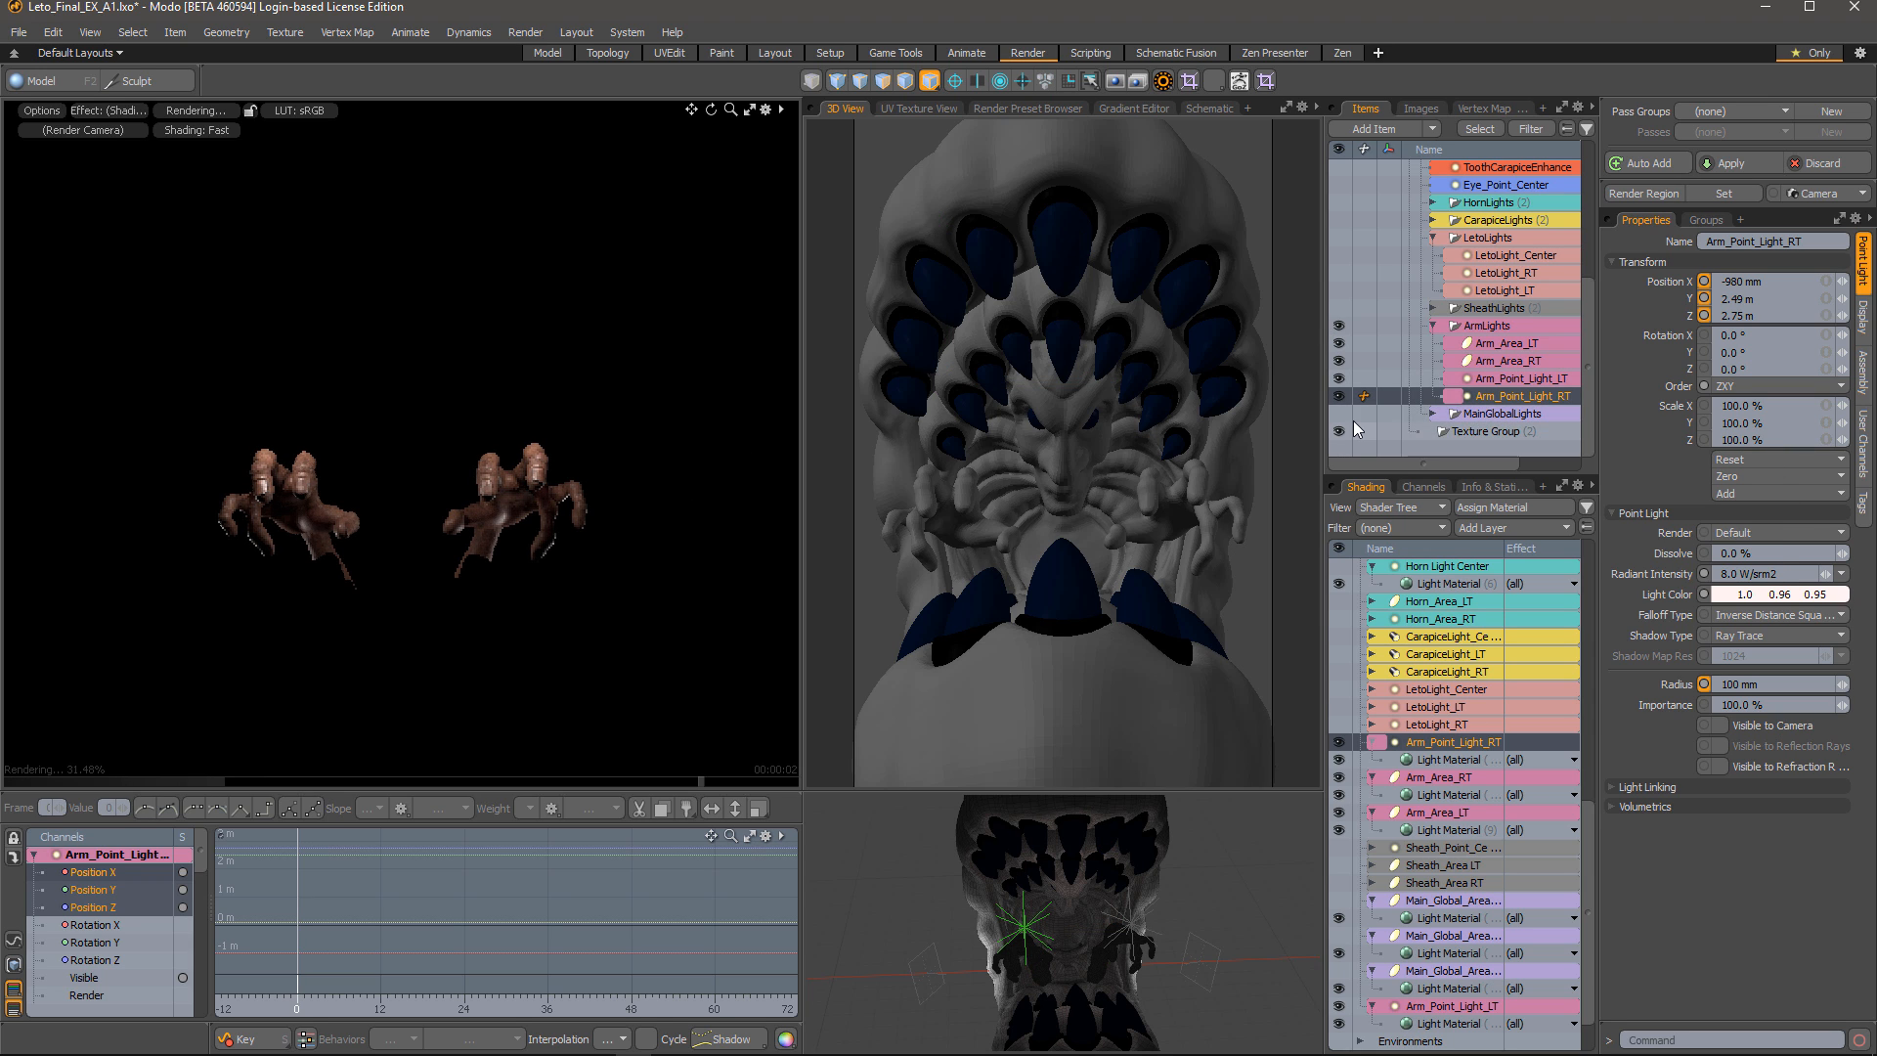
pyautogui.scroll(1, 1435, 350)
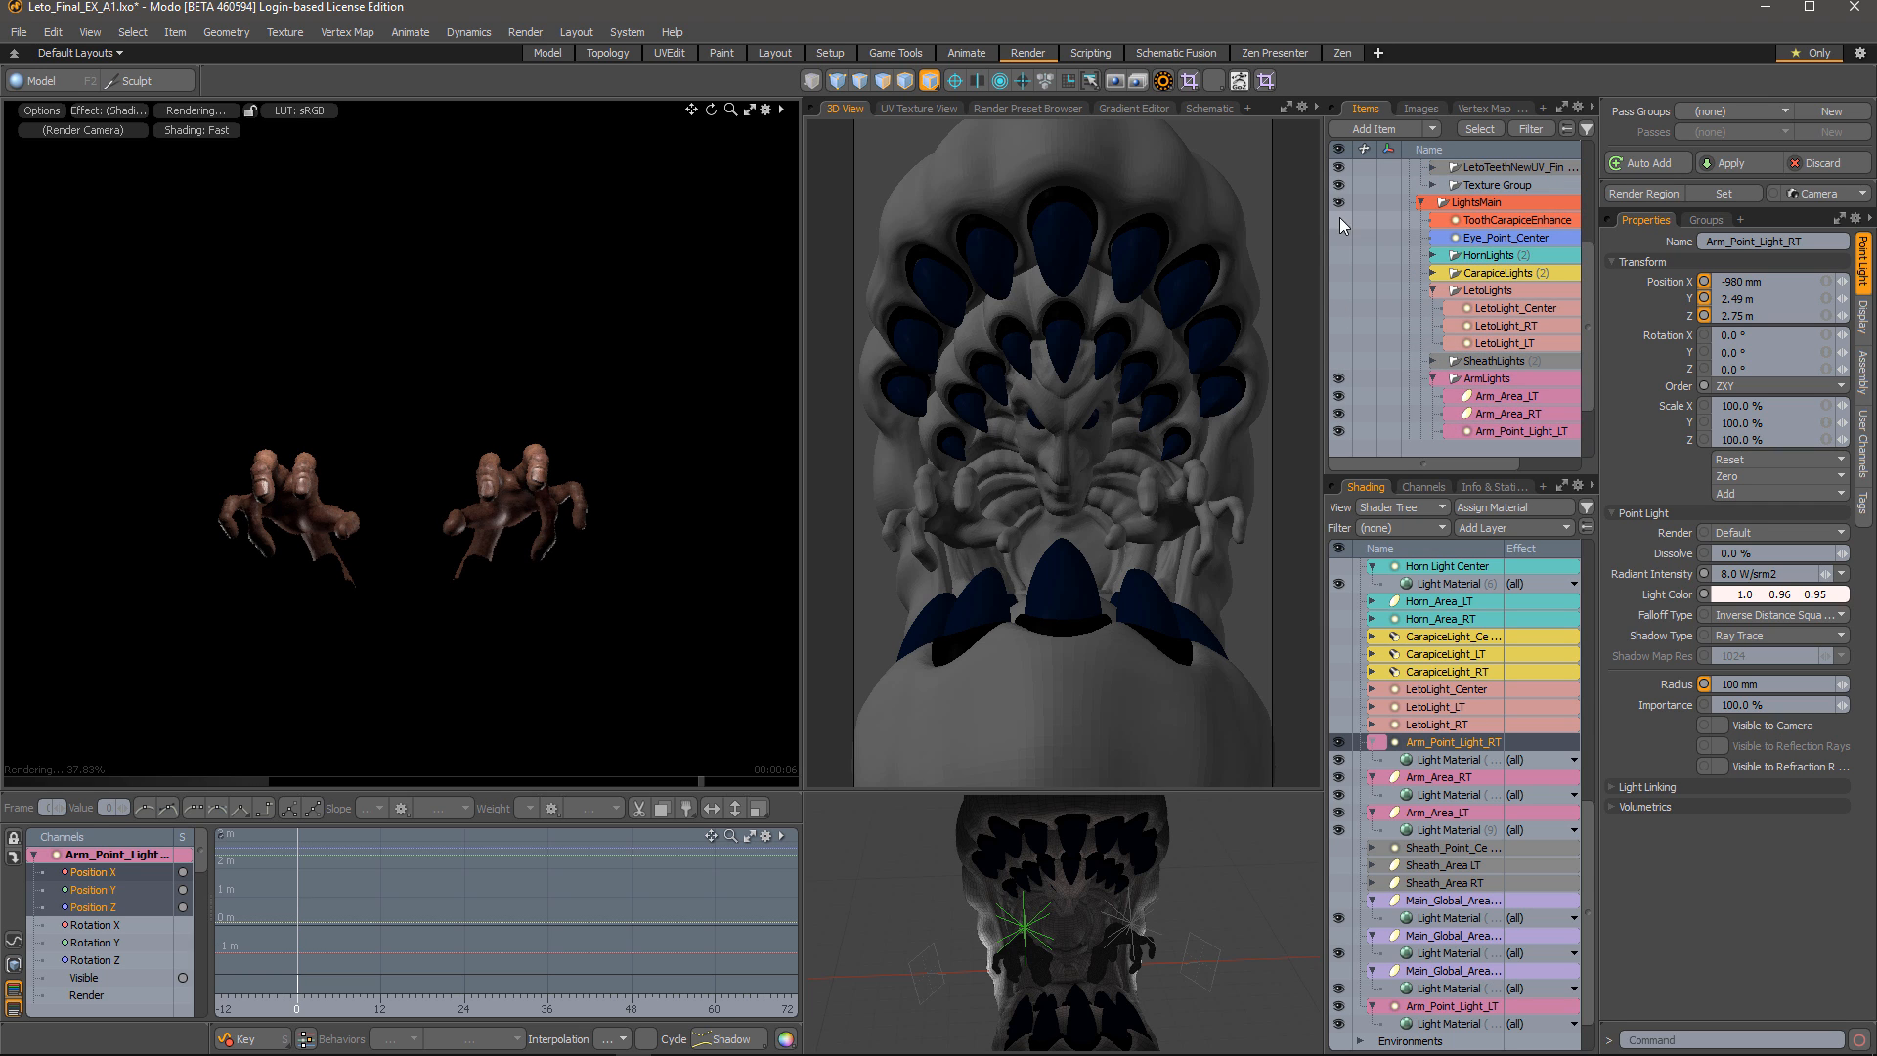
pyautogui.click(1433, 378)
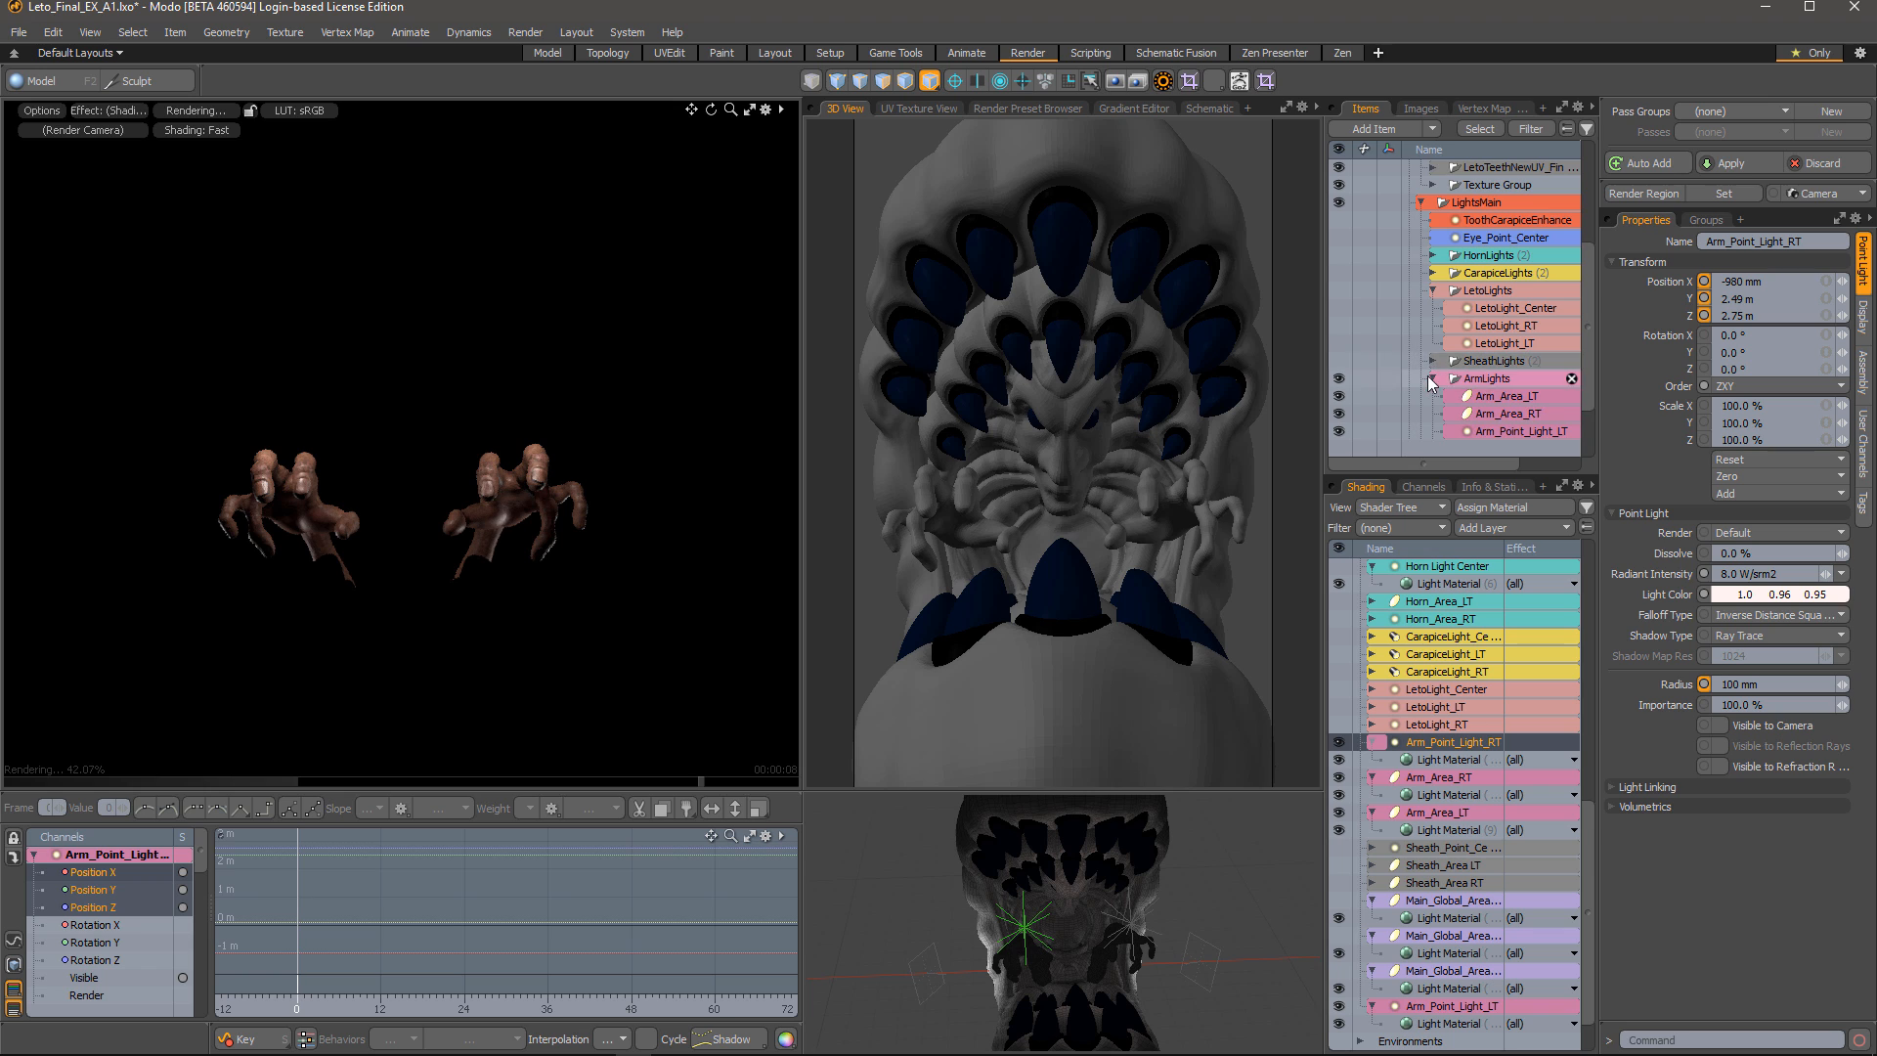
pyautogui.click(1338, 396)
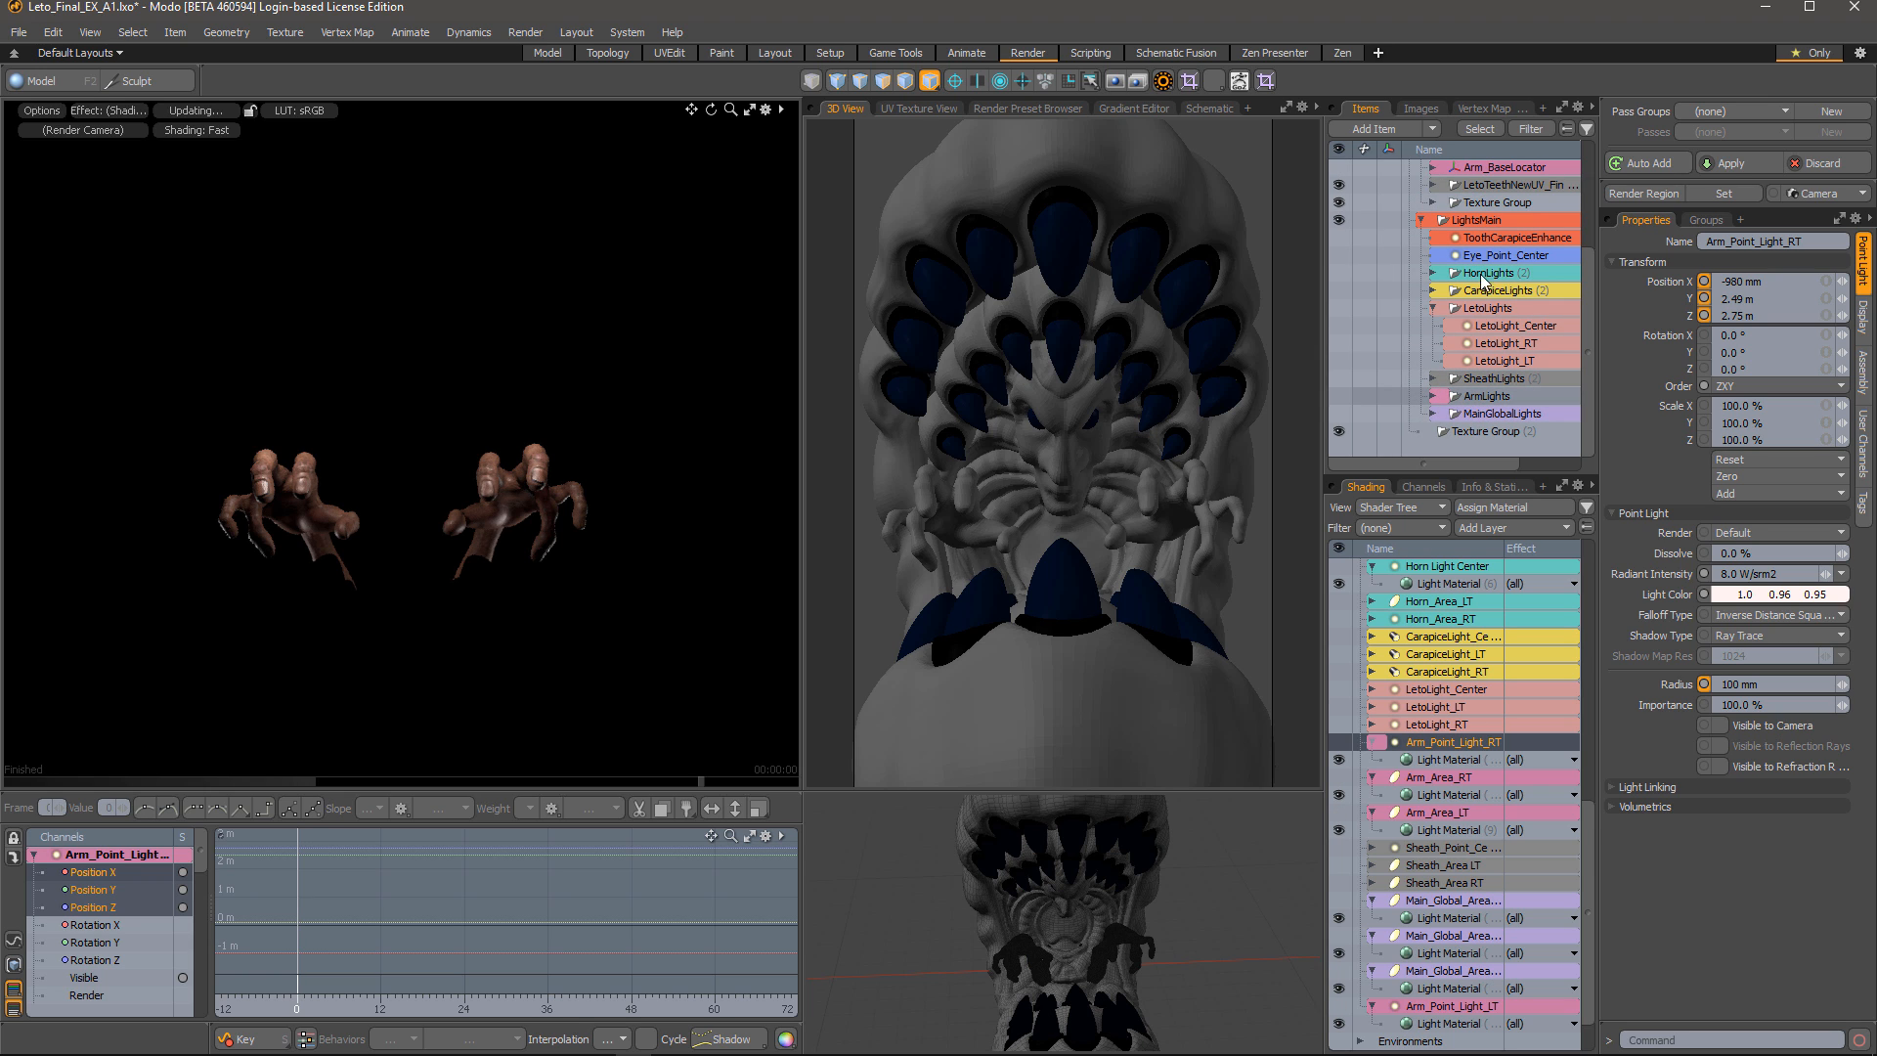
# Make Eye_Point_Center, HornLights and CarapiceLights visible together in the preview
pyautogui.click(1339, 255)
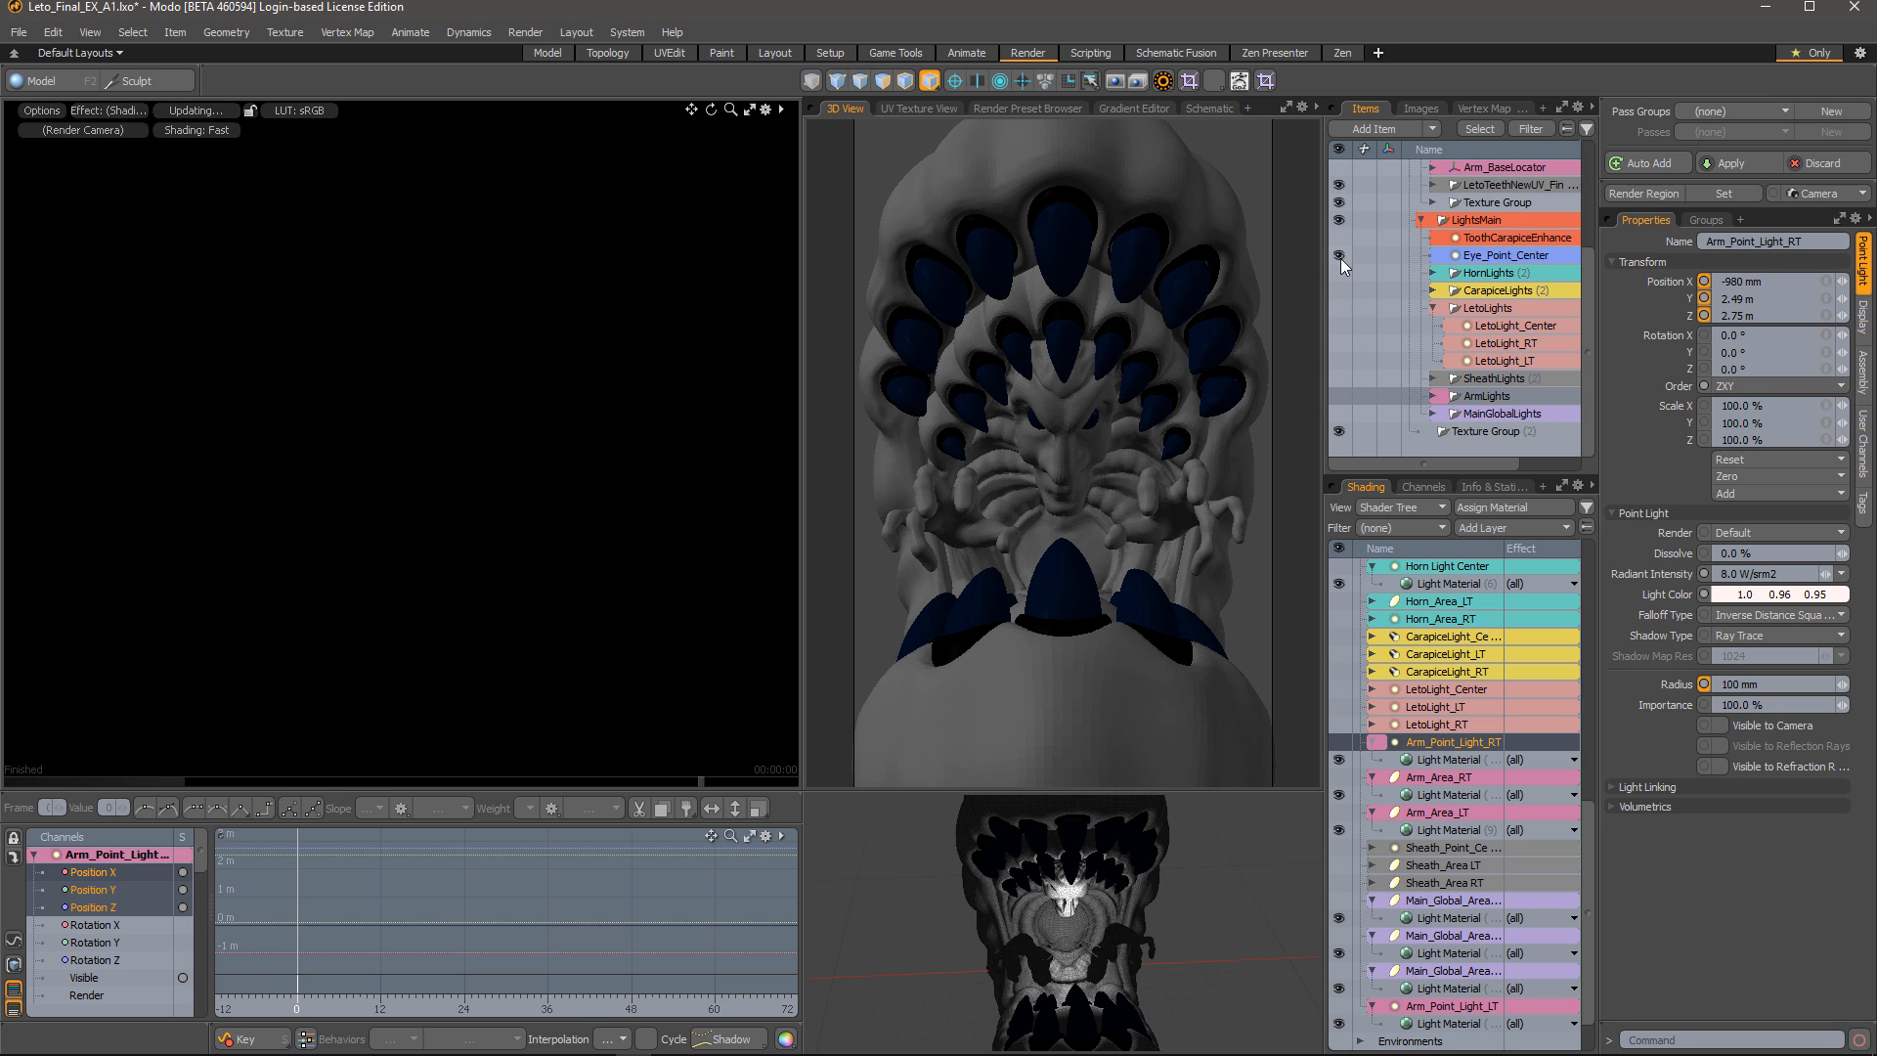
pyautogui.click(1337, 275)
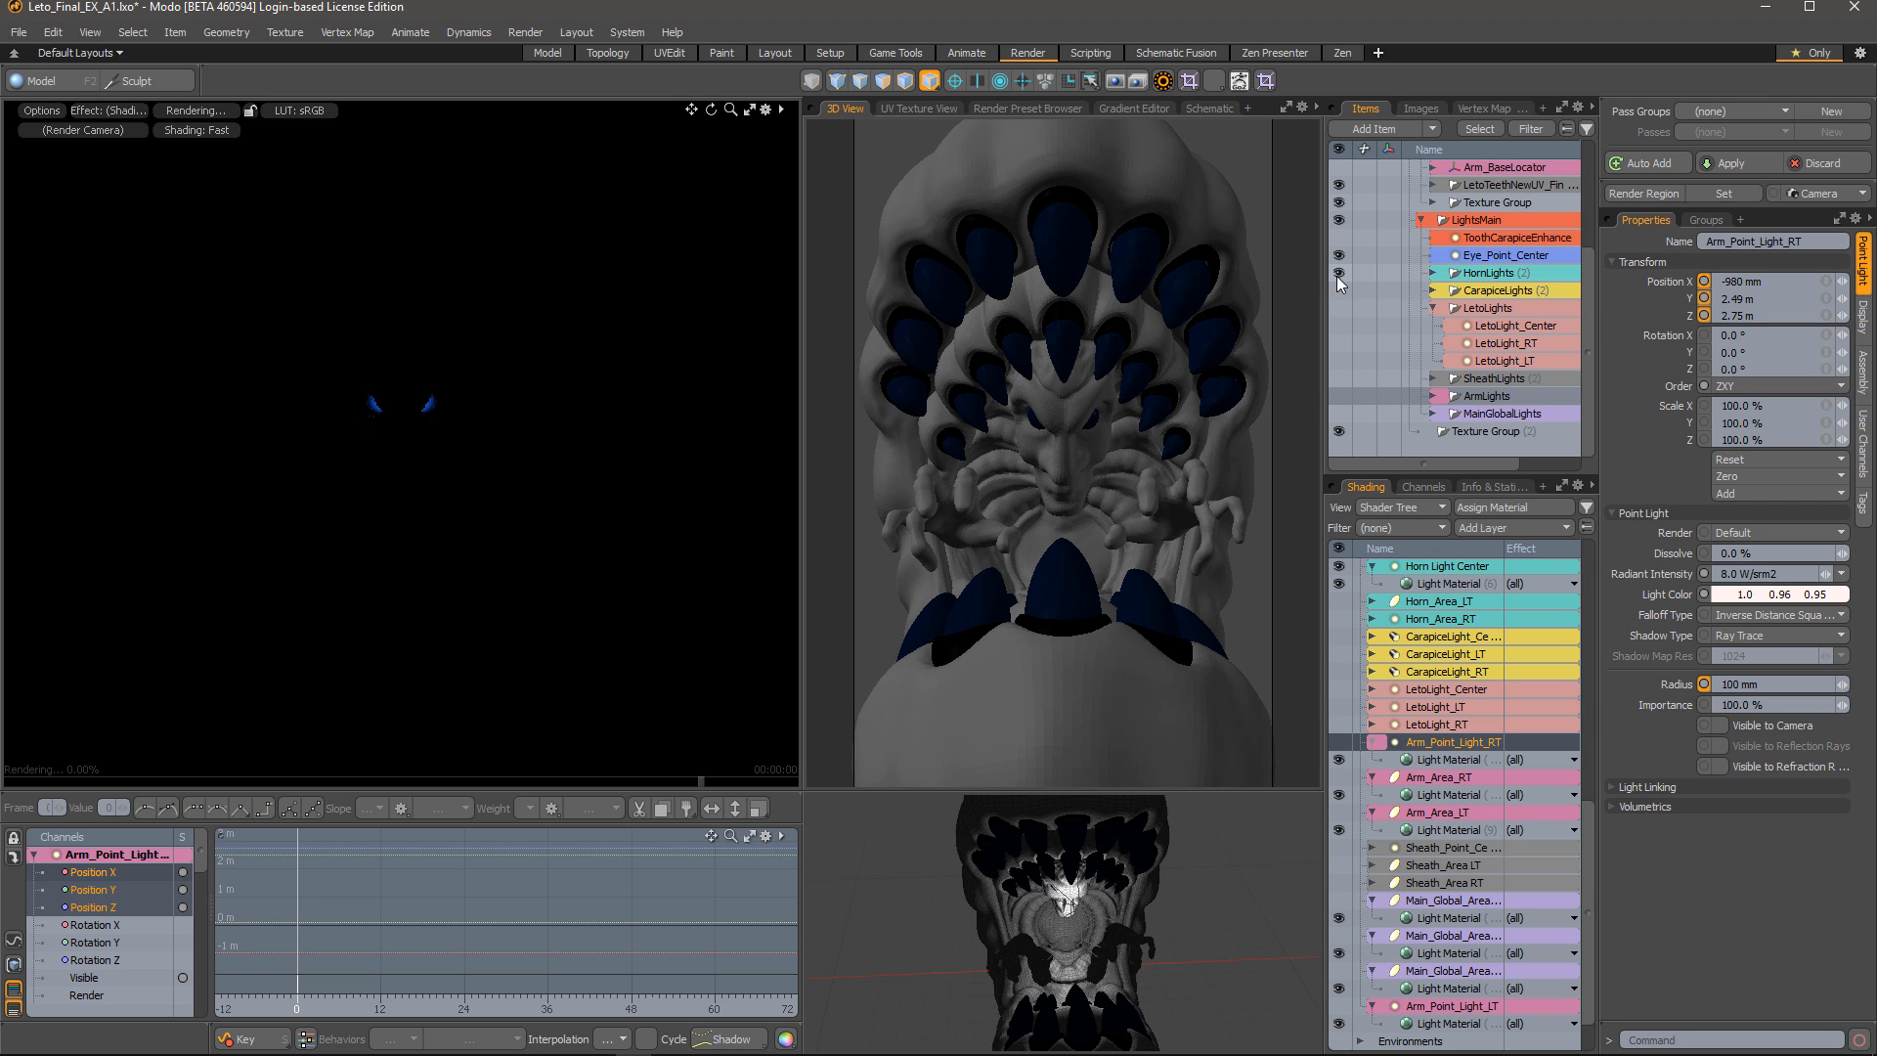
pyautogui.click(1338, 290)
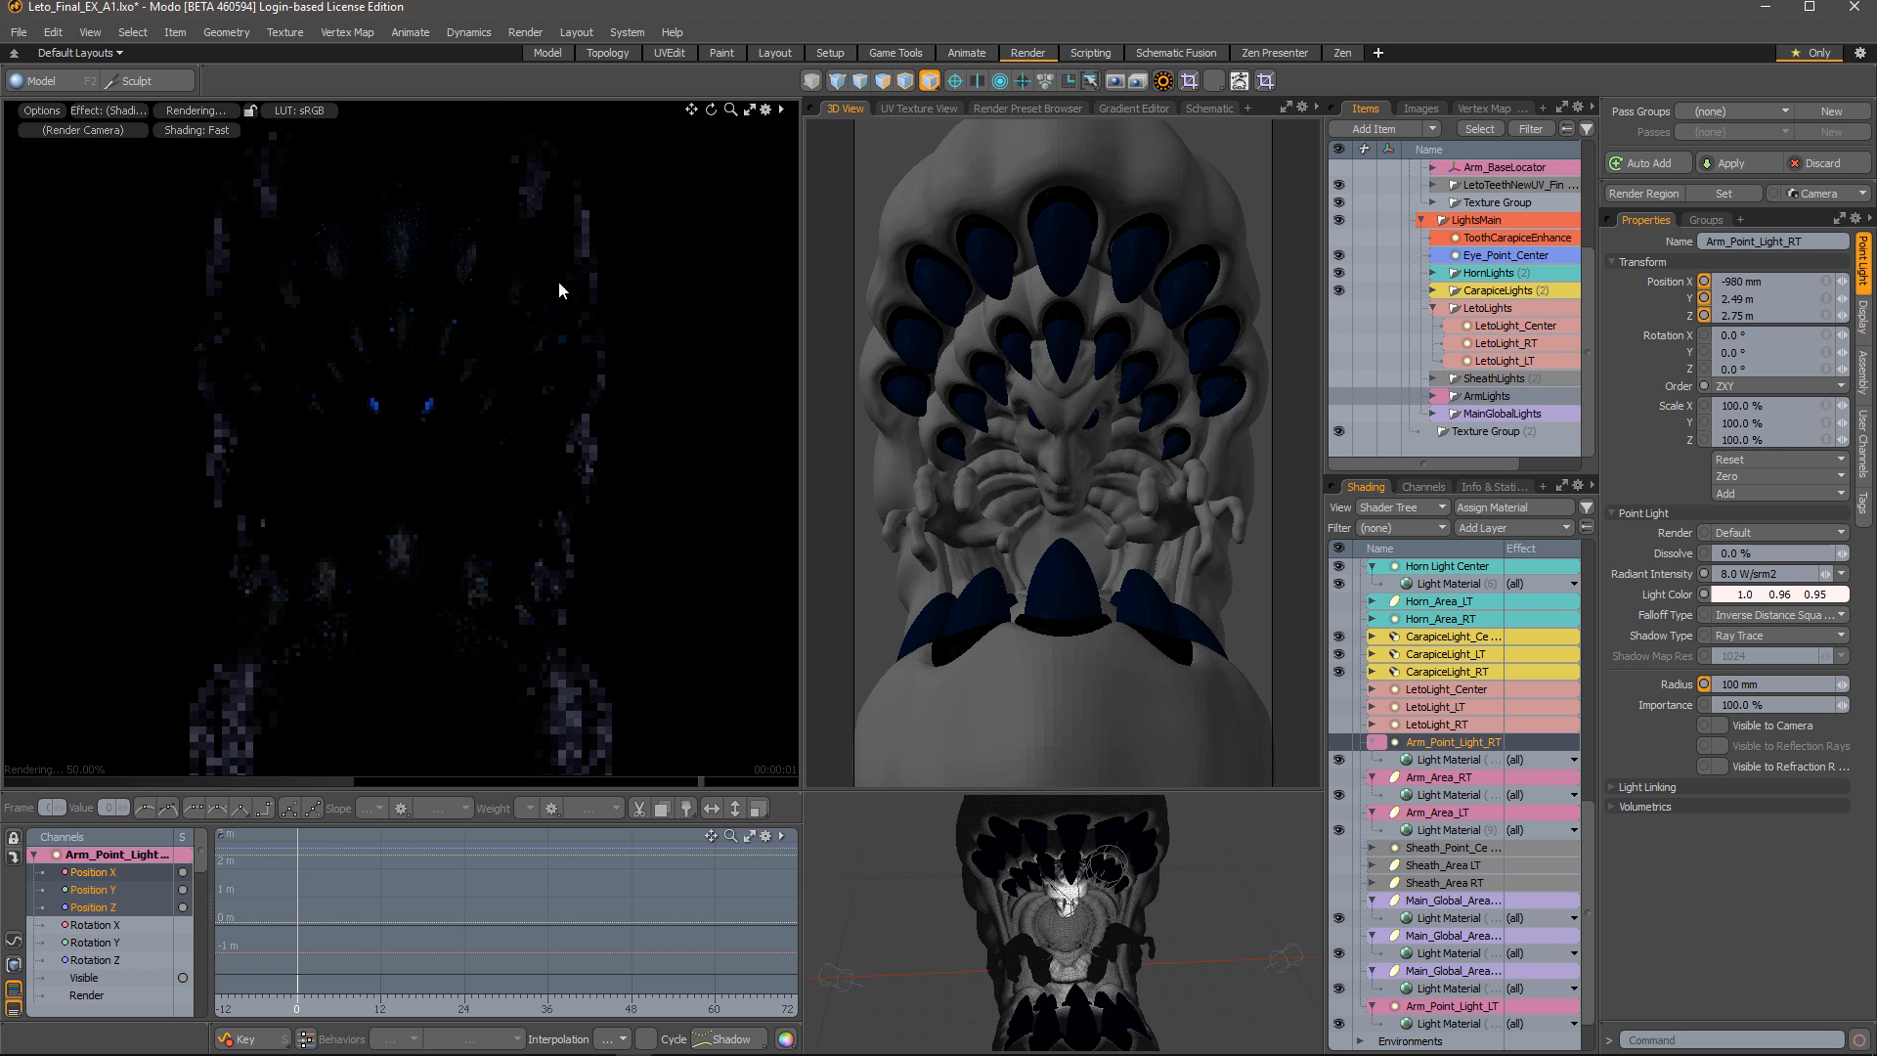
# Review the light groups, collapse LetoLights, and add LetoLights, SheathLights and ArmLights to the visible lights
pyautogui.click(1706, 219)
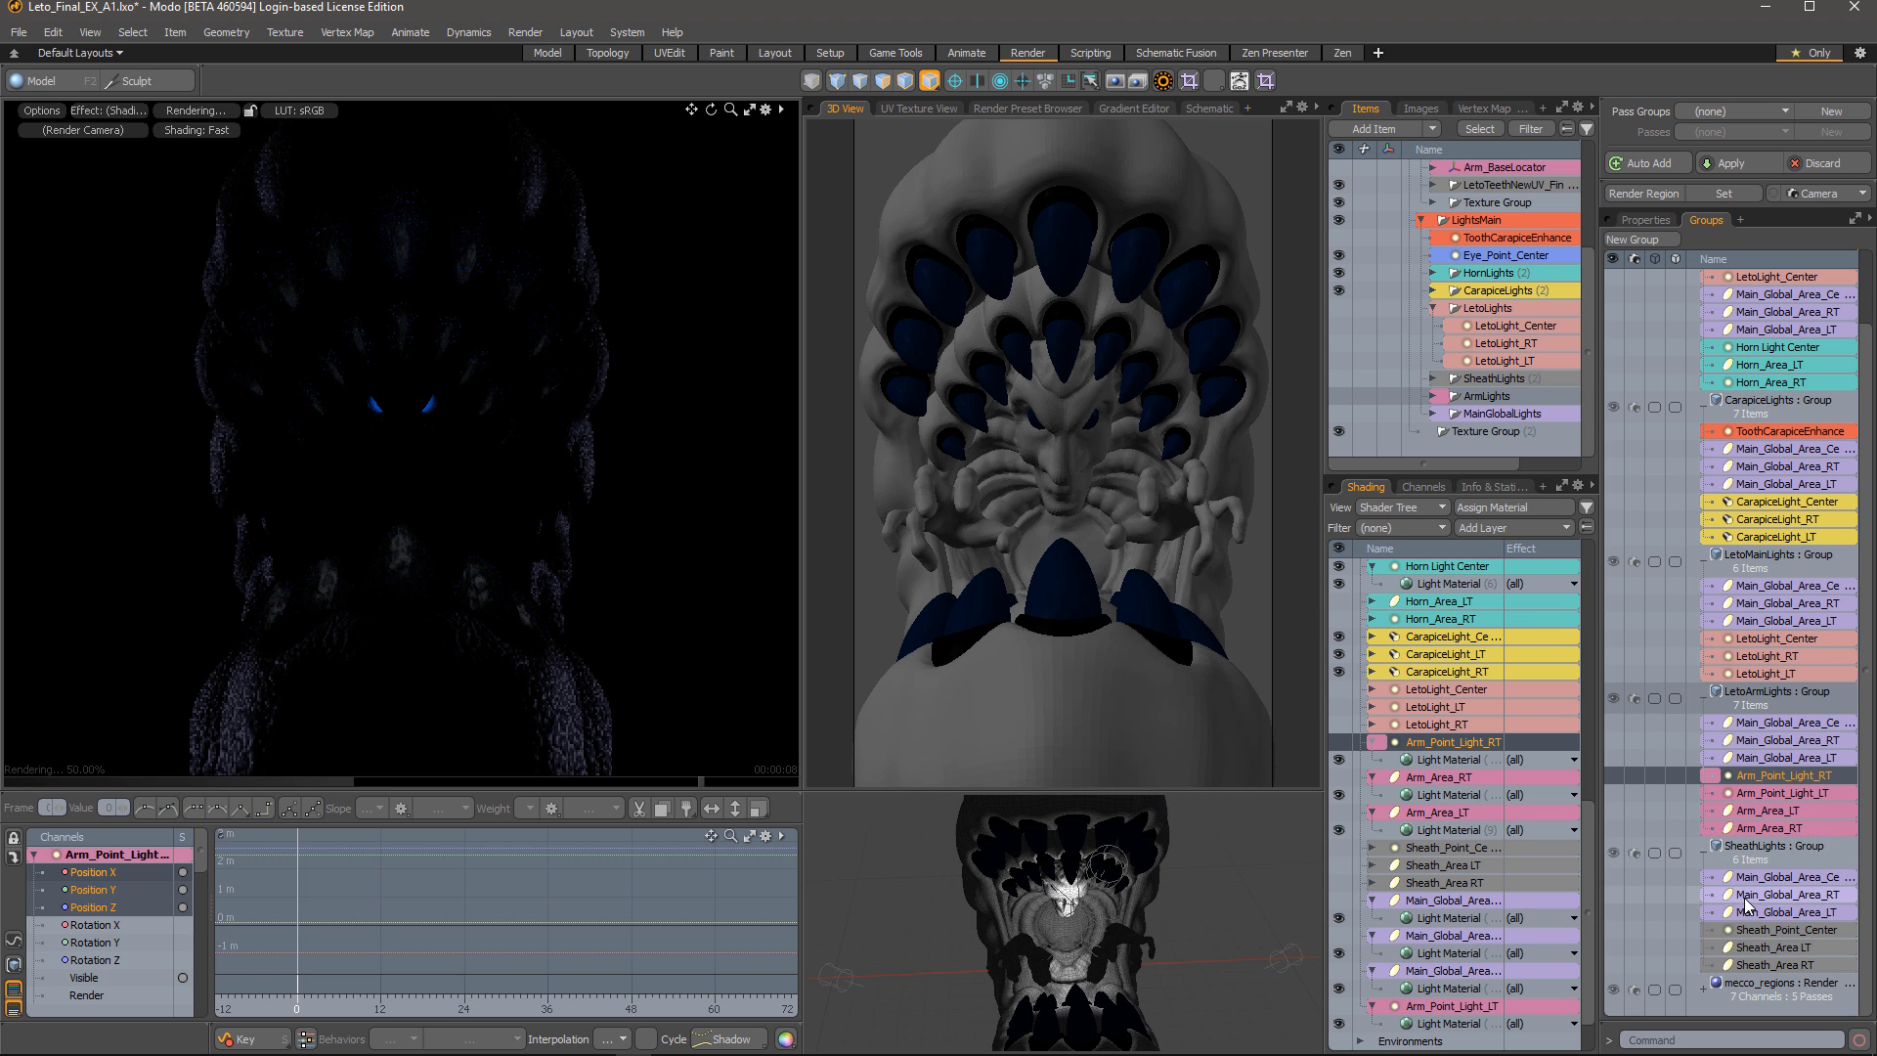
pyautogui.scroll(3, 1747, 905)
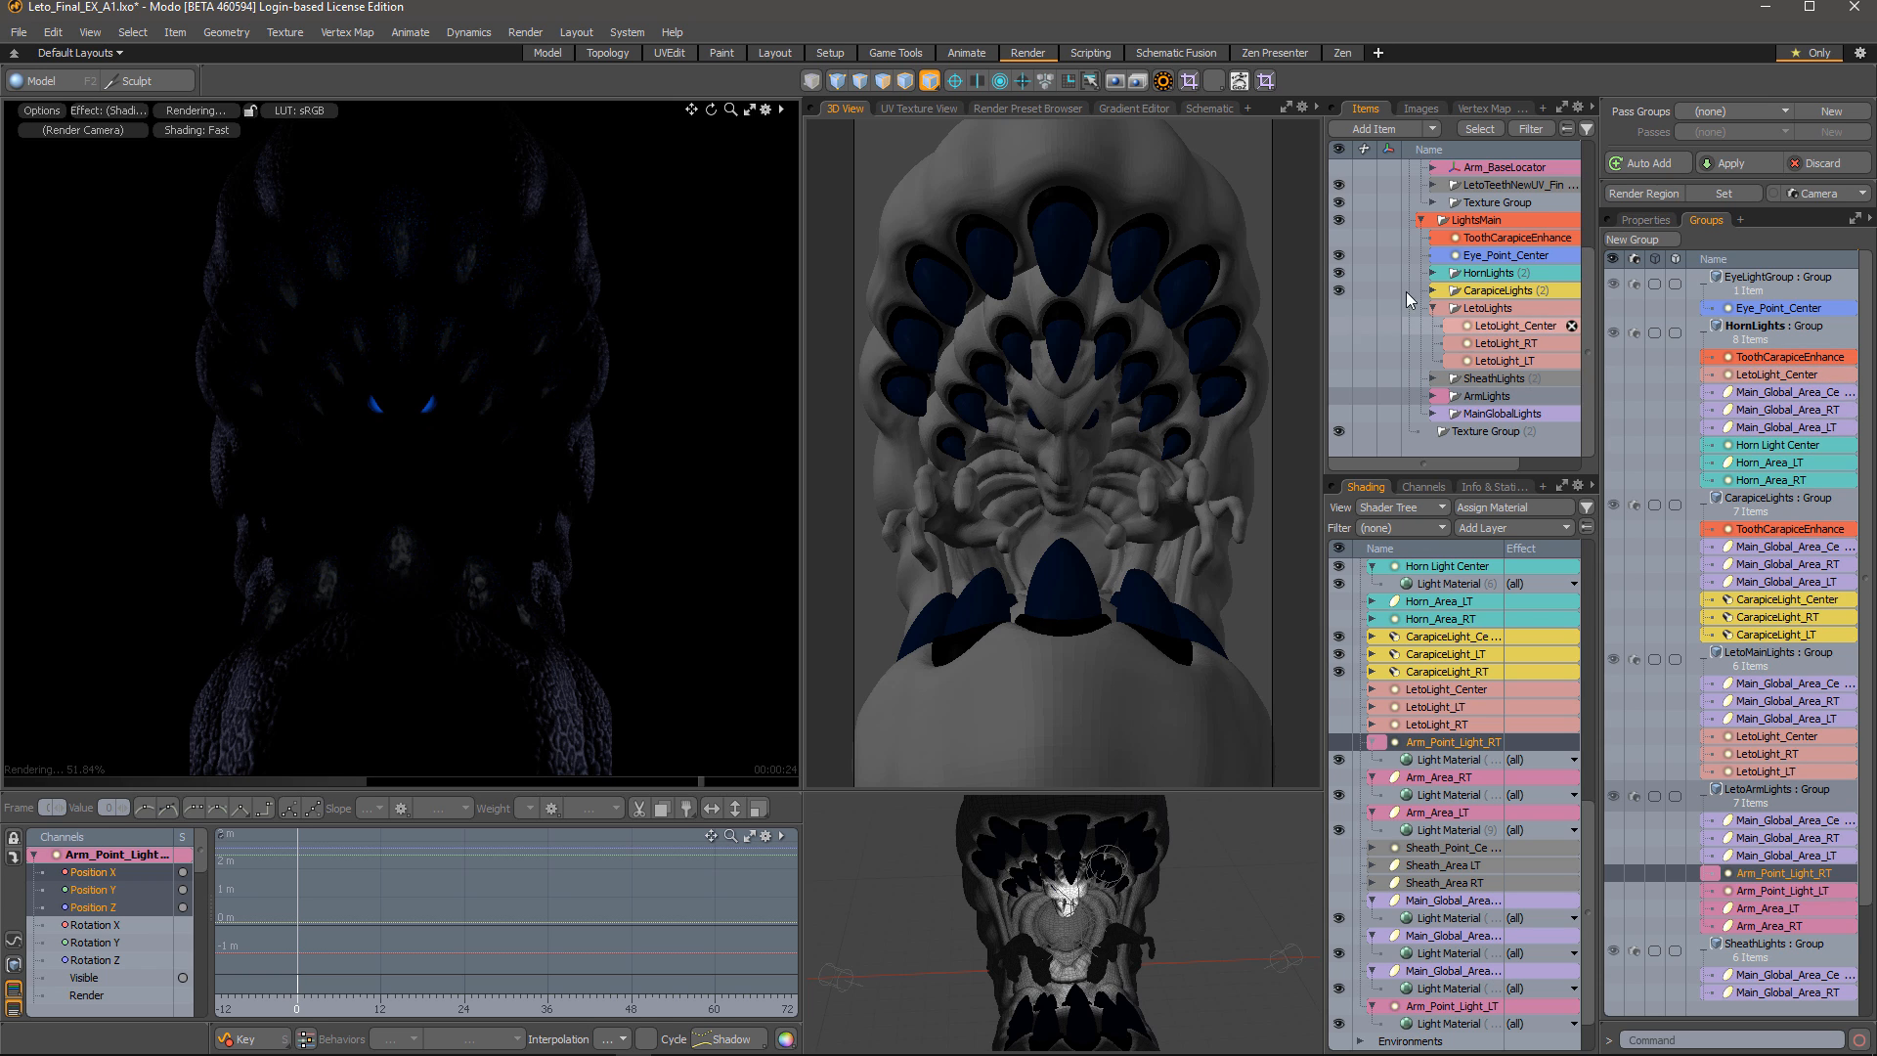
pyautogui.click(1433, 308)
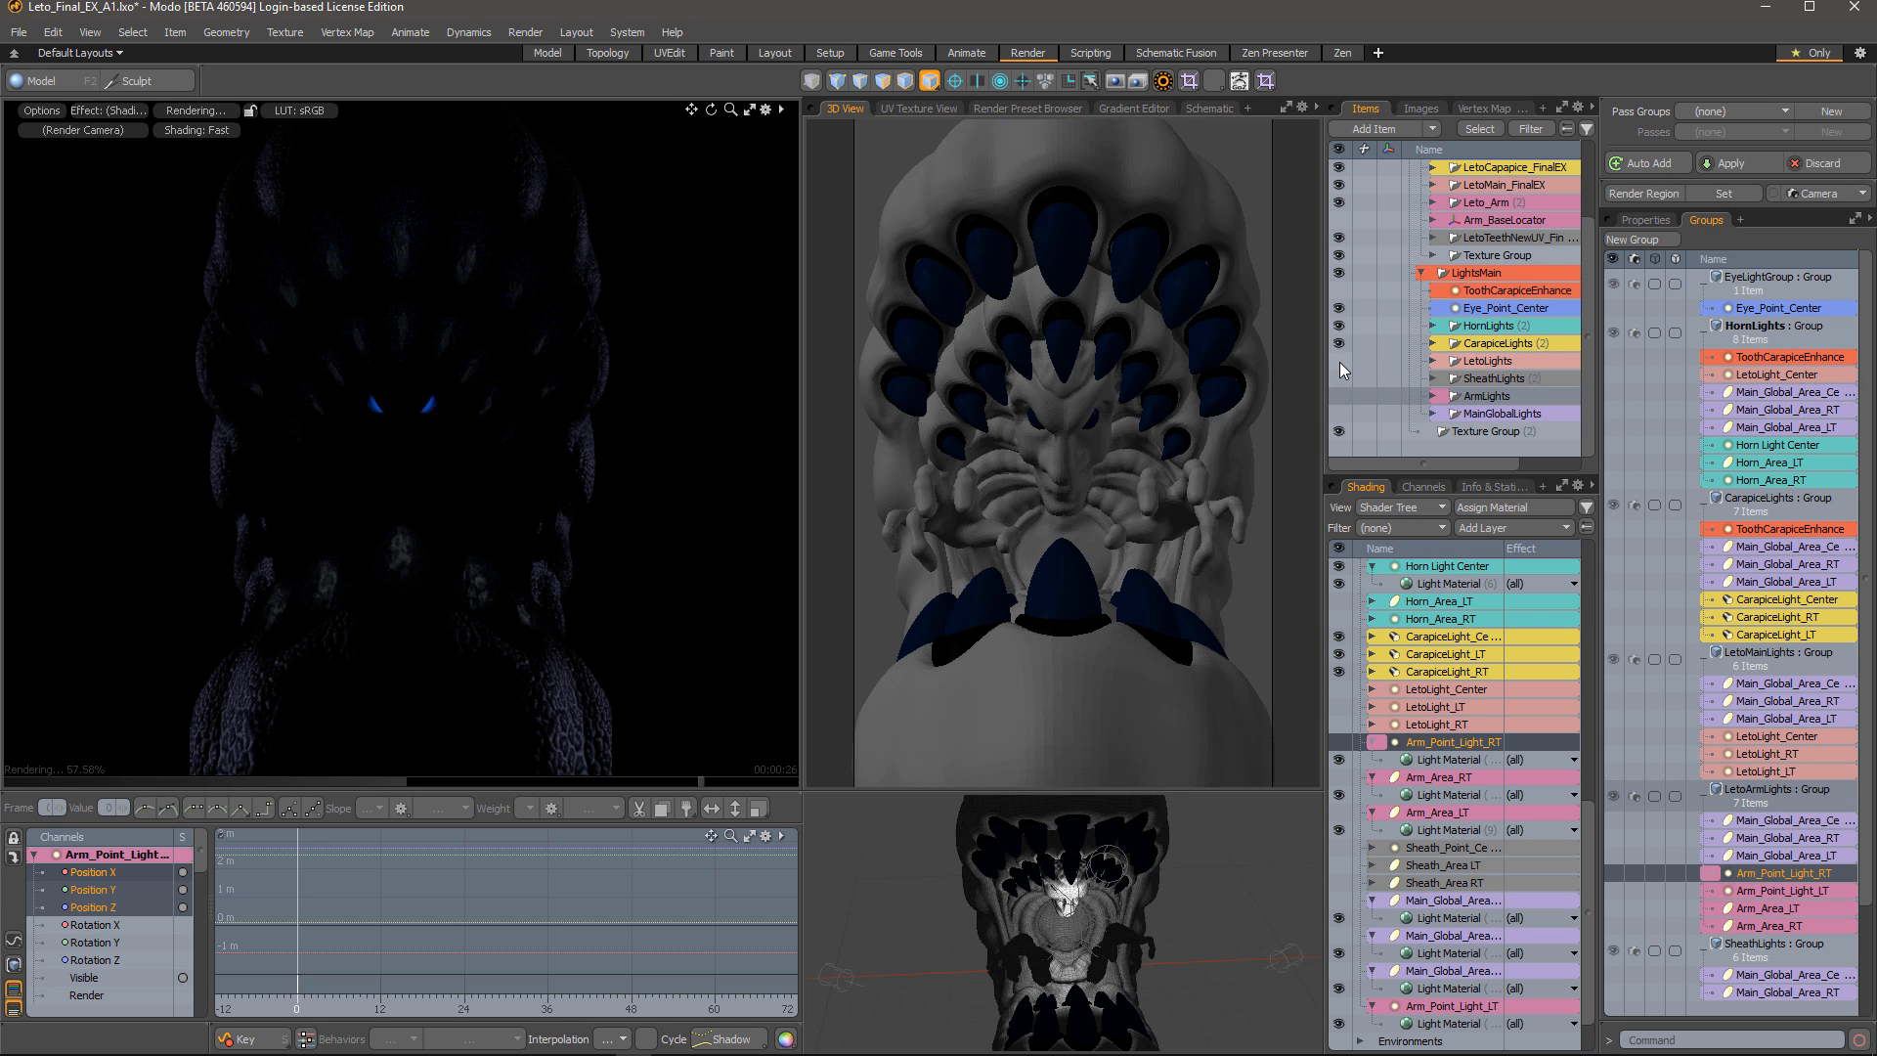
pyautogui.click(1339, 361)
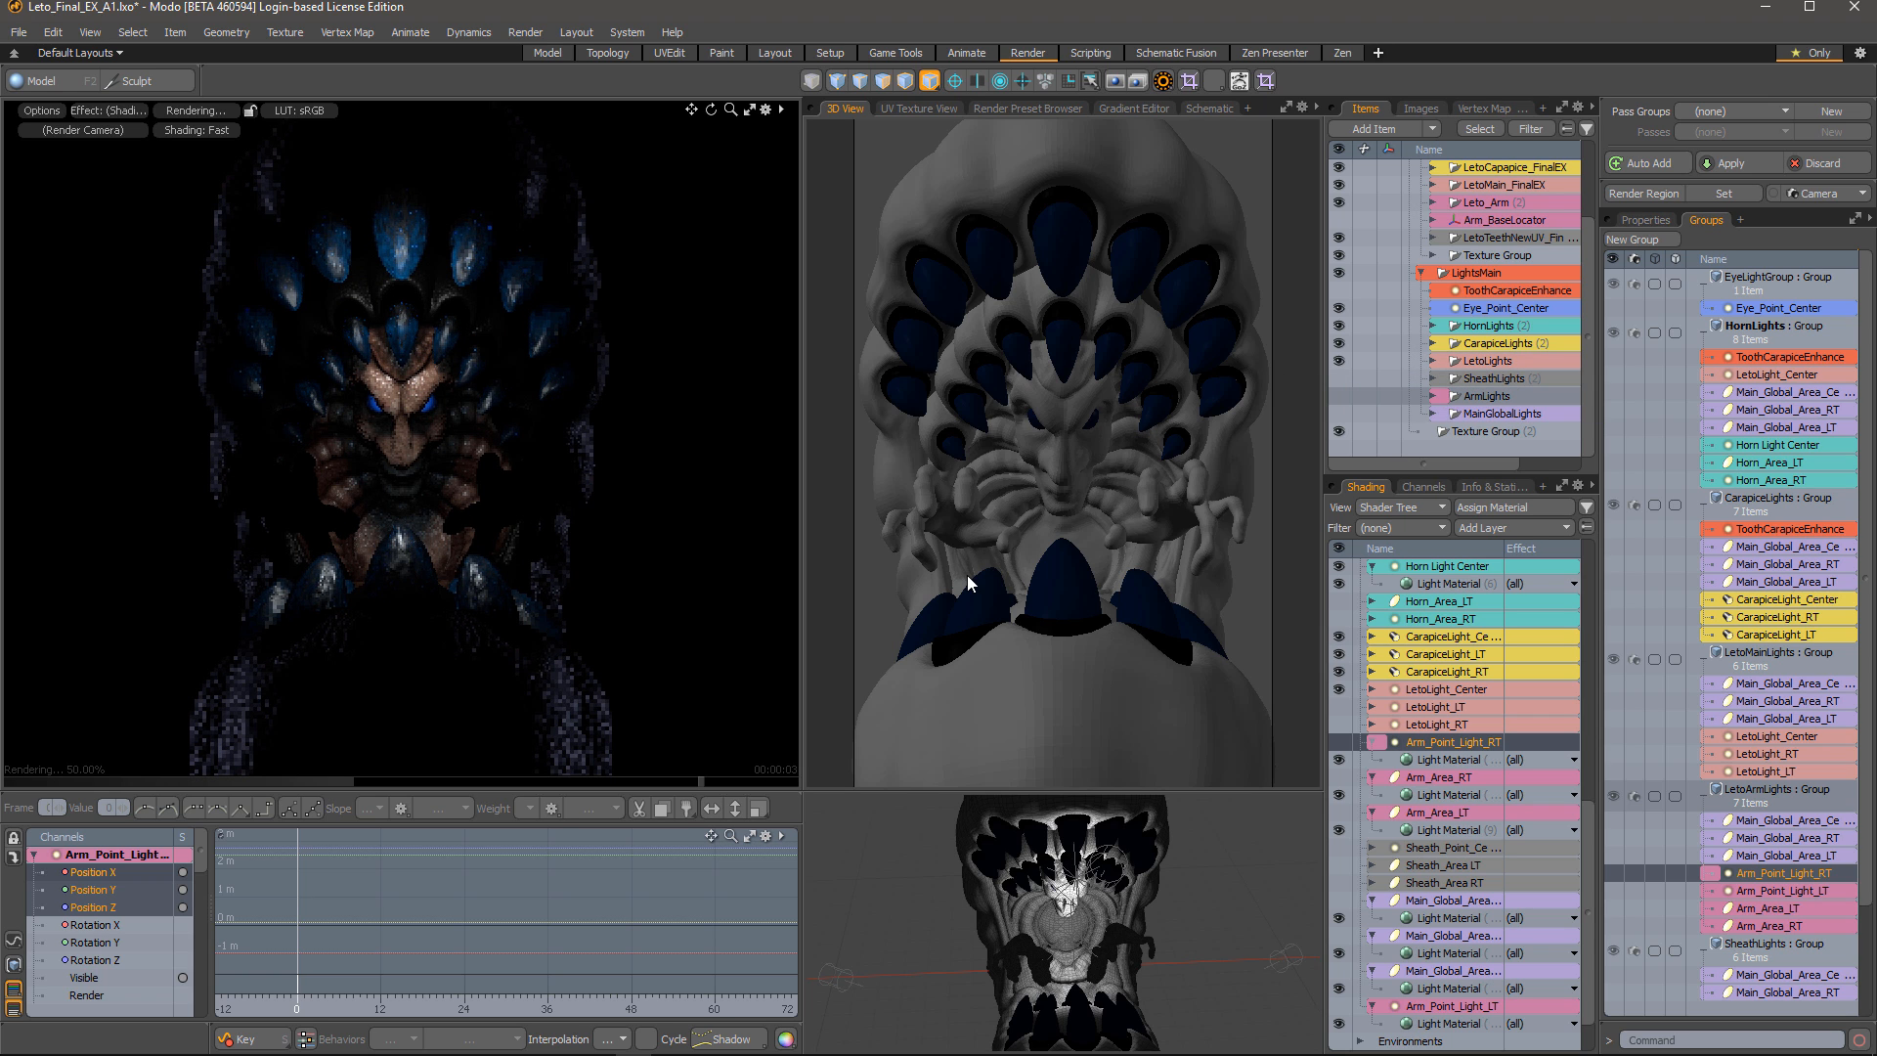
pyautogui.click(1340, 379)
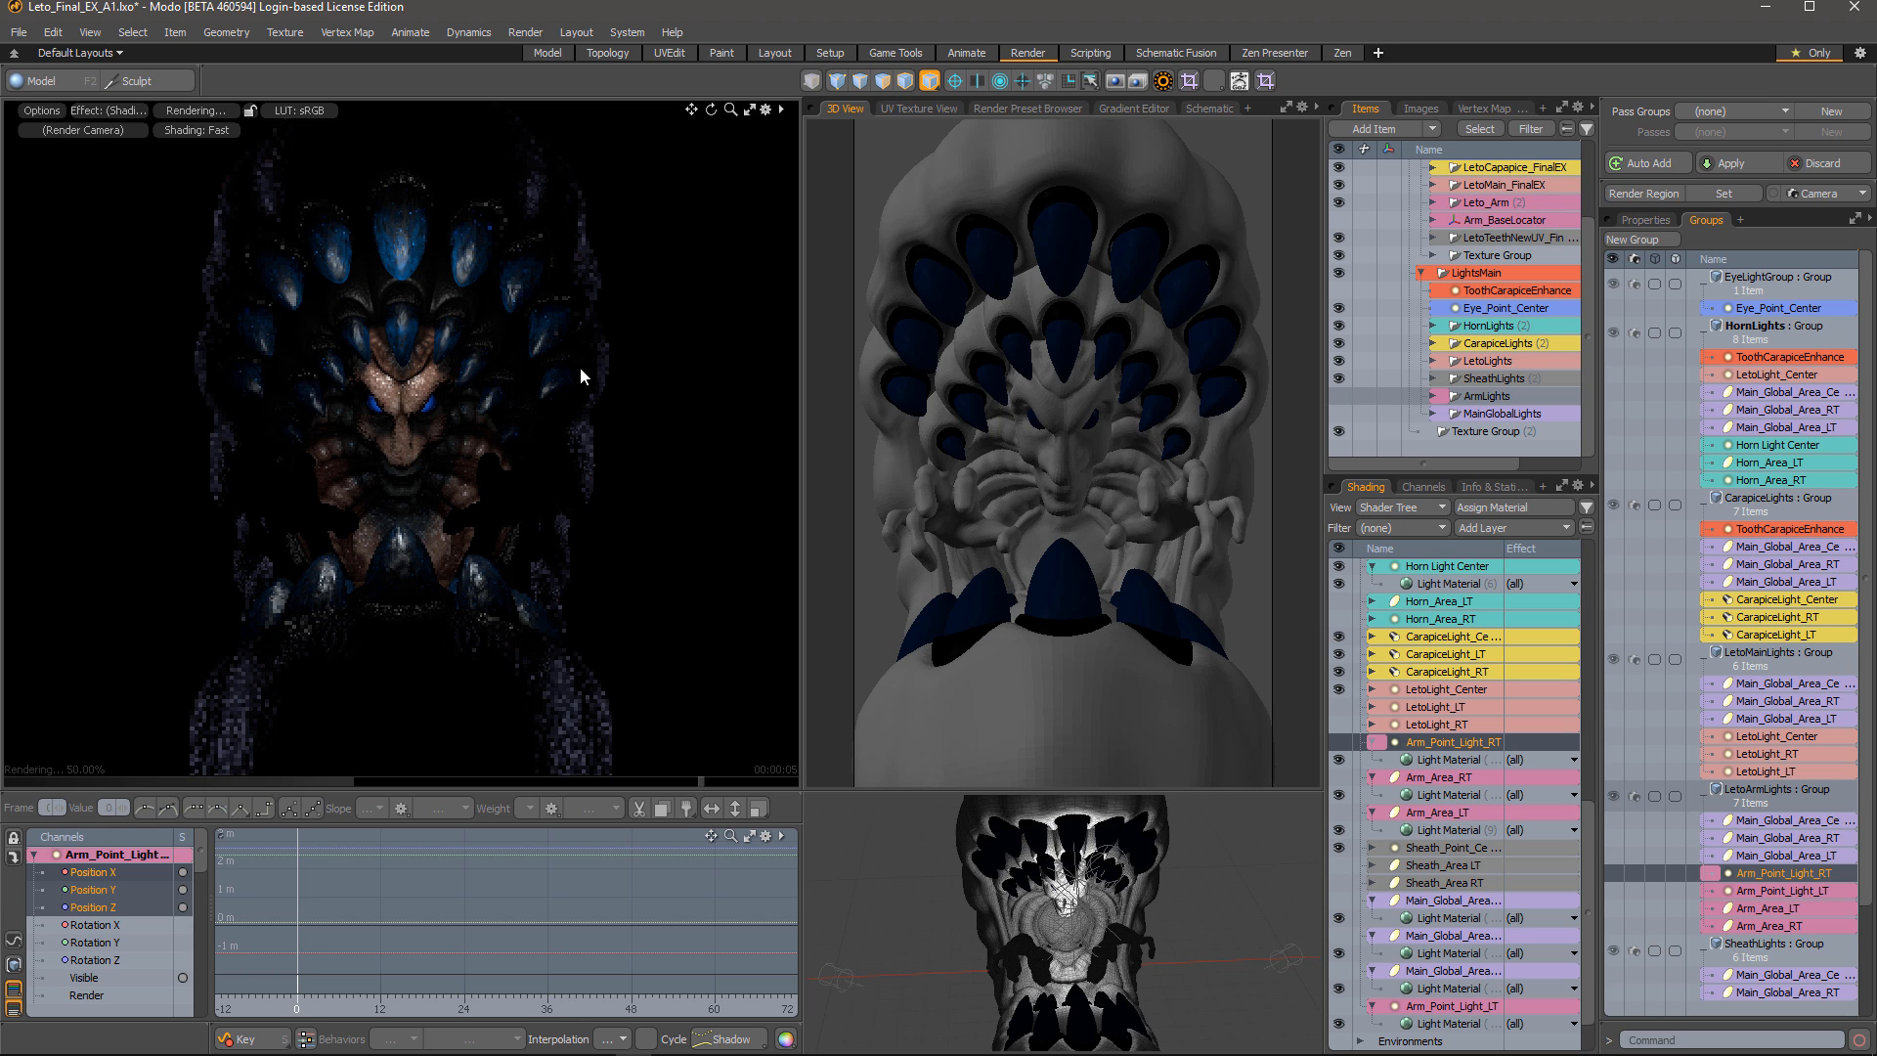
pyautogui.click(1339, 395)
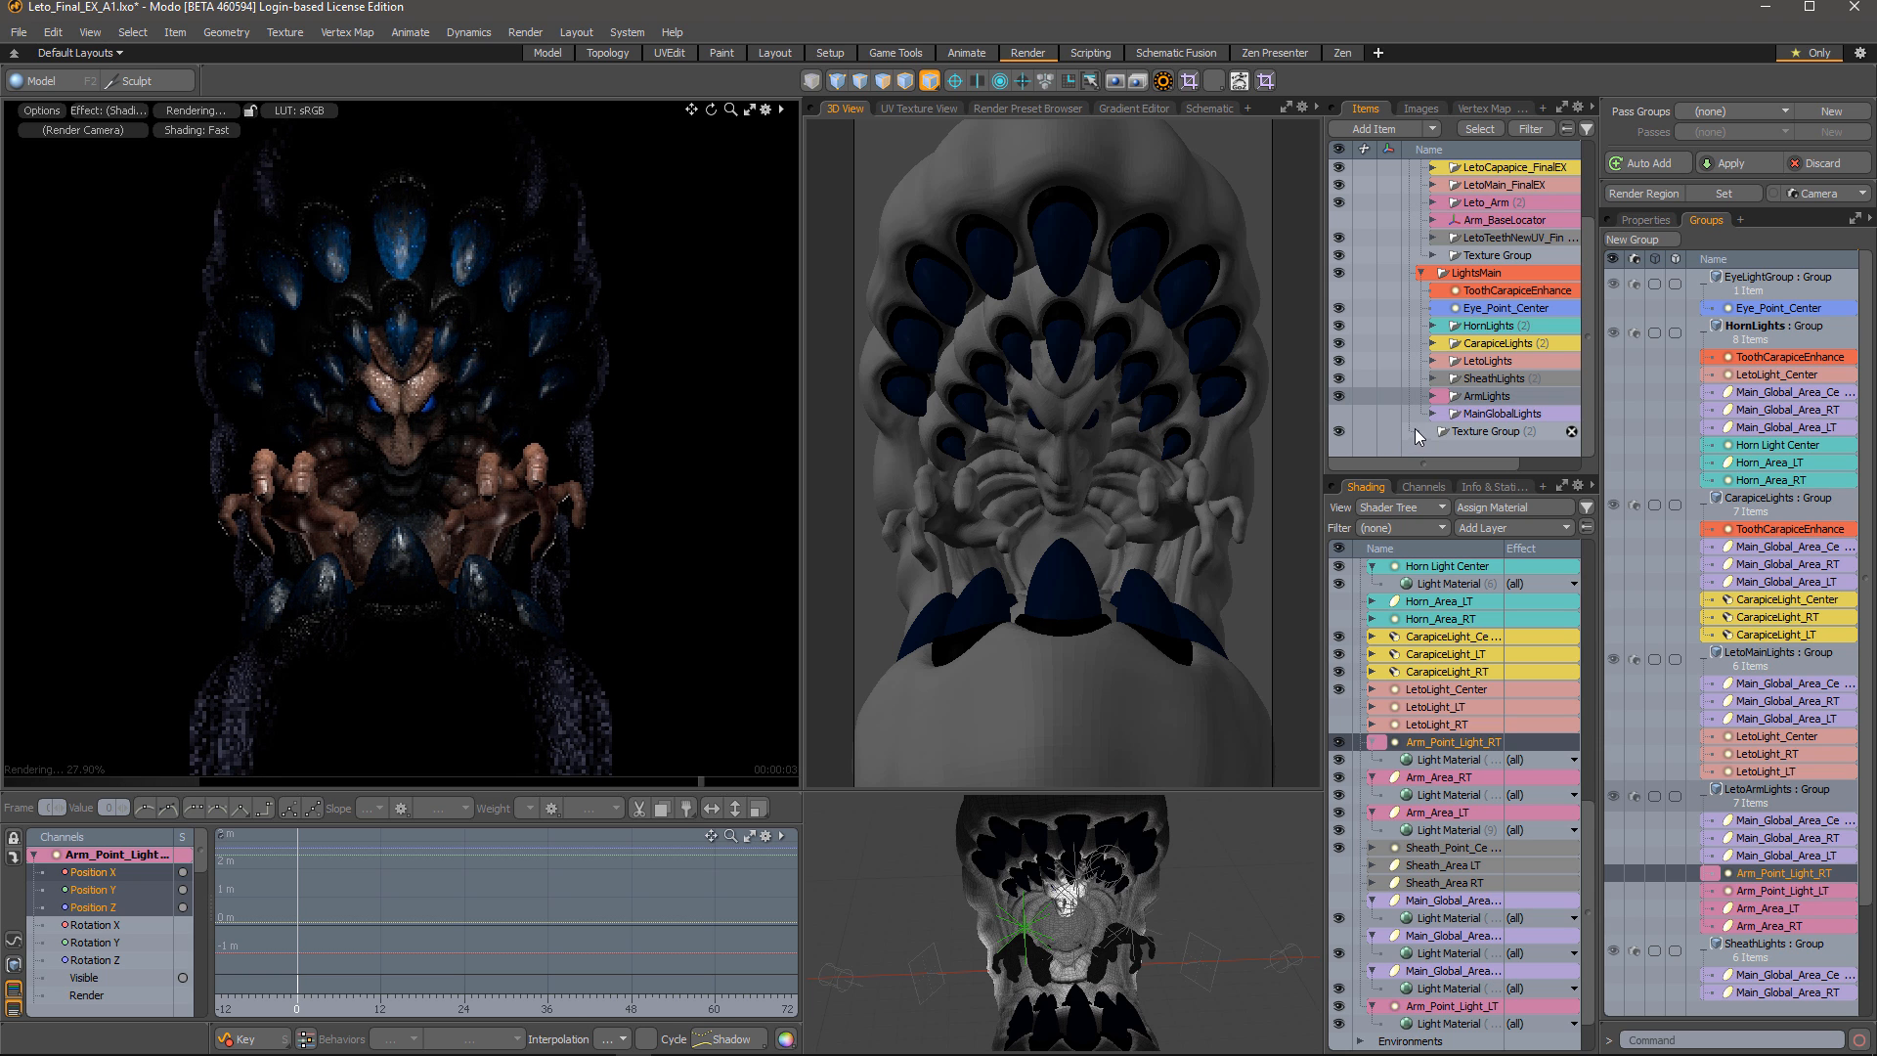
# Preview MainGlobalLights together with all the part-specific lights, and hide it again
pyautogui.click(1339, 413)
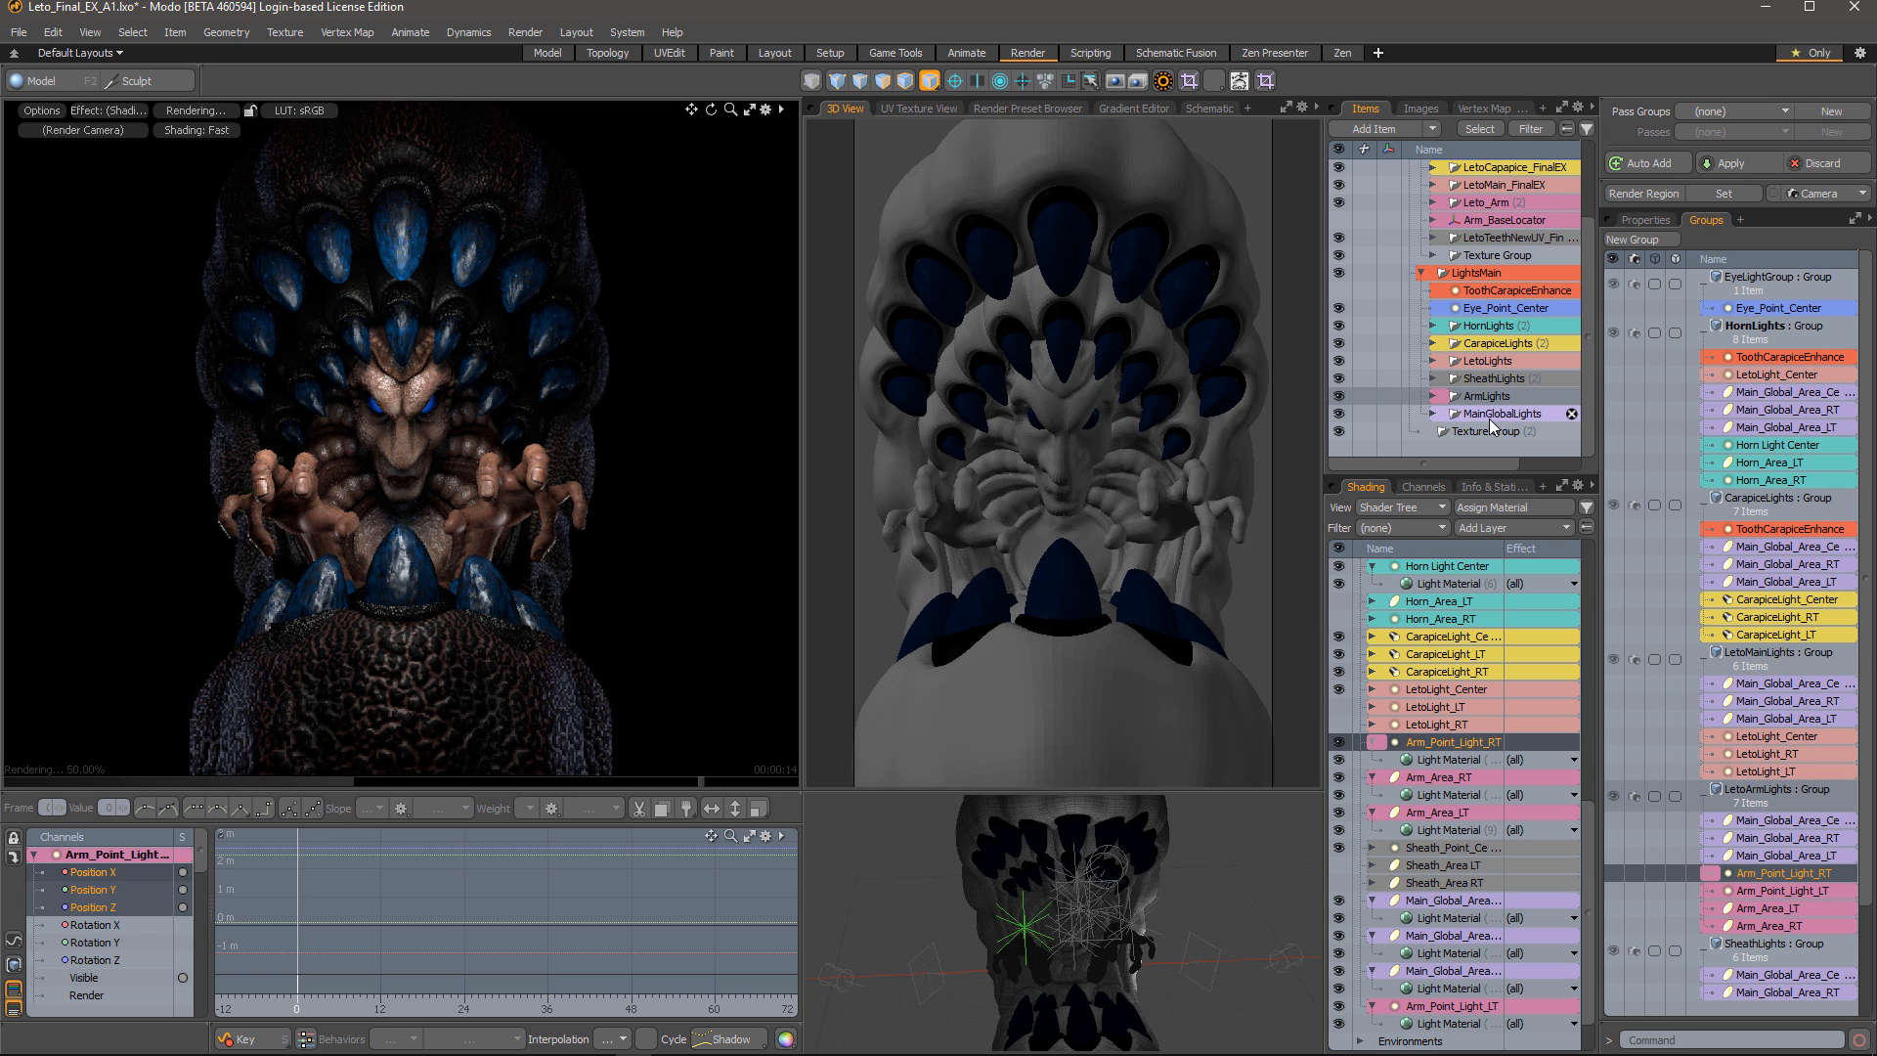
pyautogui.click(1338, 413)
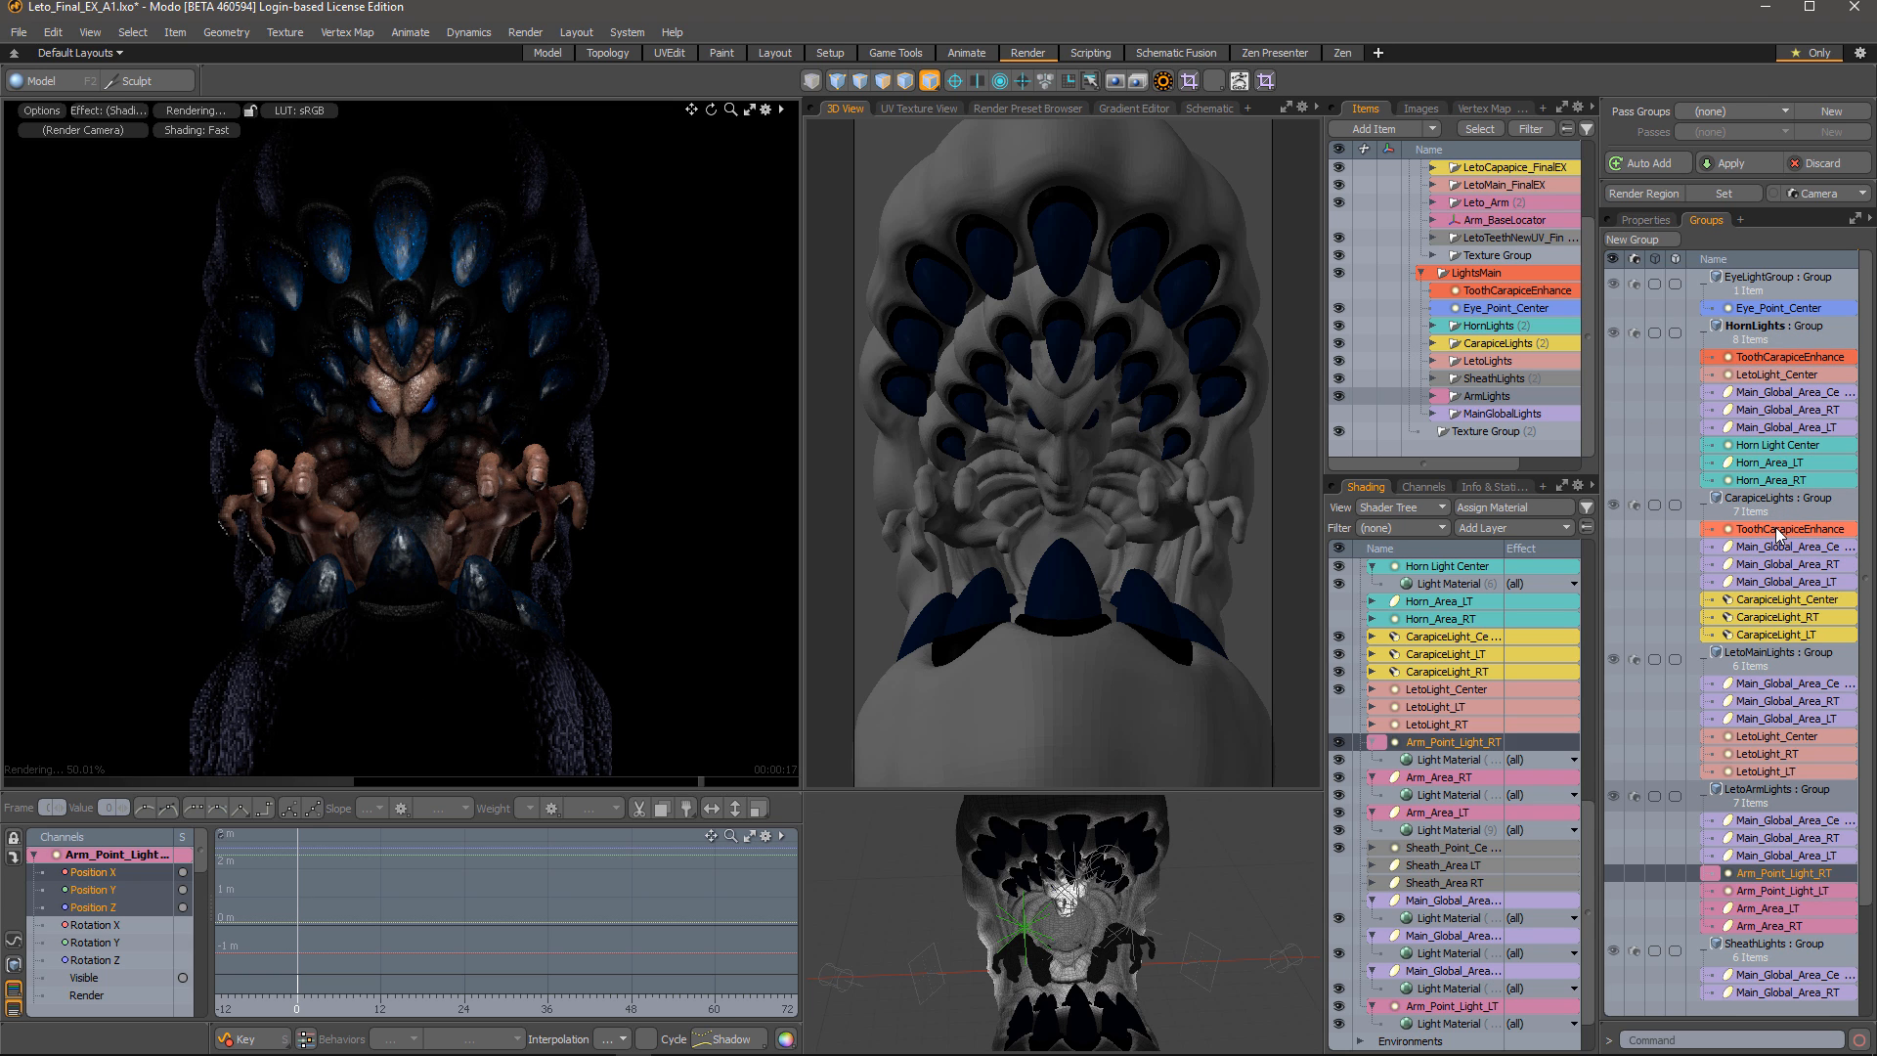
# Check which light groups contain ToothCarapiceEnhance, and make that light visible in the preview
pyautogui.scroll(-2, 1739, 538)
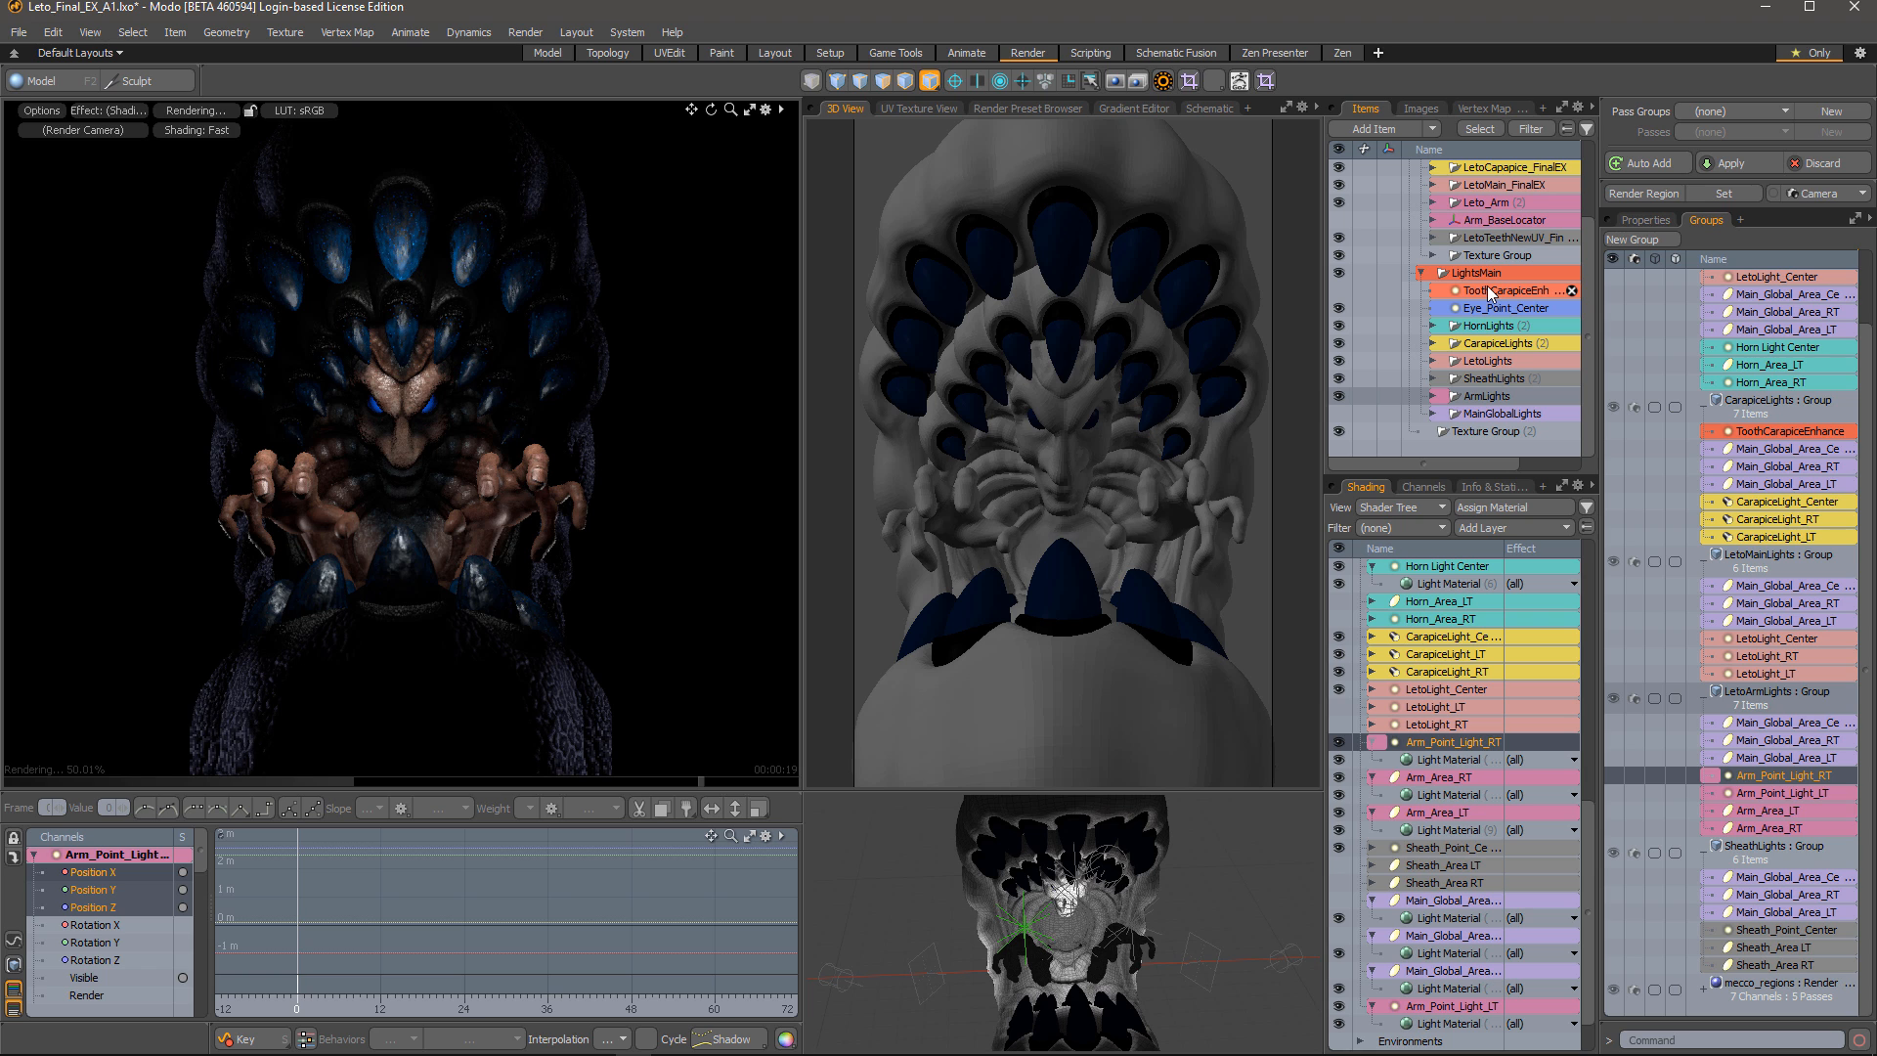
pyautogui.moveTo(1487, 285); pyautogui.dragTo(1753, 372)
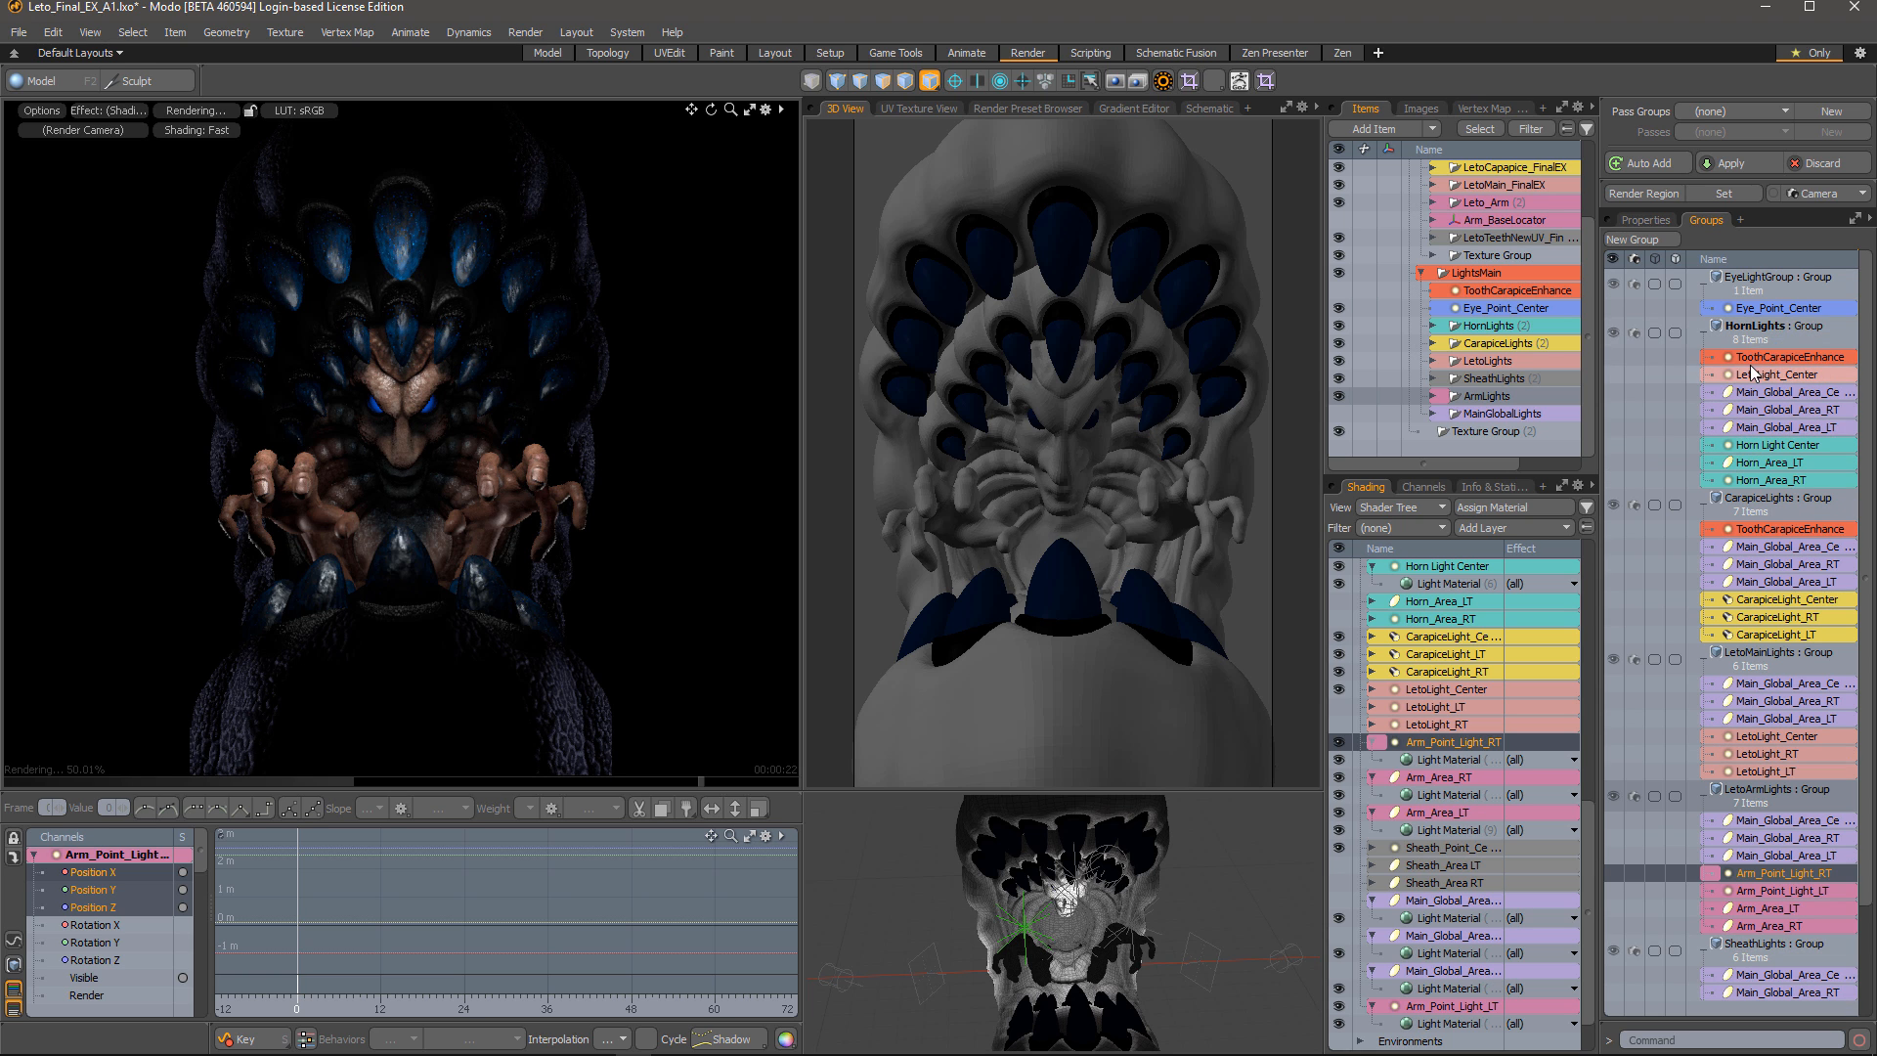
pyautogui.scroll(-3, 1753, 375)
pyautogui.scroll(3, 1743, 595)
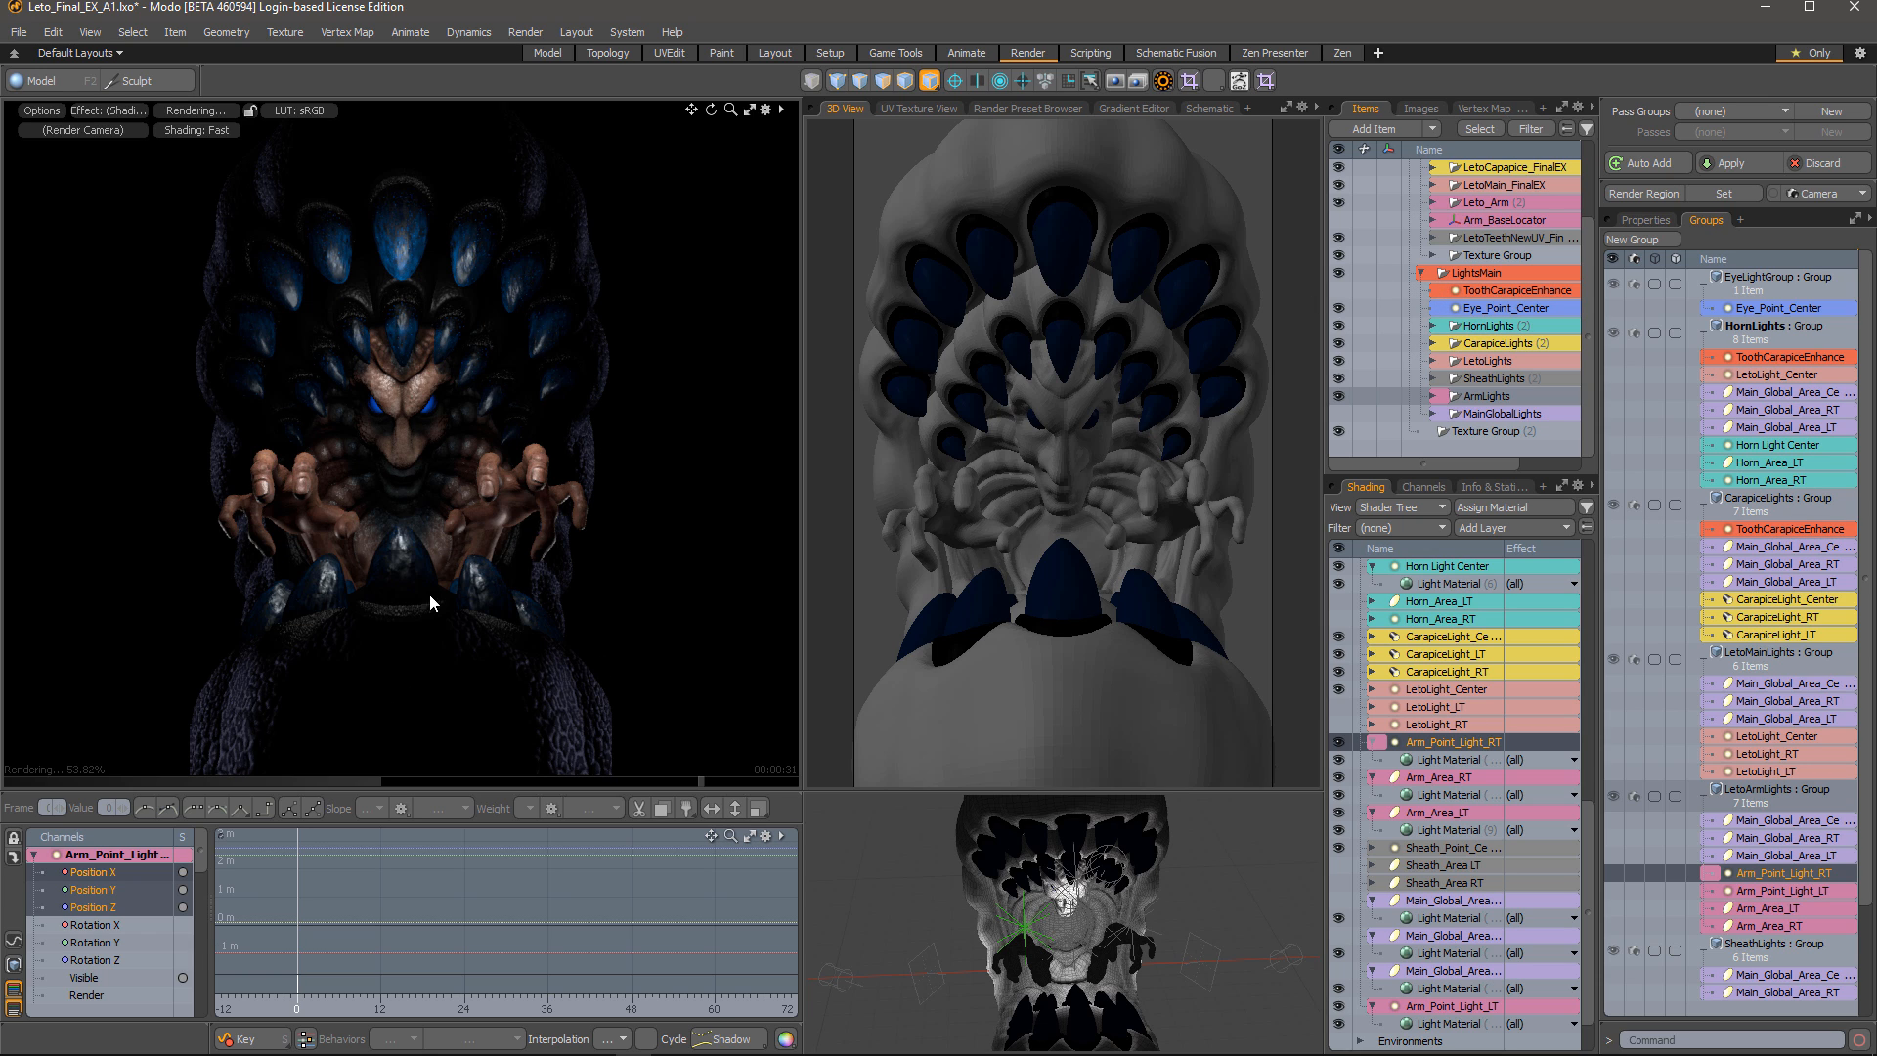
pyautogui.click(1340, 291)
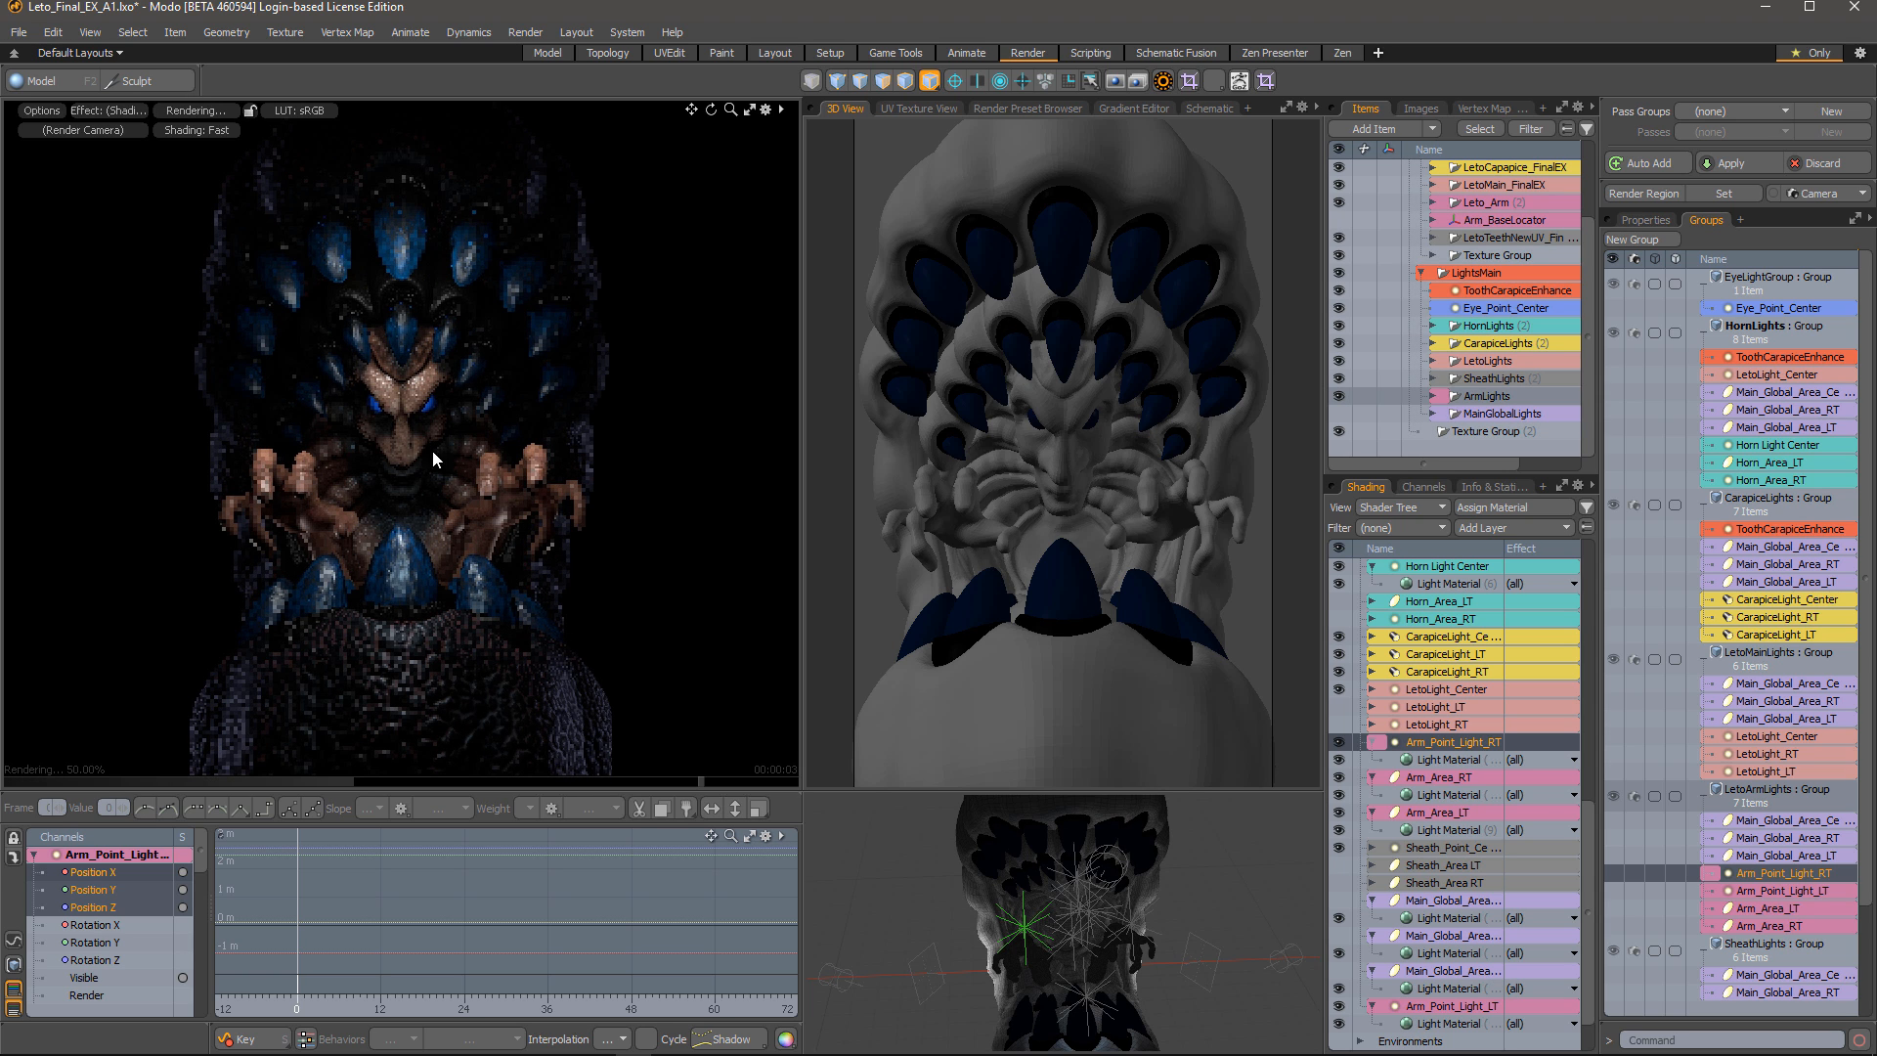
# Move the ToothCarapiceEnhance light vertically to sit in front of the lower central tooth, and check its placement from the side
pyautogui.moveTo(1093, 936)
pyautogui.keyDown('ctrl'); pyautogui.keyDown('alt'); pyautogui.mouseDown()
pyautogui.moveTo(1129, 937)
pyautogui.moveTo(1042, 946)
pyautogui.moveTo(1093, 960)
pyautogui.mouseUp(); pyautogui.keyUp('alt'); pyautogui.keyUp('ctrl')
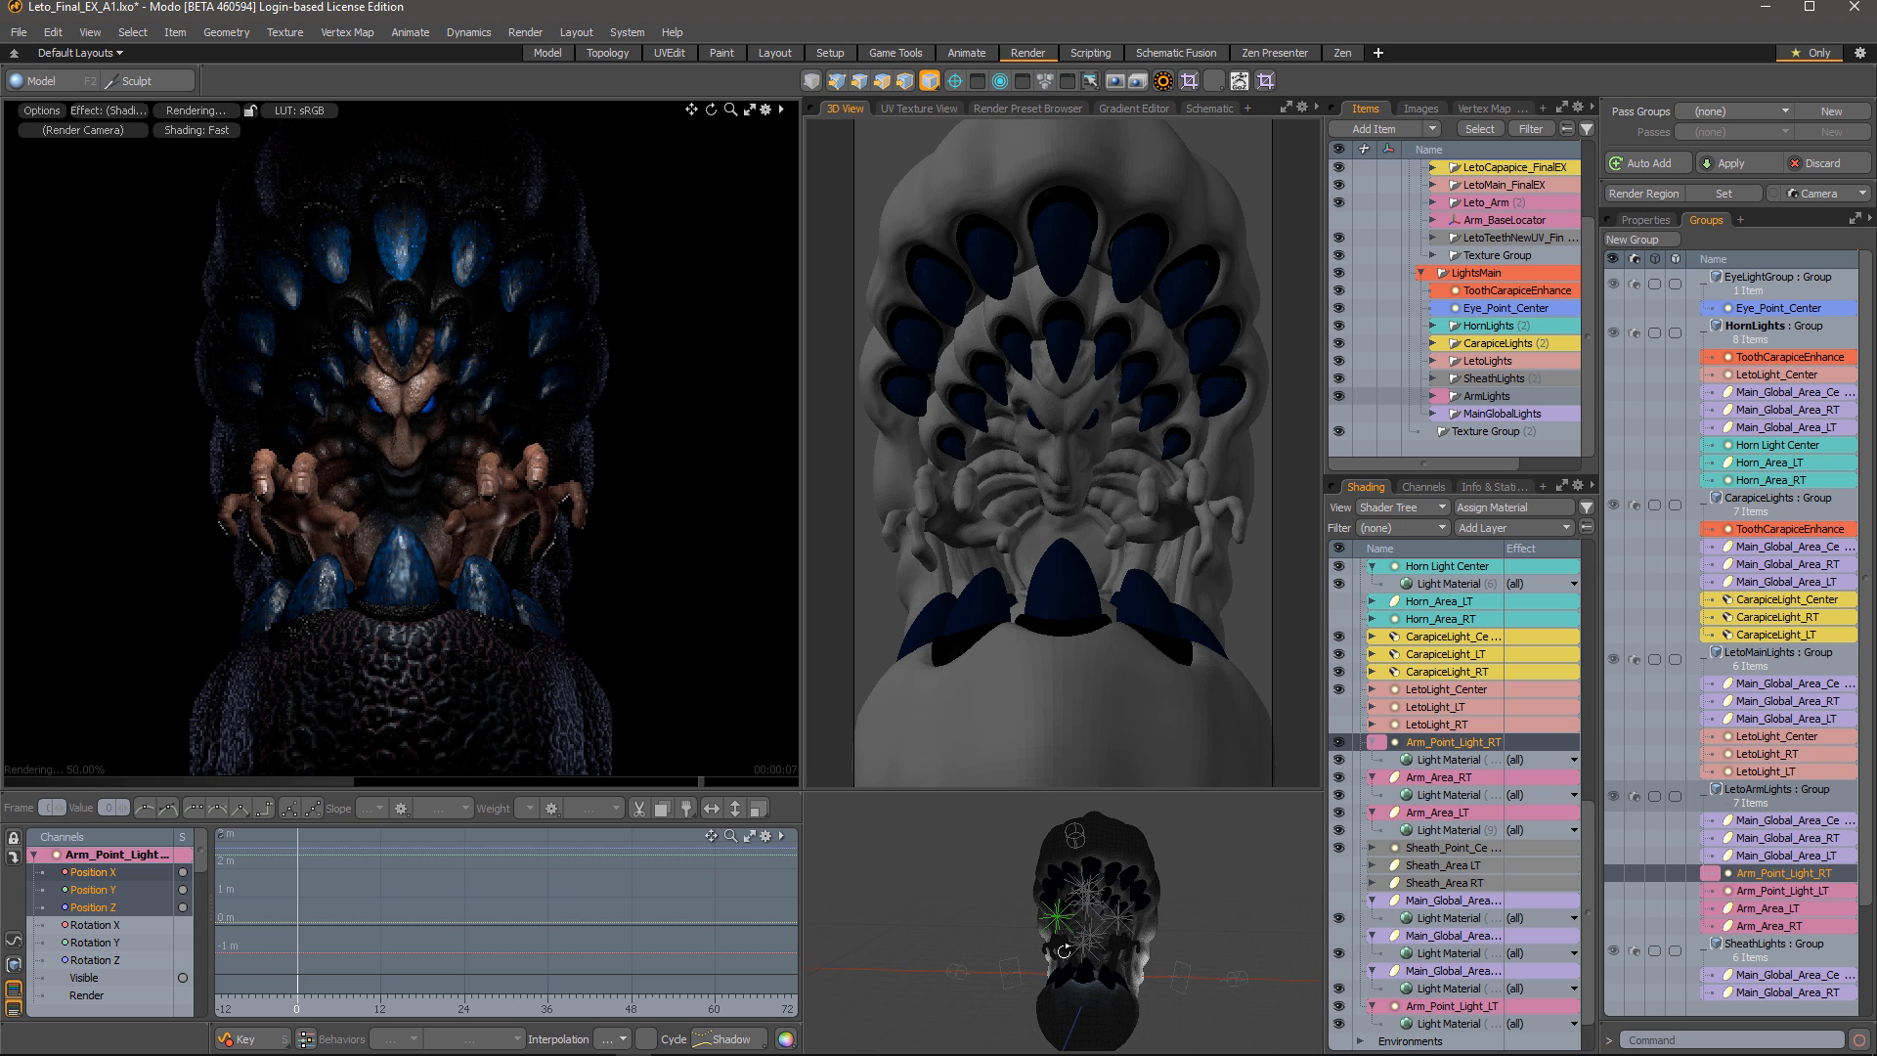
pyautogui.click(1481, 292)
pyautogui.keyDown('alt'); pyautogui.moveTo(1095, 960); pyautogui.dragTo(1140, 962); pyautogui.keyUp('alt')
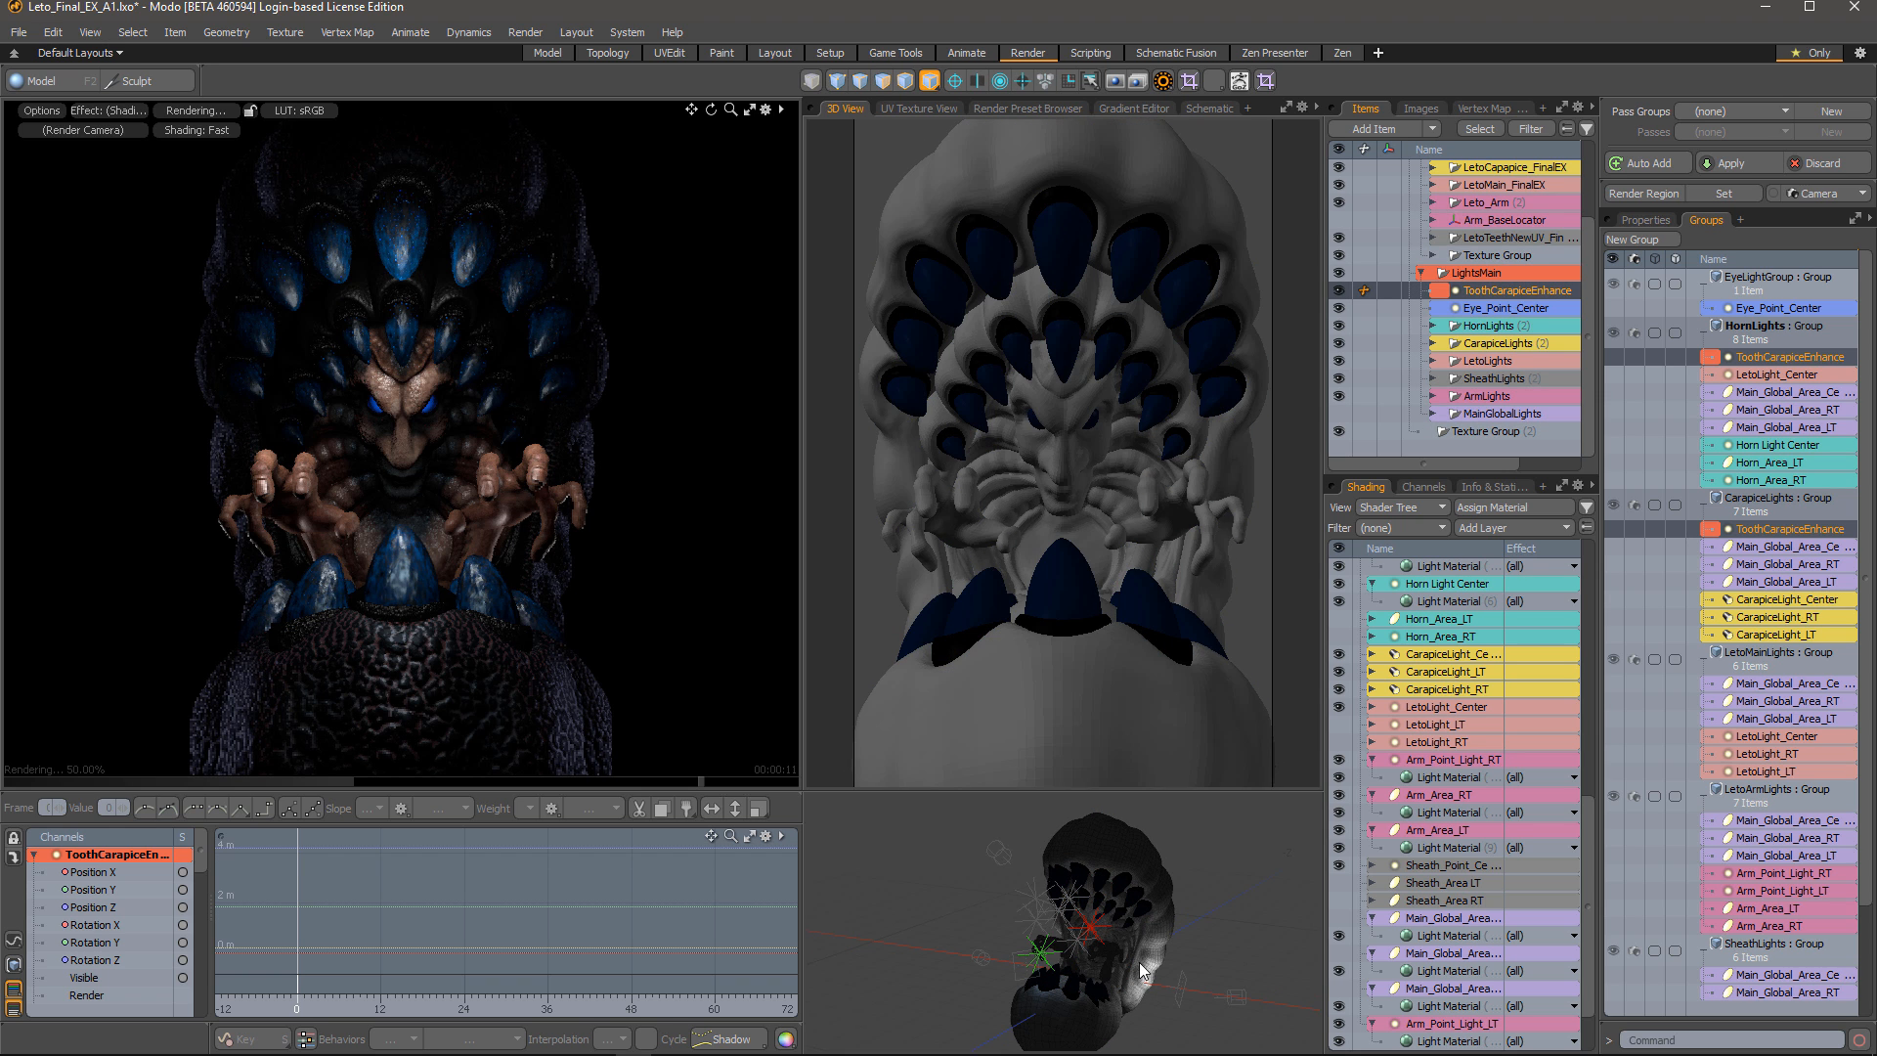
pyautogui.press('w')
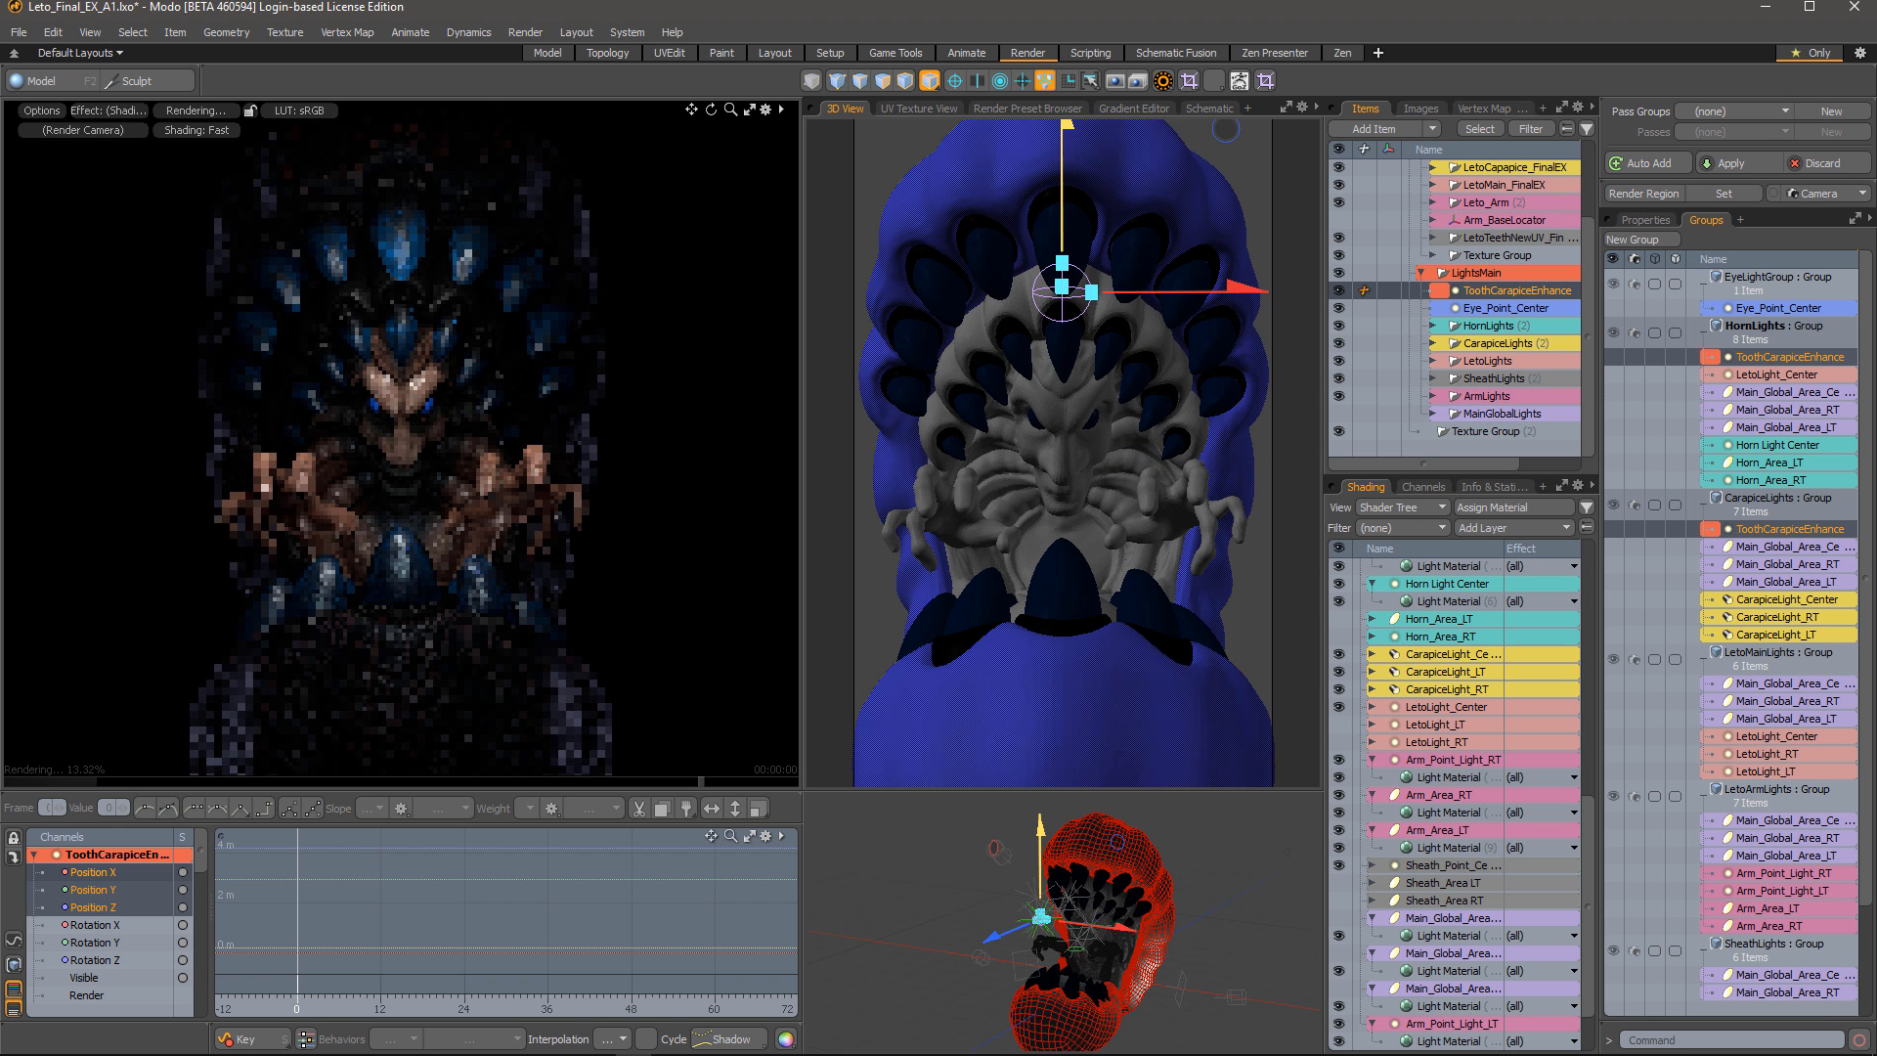
pyautogui.moveTo(1226, 128); pyautogui.dragTo(1228, 376)
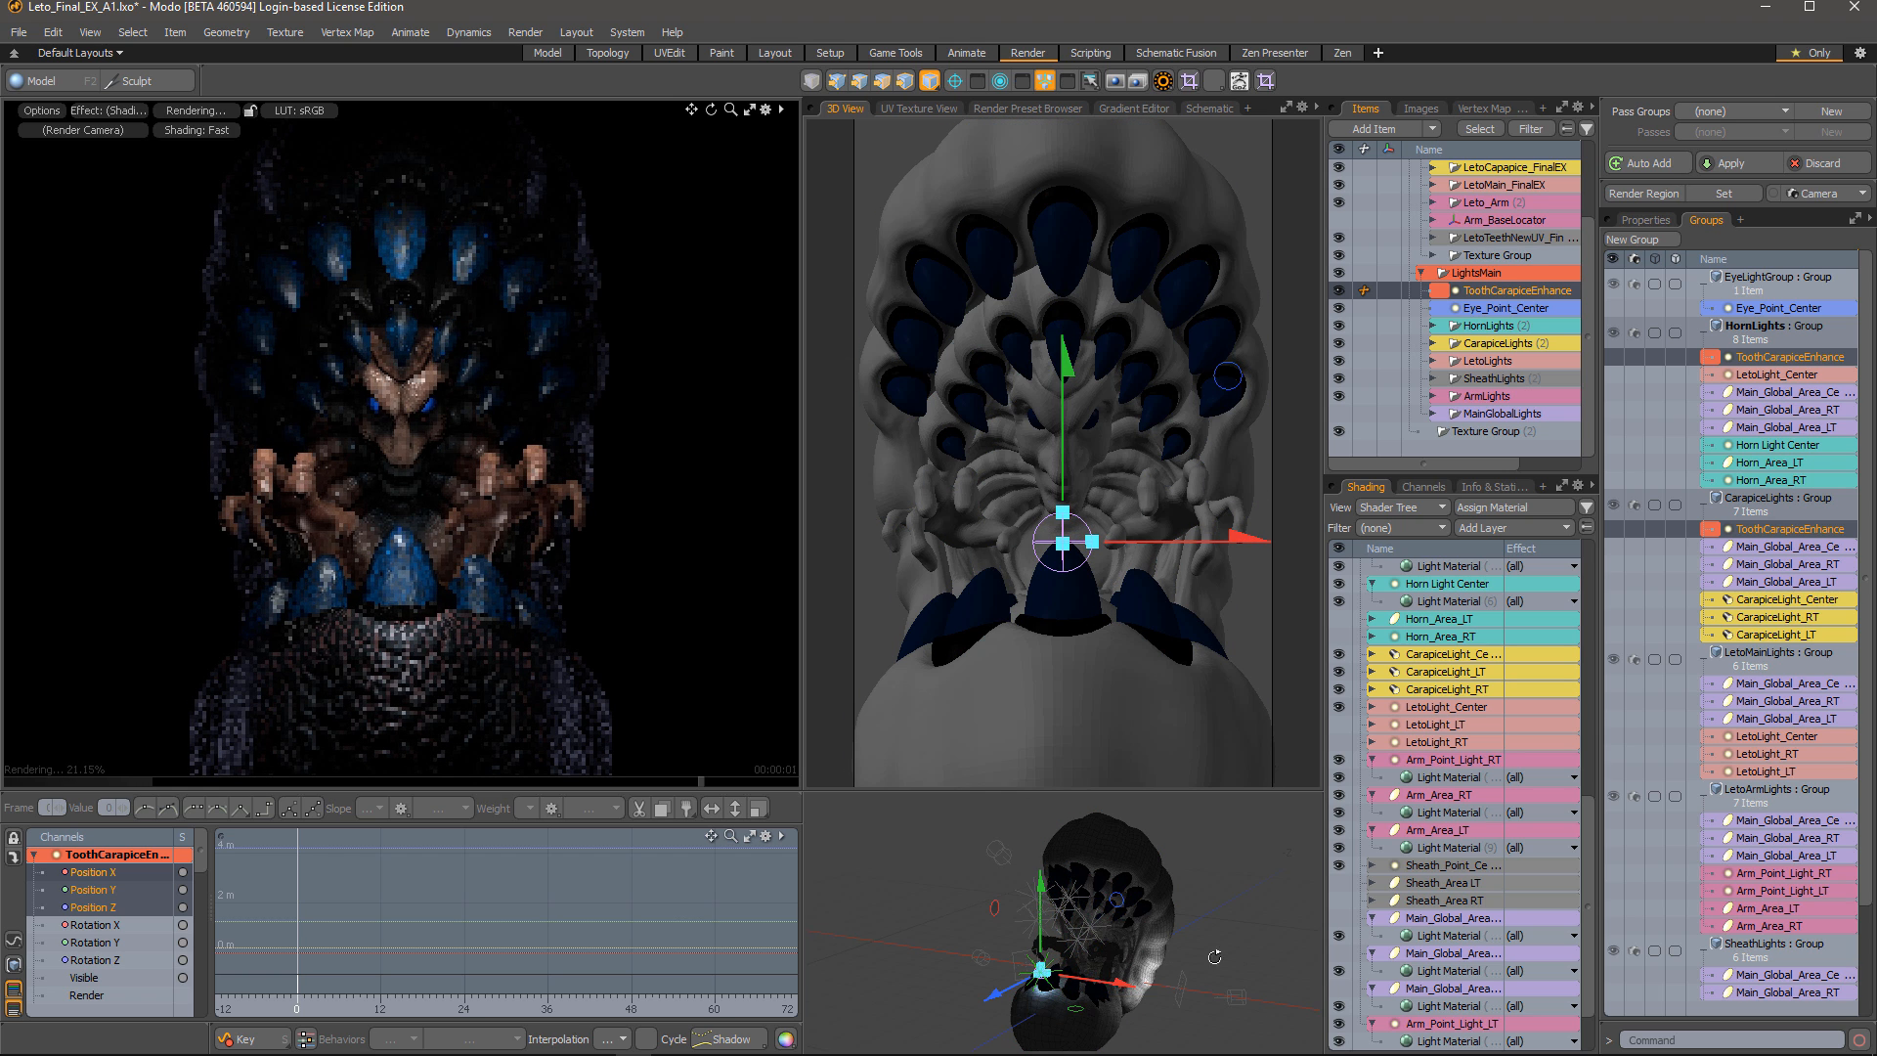
pyautogui.keyDown('alt'); pyautogui.moveTo(1214, 956); pyautogui.dragTo(1007, 900); pyautogui.keyUp('alt')
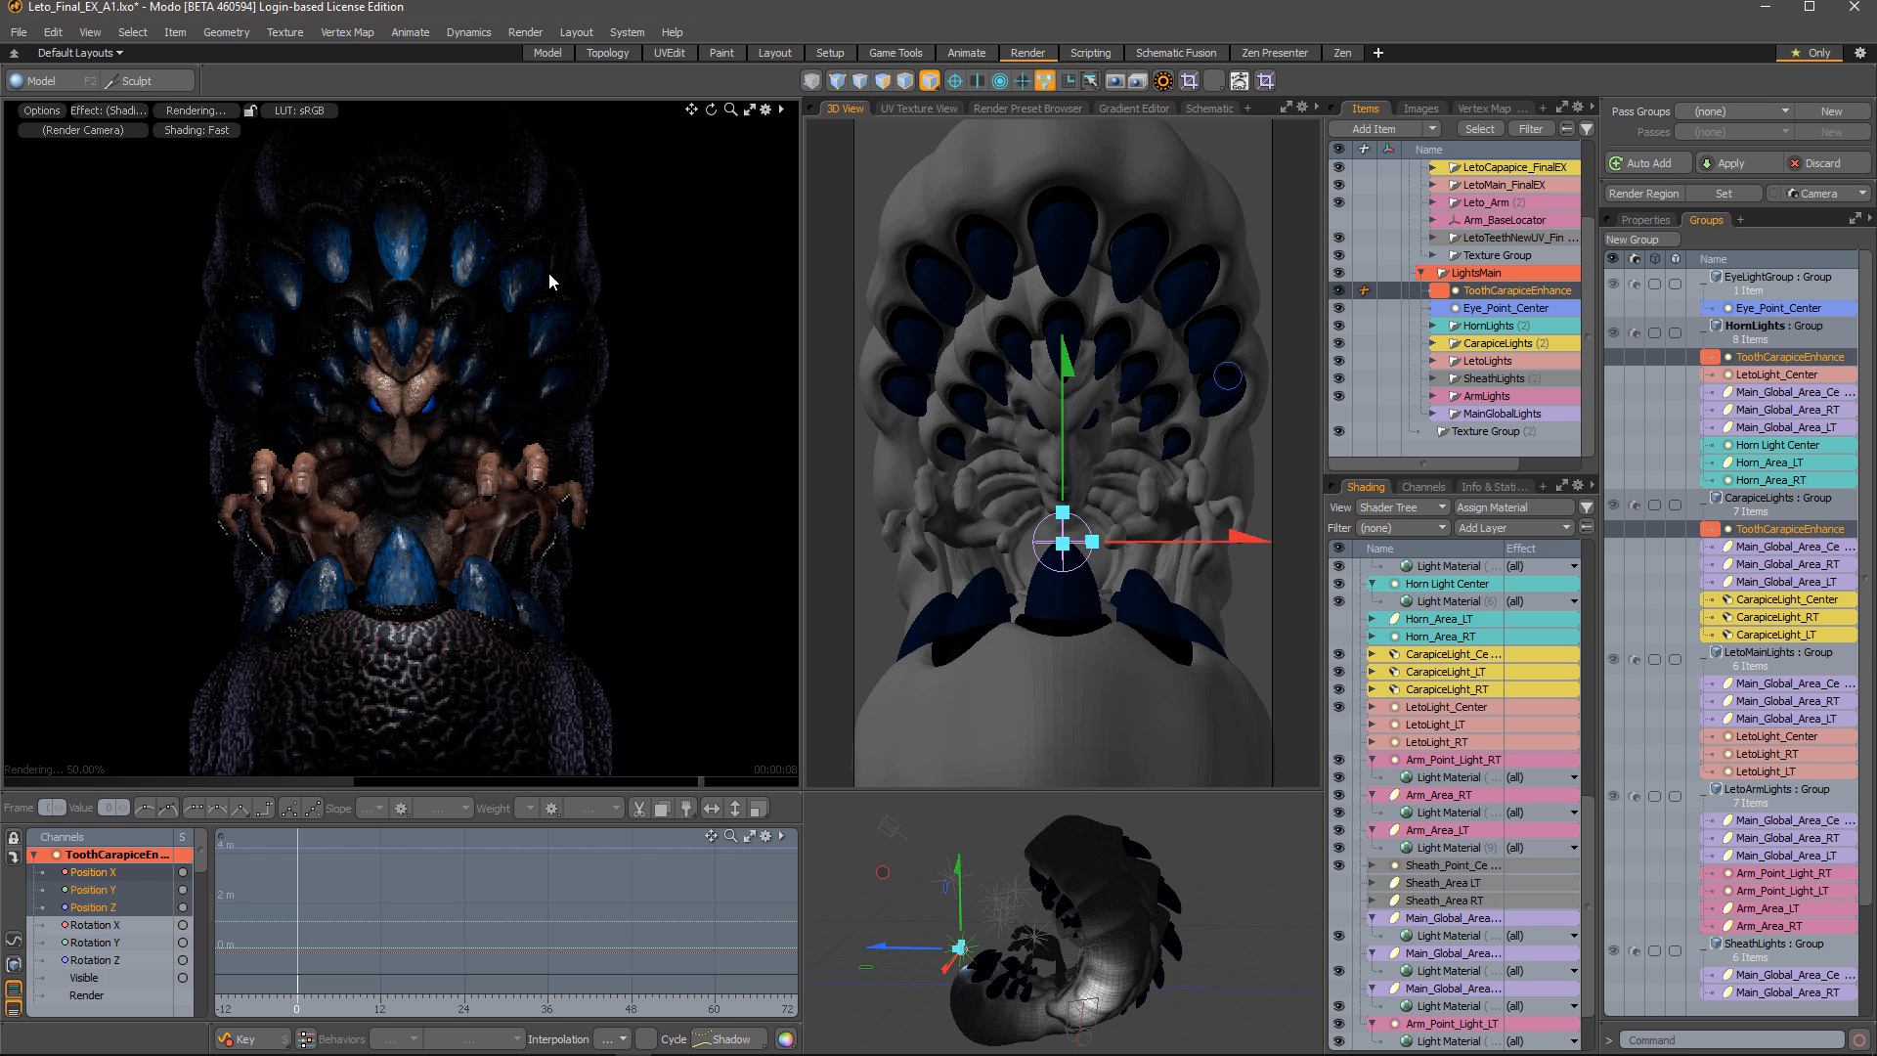
pyautogui.press('q')
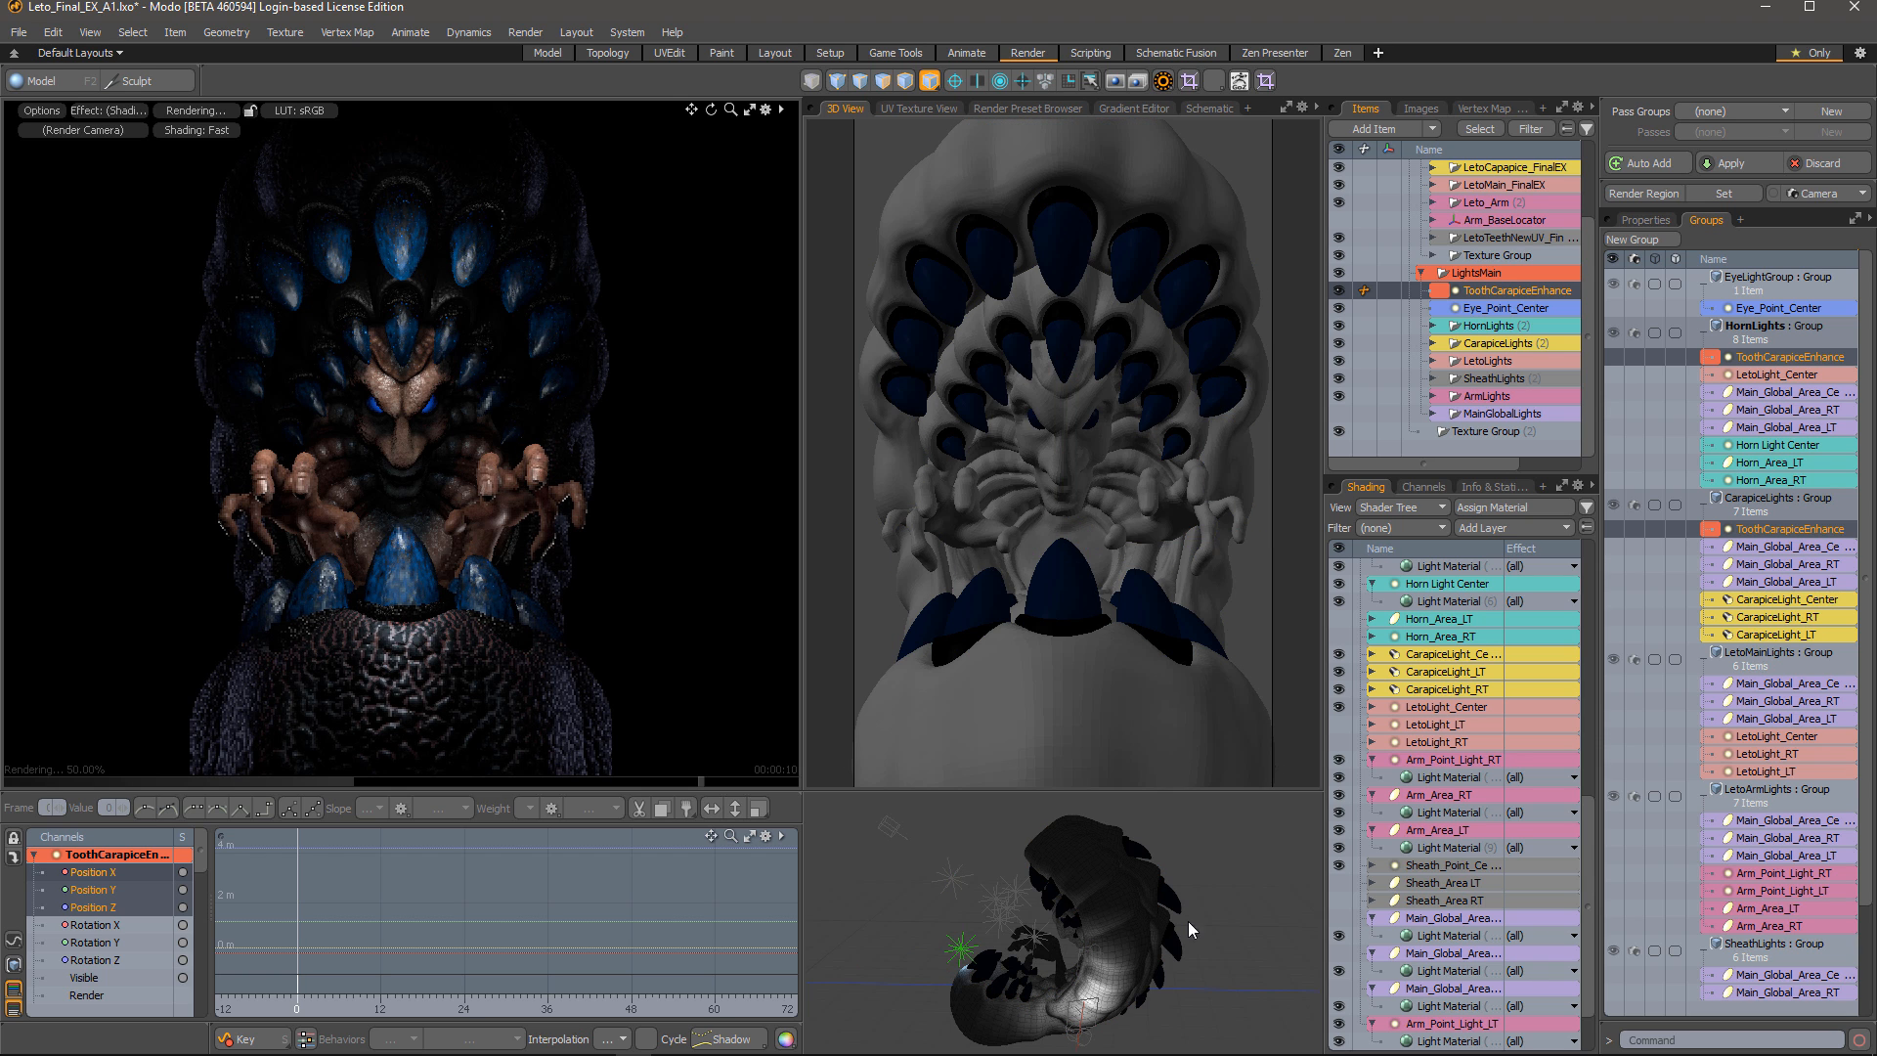
pyautogui.click(1264, 920)
pyautogui.keyDown('alt'); pyautogui.moveTo(1264, 920); pyautogui.dragTo(1103, 954); pyautogui.keyUp('alt')
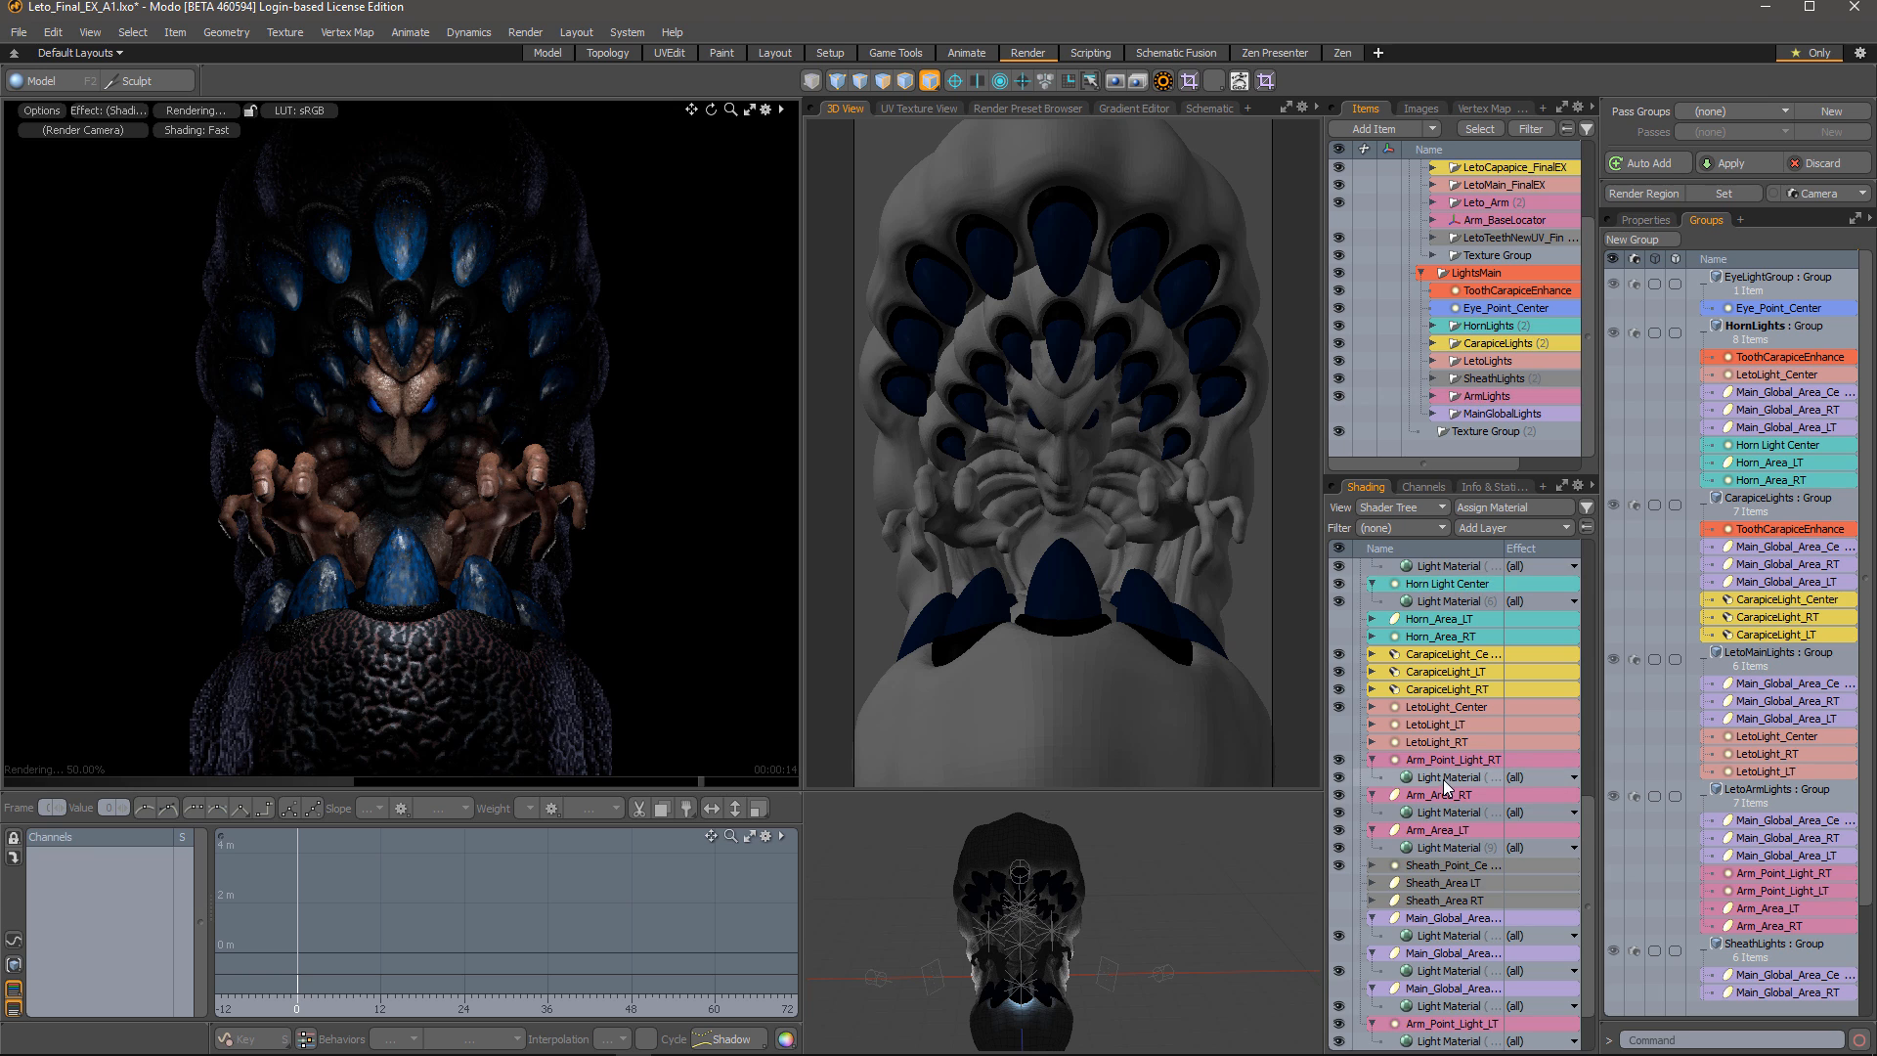
# Look through the lights and light groups, and collapse every light group from EyeLightGroup to SheathLights
pyautogui.scroll(-2, 1444, 782)
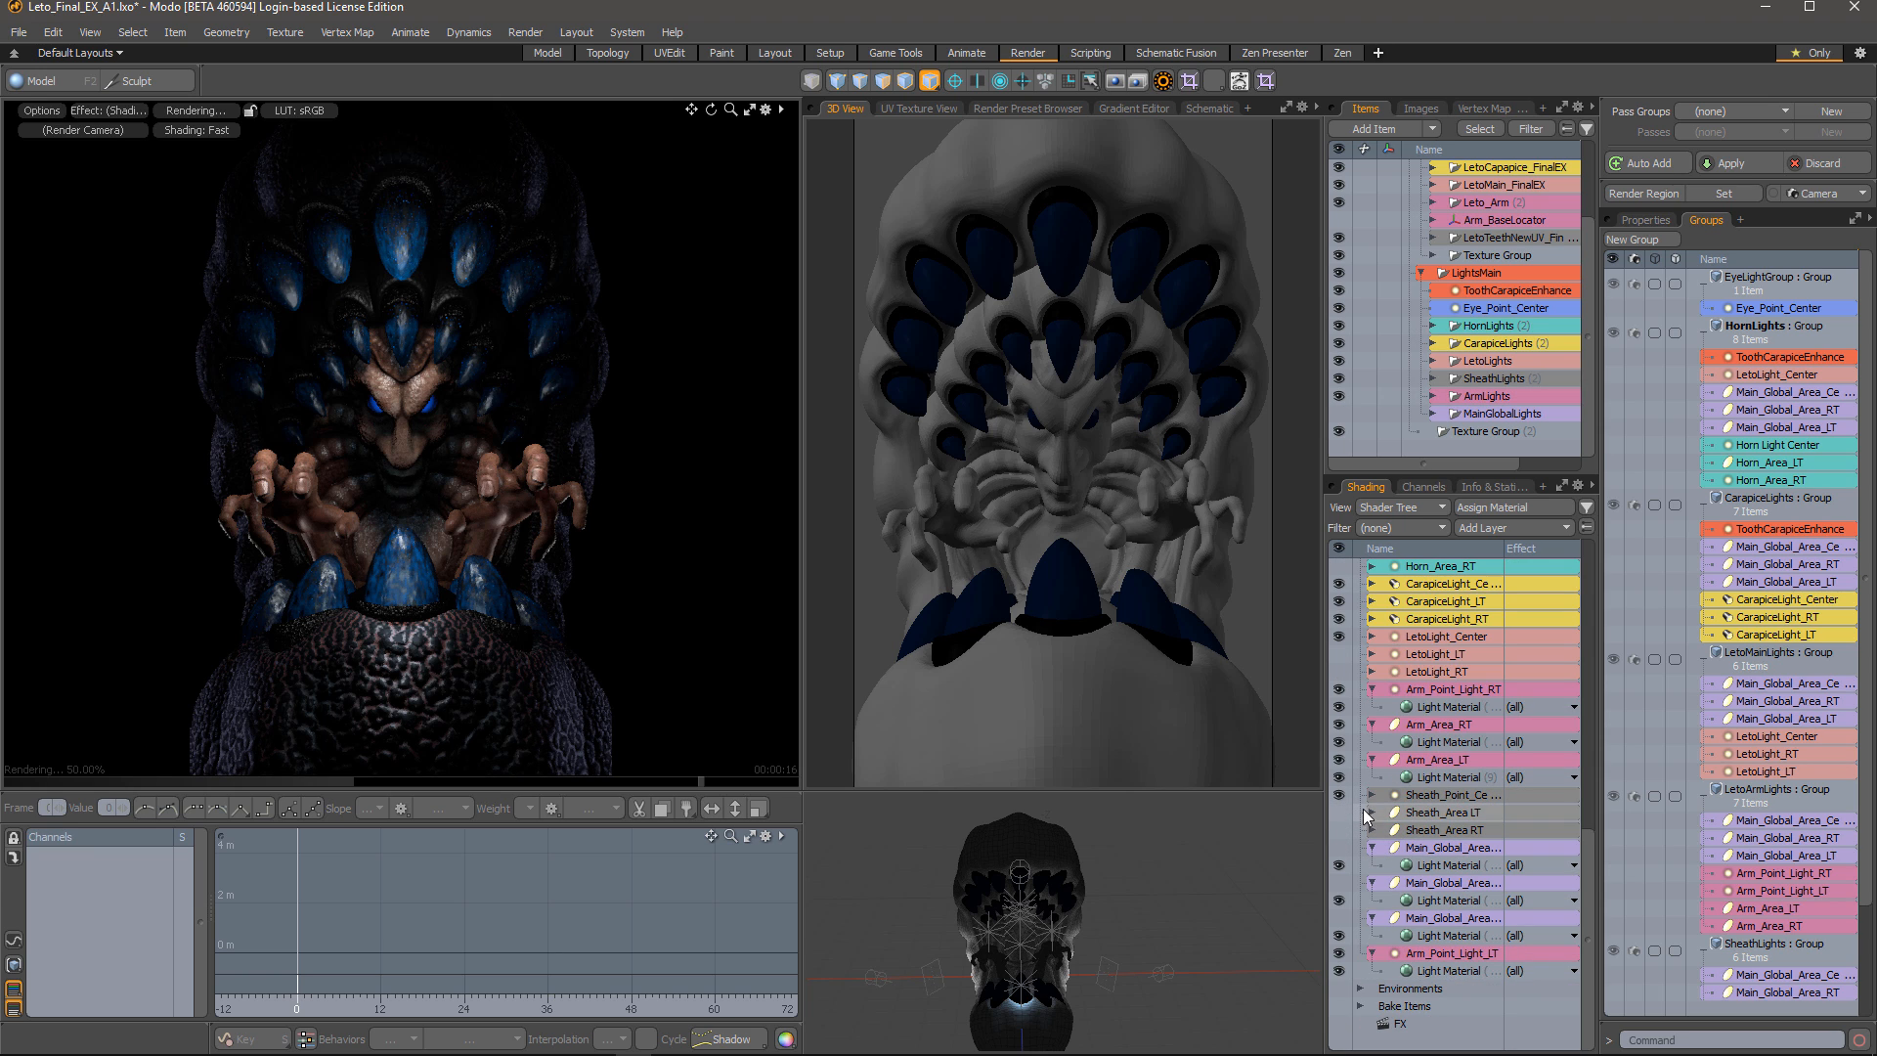
pyautogui.scroll(-5, 1709, 813)
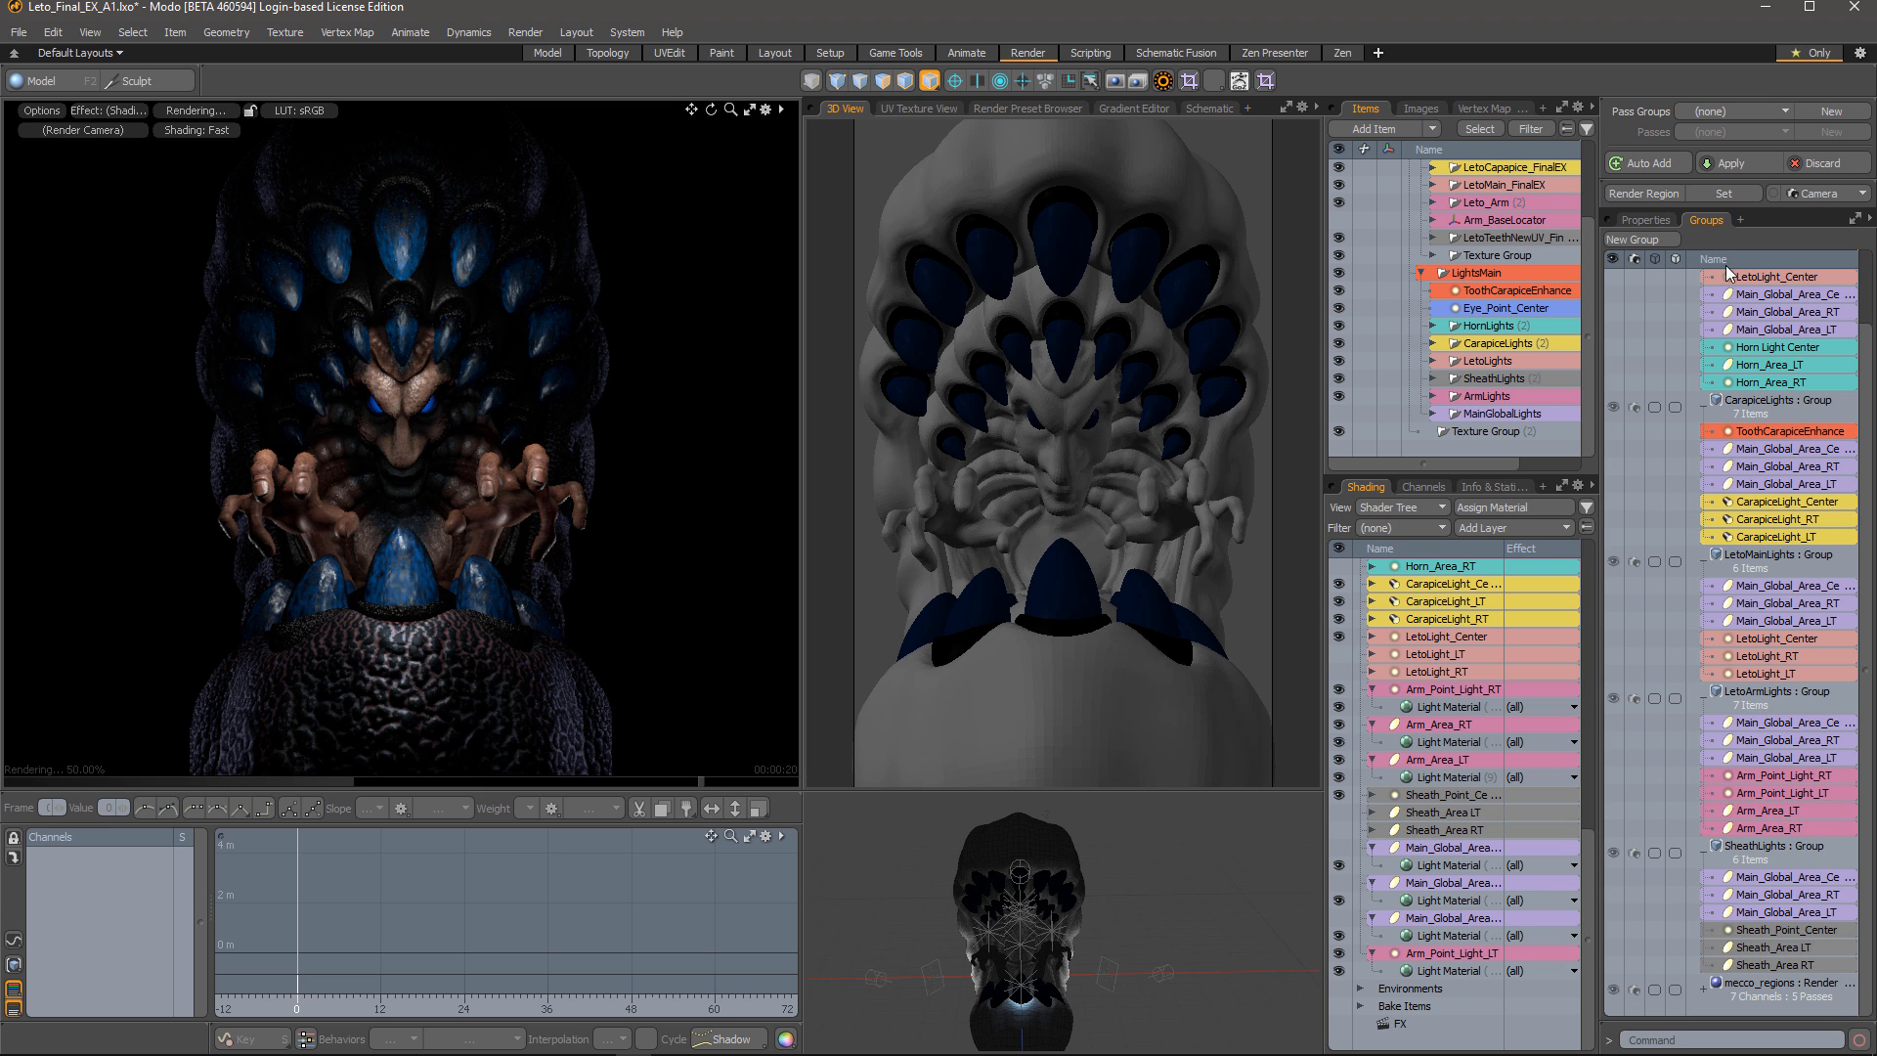
pyautogui.scroll(5, 1693, 367)
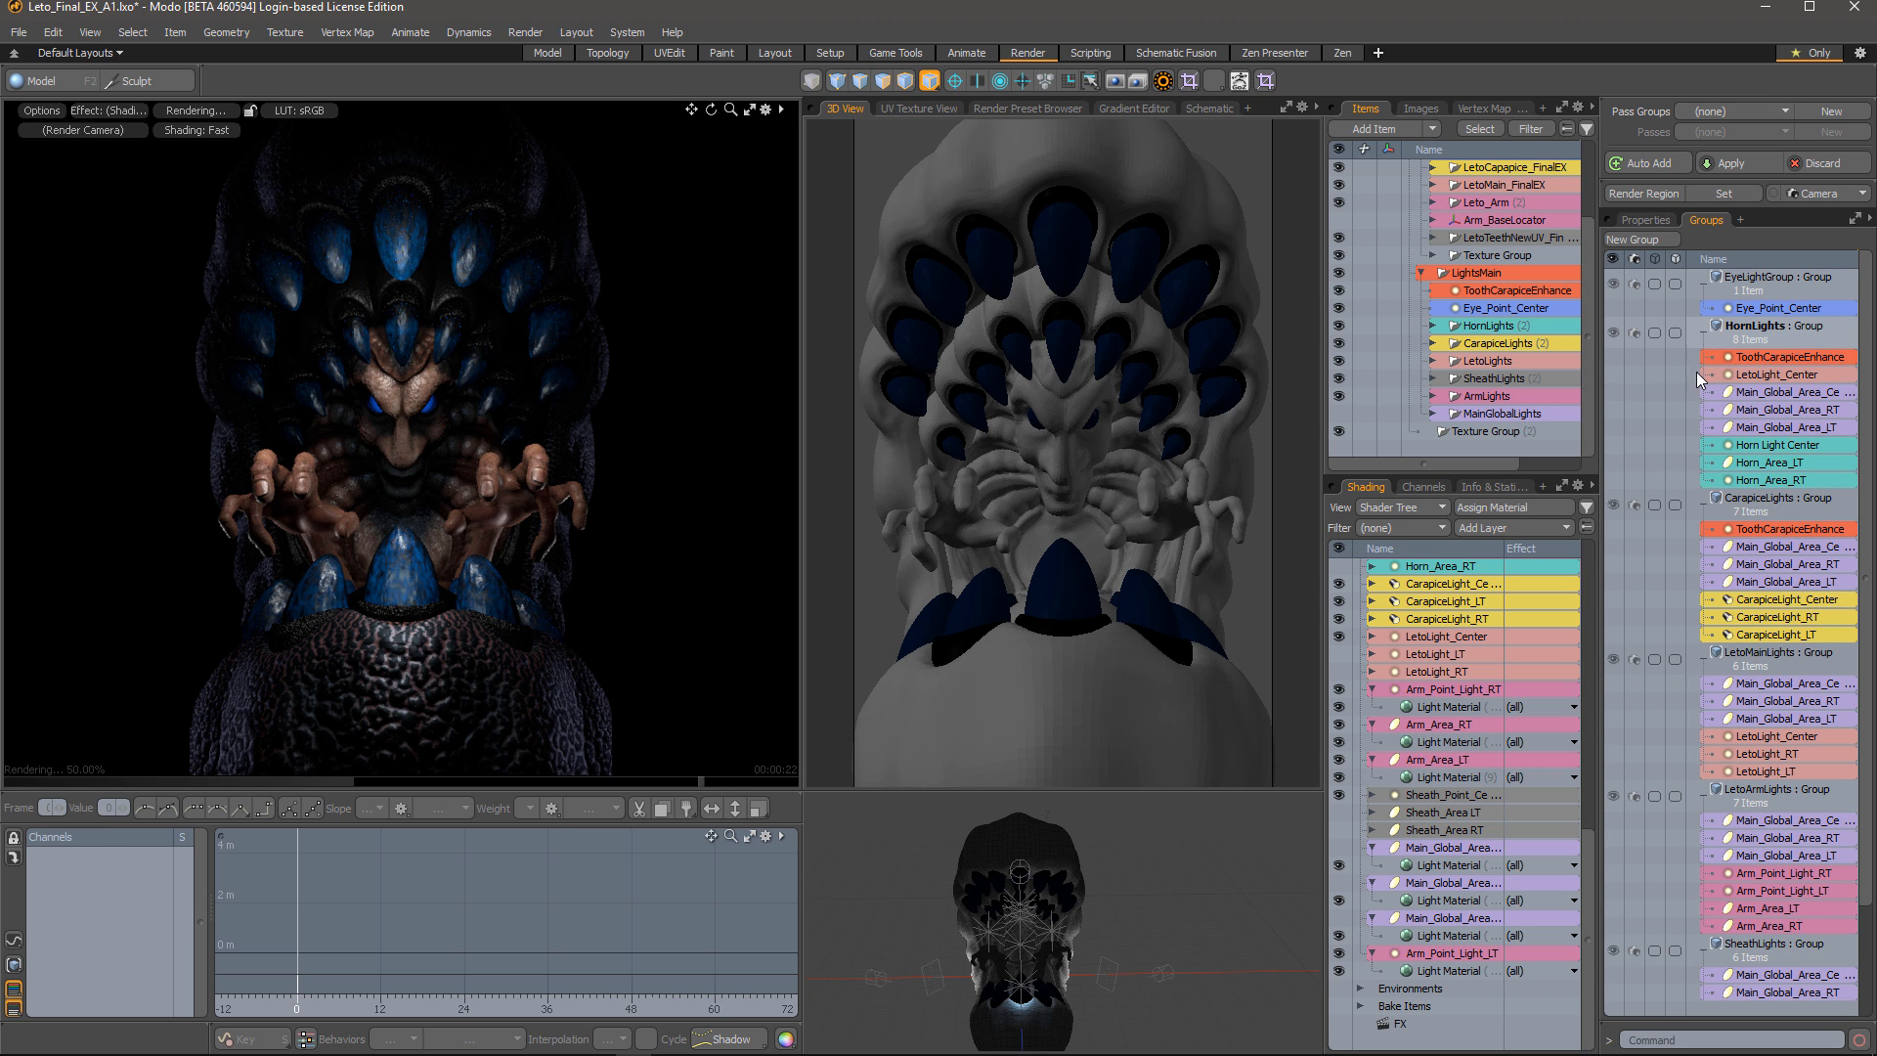
pyautogui.click(1706, 330)
pyautogui.click(1704, 332)
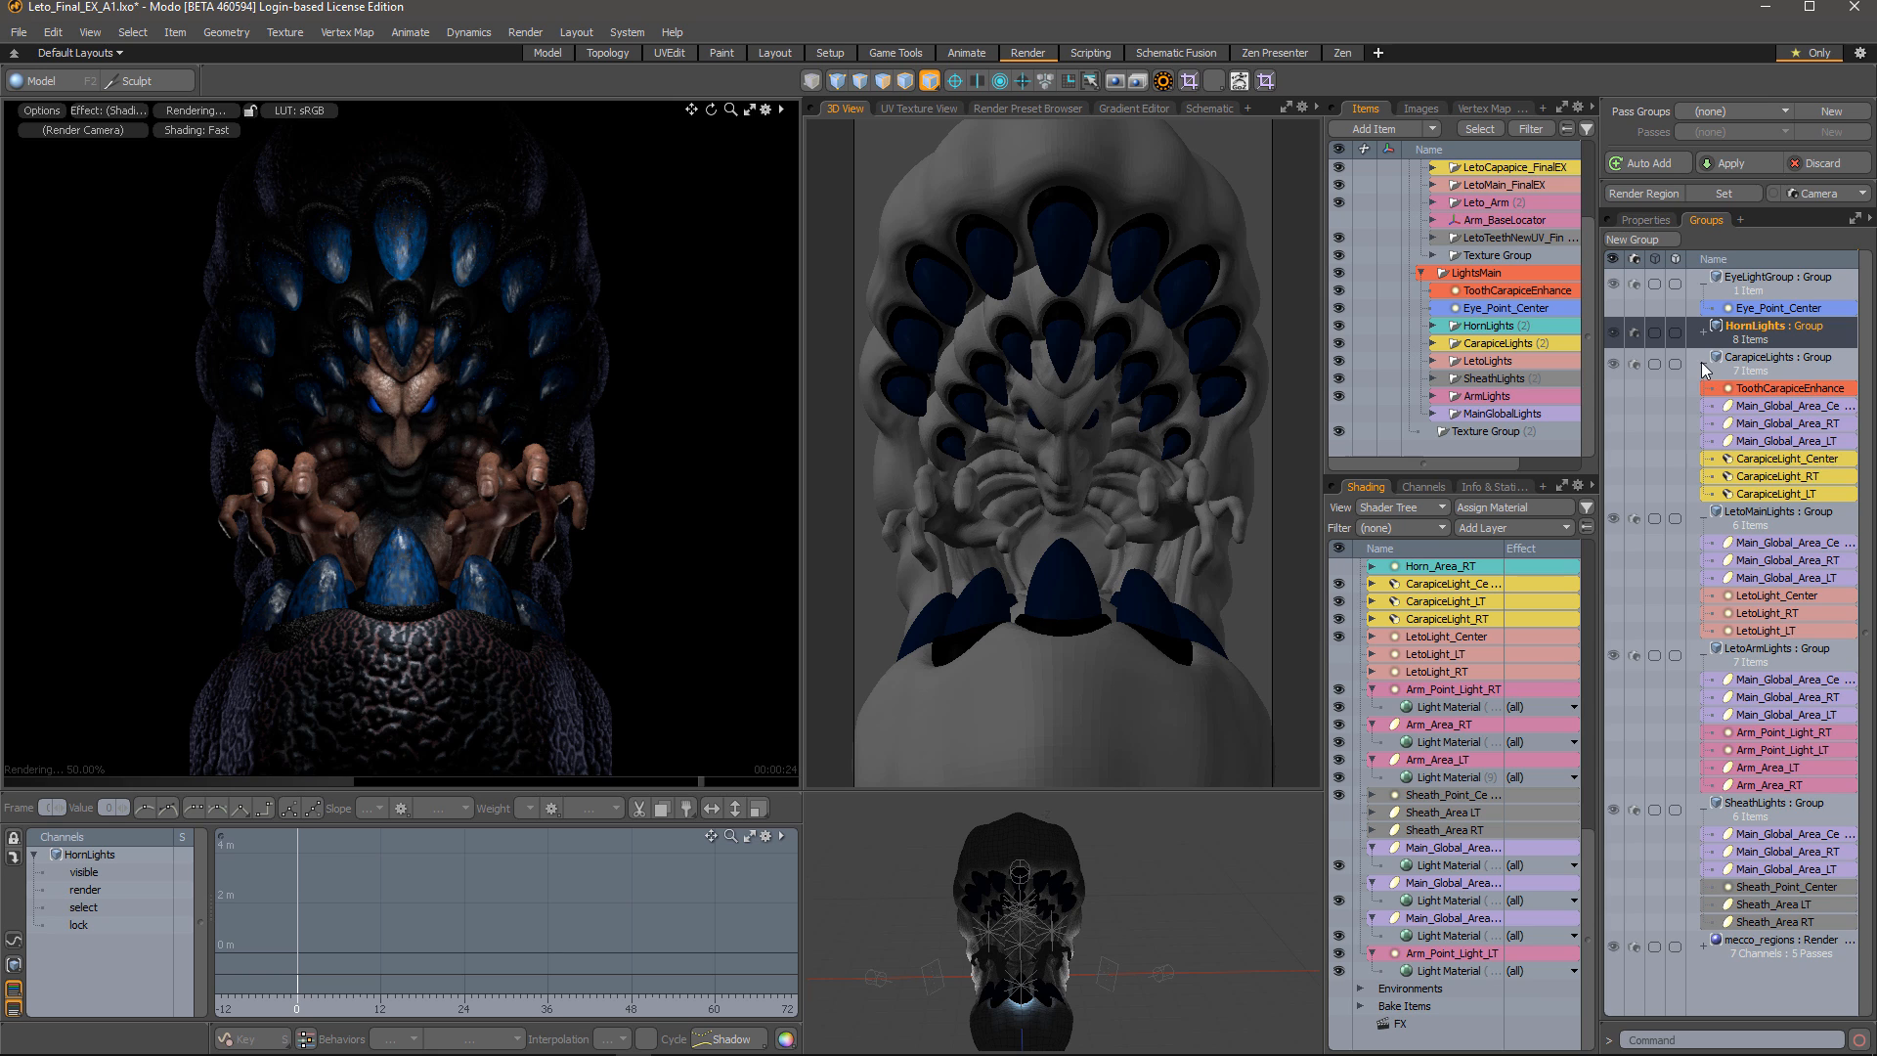
pyautogui.click(1701, 362)
pyautogui.click(1705, 395)
pyautogui.click(1705, 422)
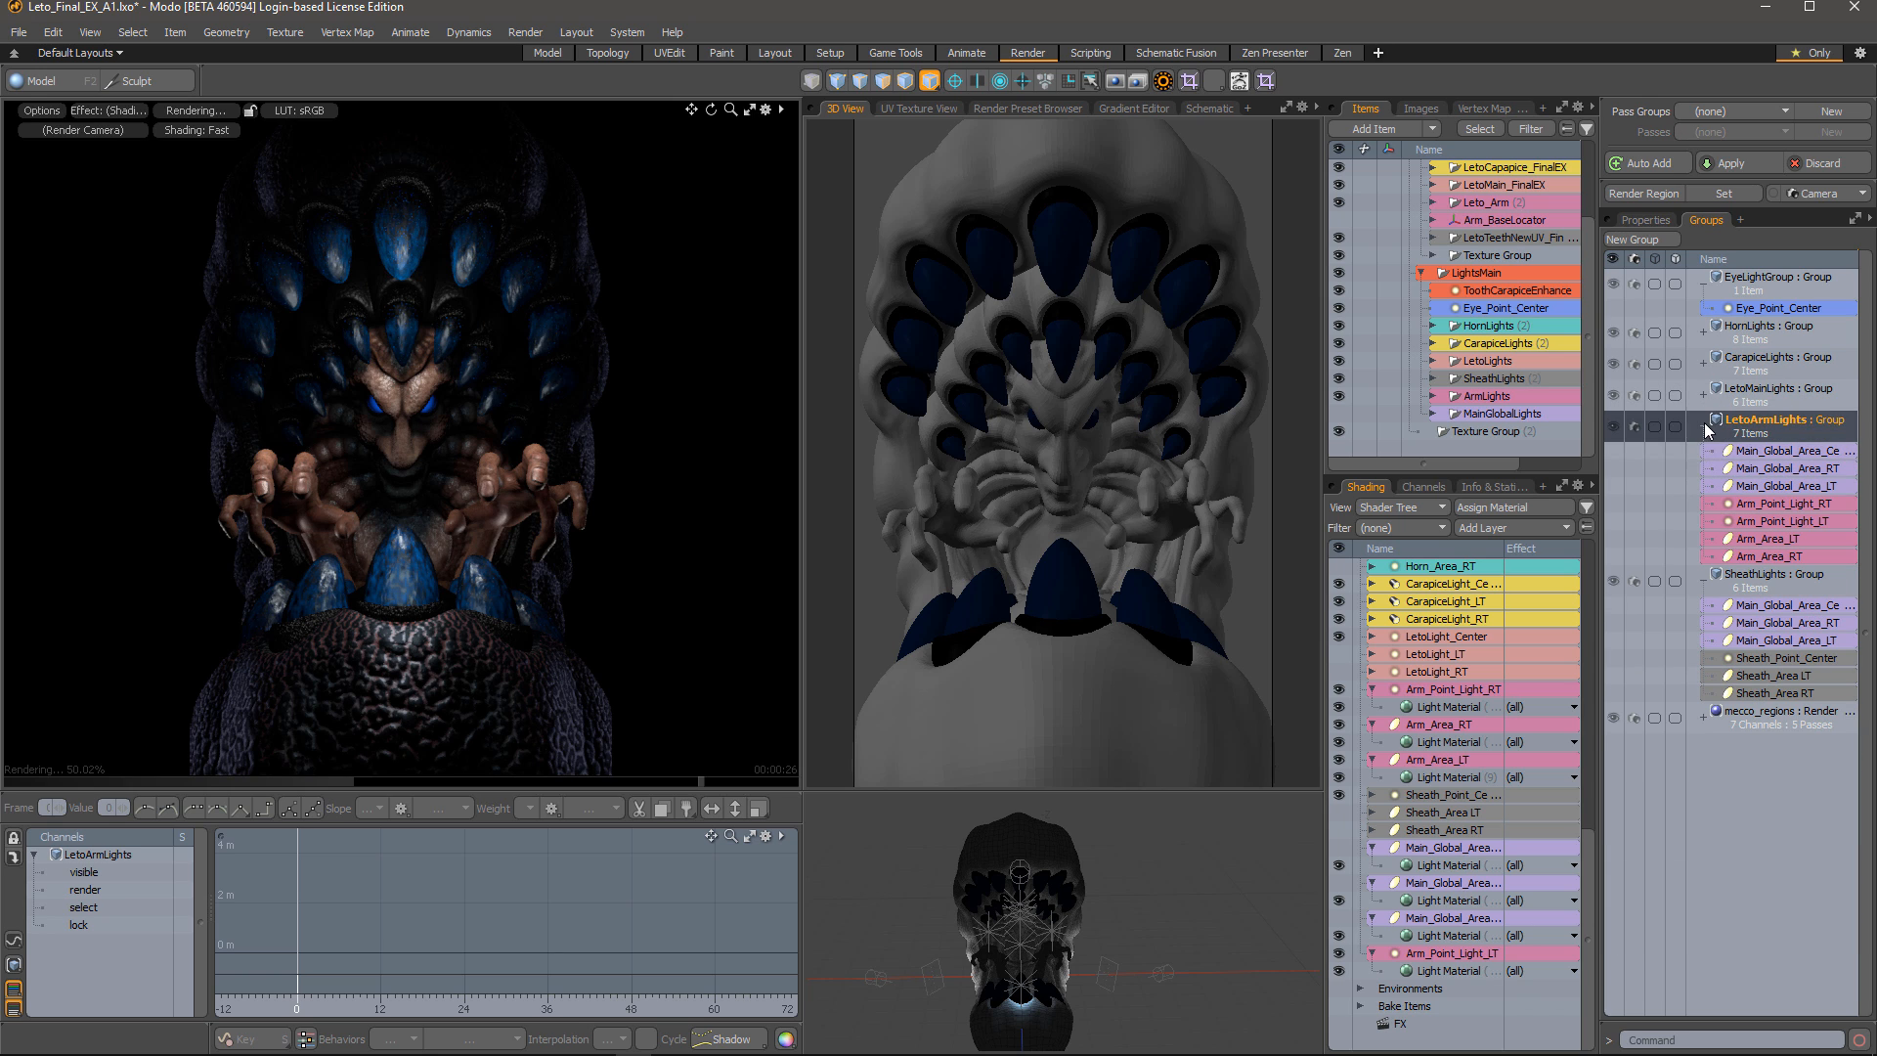
pyautogui.click(1704, 424)
pyautogui.click(1703, 455)
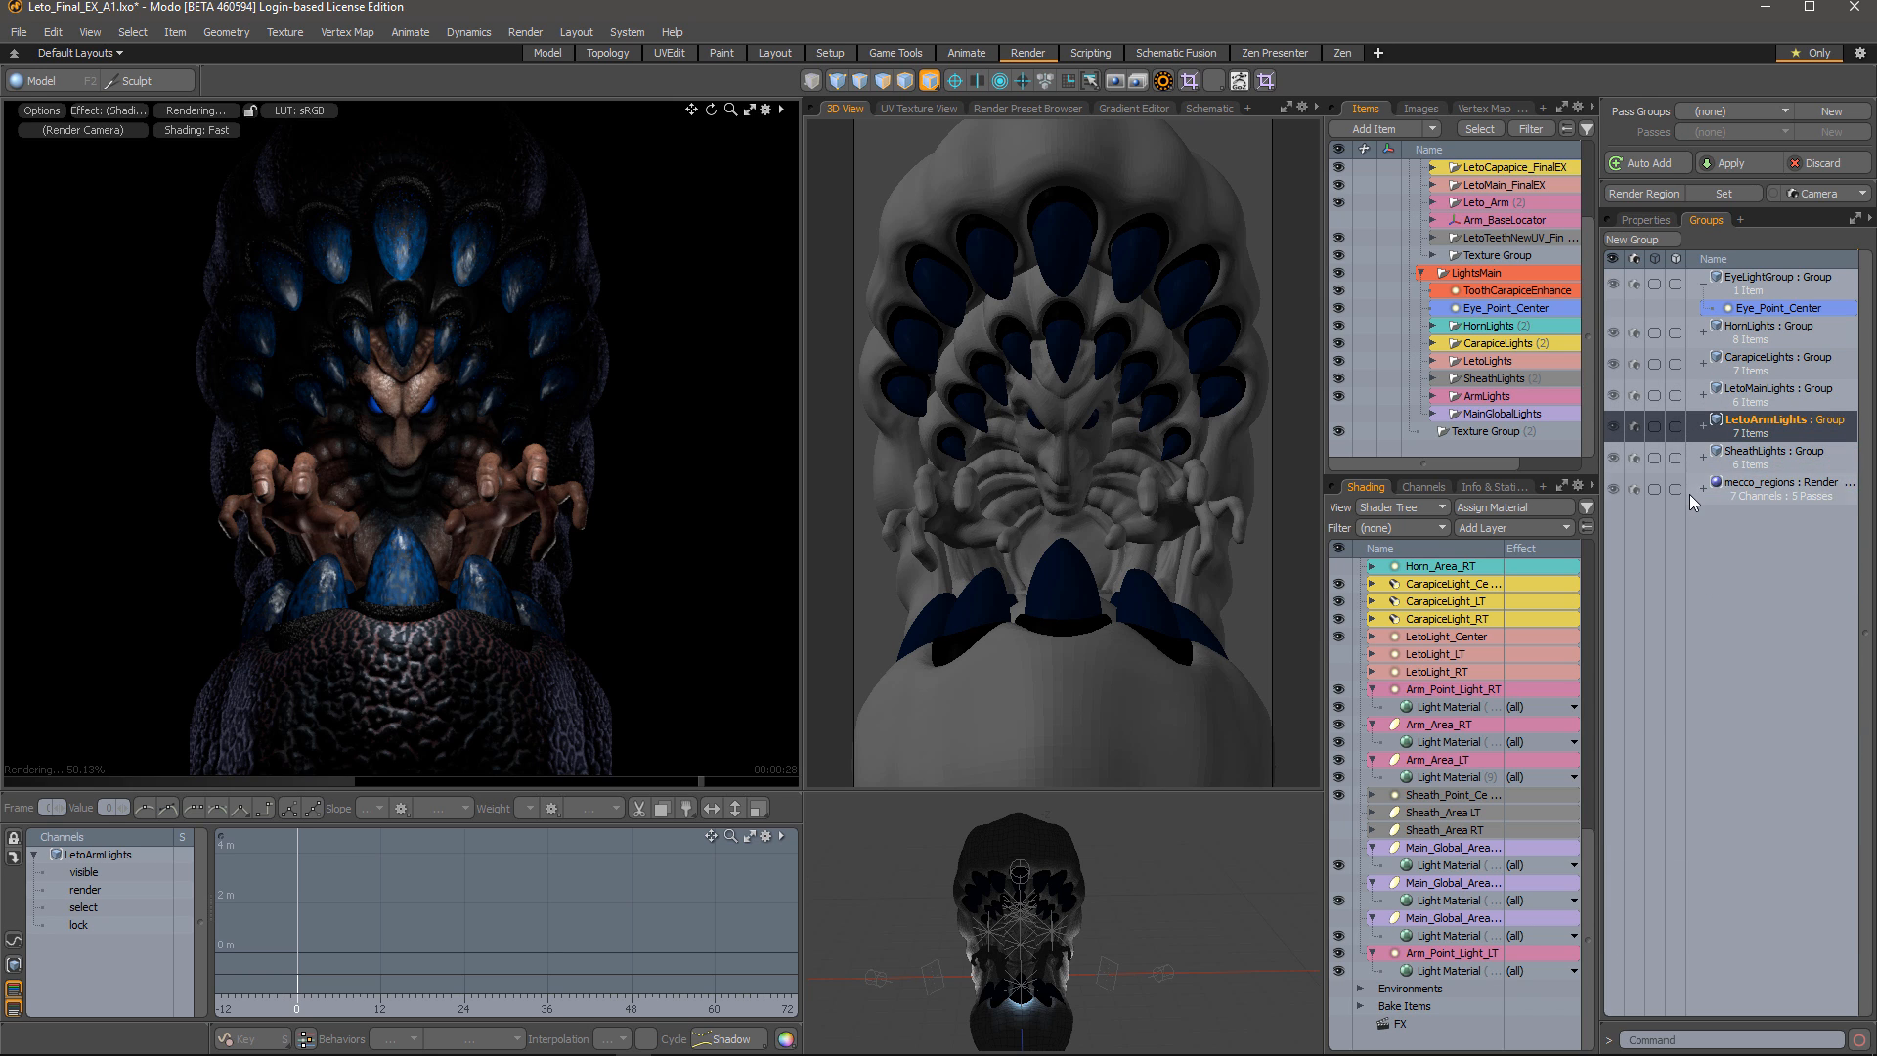
pyautogui.click(1704, 284)
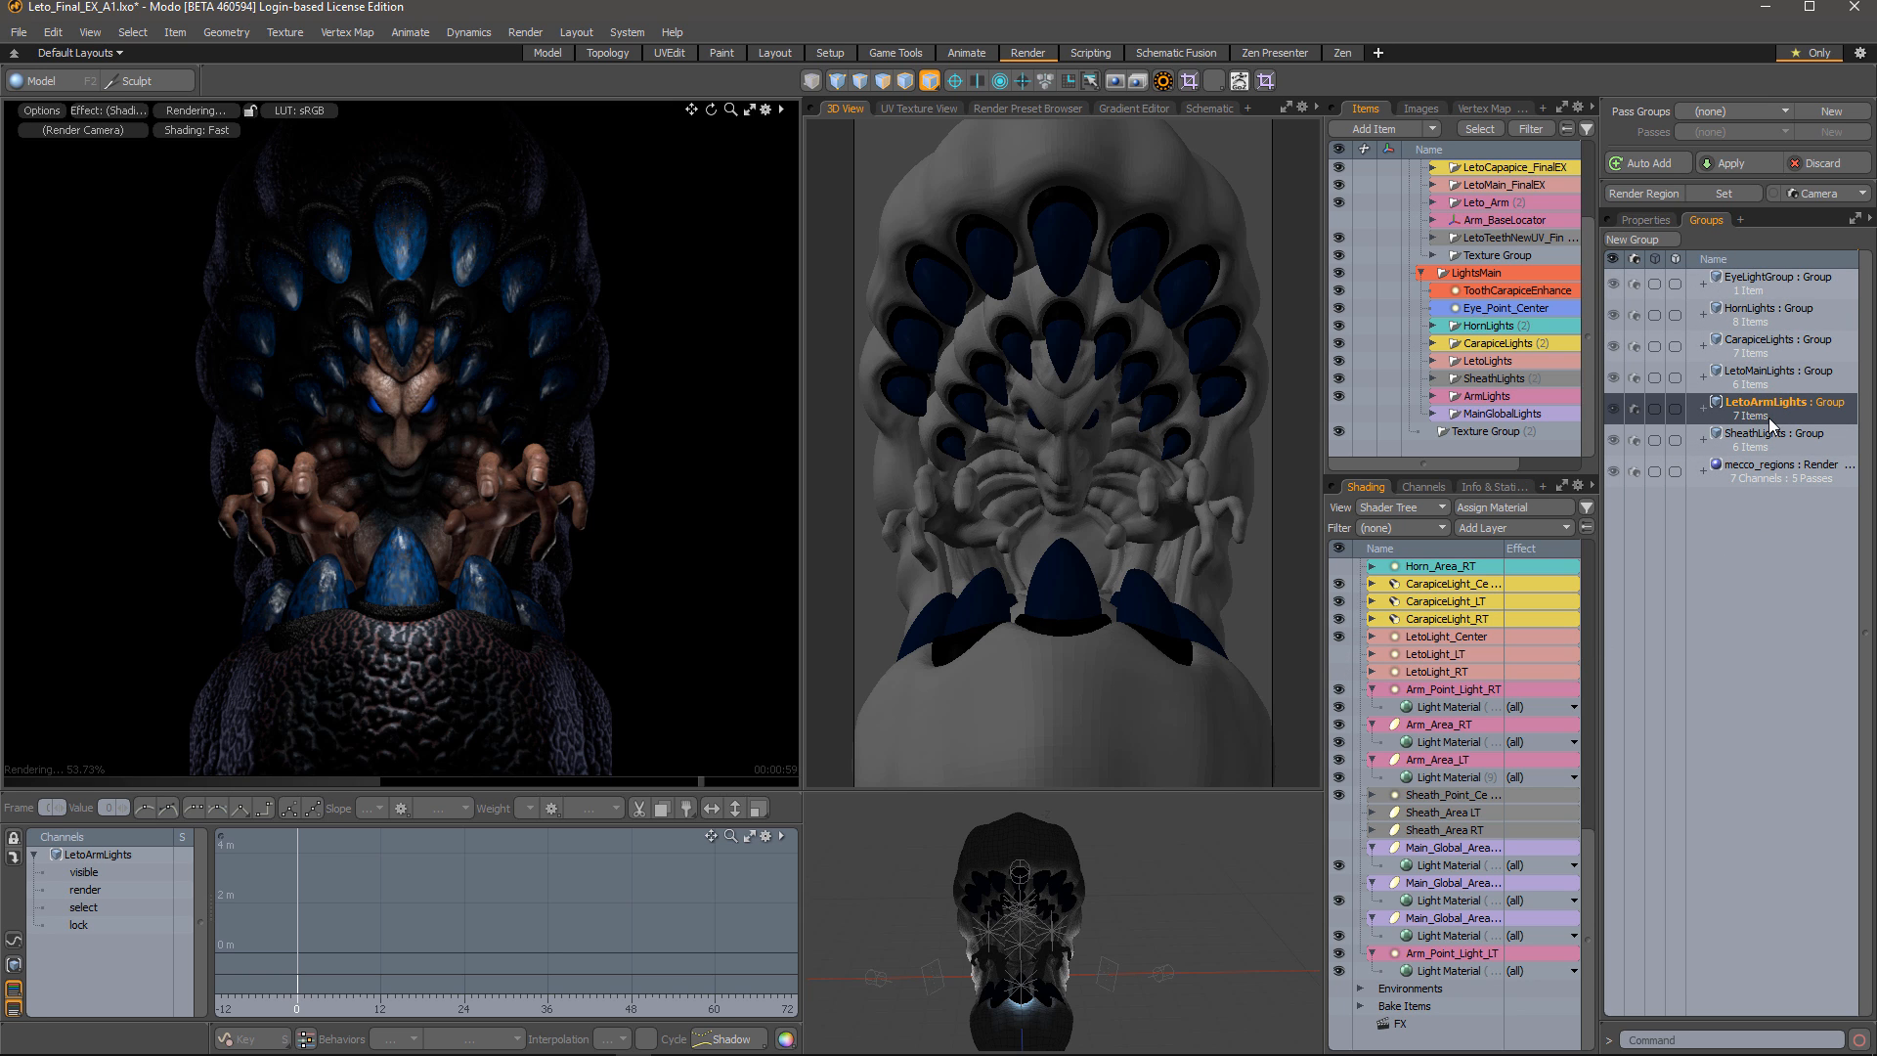
# Check the Light Linking settings of Eye_shader, and collapse the Leto_Eyes and Leto_Main materials in the shader tree
pyautogui.moveTo(1594, 835); pyautogui.dragTo(1587, 590)
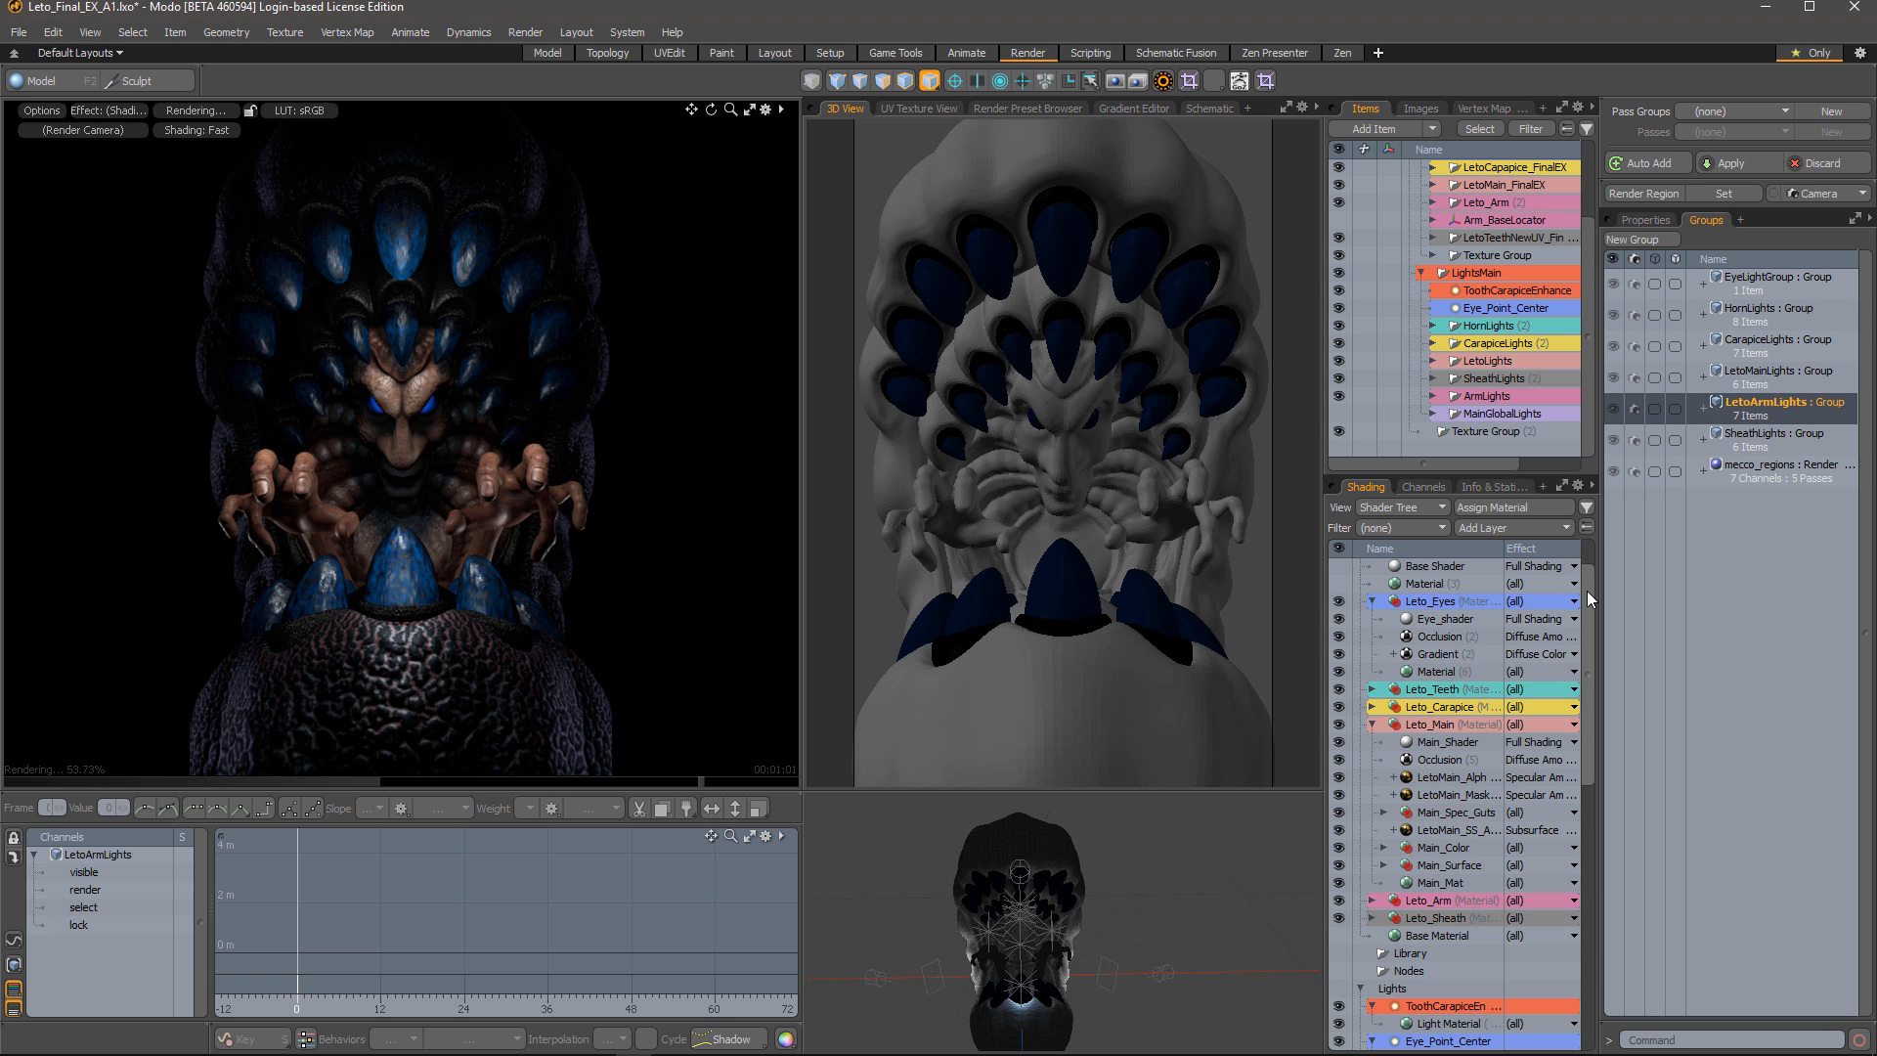
pyautogui.click(1429, 626)
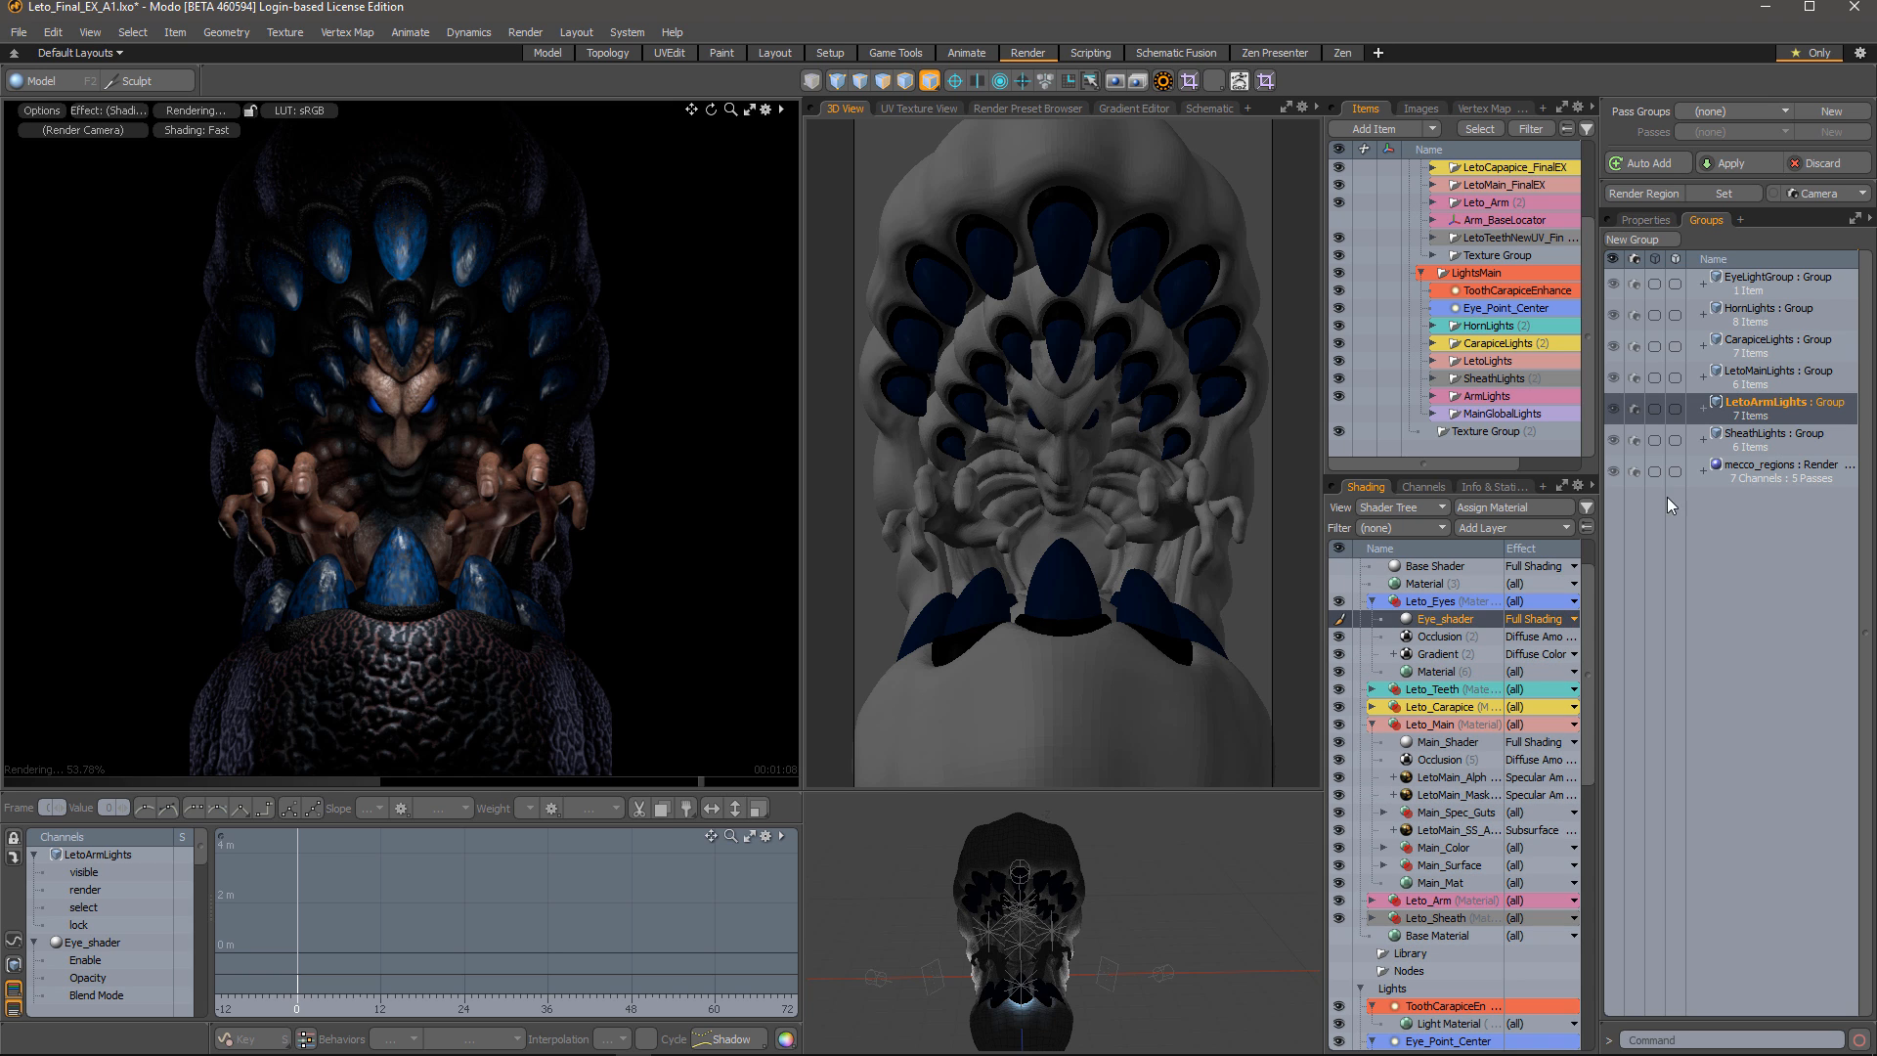
pyautogui.click(1645, 220)
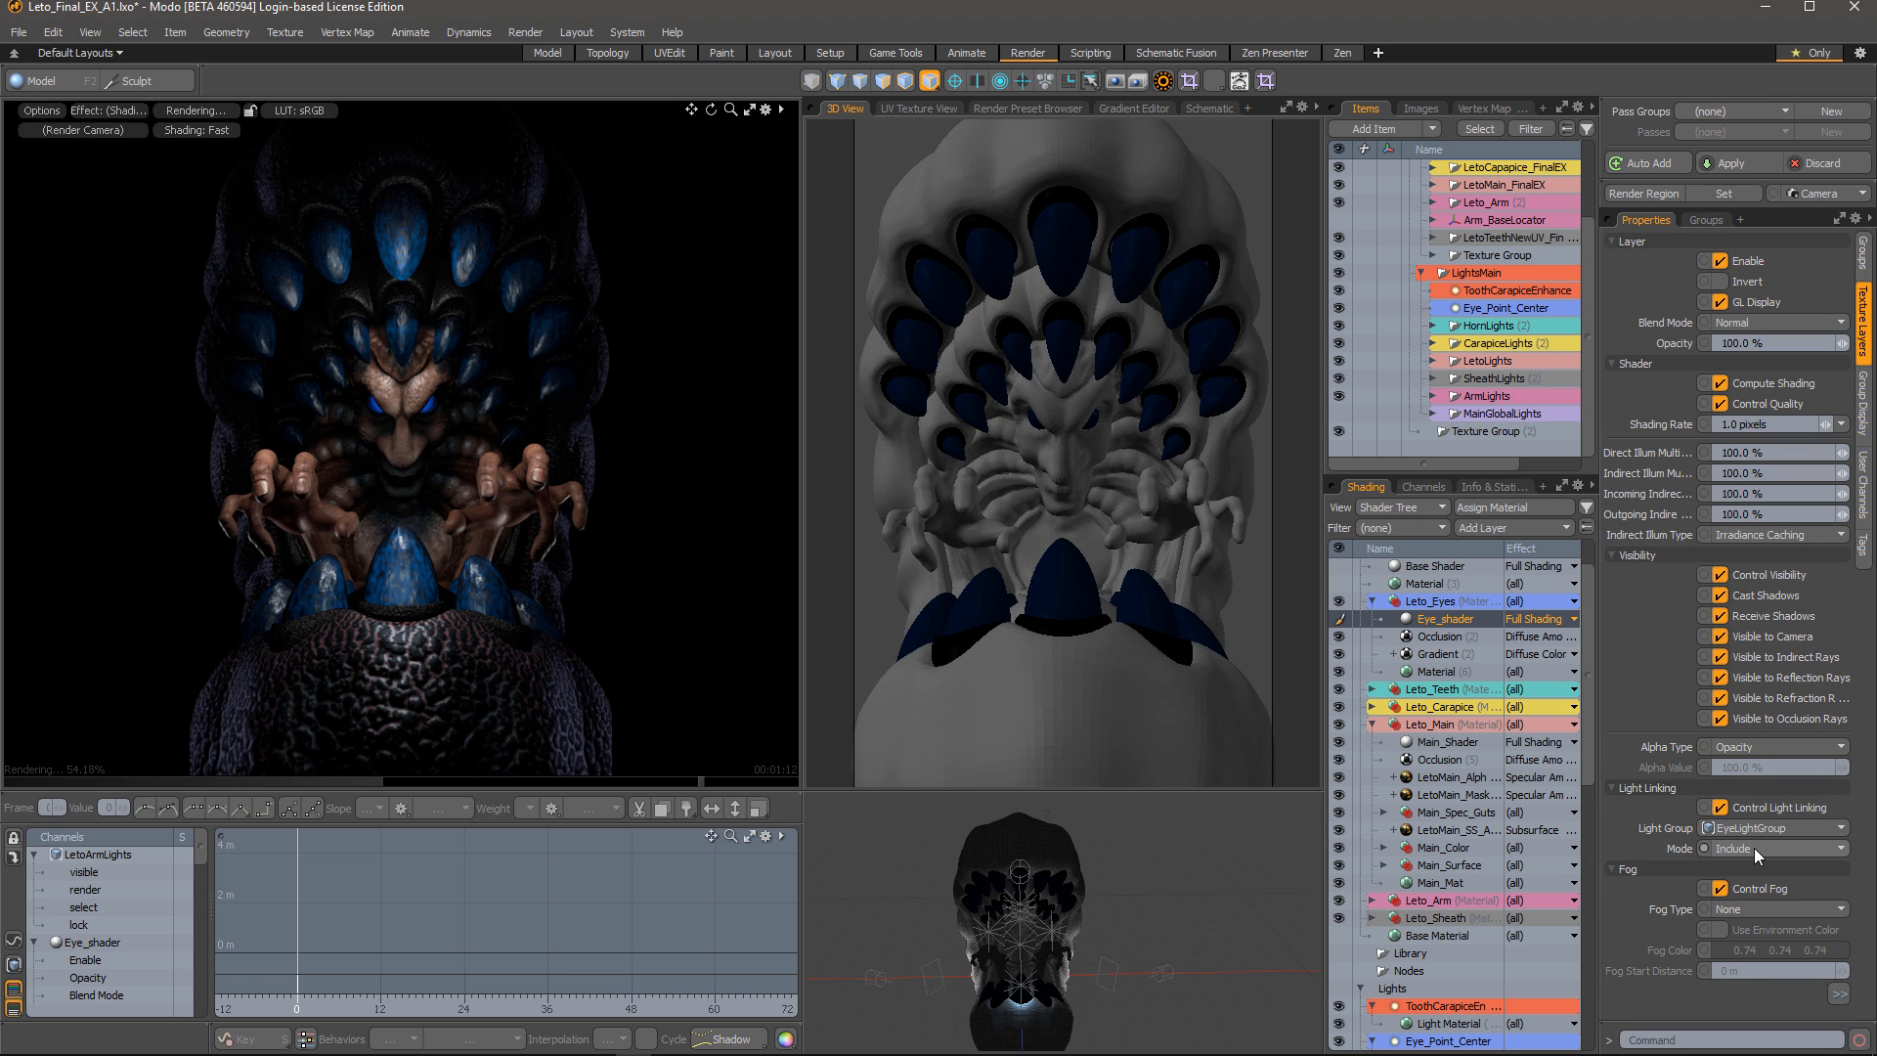
pyautogui.click(1372, 601)
pyautogui.click(1373, 654)
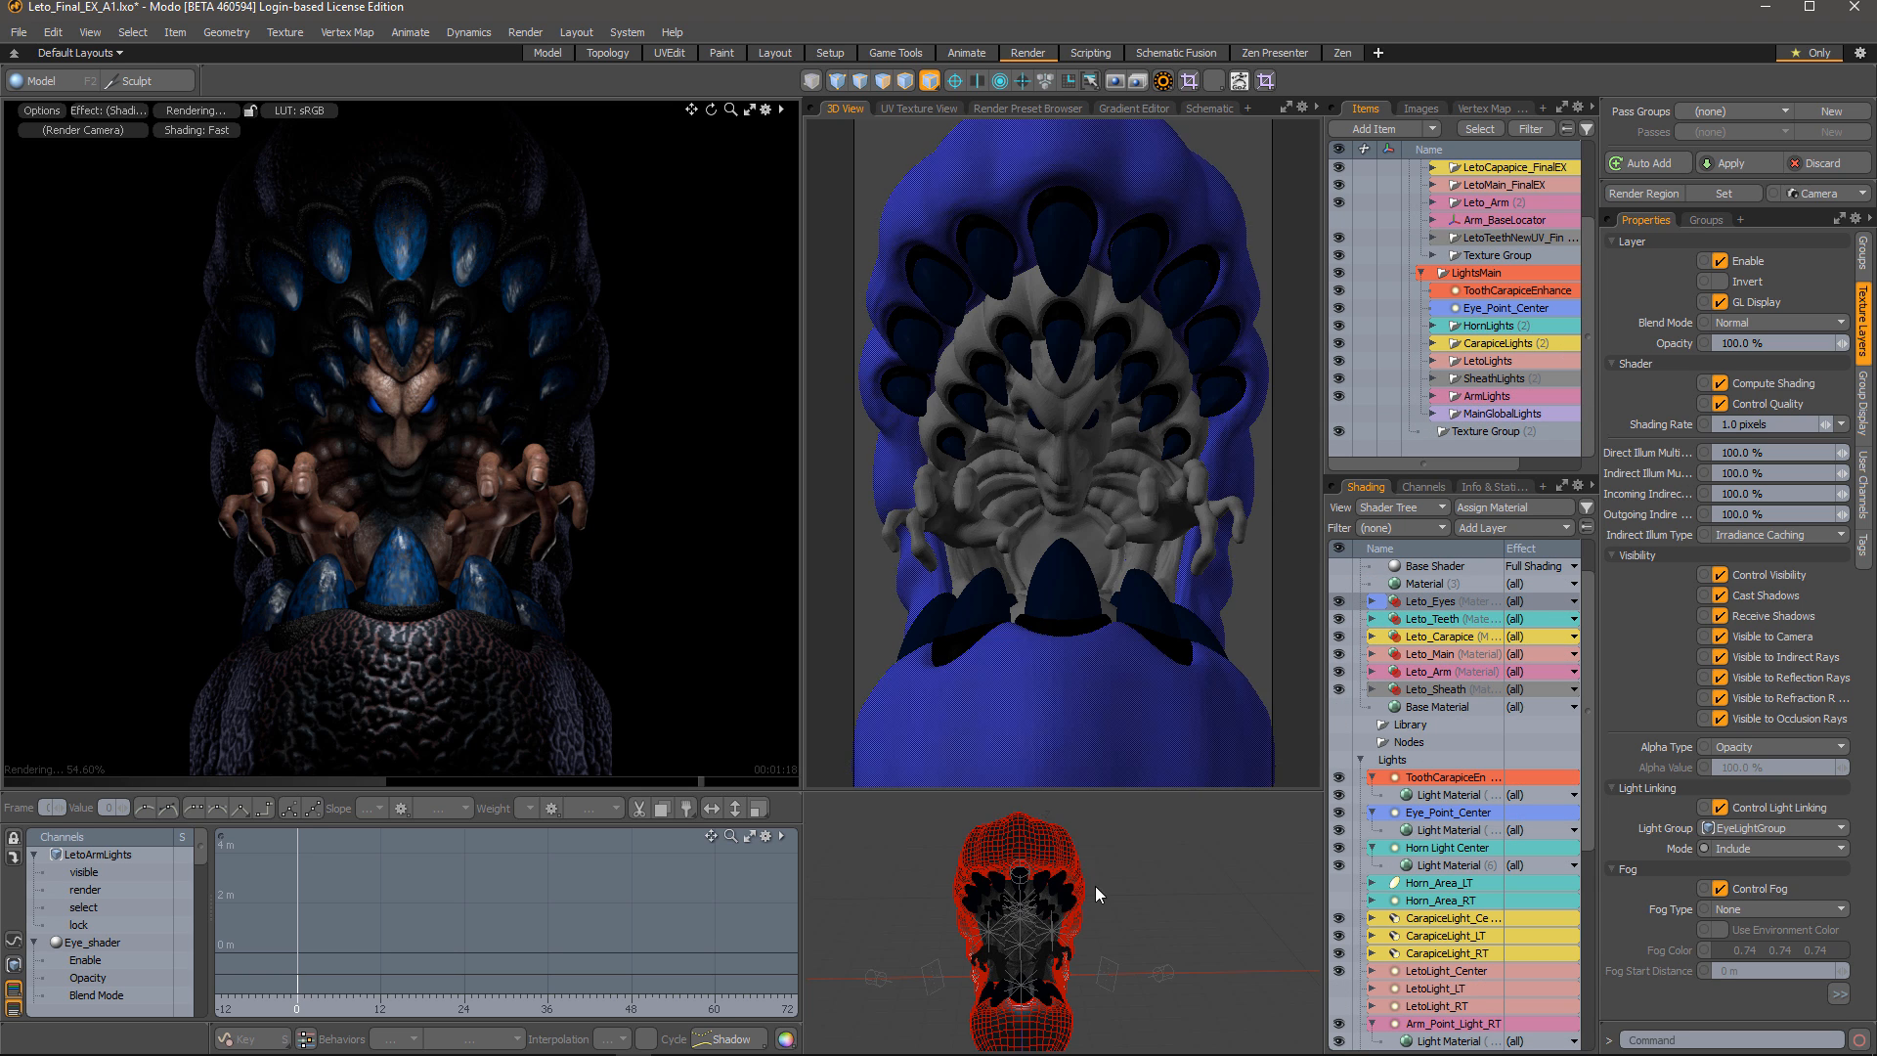
# Examine the lights placed around the creature and the individual lights contained in MainGlobalLights
pyautogui.keyDown('alt'); pyautogui.keyDown('shift'); pyautogui.moveTo(1038, 936); pyautogui.dragTo(1226, 937); pyautogui.keyUp('shift'); pyautogui.keyUp('alt')
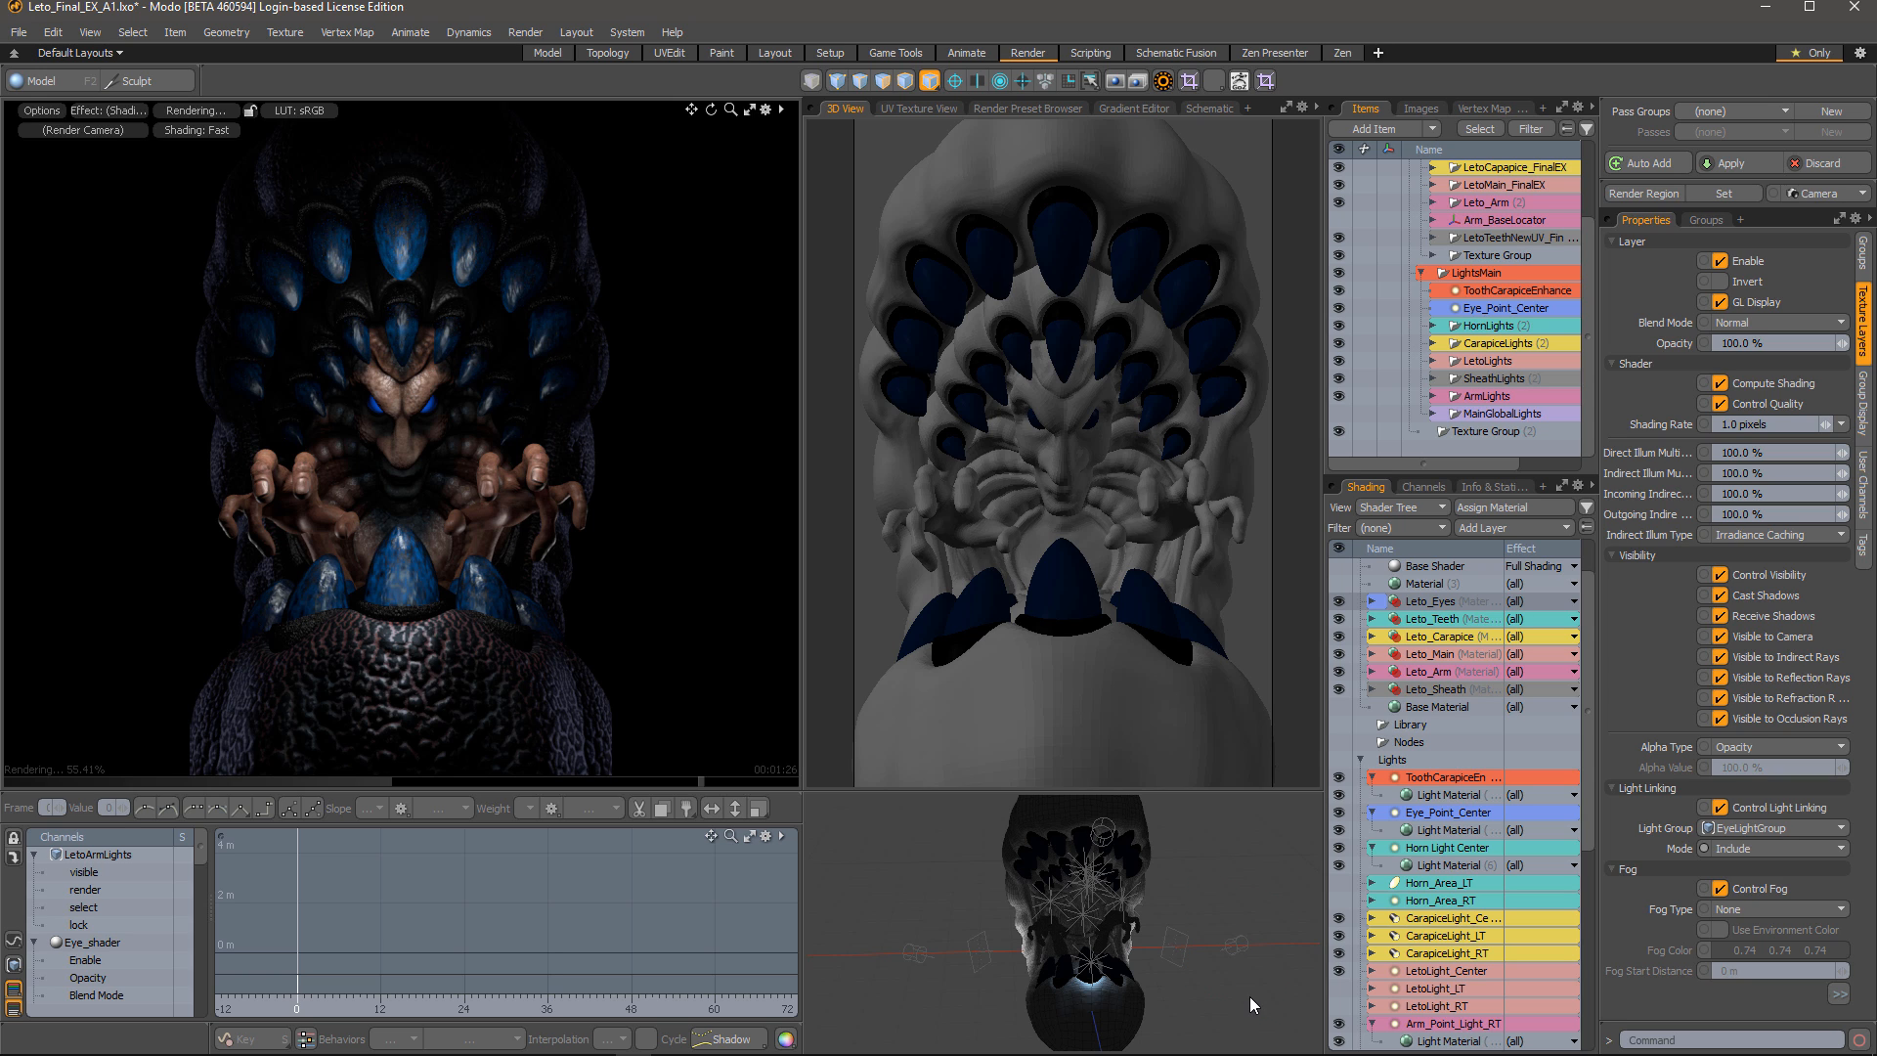
pyautogui.moveTo(1224, 978)
pyautogui.keyDown('alt'); pyautogui.mouseDown()
pyautogui.moveTo(1159, 978)
pyautogui.moveTo(1224, 978)
pyautogui.mouseUp(); pyautogui.keyUp('alt')
pyautogui.click(1433, 414)
pyautogui.scroll(-3, 1430, 405)
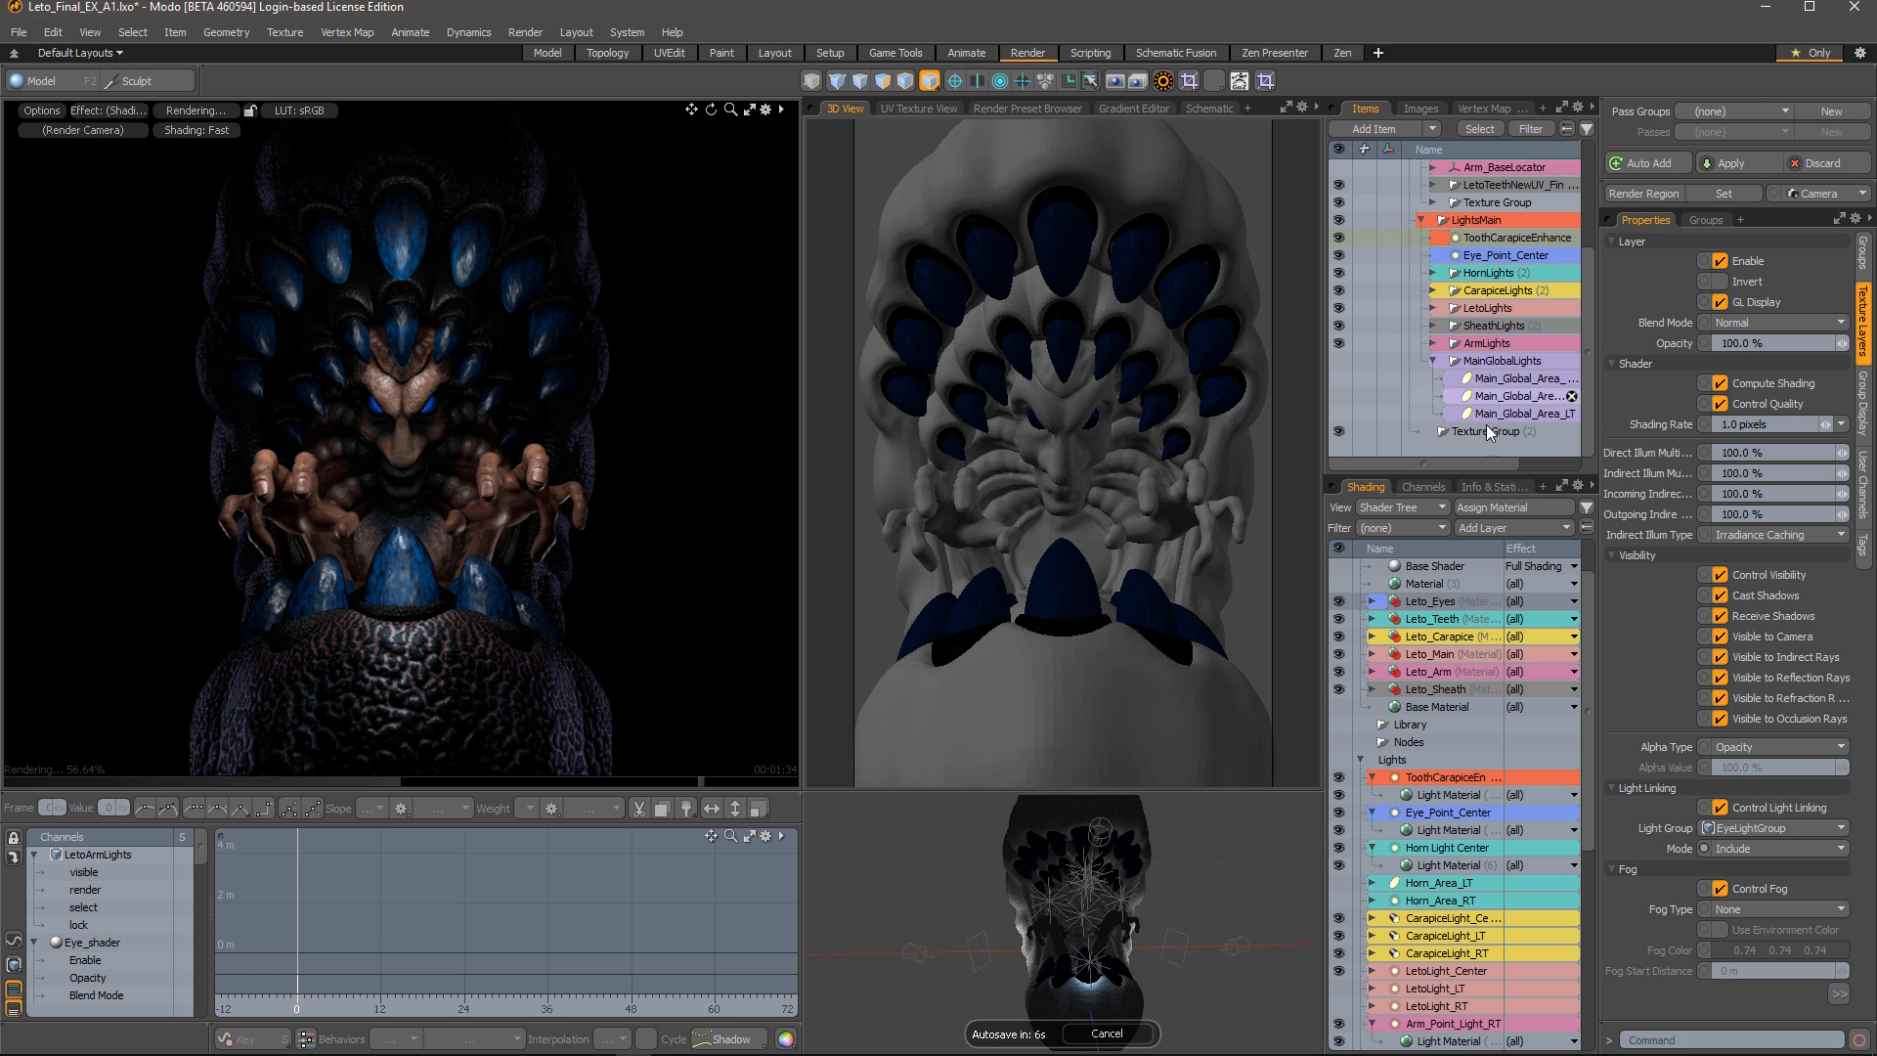
pyautogui.click(1432, 361)
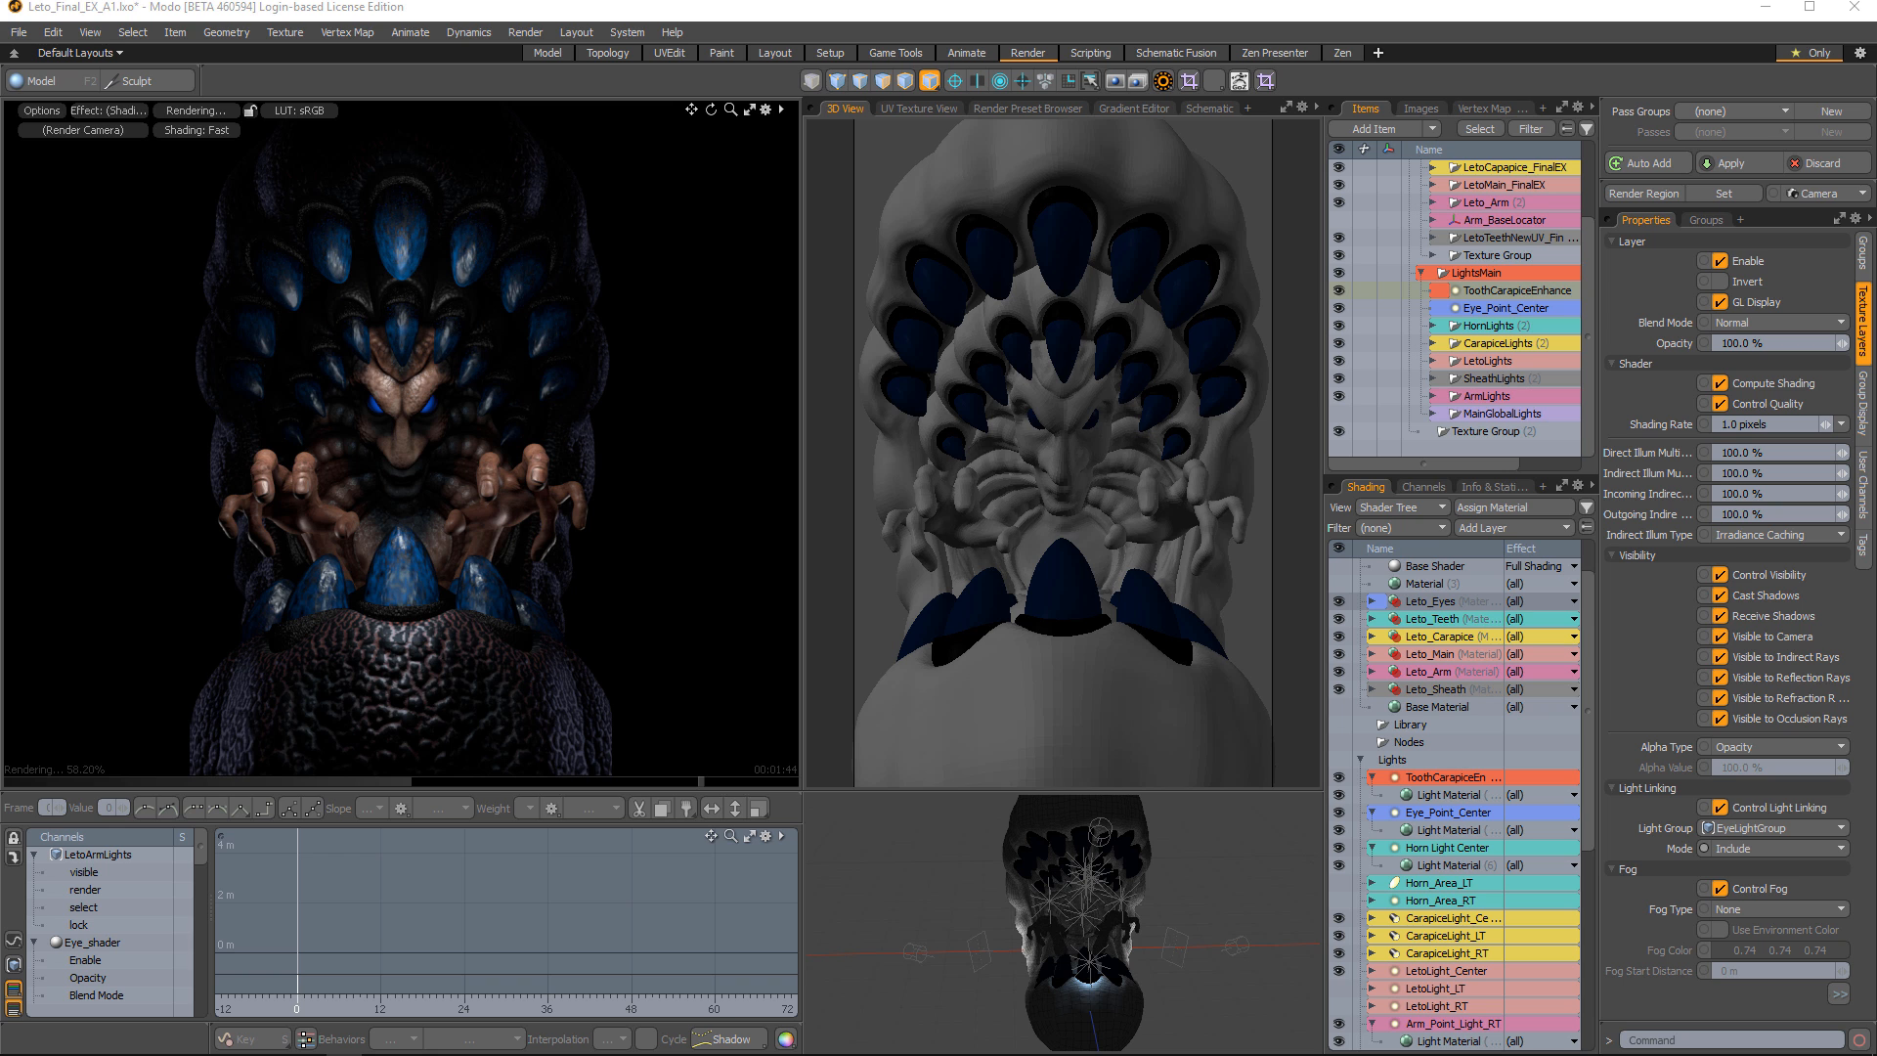
# Open the finished render of the creature, inspect the face at 100% zoom, and close the render window
pyautogui.click(1162, 83)
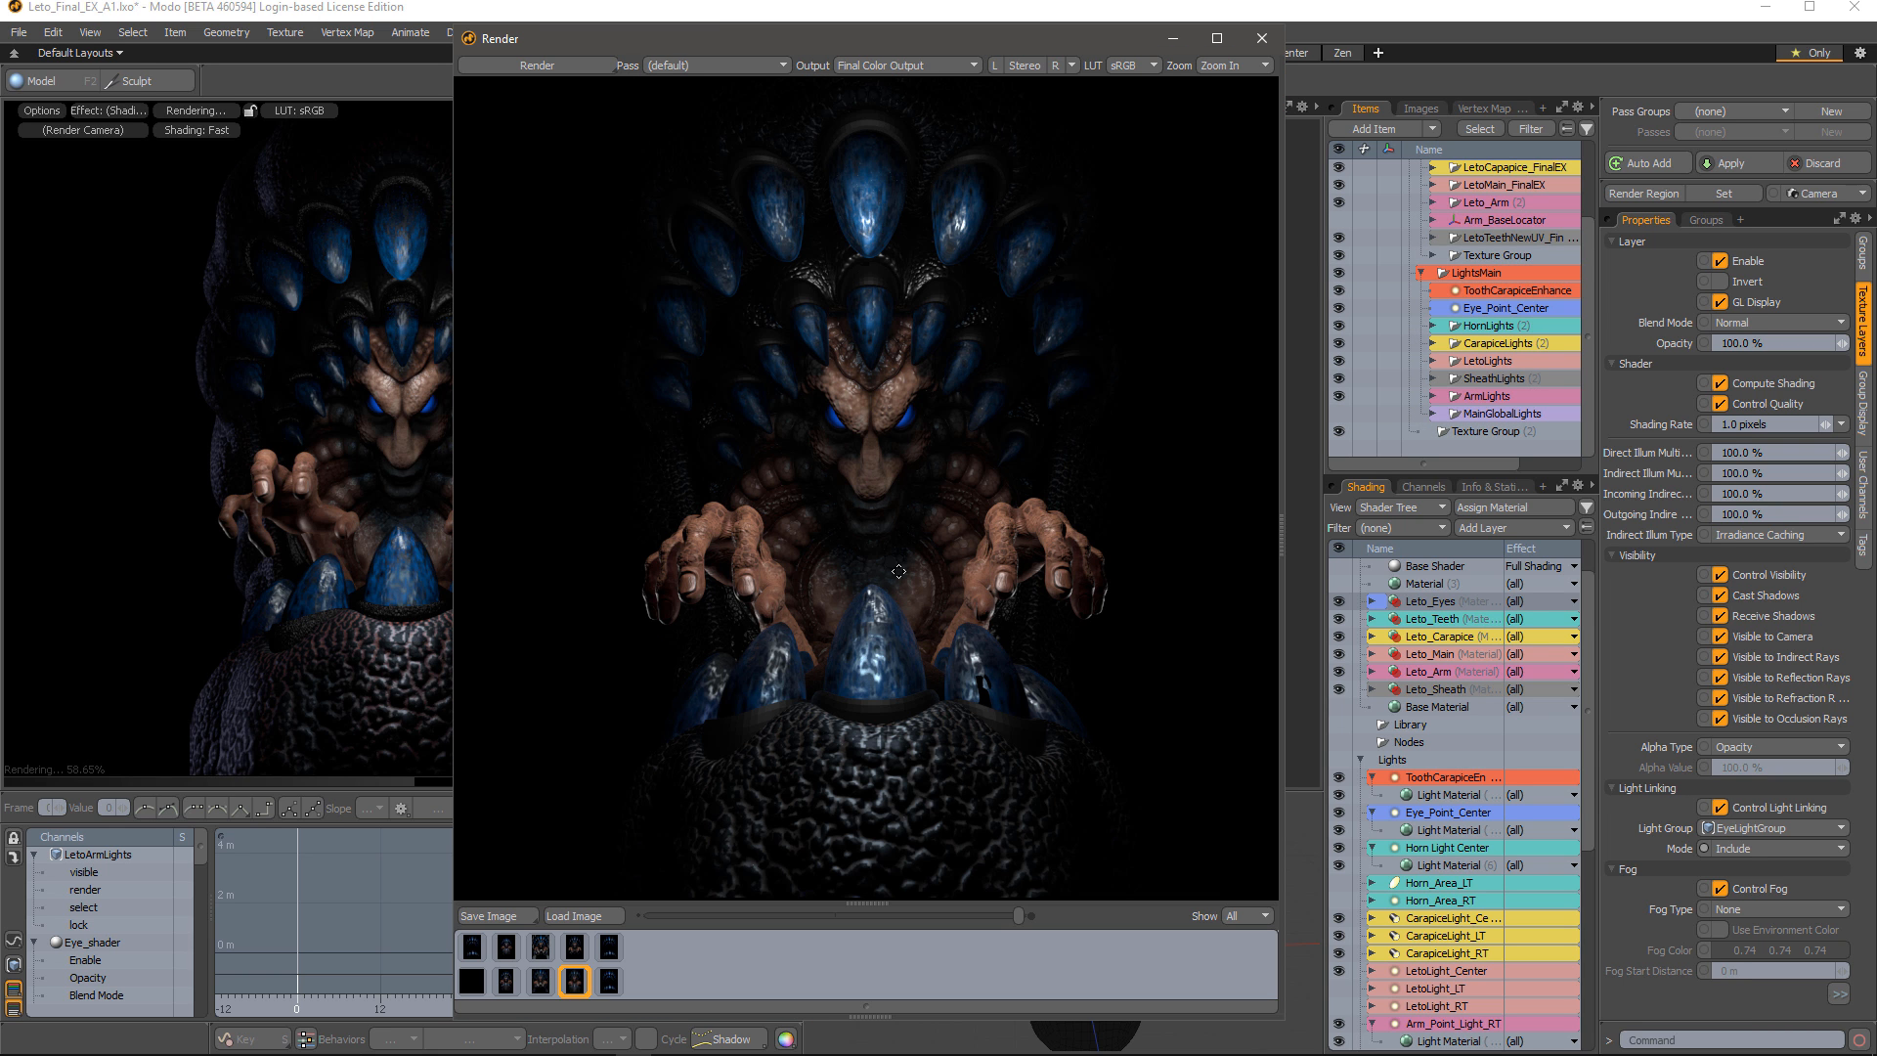
pyautogui.scroll(1, 857, 409)
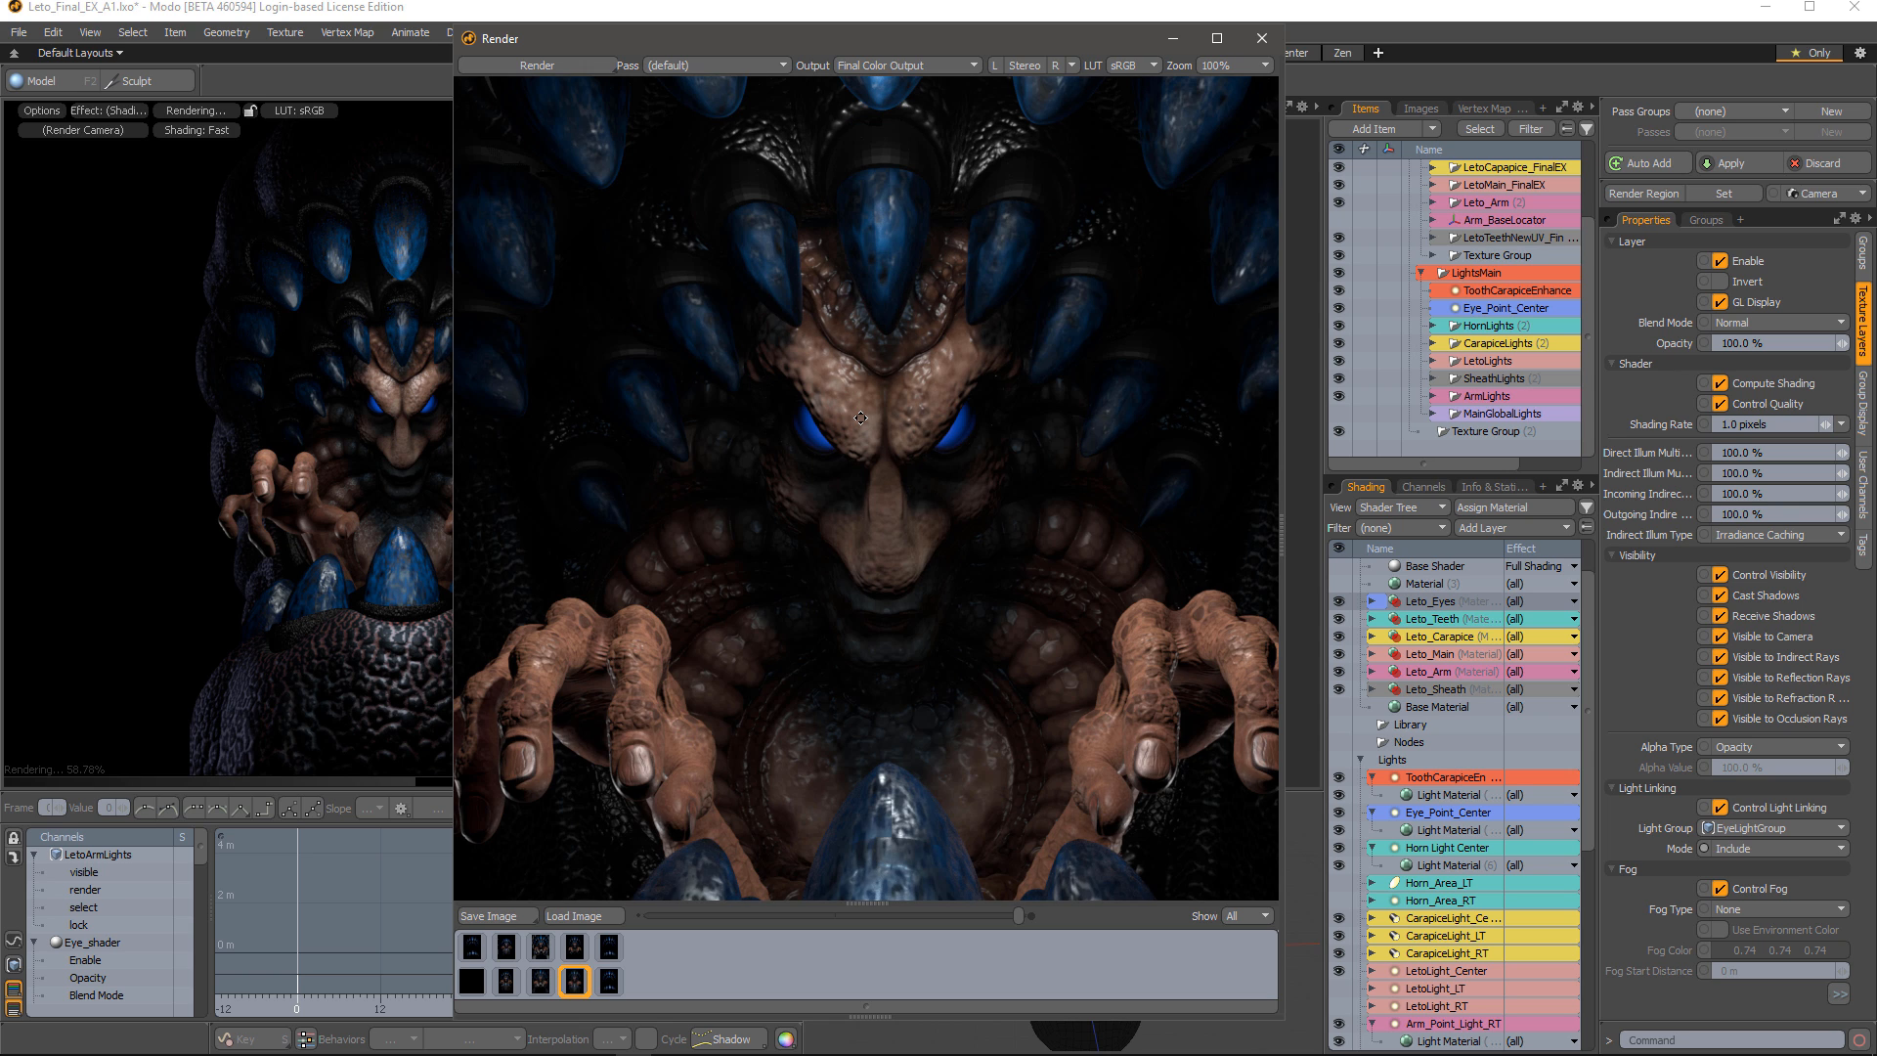
pyautogui.scroll(-1, 875, 287)
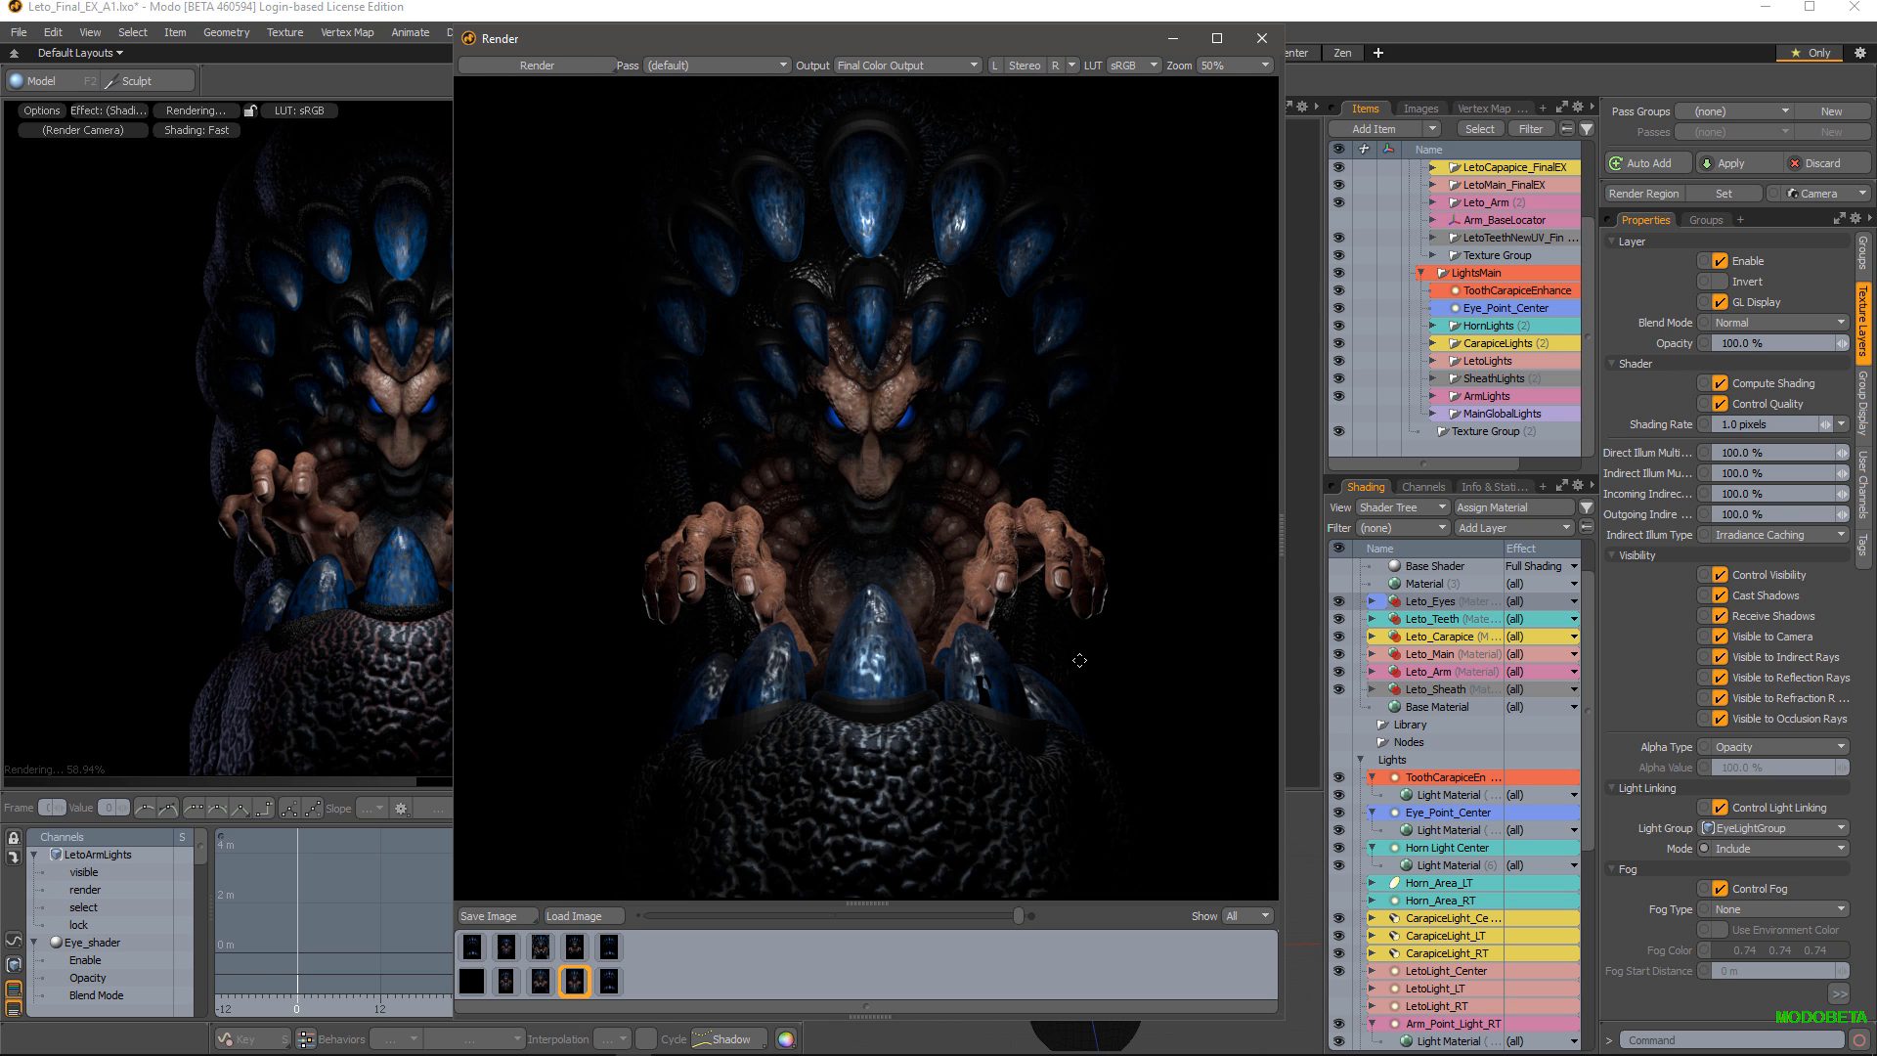
pyautogui.click(1261, 38)
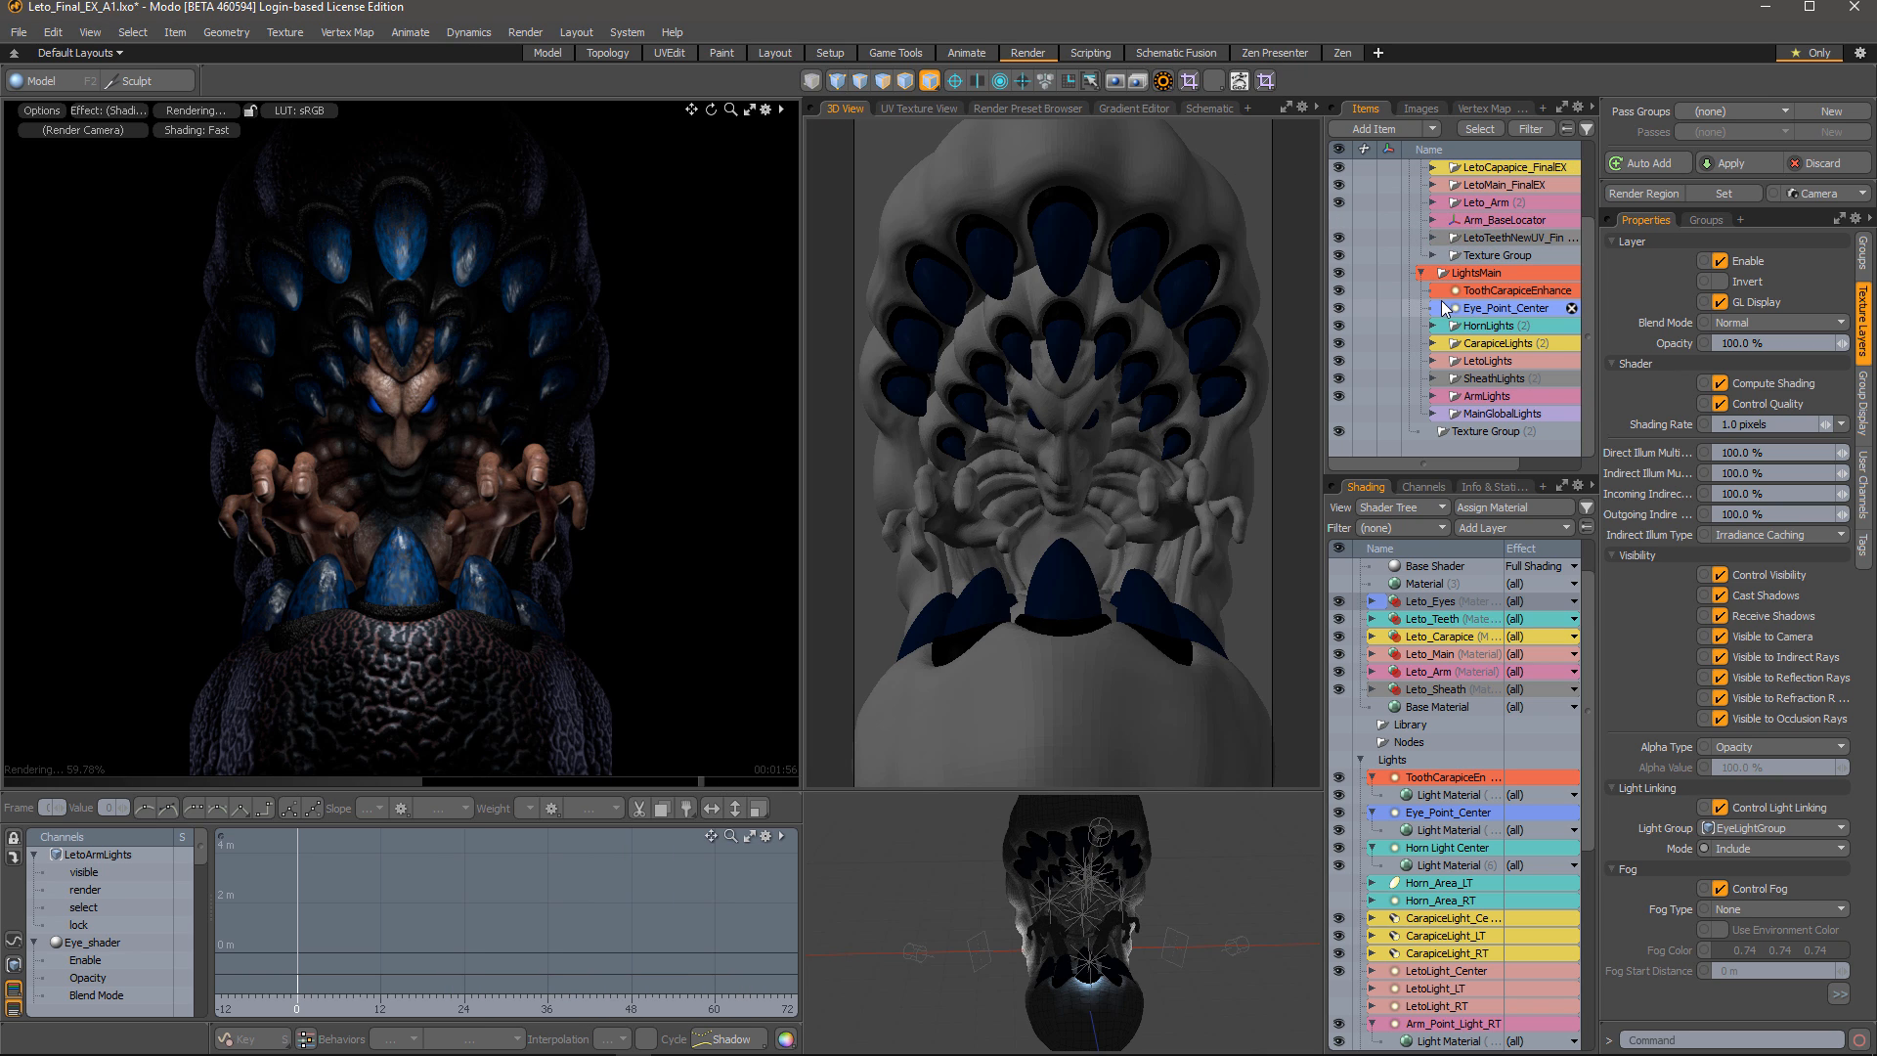
# Make Arm_BaseLocator visible and examine the creature's arms up close in the 3D view
pyautogui.scroll(3, 1454, 260)
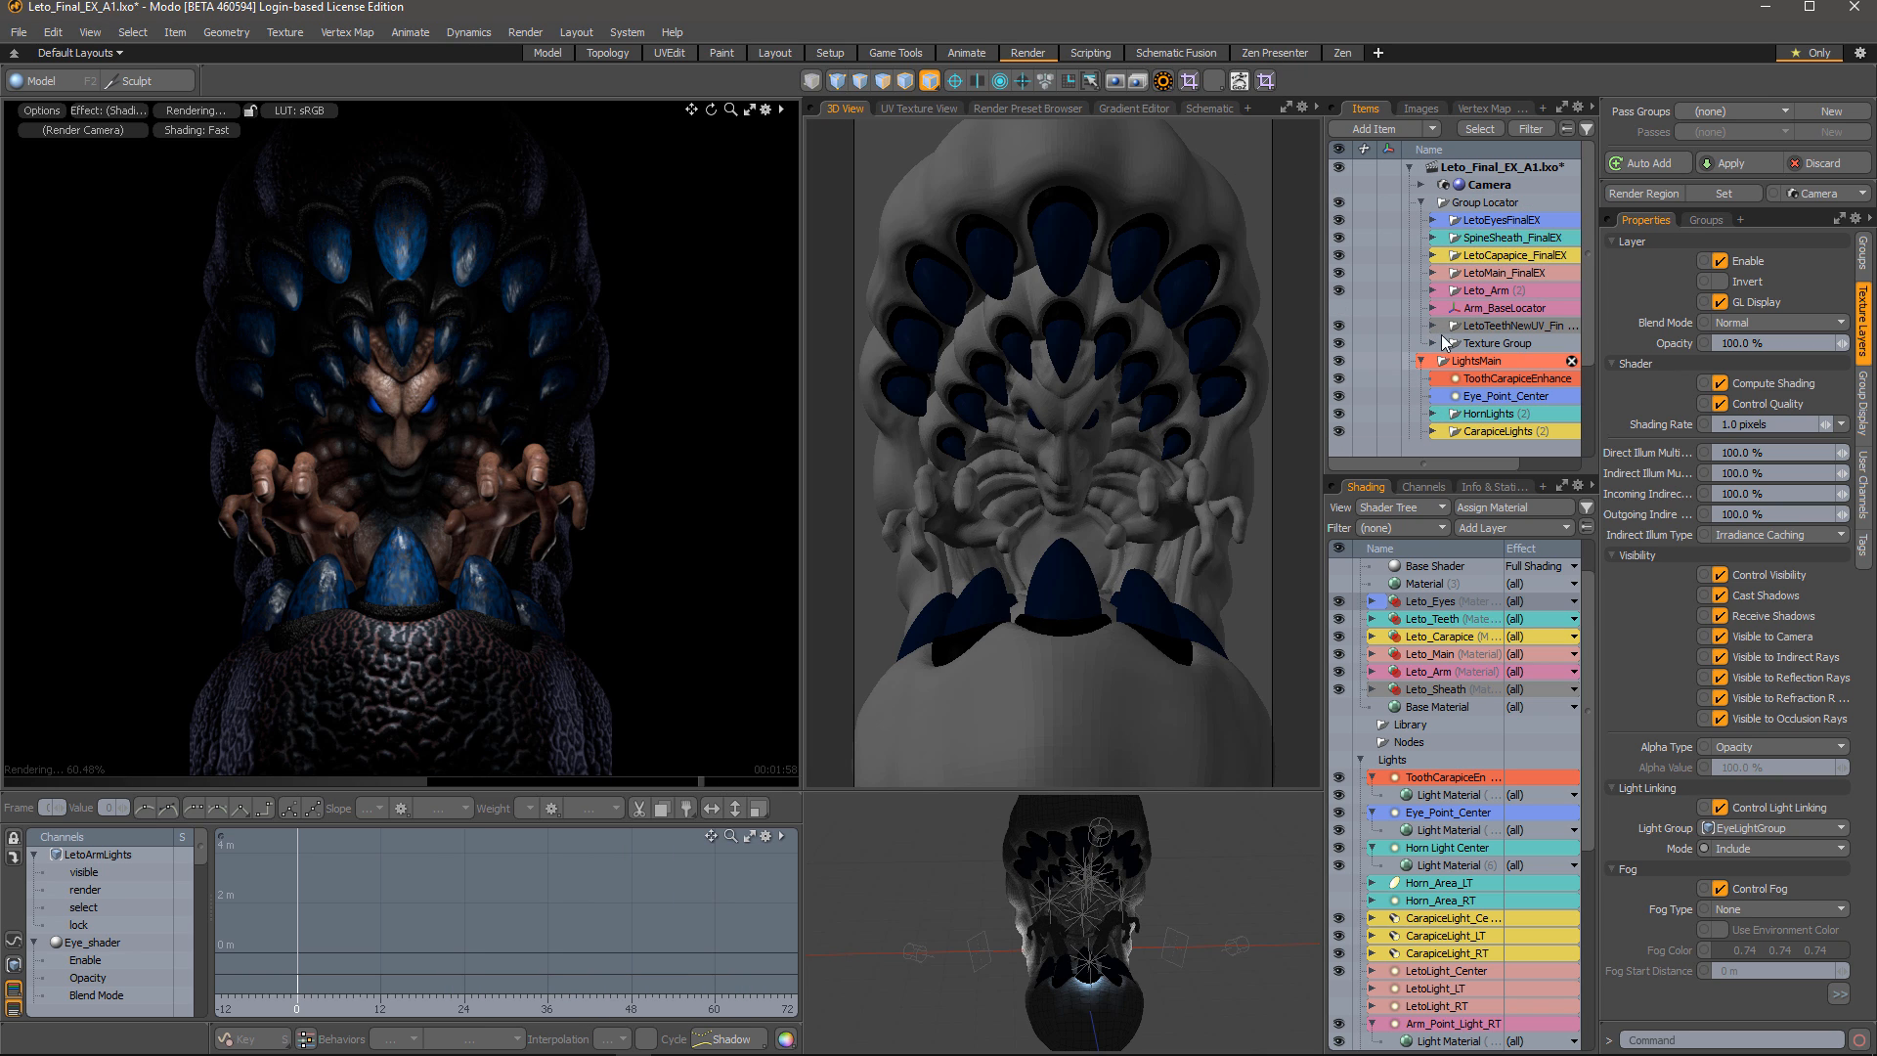
pyautogui.click(1341, 308)
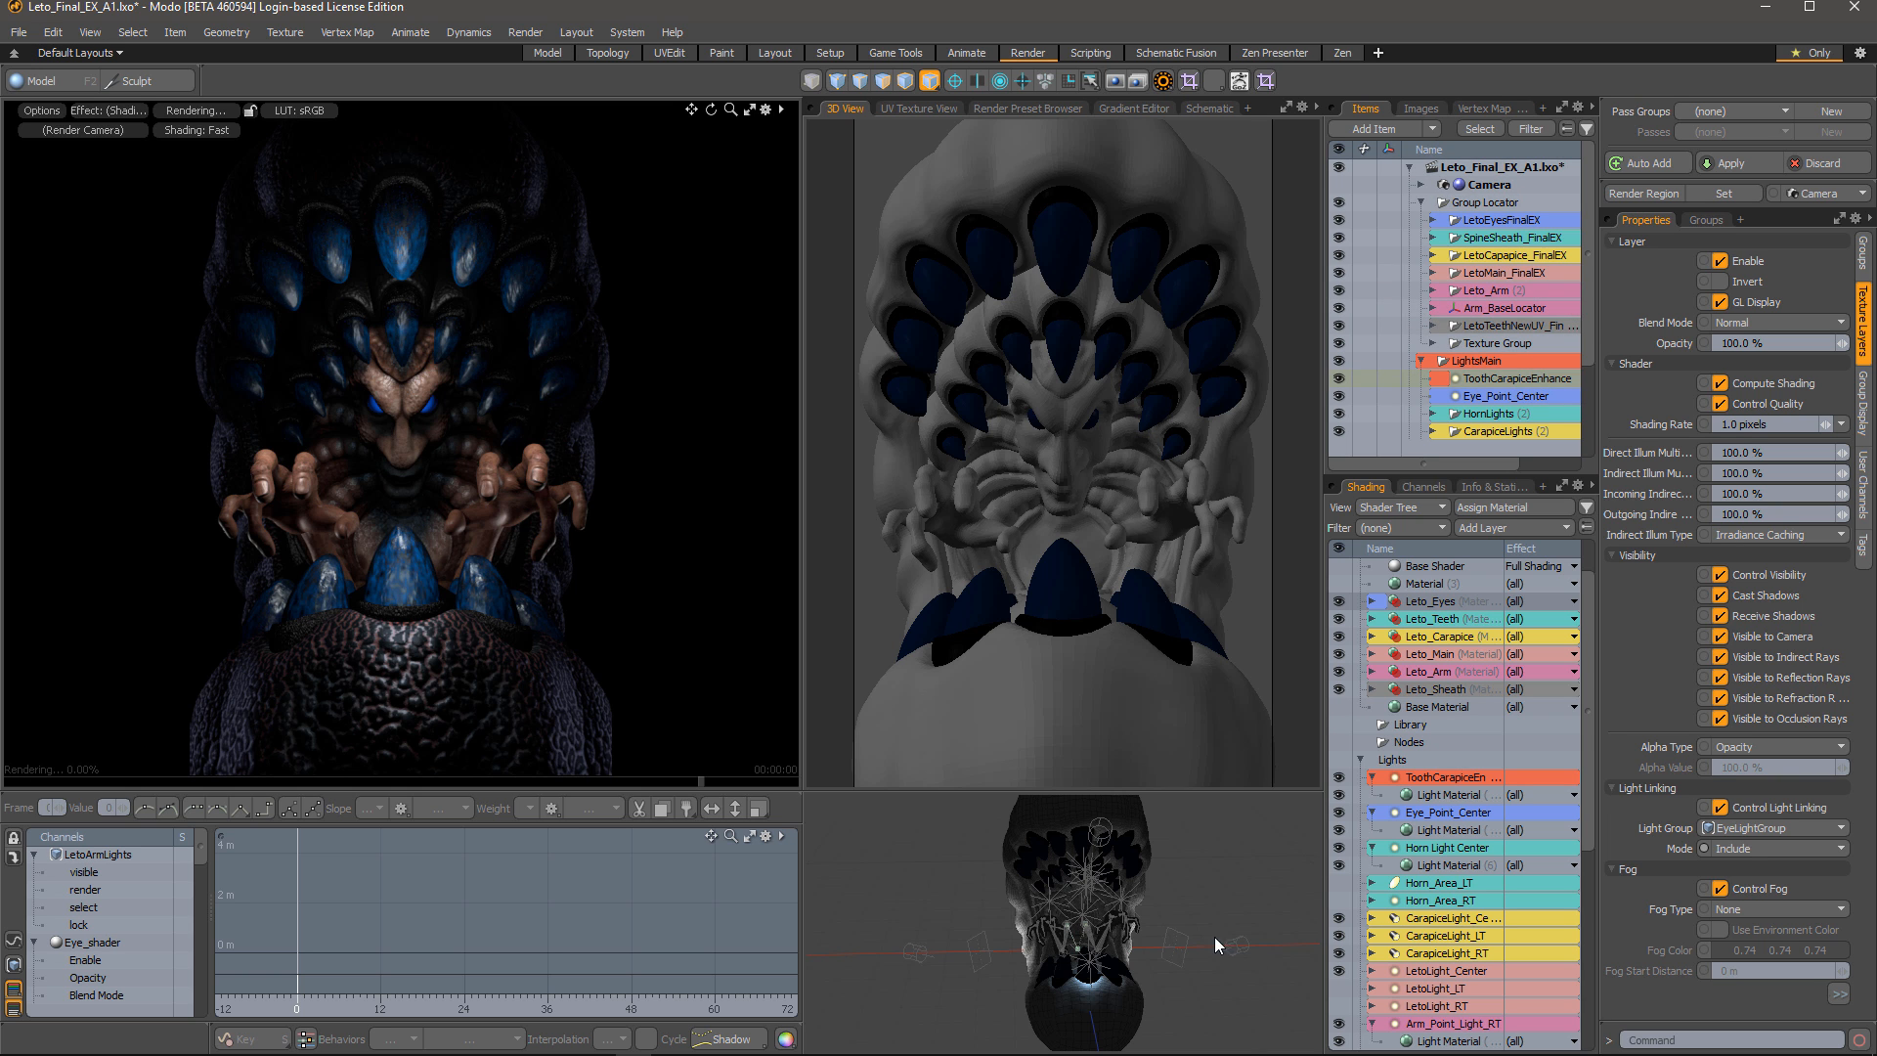
pyautogui.keyDown('alt'); pyautogui.moveTo(1215, 938); pyautogui.dragTo(1292, 935); pyautogui.keyUp('alt')
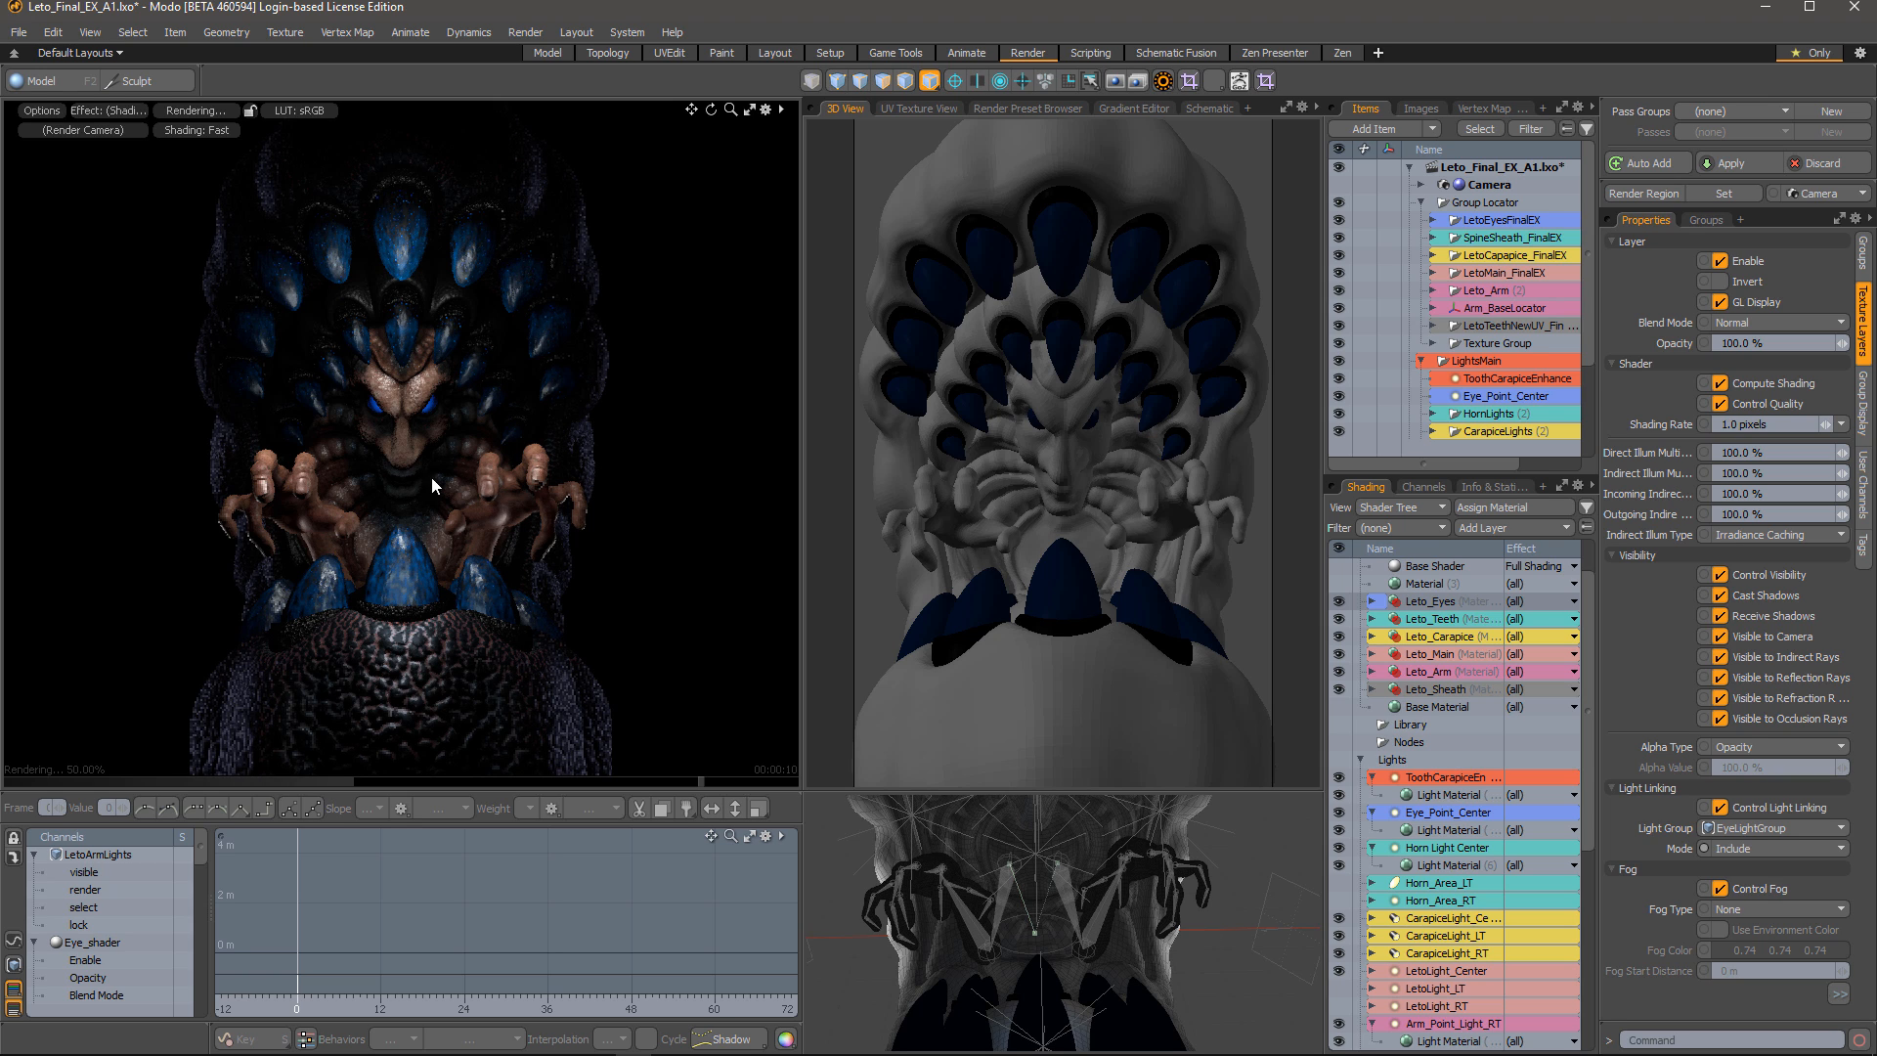